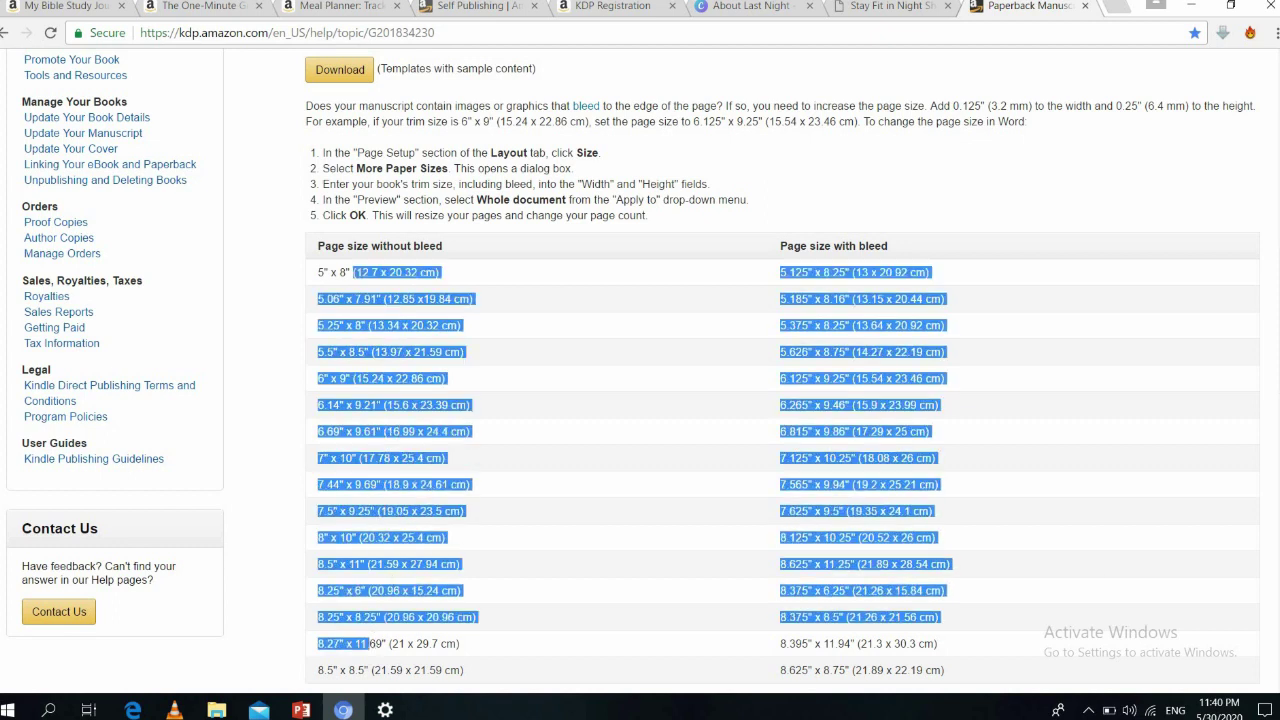
Download the paperback manuscript templates with sample content and open the downloaded ZIP archive
{"action": "scroll", "coordinate": [330, 295], "scroll_direction": "down", "scroll_amount": 1}
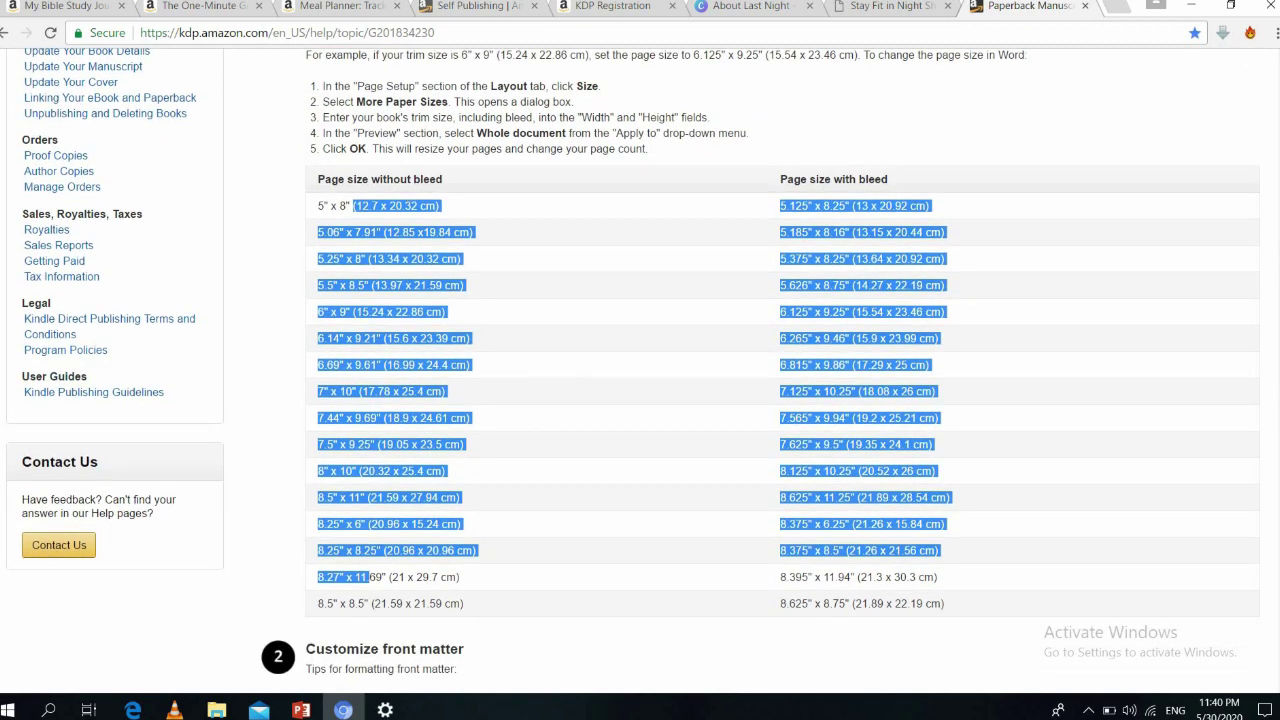
{"action": "scroll", "coordinate": [481, 307], "scroll_direction": "up", "scroll_amount": 3}
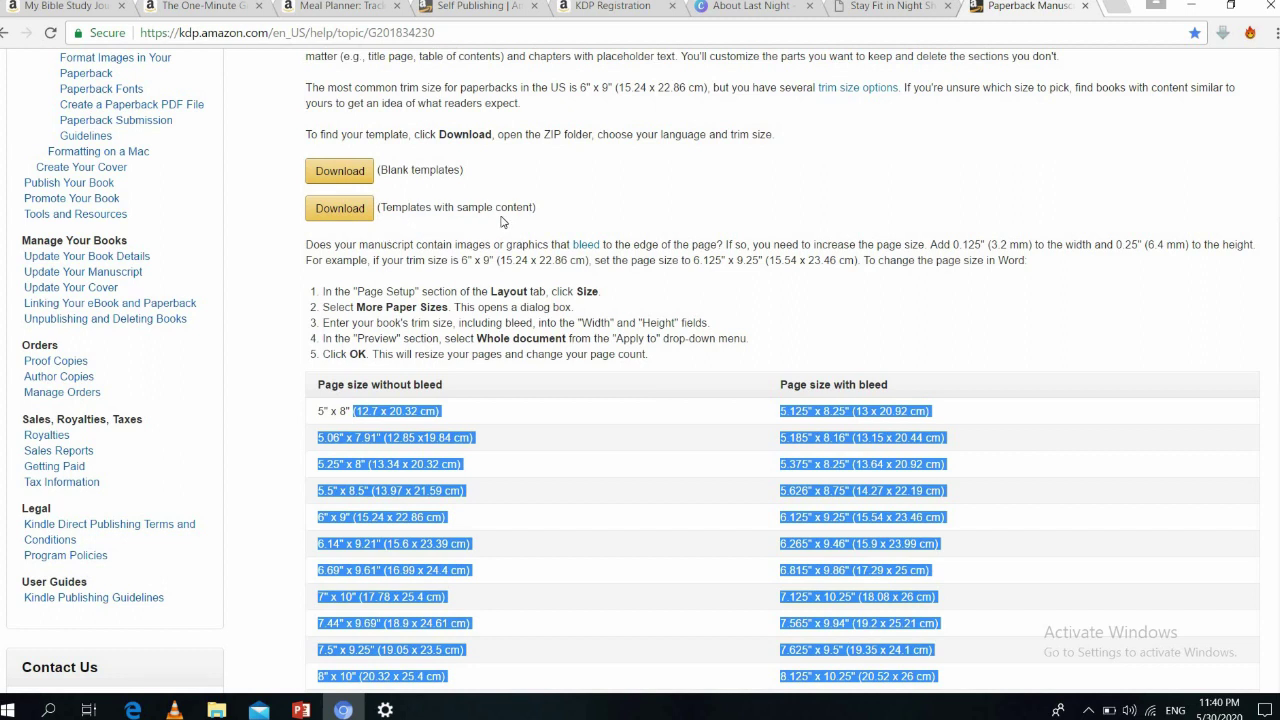
{"action": "left_click", "coordinate": [344, 211]}
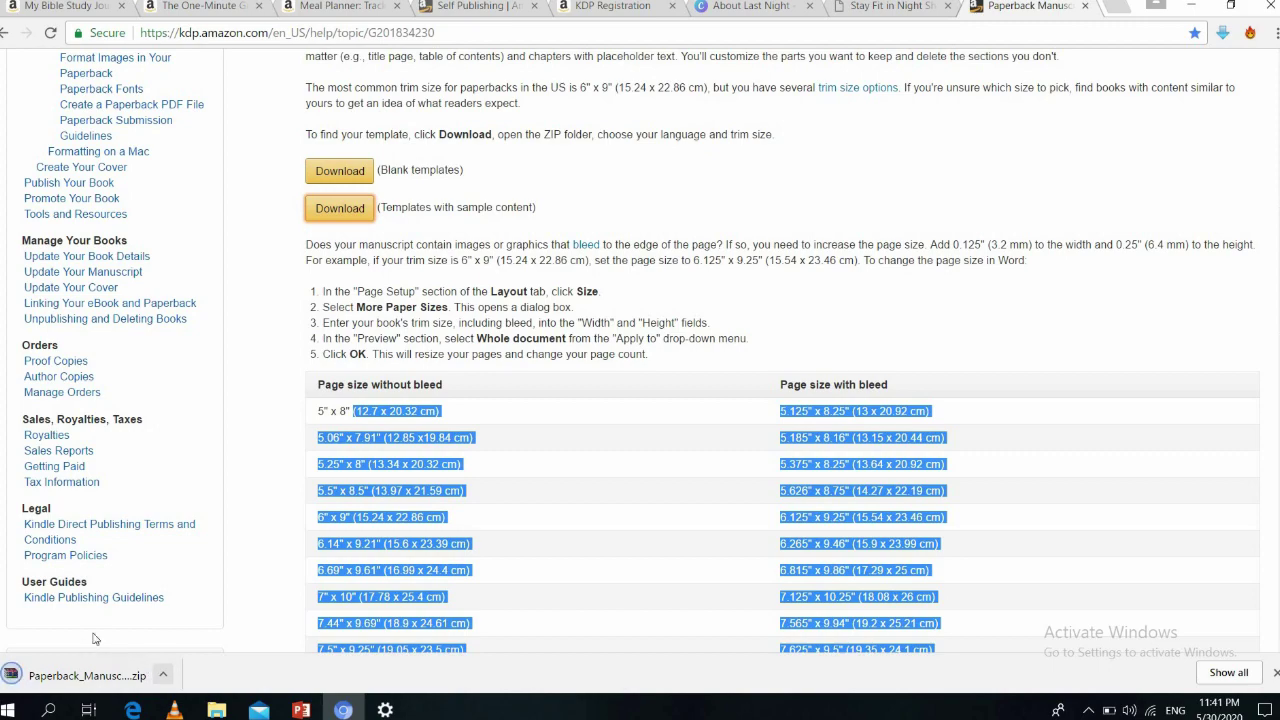
{"action": "left_click", "coordinate": [70, 677]}
{"action": "scroll", "coordinate": [1268, 325], "scroll_direction": "up", "scroll_amount": 2}
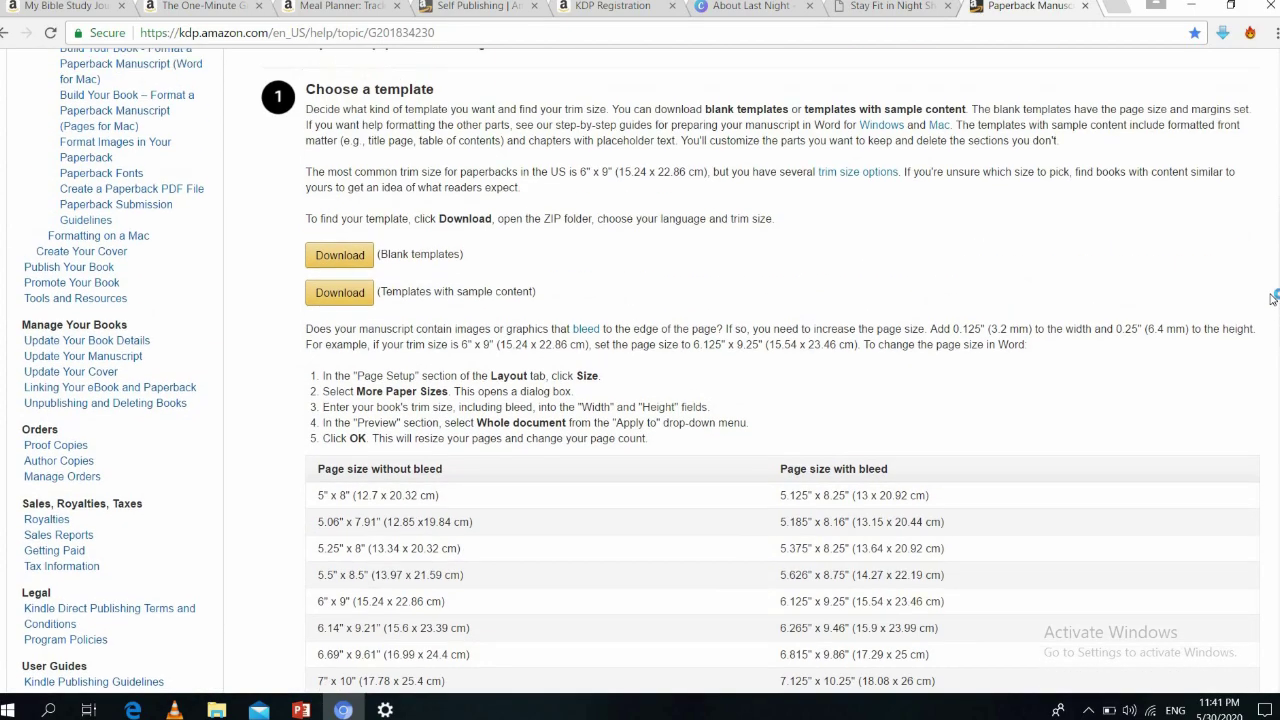
{"action": "scroll", "coordinate": [1268, 325], "scroll_direction": "down", "scroll_amount": 4}
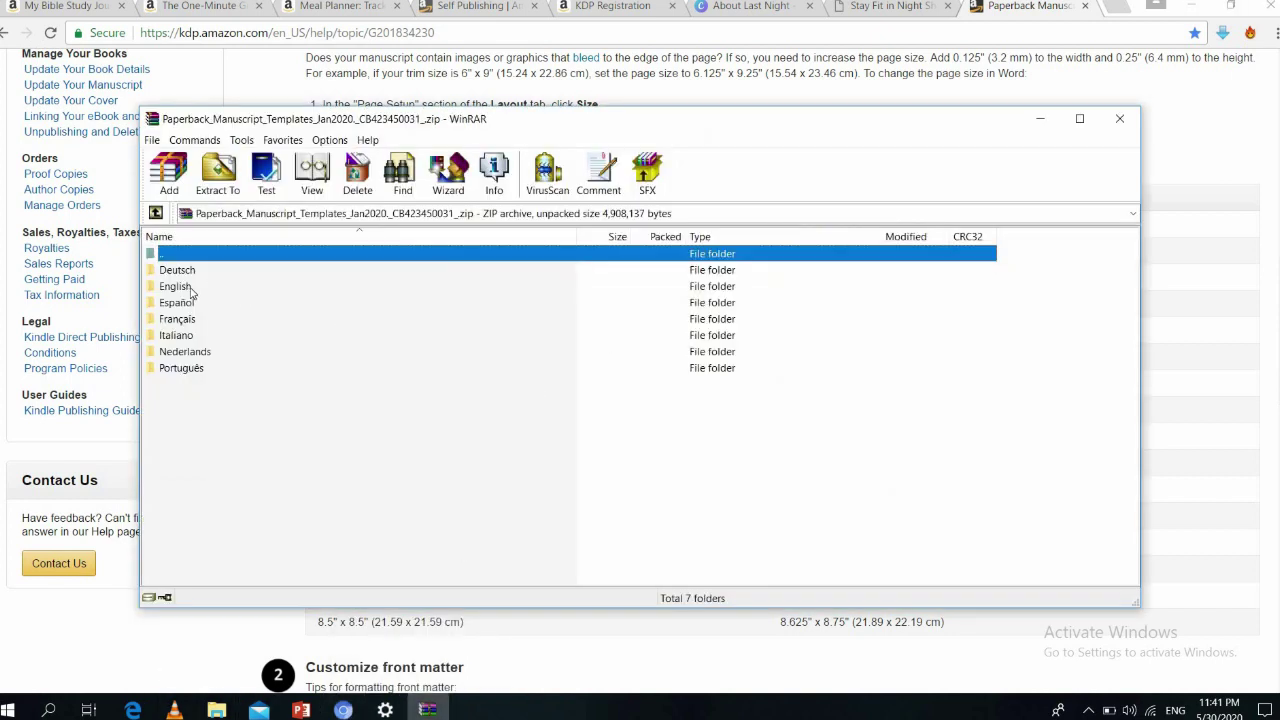
Open the English template "5.5 x 8.5 in.docx" from the archive in Word
{"action": "double_click", "coordinate": [192, 288]}
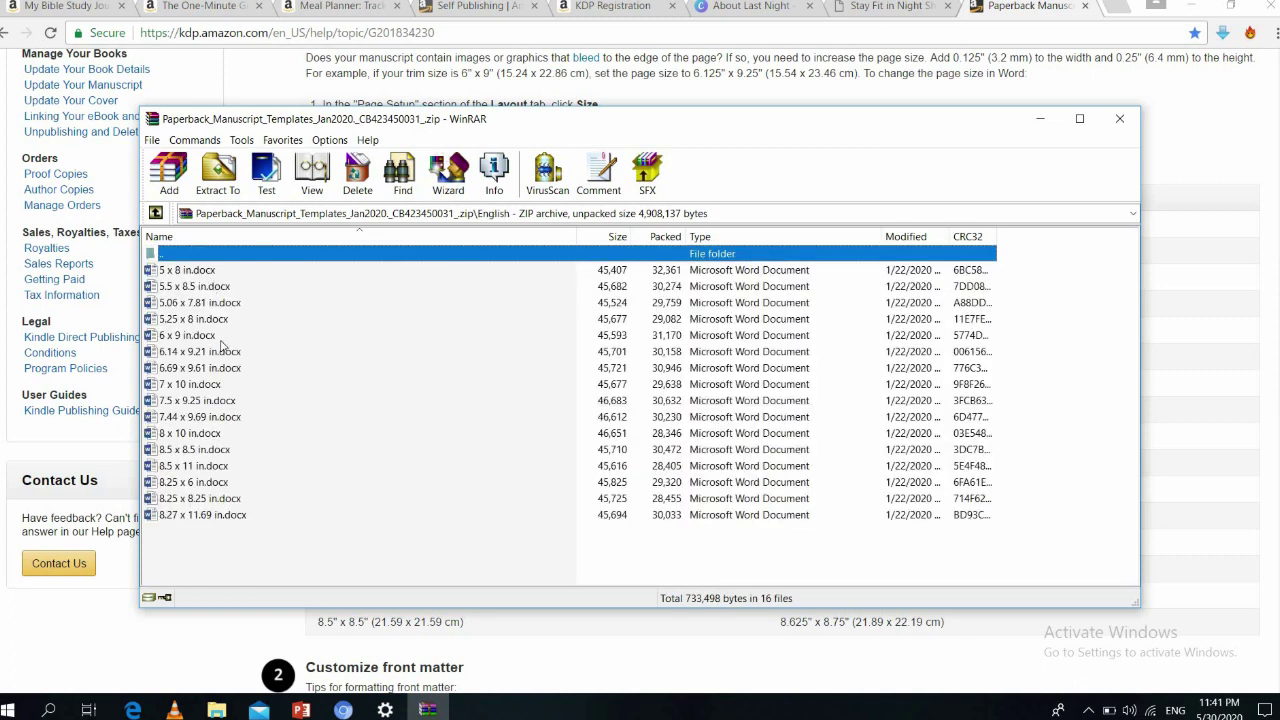
{"action": "double_click", "coordinate": [222, 287]}
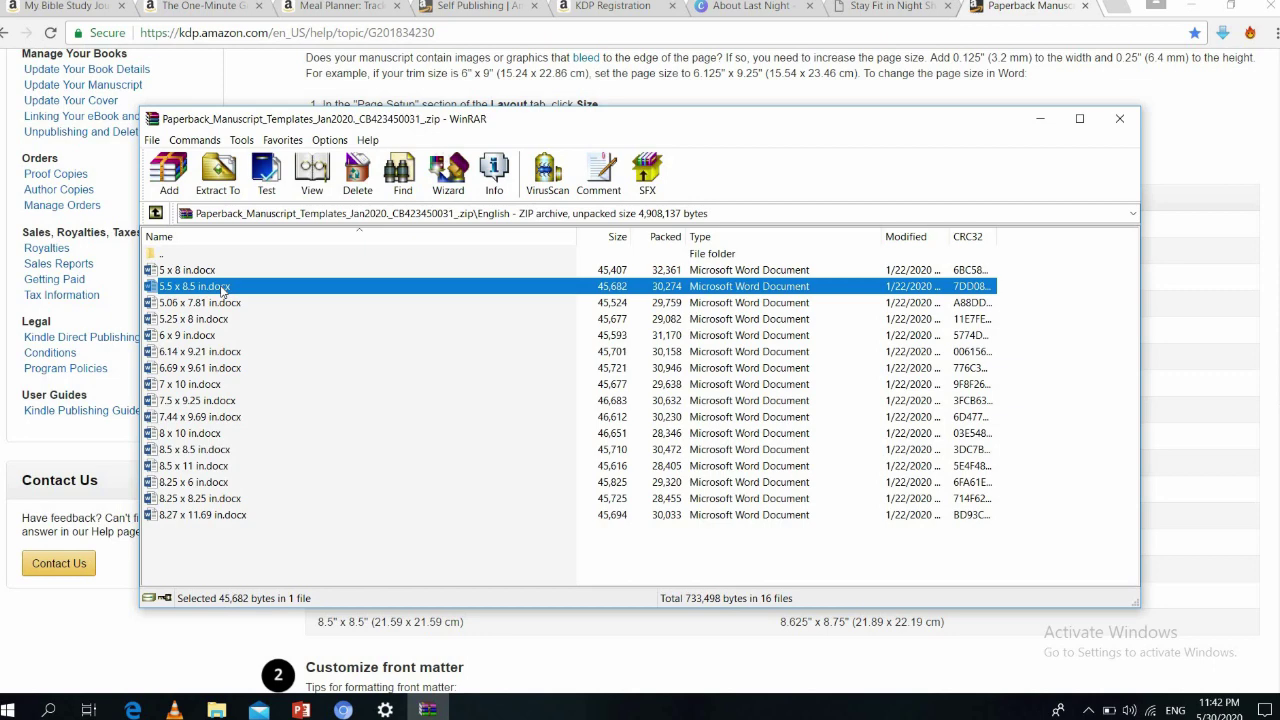
{"action": "double_click", "coordinate": [194, 286]}
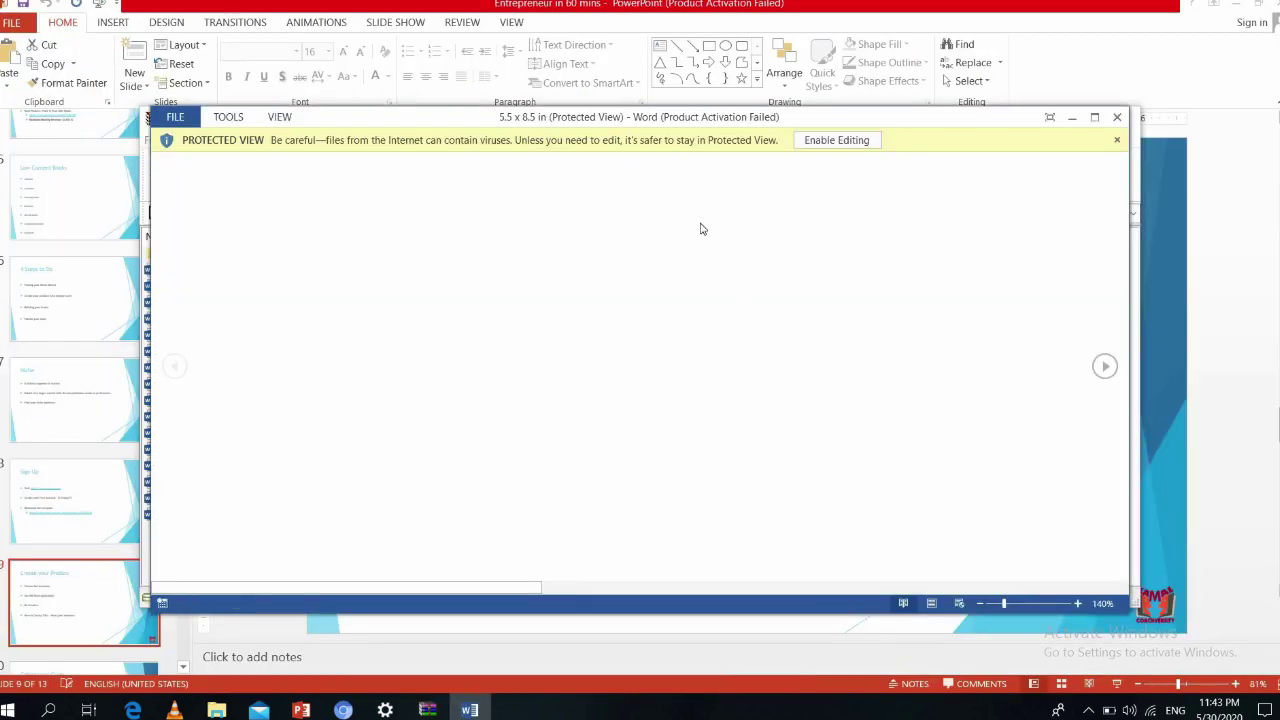
Enable editing of the template, dismiss the activation wizard and maximize the document window
{"action": "left_click", "coordinate": [837, 141]}
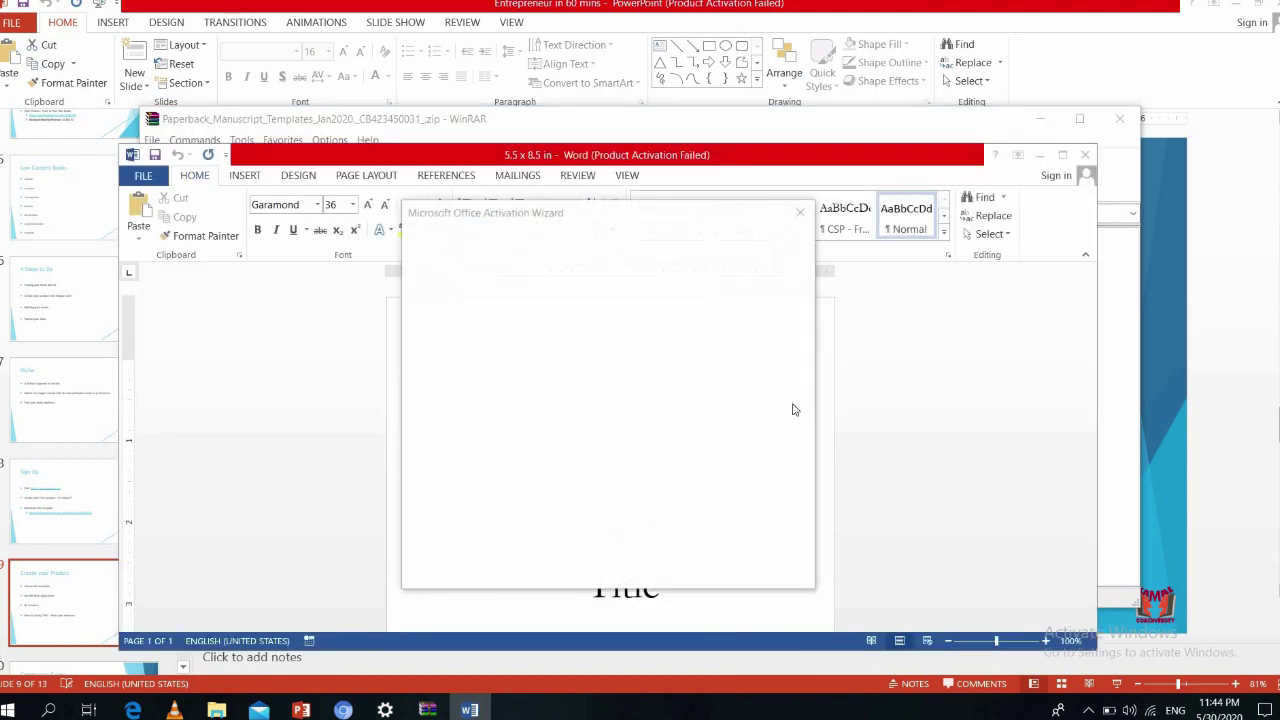
{"action": "left_click", "coordinate": [779, 572]}
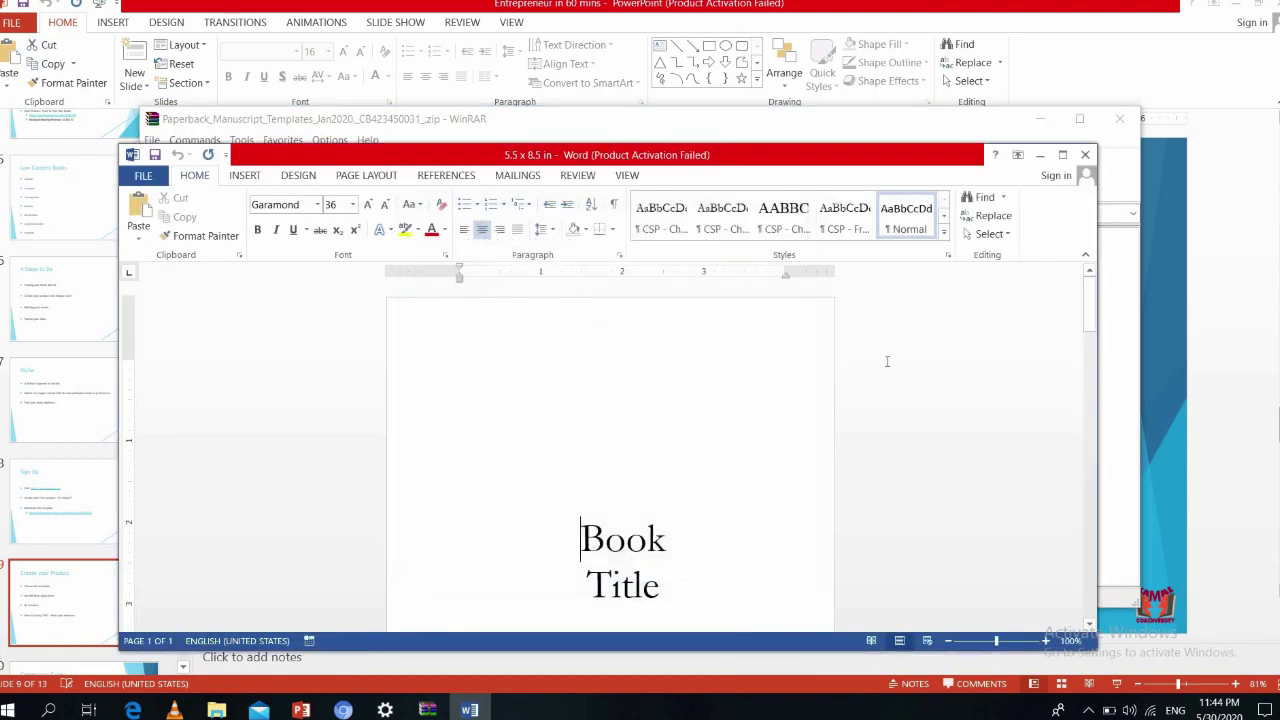
{"action": "left_click", "coordinate": [1062, 154]}
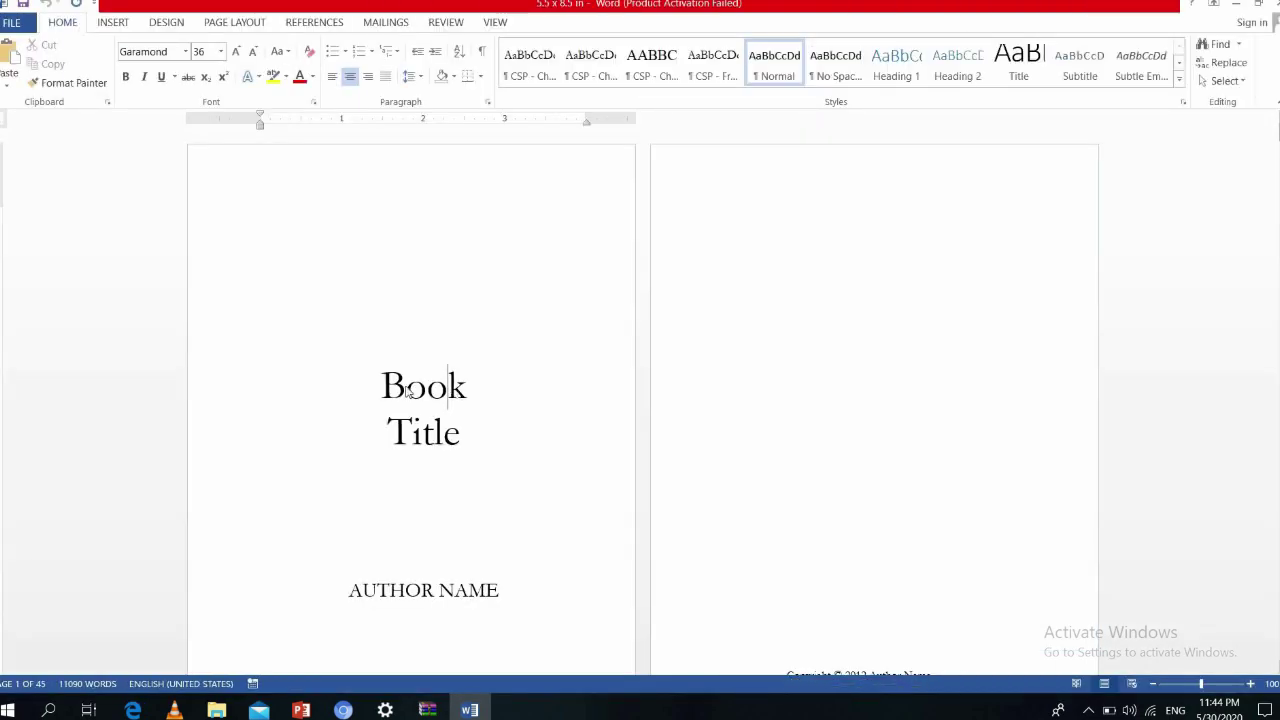
Replace the title page placeholders with the title "Daily Journal" and the author's first name
{"action": "left_click_drag", "start_coordinate": [448, 392], "coordinate": [386, 384]}
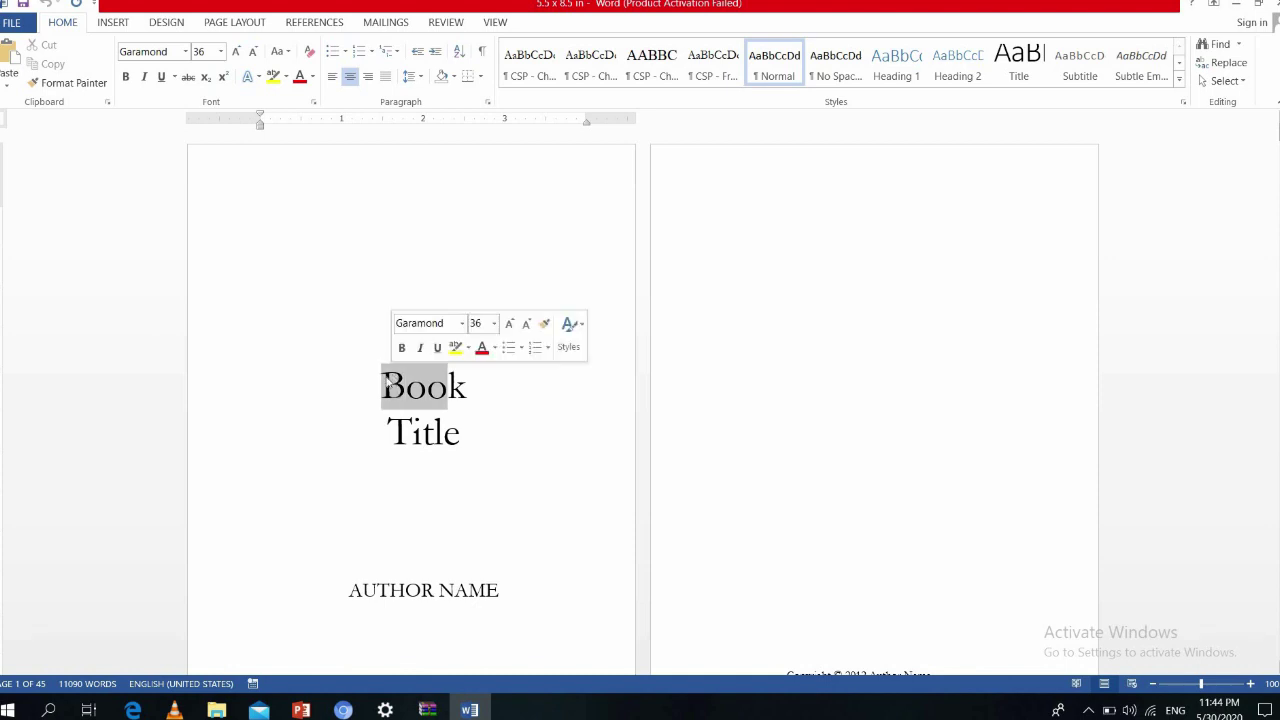
{"action": "key", "text": "BackSpace"}
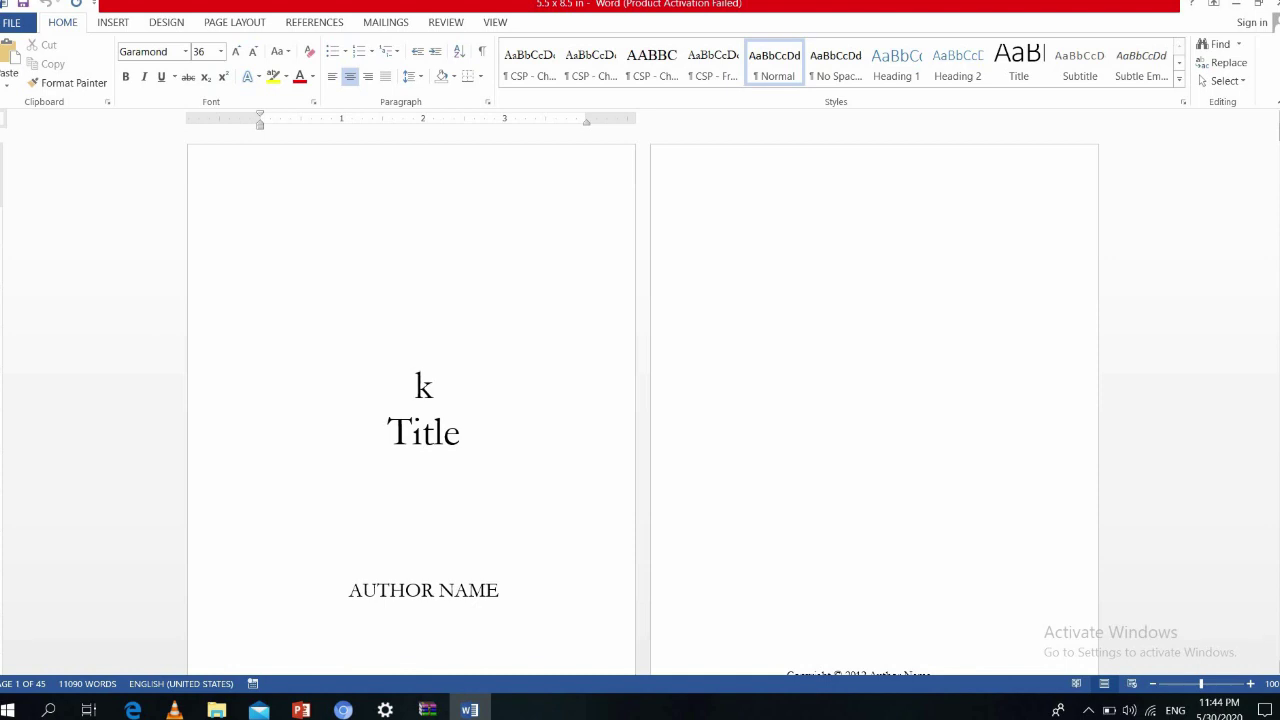
{"action": "type", "text": "dAILY"}
{"action": "key", "text": "BackSpace"}
{"action": "key", "text": "BackSpace"}
{"action": "key", "text": "BackSpace"}
{"action": "key", "text": "BackSpace"}
{"action": "key", "text": "BackSpace"}
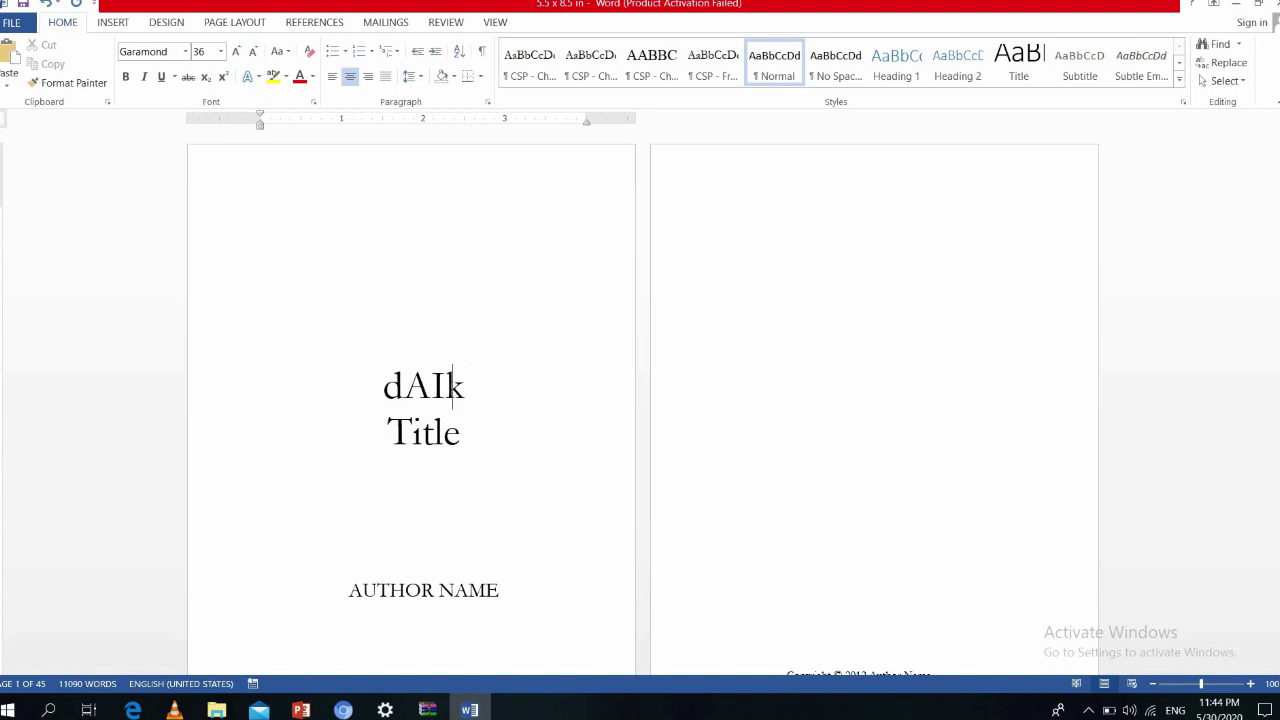
{"action": "type", "text": "Dailyk"}
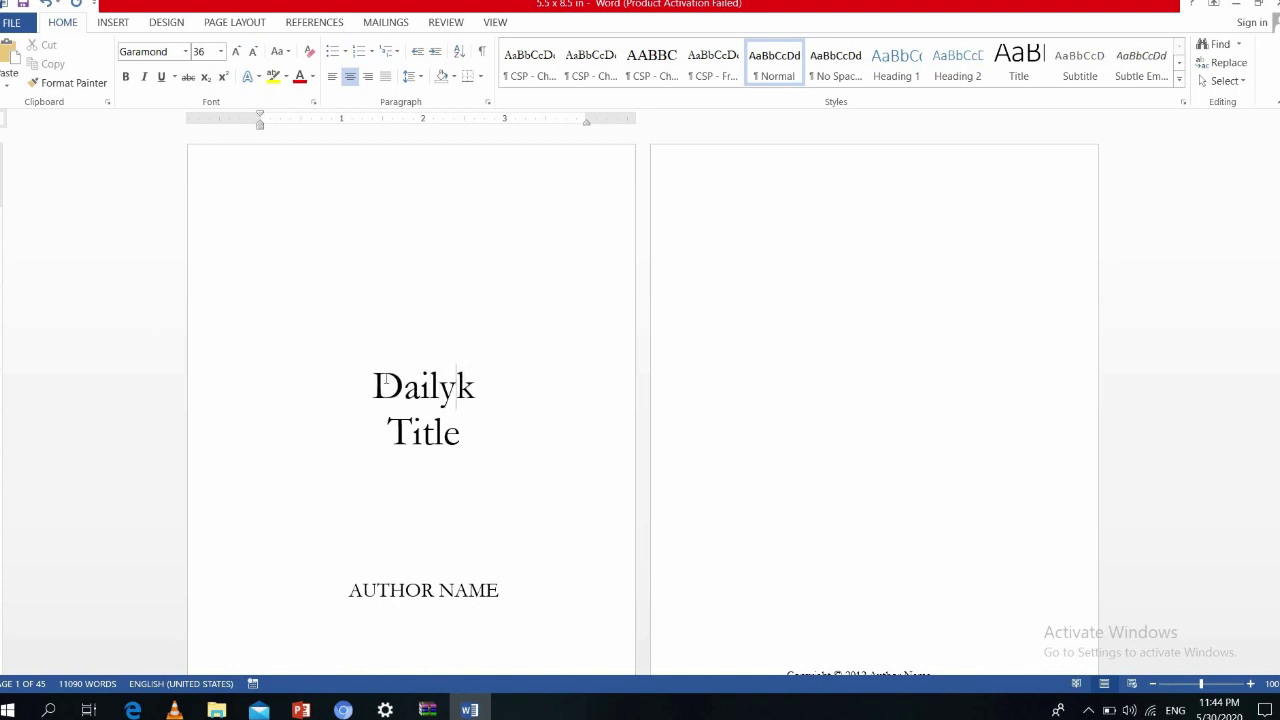
{"action": "key", "text": "Delete"}
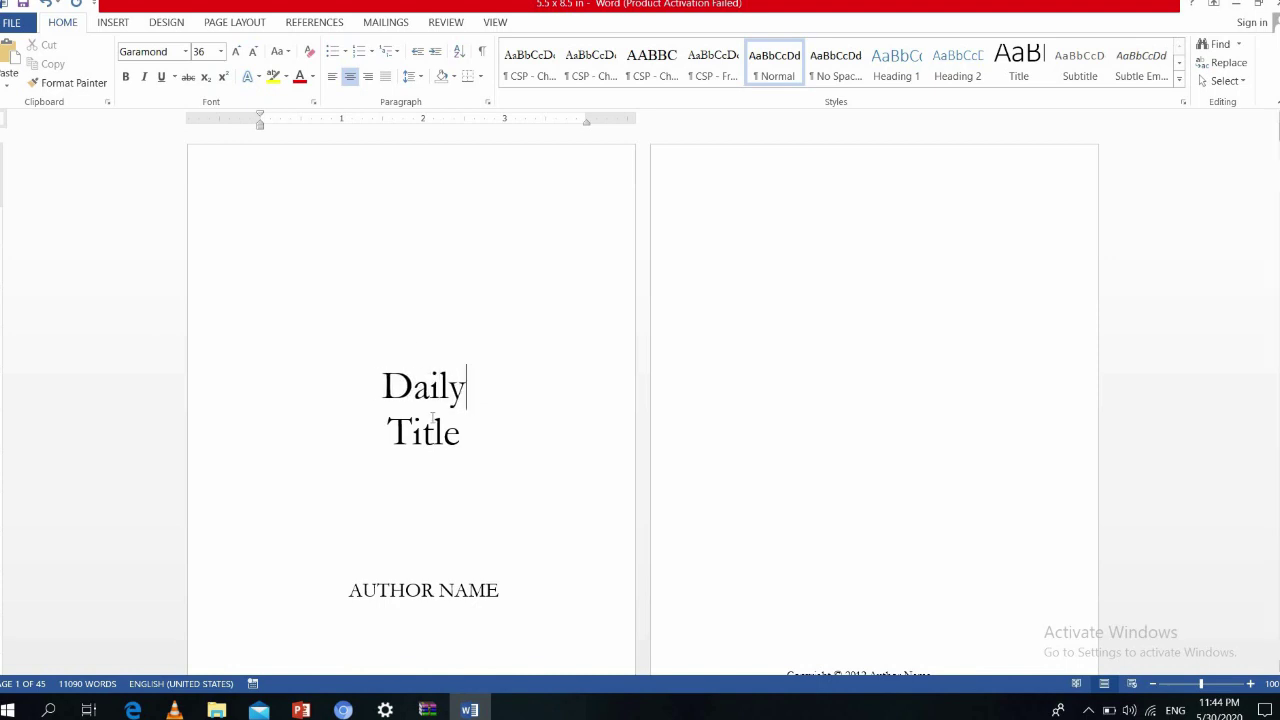
{"action": "double_click", "coordinate": [433, 430]}
{"action": "type", "text": "Journal"}
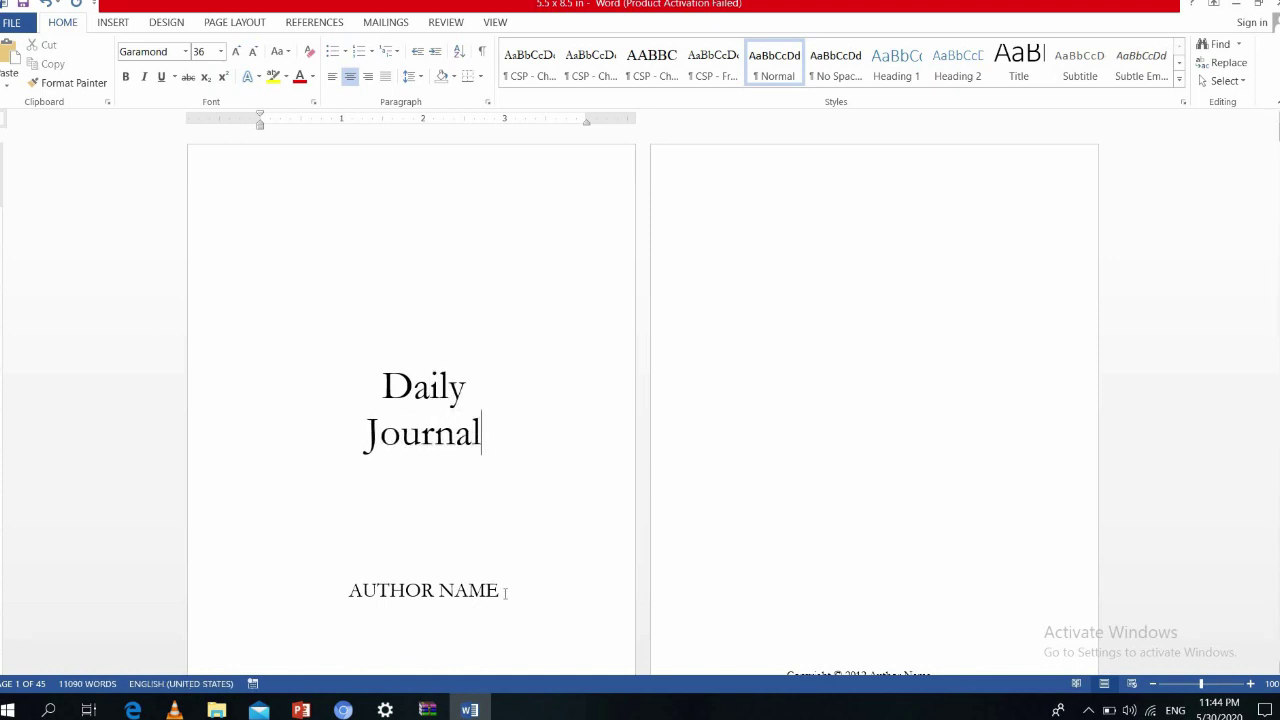
{"action": "left_click_drag", "start_coordinate": [500, 592], "coordinate": [366, 597]}
{"action": "type", "text": "Kamal"}
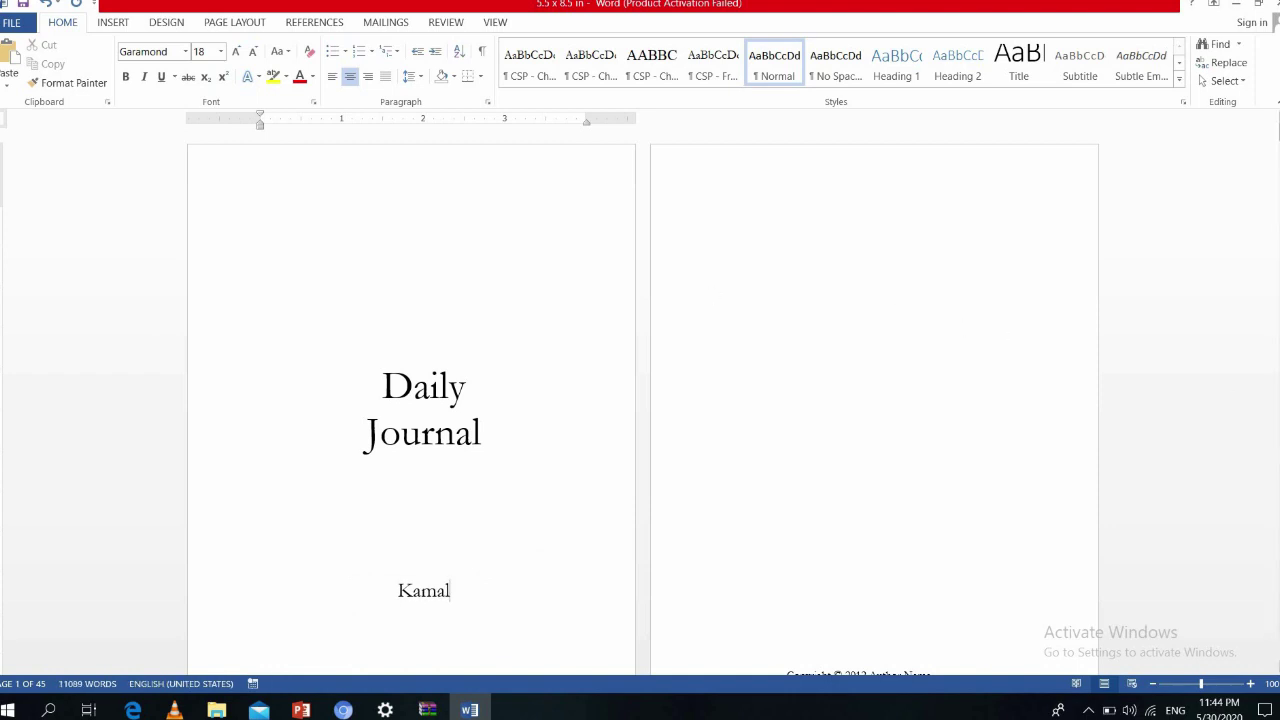
Replace the year and author placeholder in the copyright line with the author's first name, and delete the ISBN text
{"action": "scroll", "coordinate": [640, 400], "scroll_direction": "down", "scroll_amount": 1}
{"action": "scroll", "coordinate": [1034, 591], "scroll_direction": "down", "scroll_amount": 3}
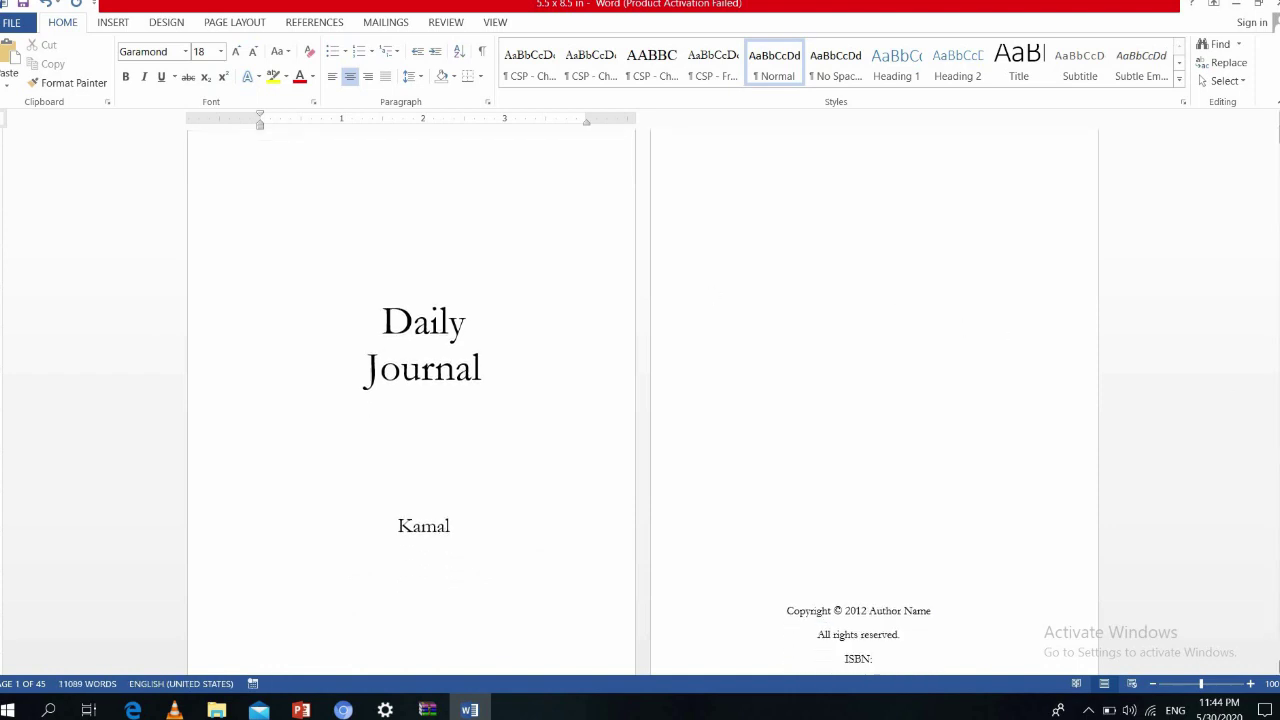
{"action": "left_click", "coordinate": [869, 498]}
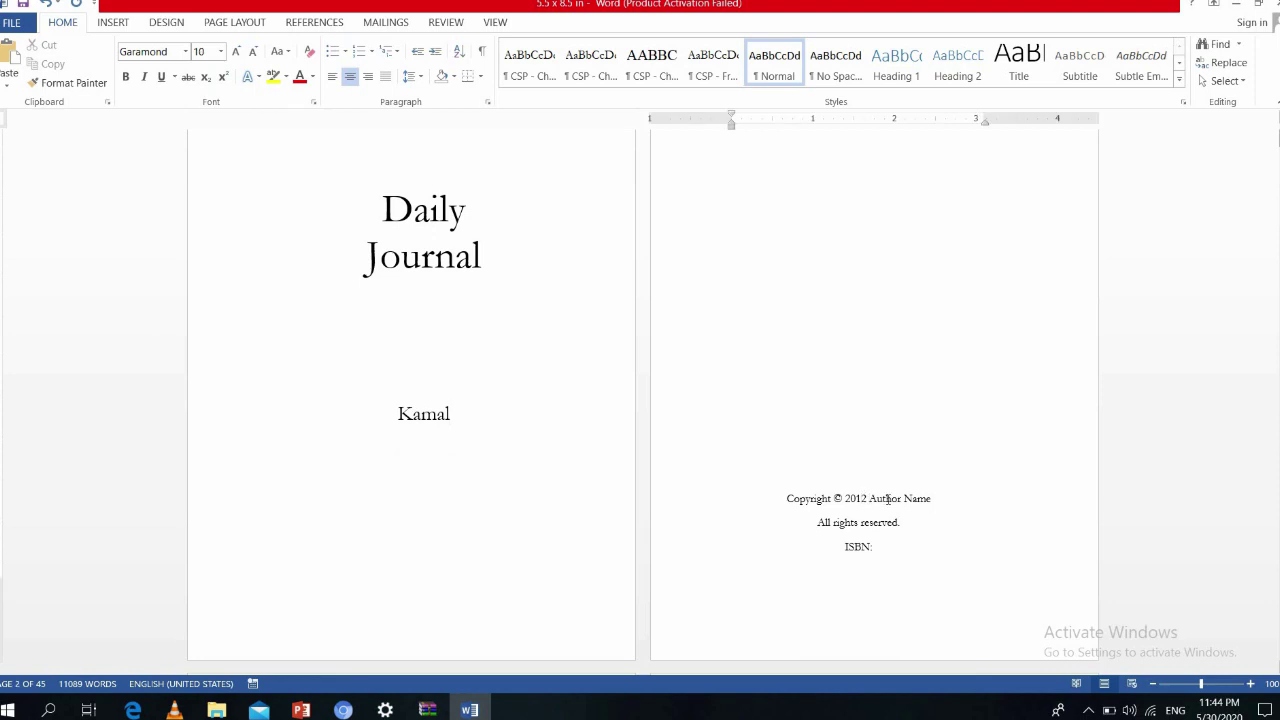
{"action": "key", "text": "BackSpace"}
{"action": "key", "text": "BackSpace"}
{"action": "key", "text": "BackSpace"}
{"action": "type", "text": "20"}
{"action": "left_click_drag", "start_coordinate": [931, 498], "coordinate": [845, 498]}
{"action": "type", "text": "Kamal"}
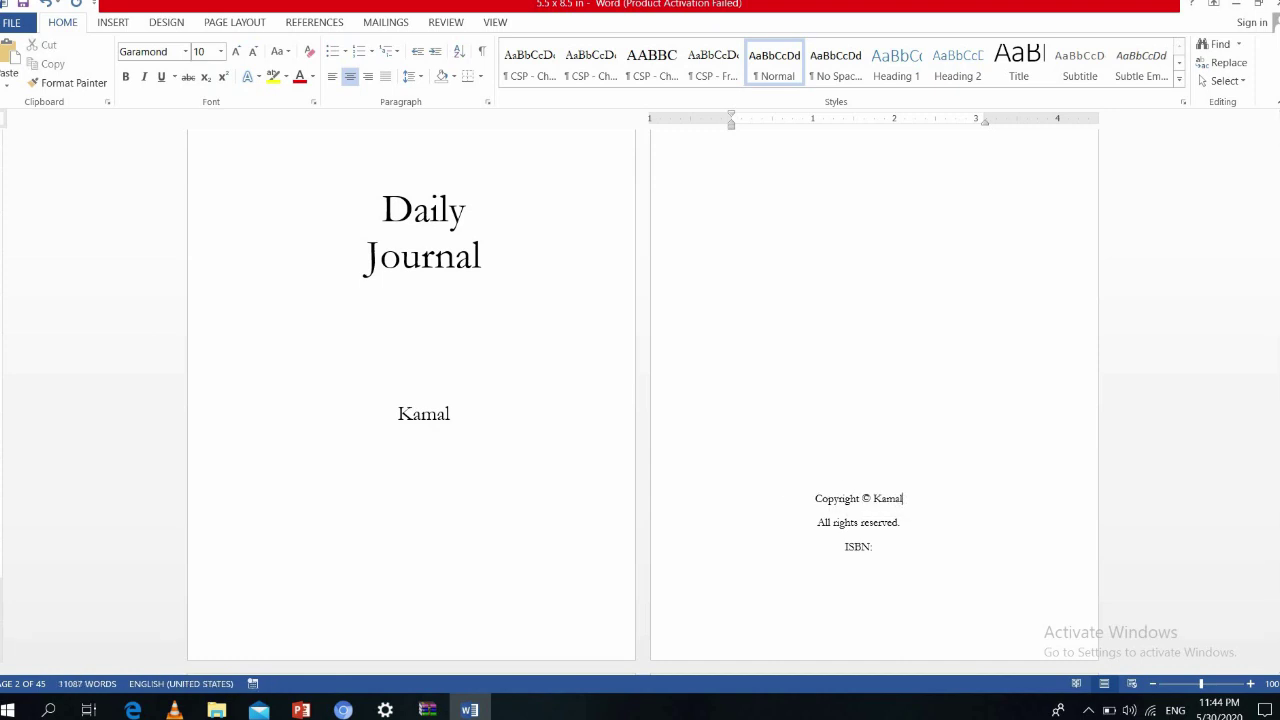
{"action": "left_click_drag", "start_coordinate": [879, 546], "coordinate": [845, 546]}
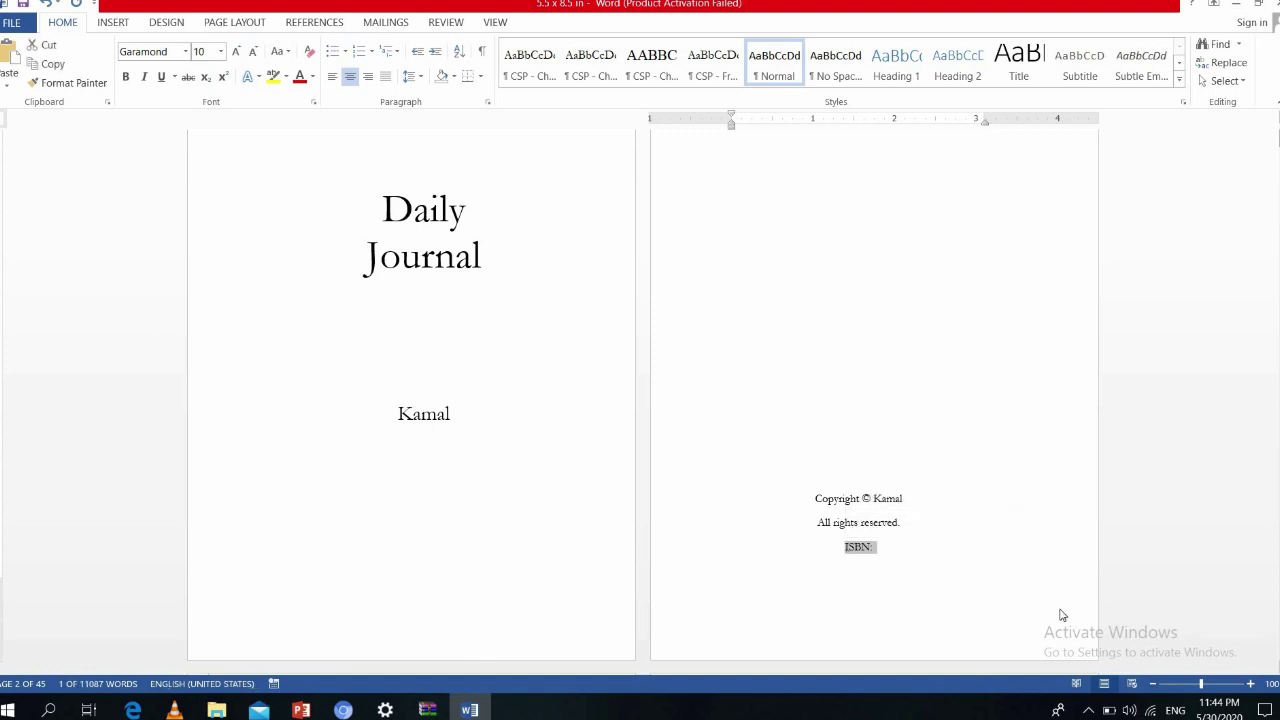
{"action": "key", "text": "Delete"}
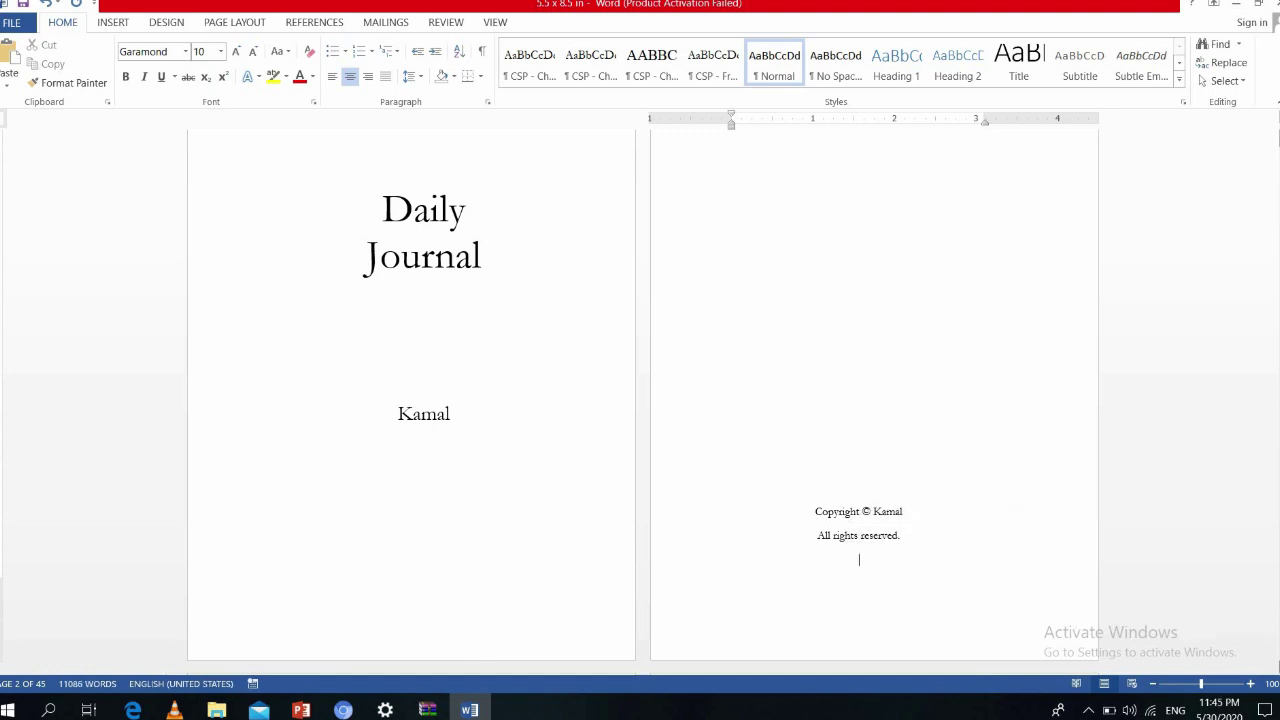
Replace the placeholder text under DEDICATION with "I am dedicating this to my friends"
{"action": "scroll", "coordinate": [640, 400], "scroll_direction": "down", "scroll_amount": 5}
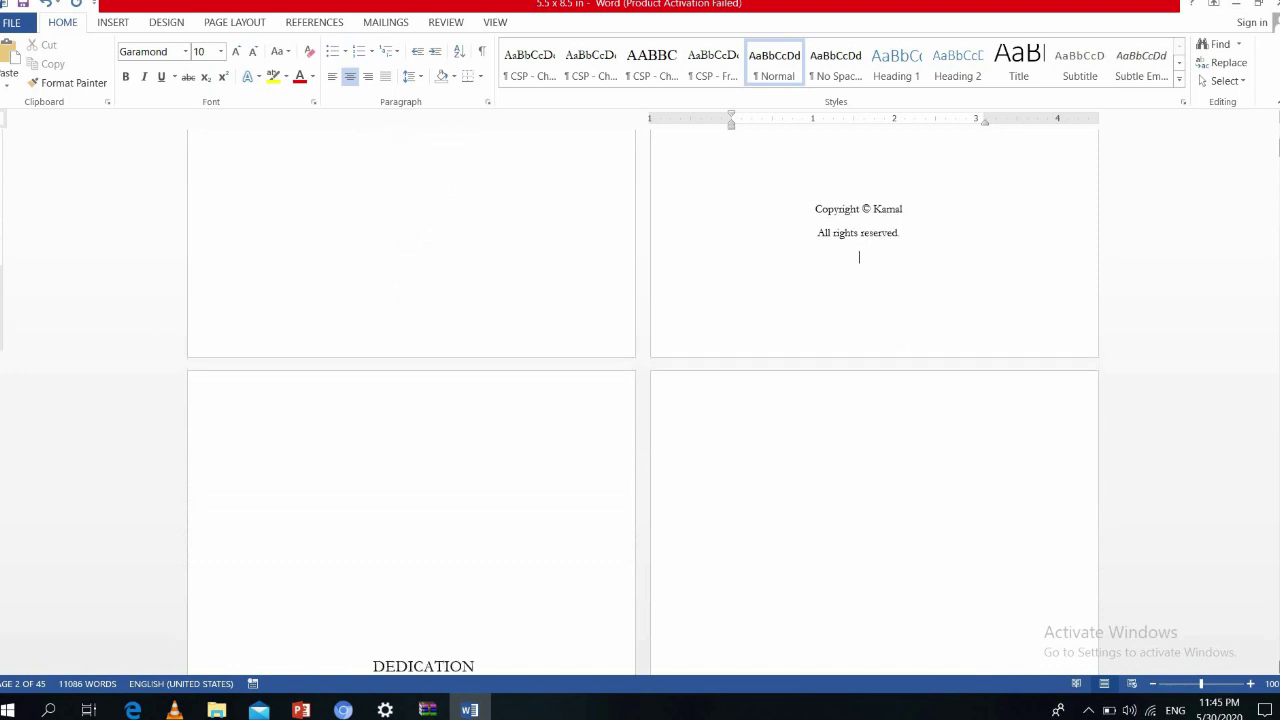
{"action": "scroll", "coordinate": [587, 484], "scroll_direction": "down", "scroll_amount": 6}
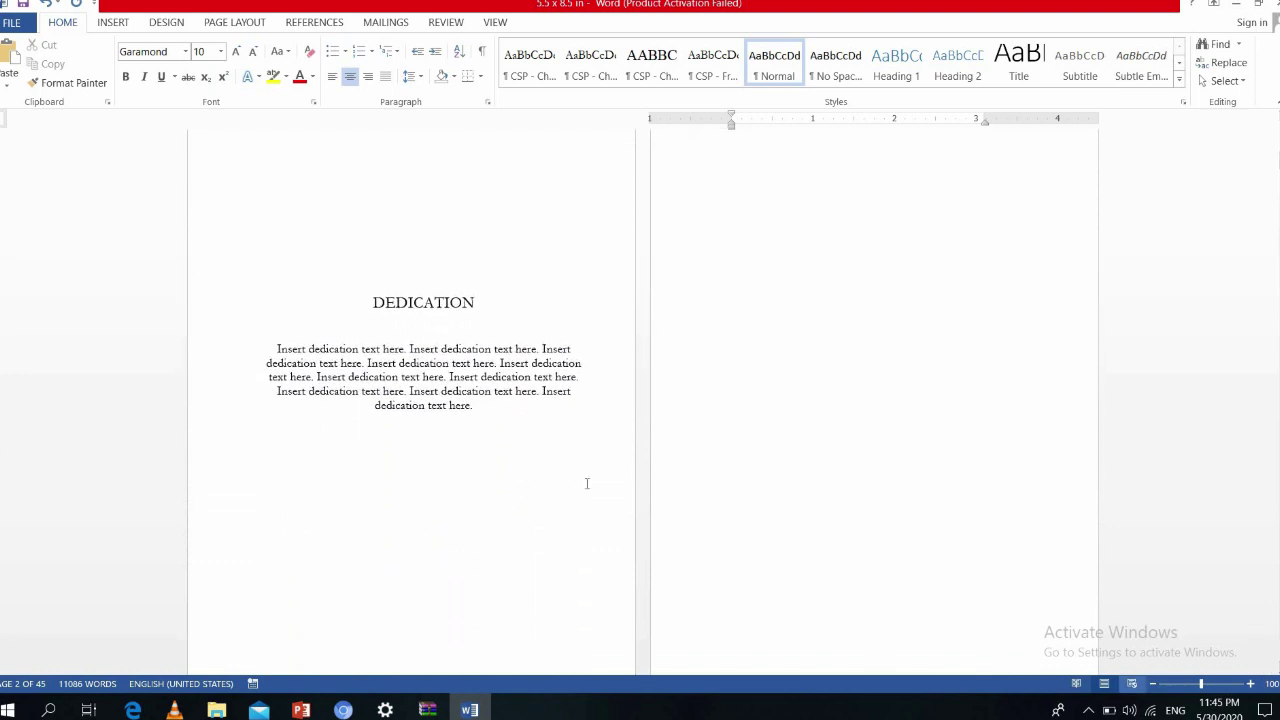
{"action": "left_click_drag", "start_coordinate": [476, 408], "coordinate": [297, 352]}
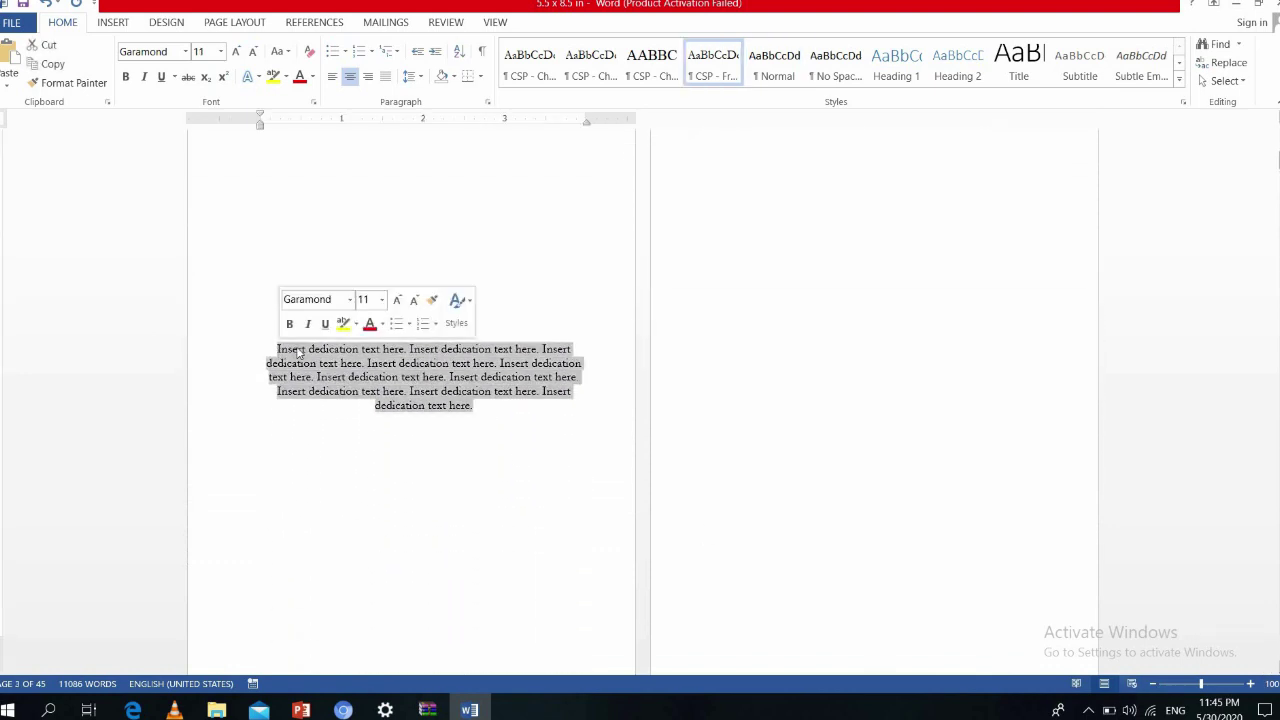
{"action": "type", "text": "I am d"}
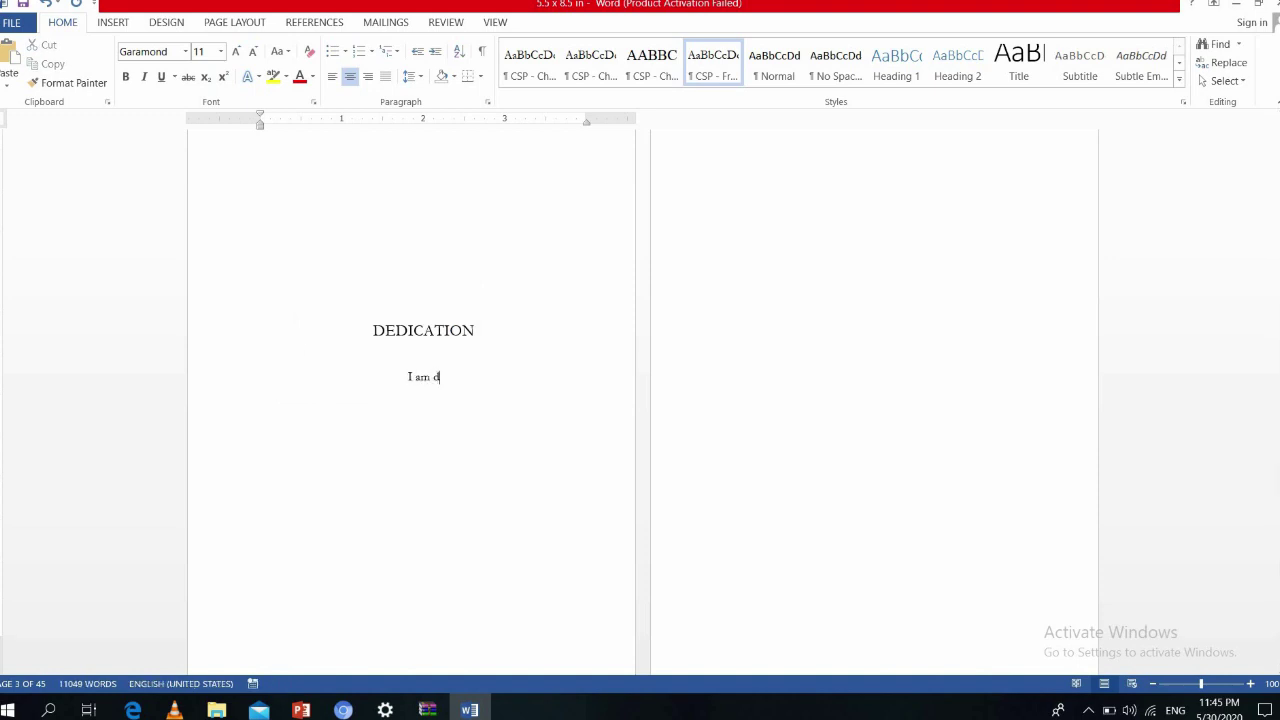
{"action": "type", "text": "edicating this to my friends"}
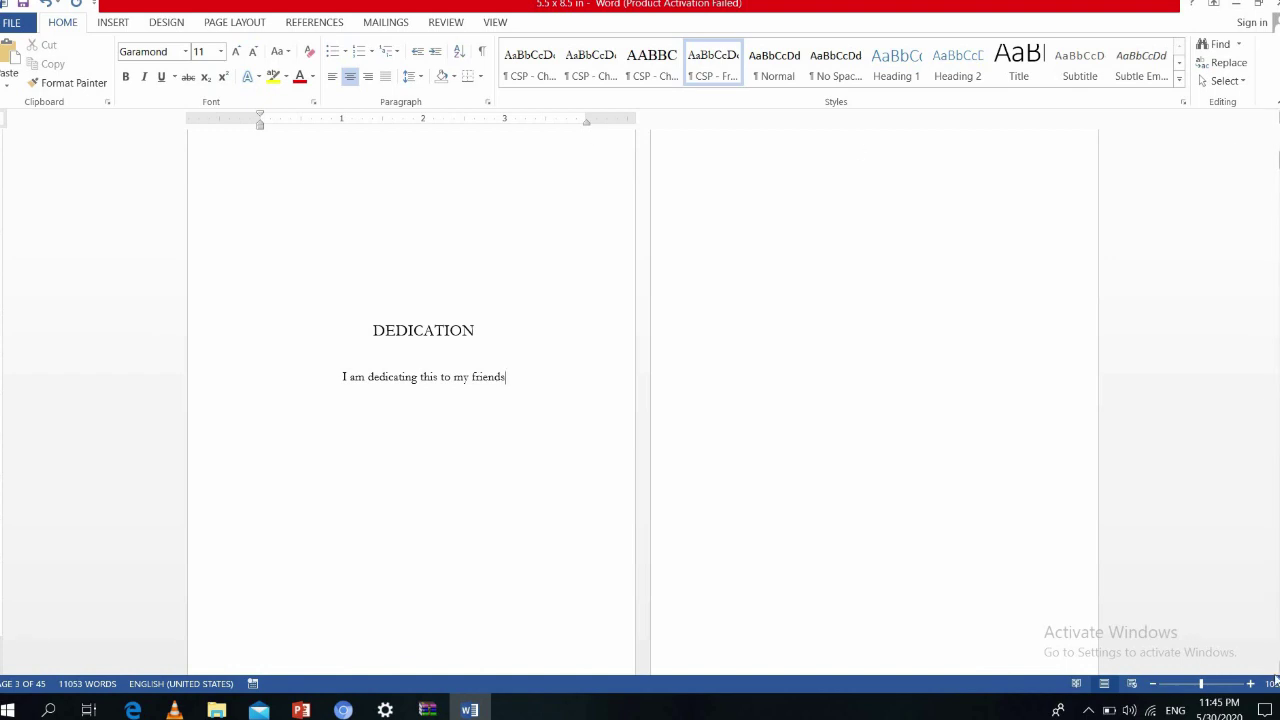
Examine the chapter list on the contents page and the sample text of the first chapter
{"action": "scroll", "coordinate": [642, 400], "scroll_direction": "down", "scroll_amount": 8}
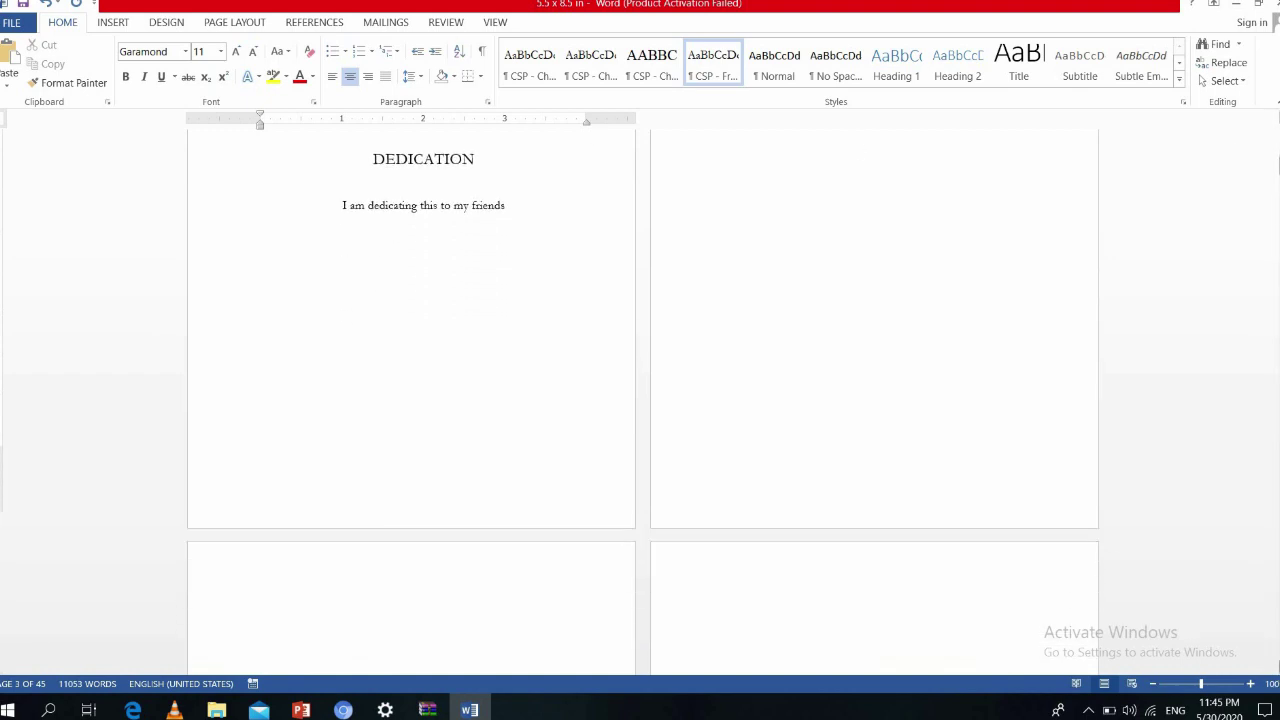
{"action": "scroll", "coordinate": [642, 400], "scroll_direction": "down", "scroll_amount": 5}
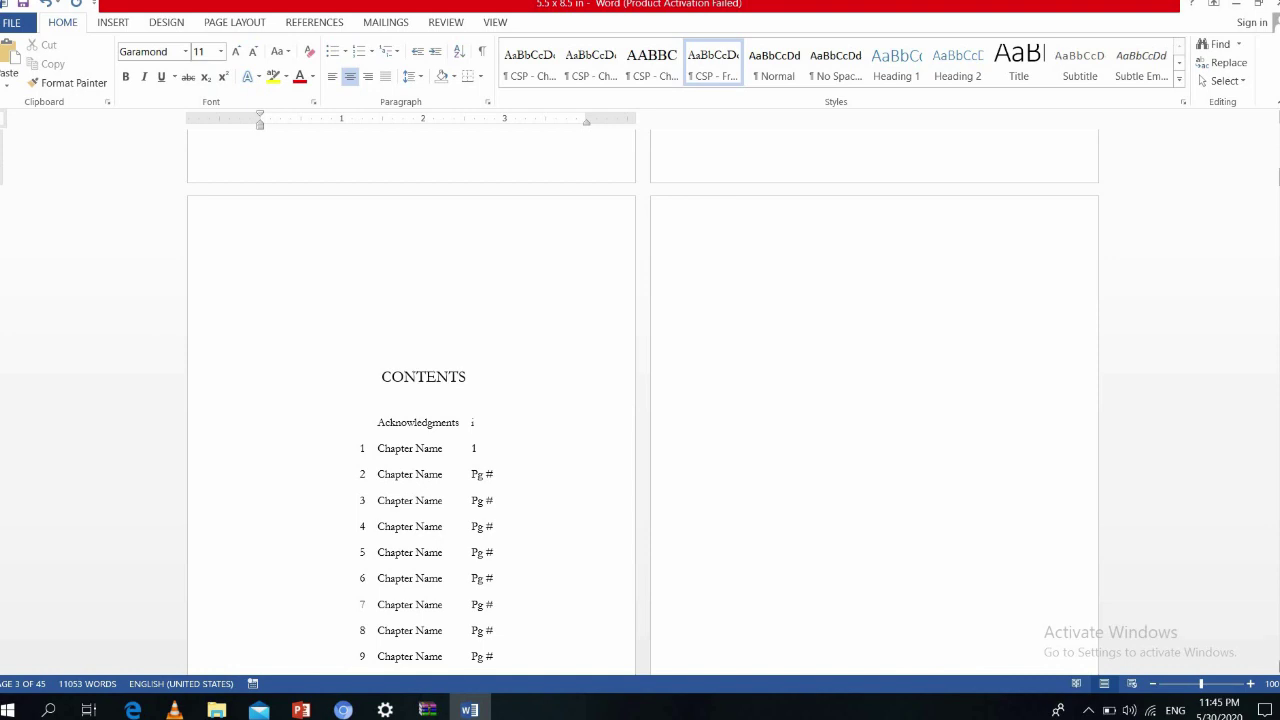
{"action": "scroll", "coordinate": [642, 400], "scroll_direction": "down", "scroll_amount": 3}
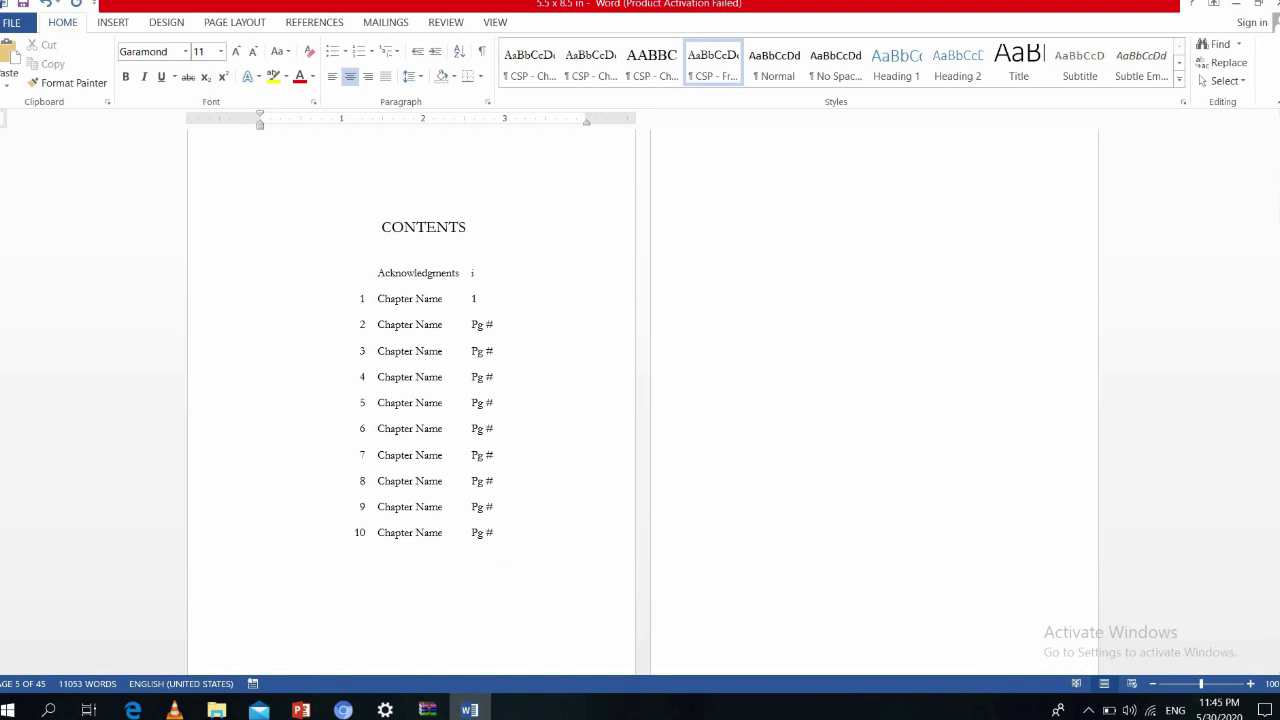
{"action": "scroll", "coordinate": [640, 400], "scroll_direction": "down", "scroll_amount": 4}
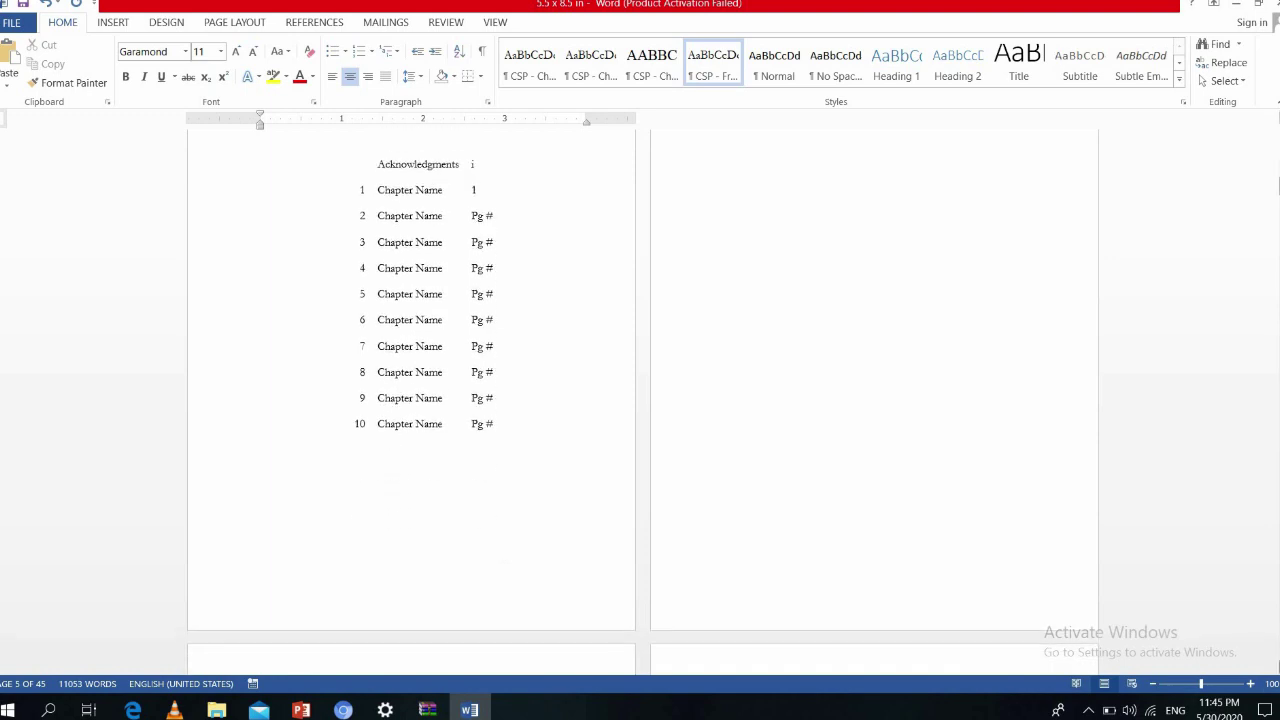
{"action": "scroll", "coordinate": [640, 400], "scroll_direction": "down", "scroll_amount": 2}
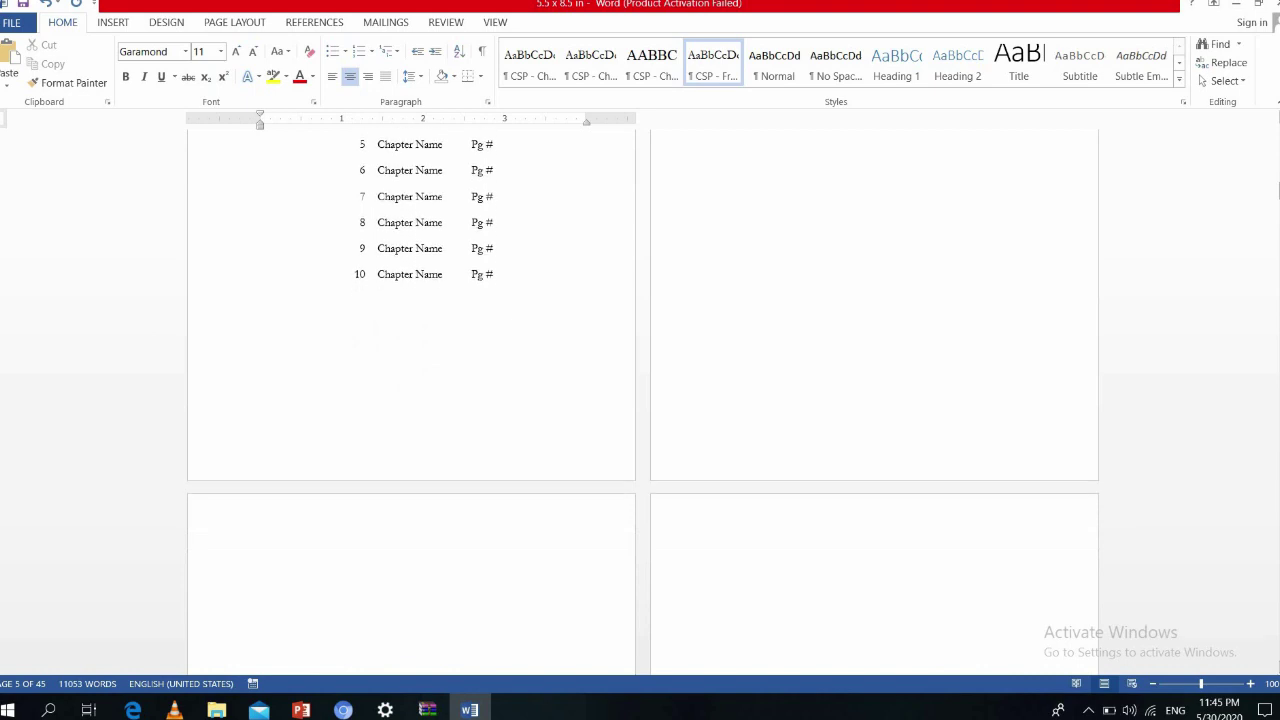
{"action": "left_click_drag", "start_coordinate": [1278, 190], "coordinate": [1278, 186]}
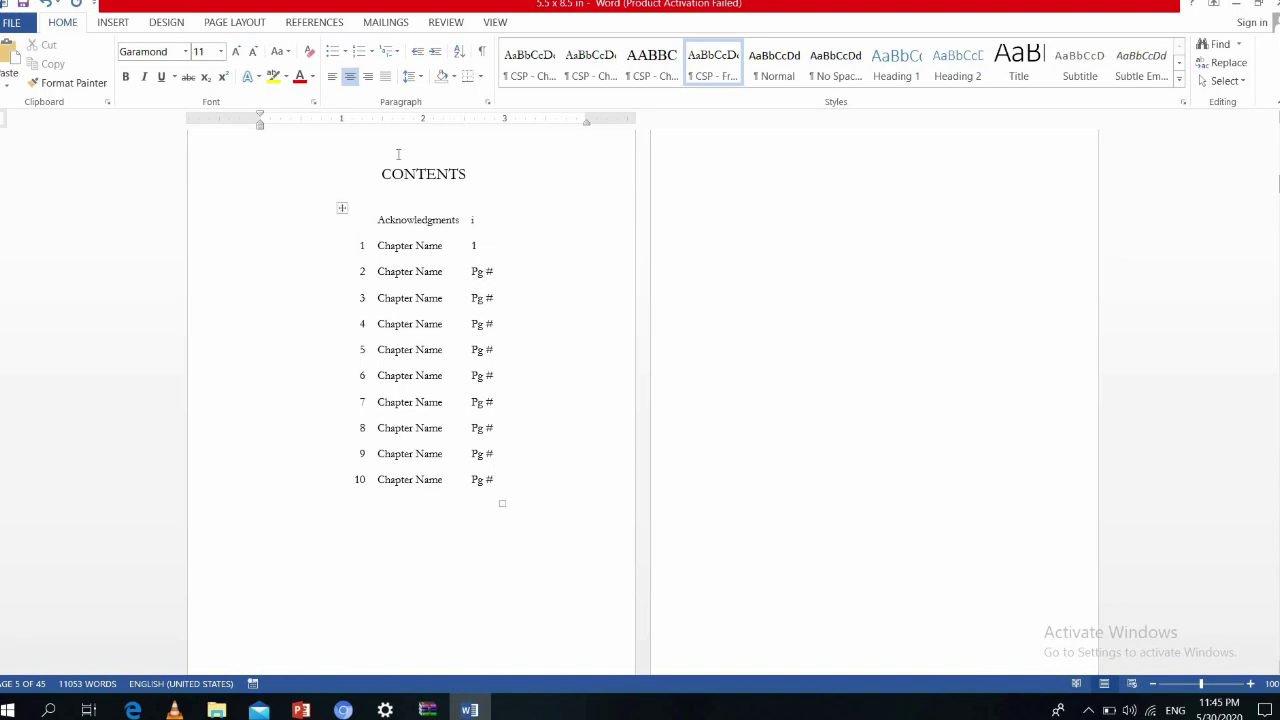
{"action": "left_click_drag", "start_coordinate": [1278, 184], "coordinate": [1278, 224]}
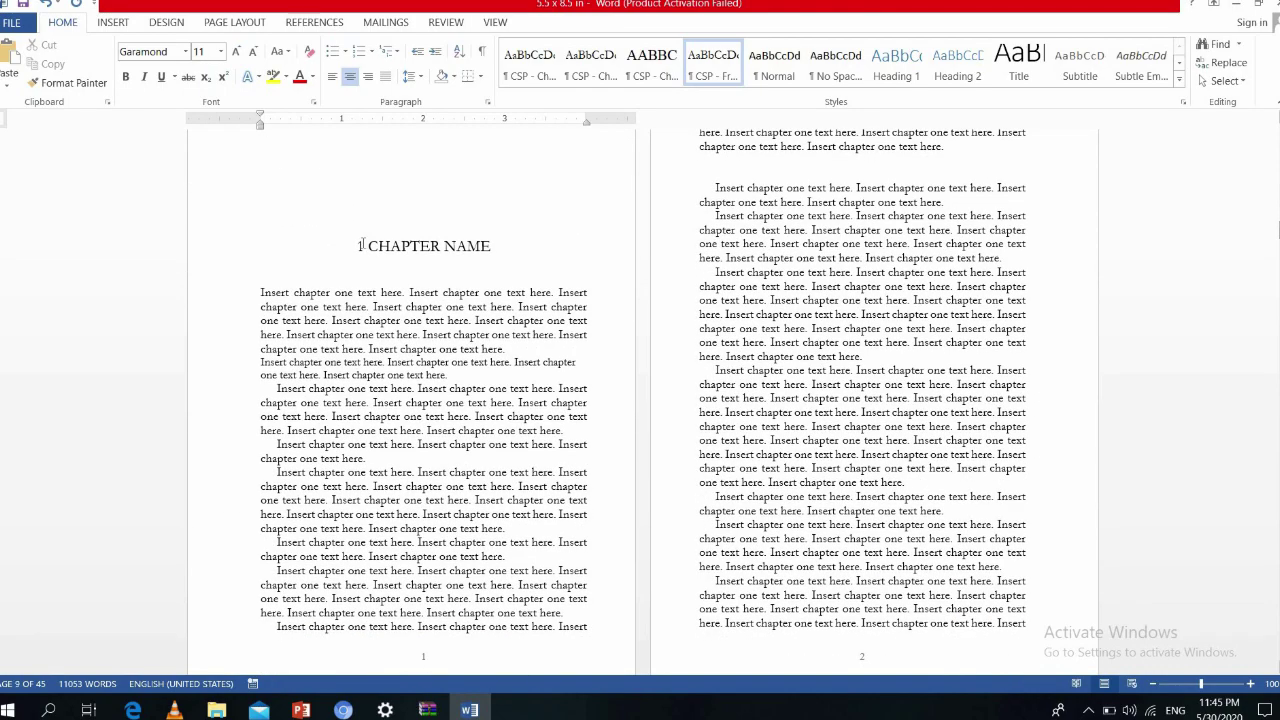
Replace the first chapter's heading "1 CHAPTER NAME" with "DAY 1"
{"action": "left_click_drag", "start_coordinate": [386, 240], "coordinate": [490, 248]}
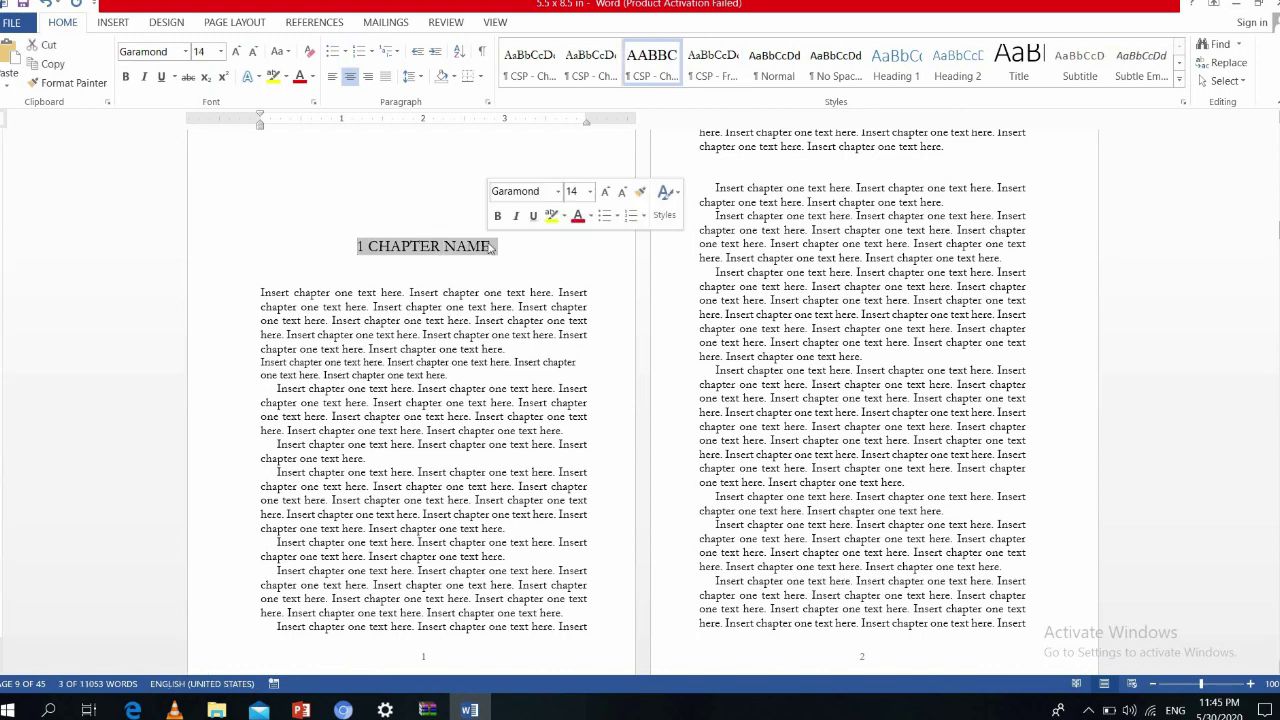
{"action": "left_click", "coordinate": [343, 710]}
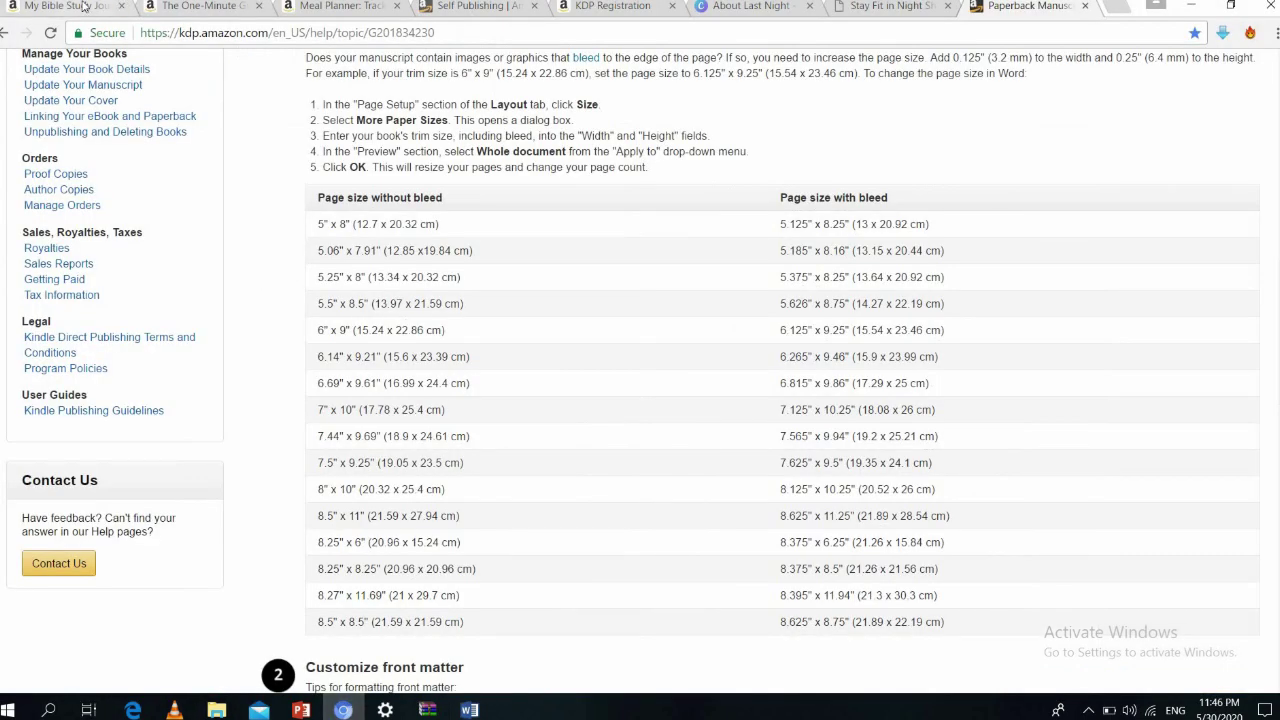
{"action": "left_click", "coordinate": [85, 8]}
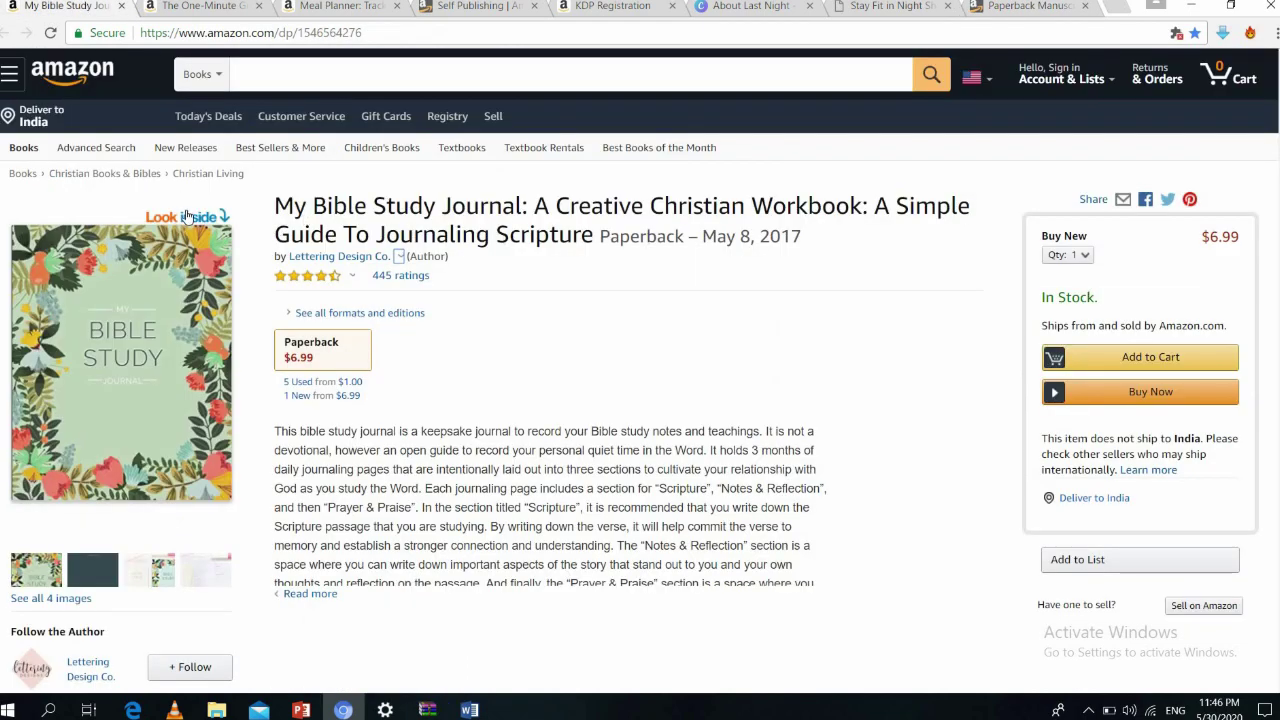
{"action": "key", "text": "alt+Tab"}
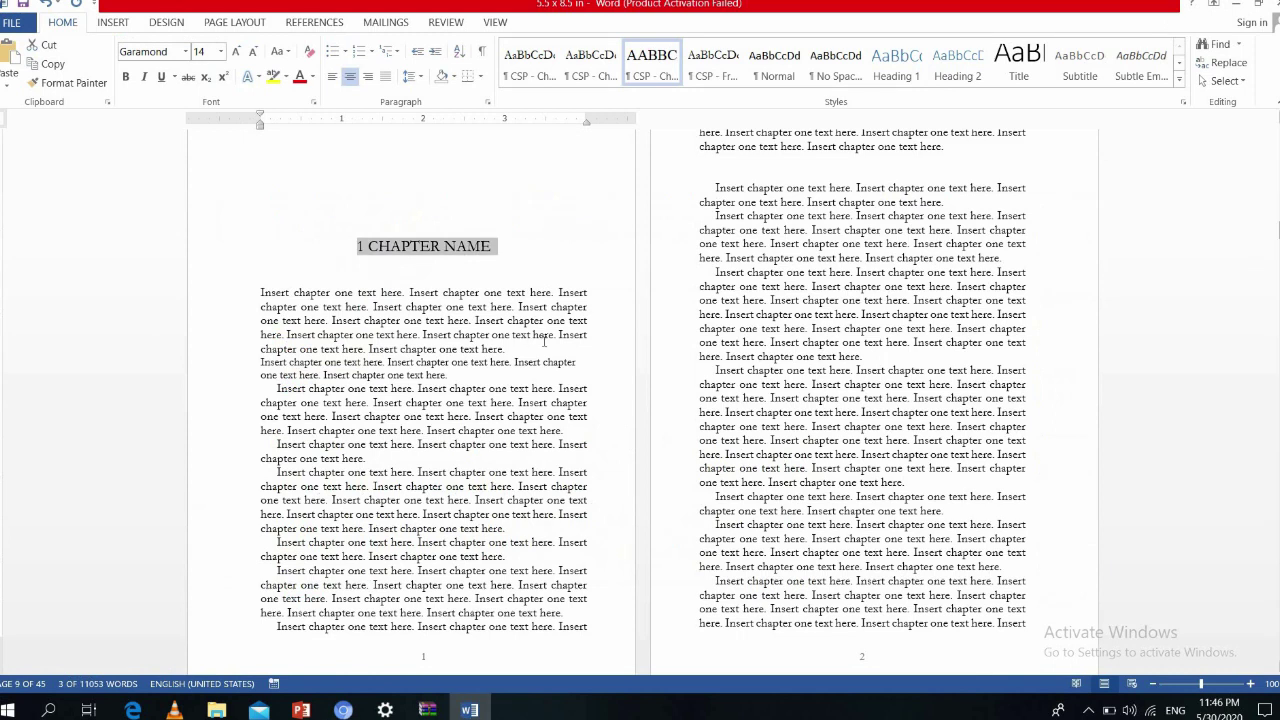
{"action": "type", "text": "DAY 1"}
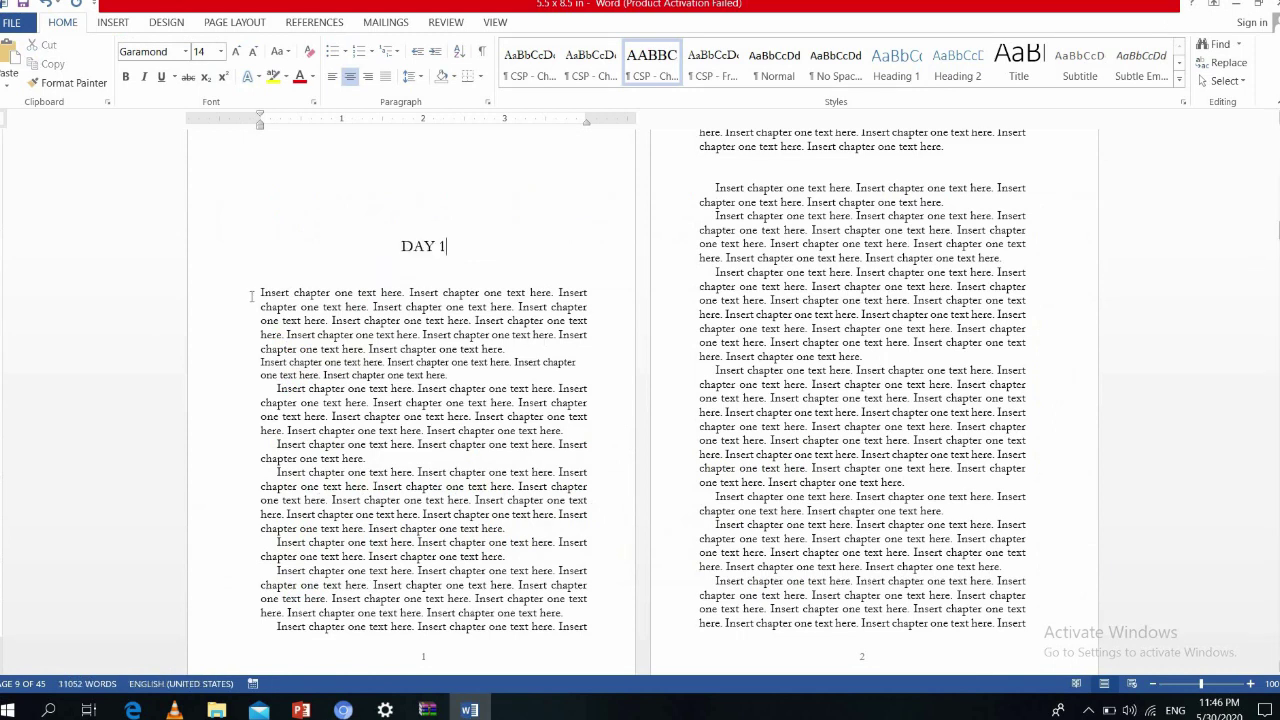
Delete the opening paragraphs of sample chapter text directly below the DAY 1 heading
{"action": "left_click_drag", "start_coordinate": [260, 292], "coordinate": [574, 474]}
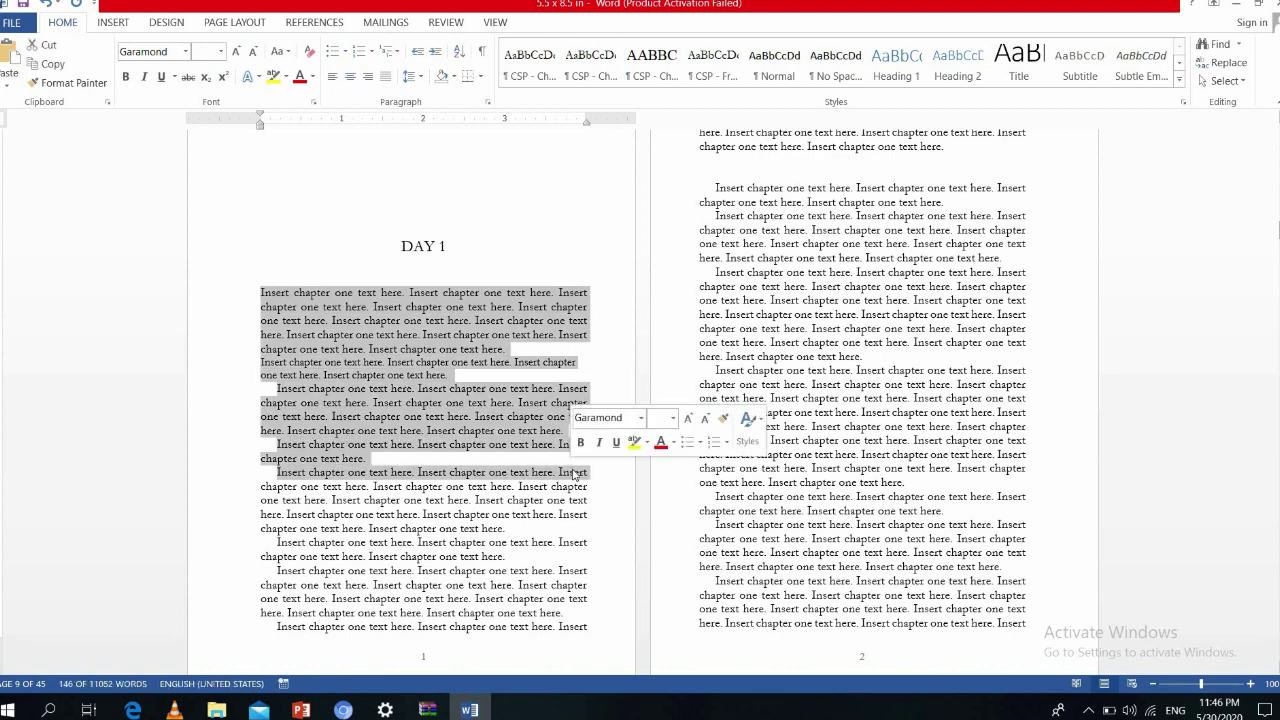
{"action": "key", "text": "BackSpace"}
{"action": "type", "text": "S"}
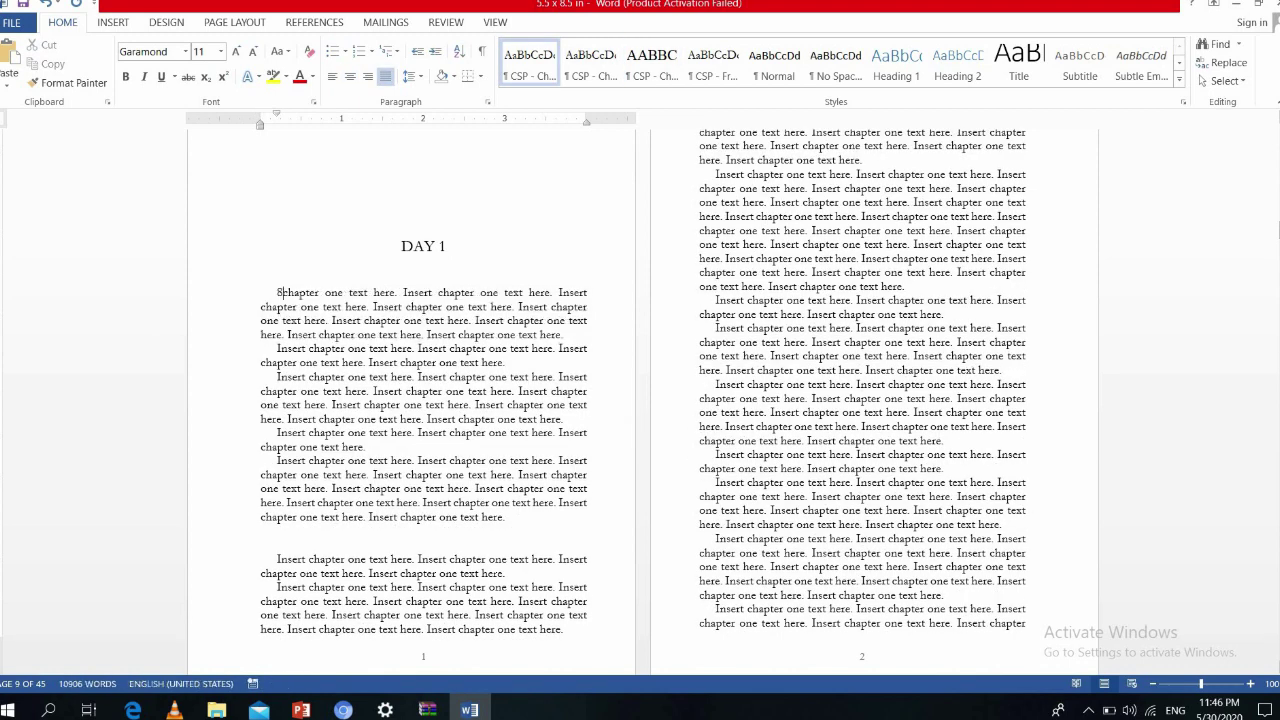
{"action": "key", "text": "BackSpace"}
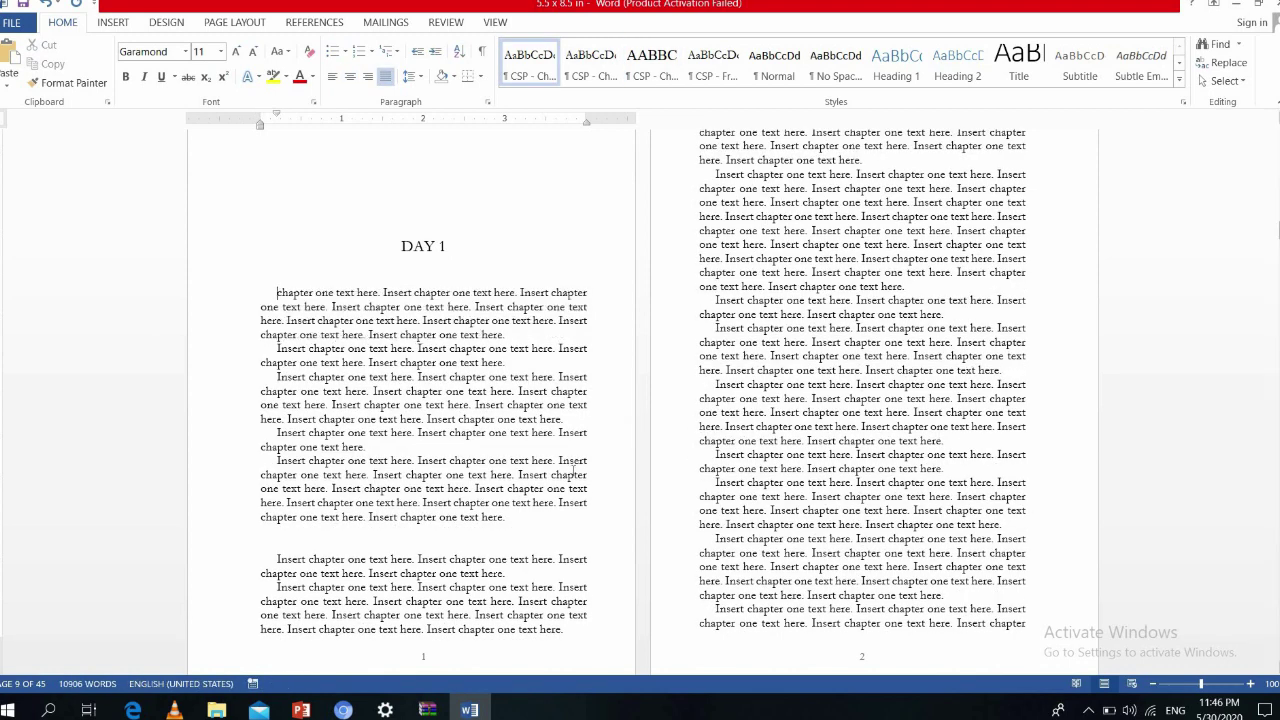
Enter "08:00 AM:" followed by a long underscore writing line on its own row above the remaining sample text
{"action": "type", "text": "08"}
{"action": "type", "text": ":"}
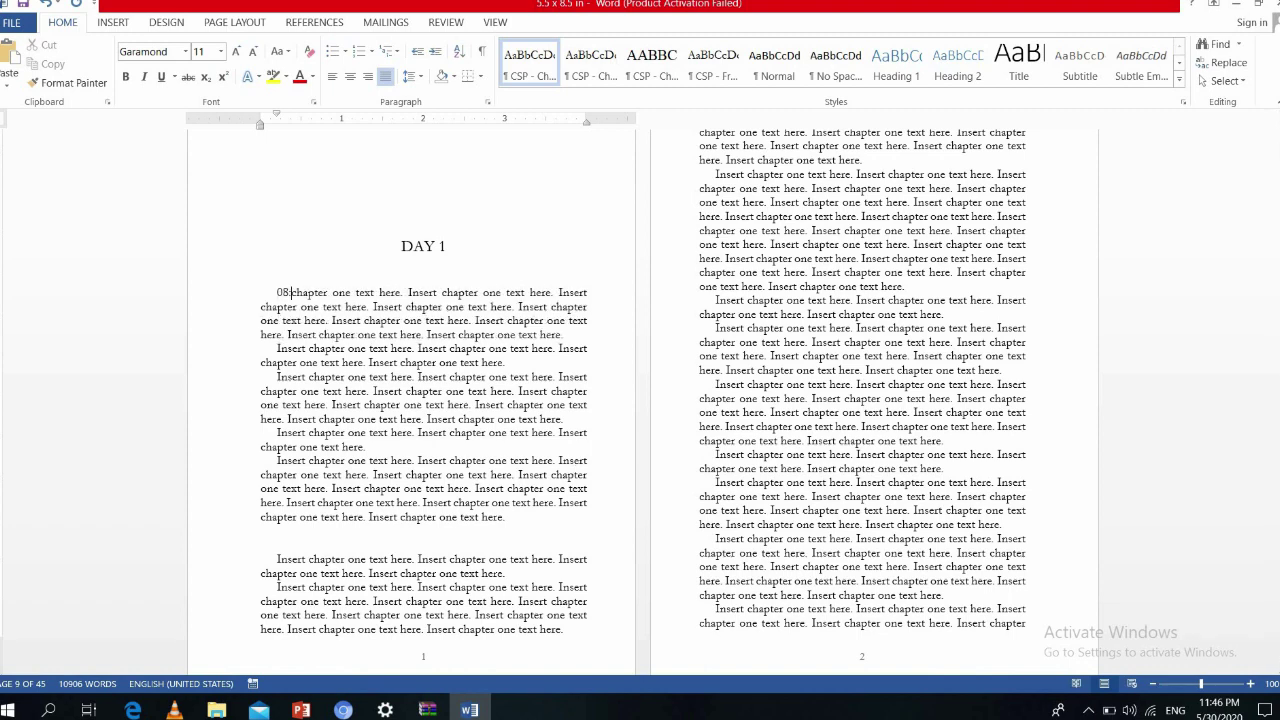
{"action": "type", "text": "00 AM"}
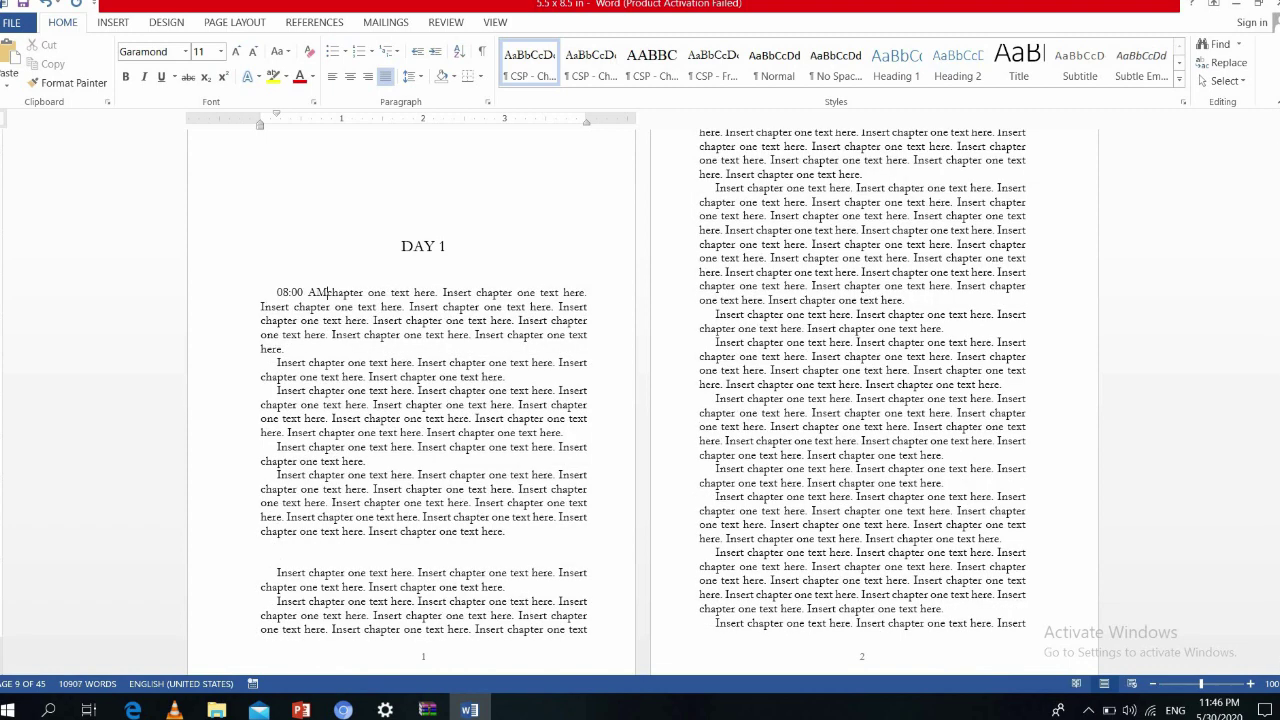
{"action": "type", "text": ": "}
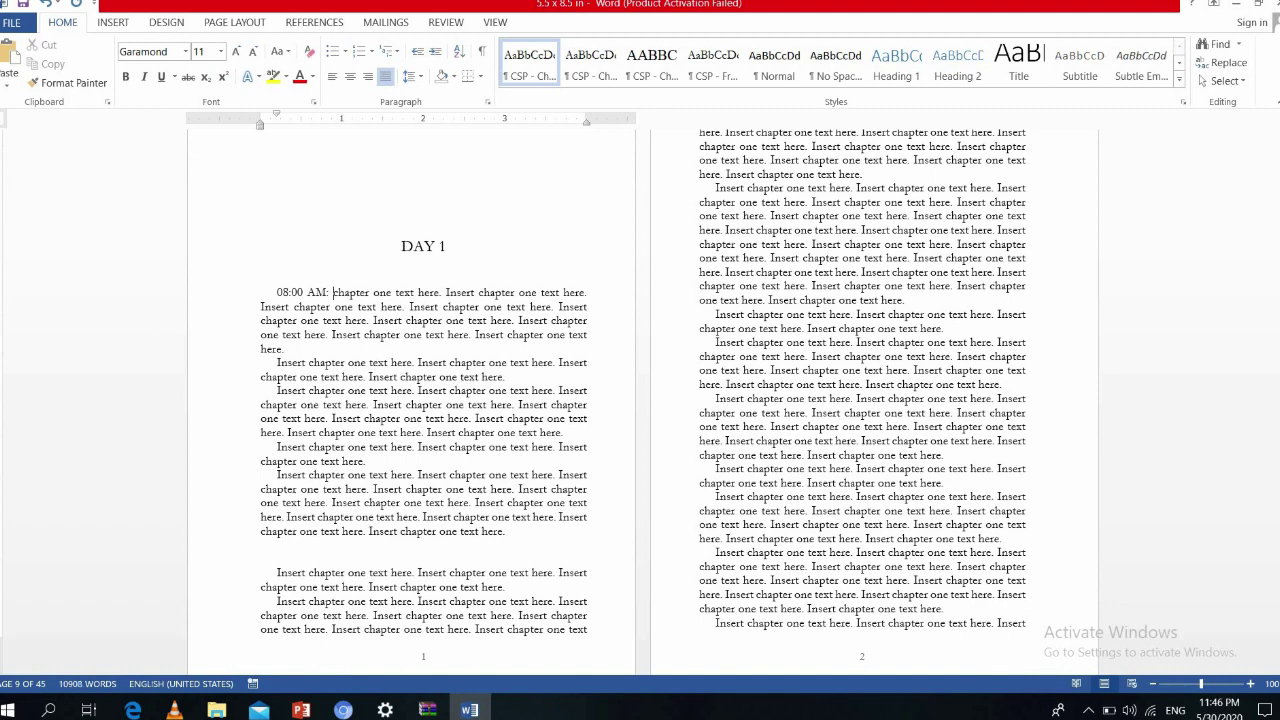
{"action": "type", "text": "_____________________________________________chapter one text"}
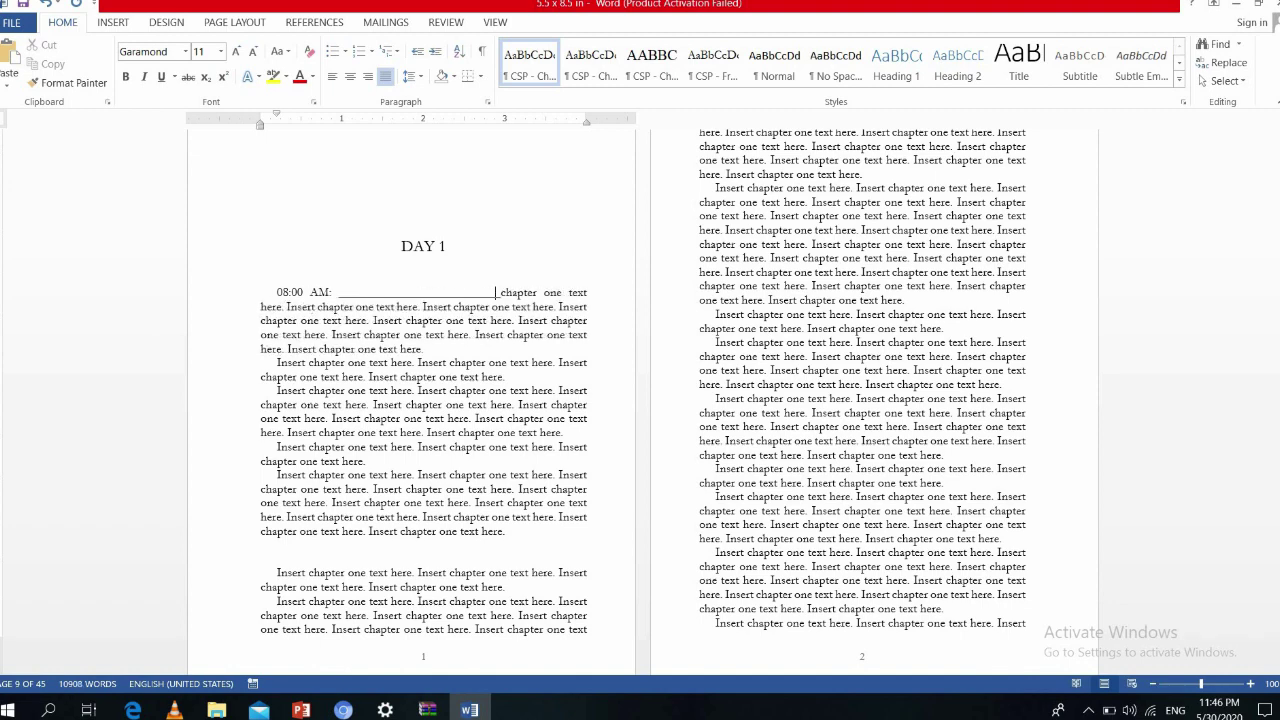
{"action": "type", "text": "_________________________"}
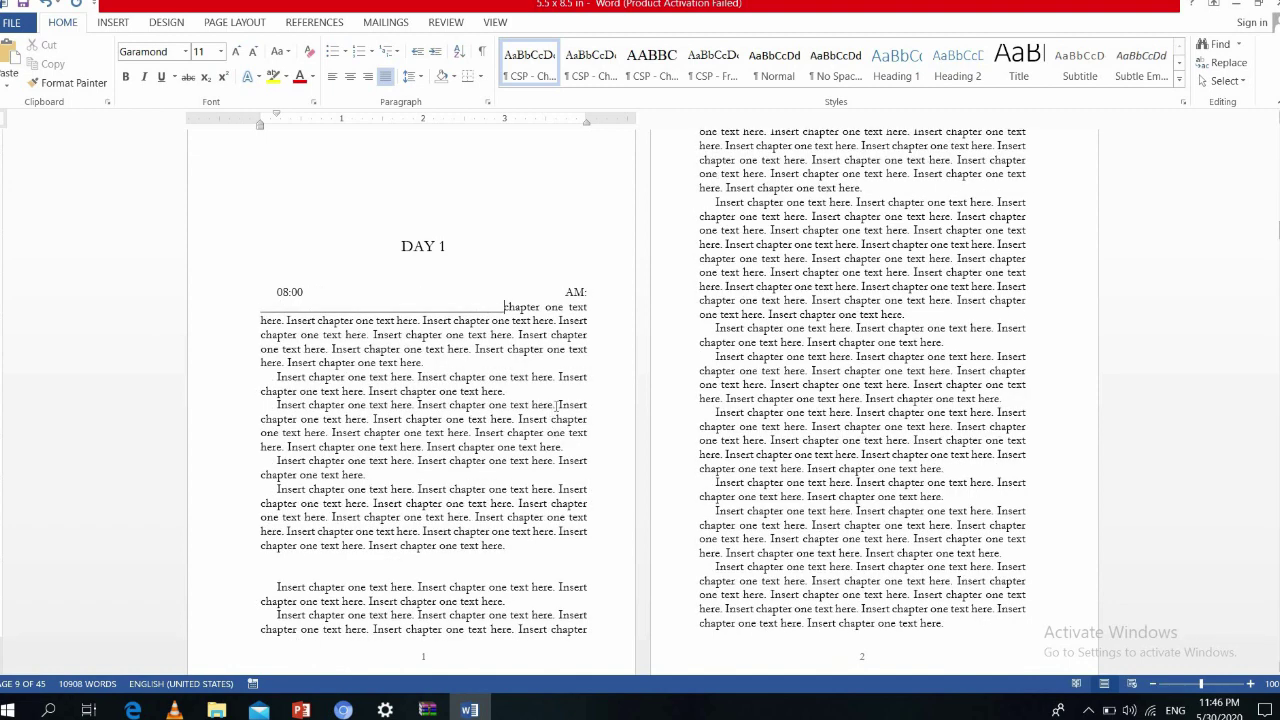
{"action": "key", "text": "Return"}
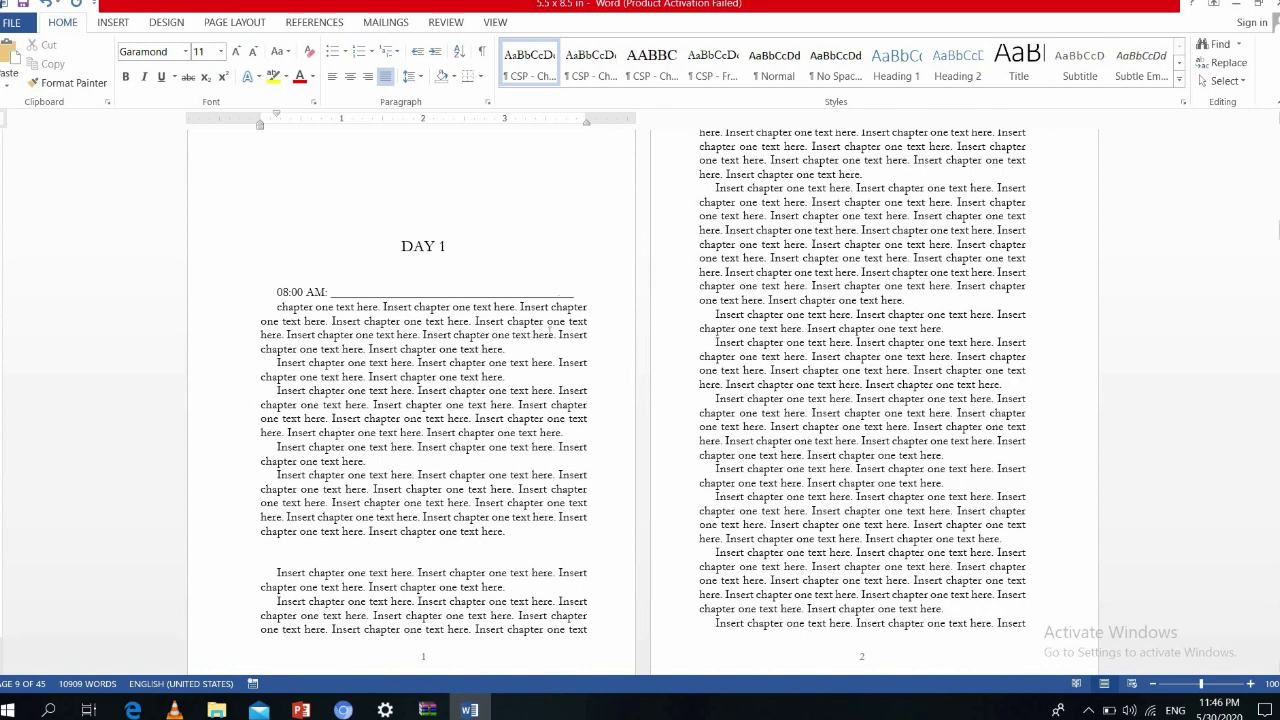
Duplicate the 08:00 AM line down the DAY 1 page to make twelve rows, separated by blank lines throughout
{"action": "left_click_drag", "start_coordinate": [579, 293], "coordinate": [277, 292]}
{"action": "key", "text": "ctrl+c"}
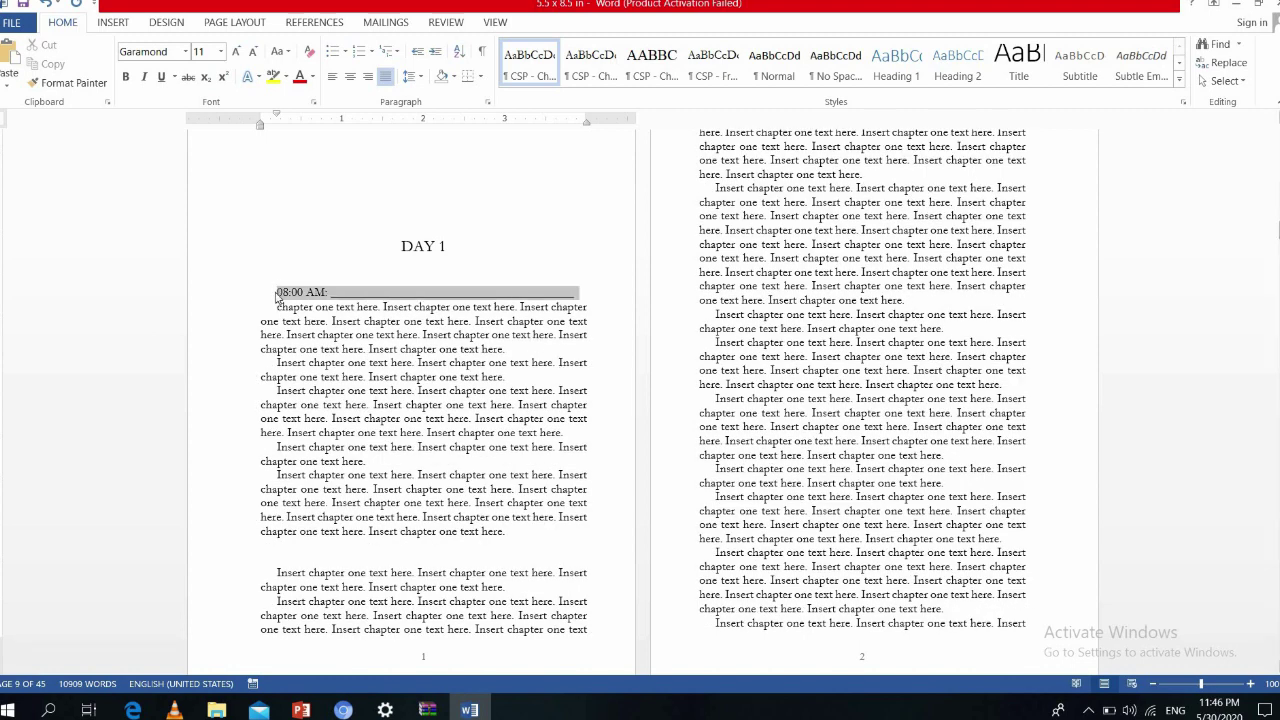
{"action": "key", "text": "Right"}
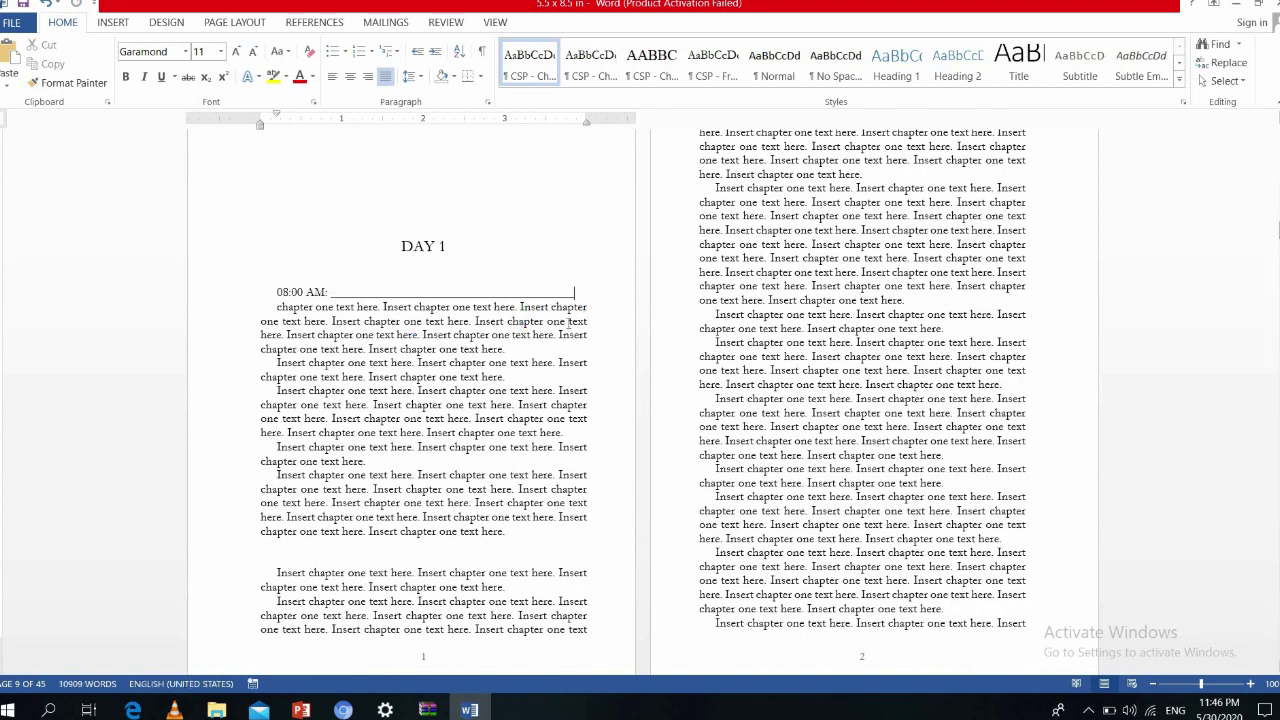
{"action": "key", "text": "Return"}
{"action": "key", "text": "ctrl+v"}
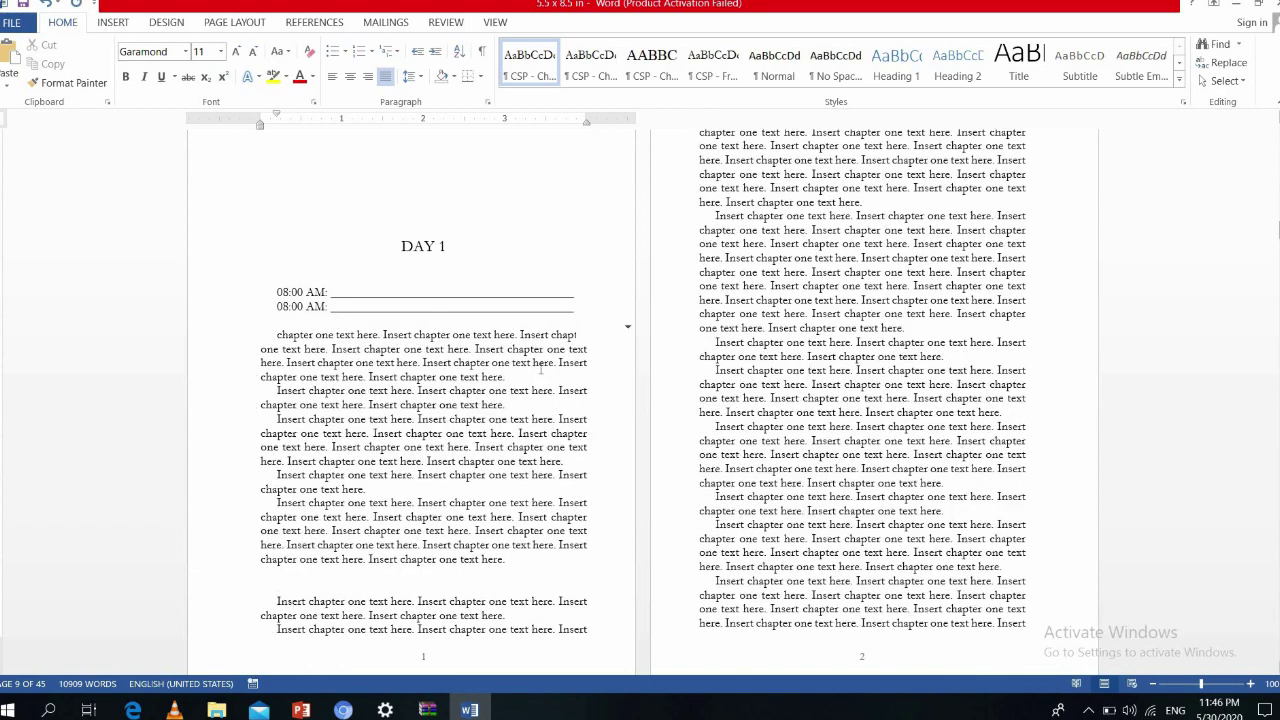
{"action": "key", "text": "Return"}
{"action": "type", "text": "08:00 AM:"}
{"action": "key", "text": "Return"}
{"action": "type", "text": "08:00 AM:"}
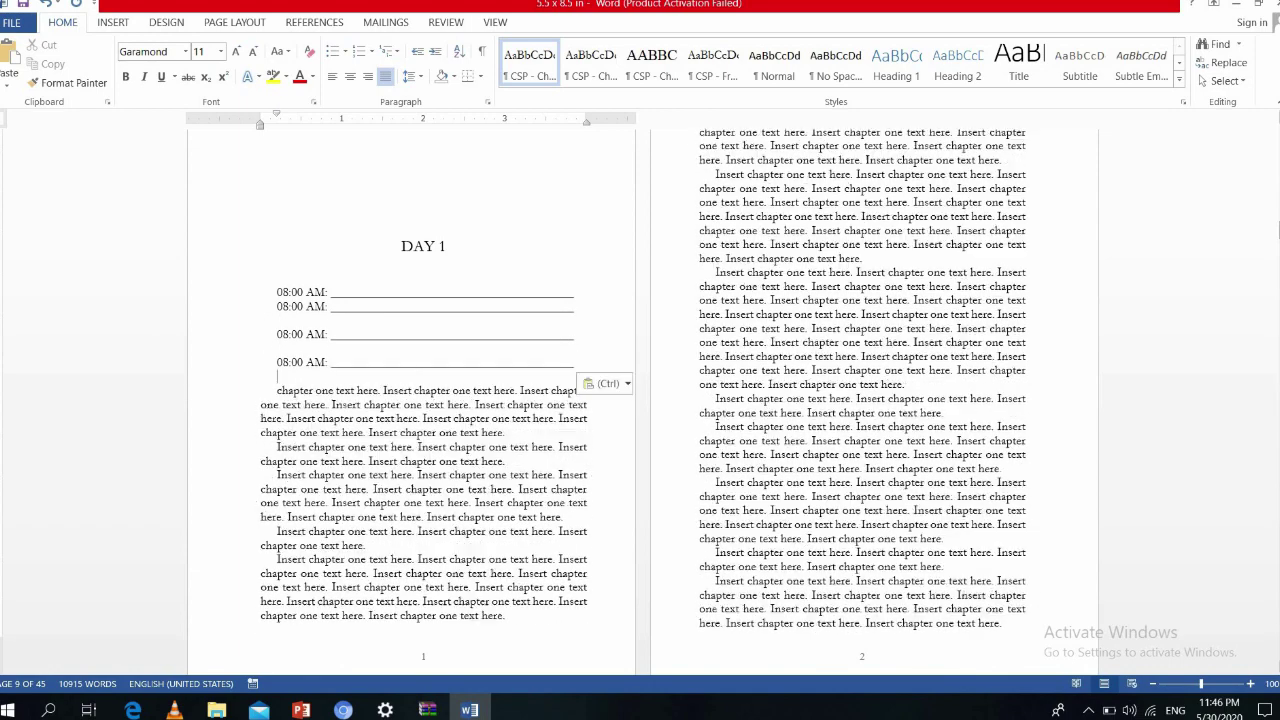
{"action": "key", "text": "Return"}
{"action": "type", "text": "08:00 AM:"}
{"action": "key", "text": "Return"}
{"action": "type", "text": "08:00 AM:"}
{"action": "key", "text": "Return"}
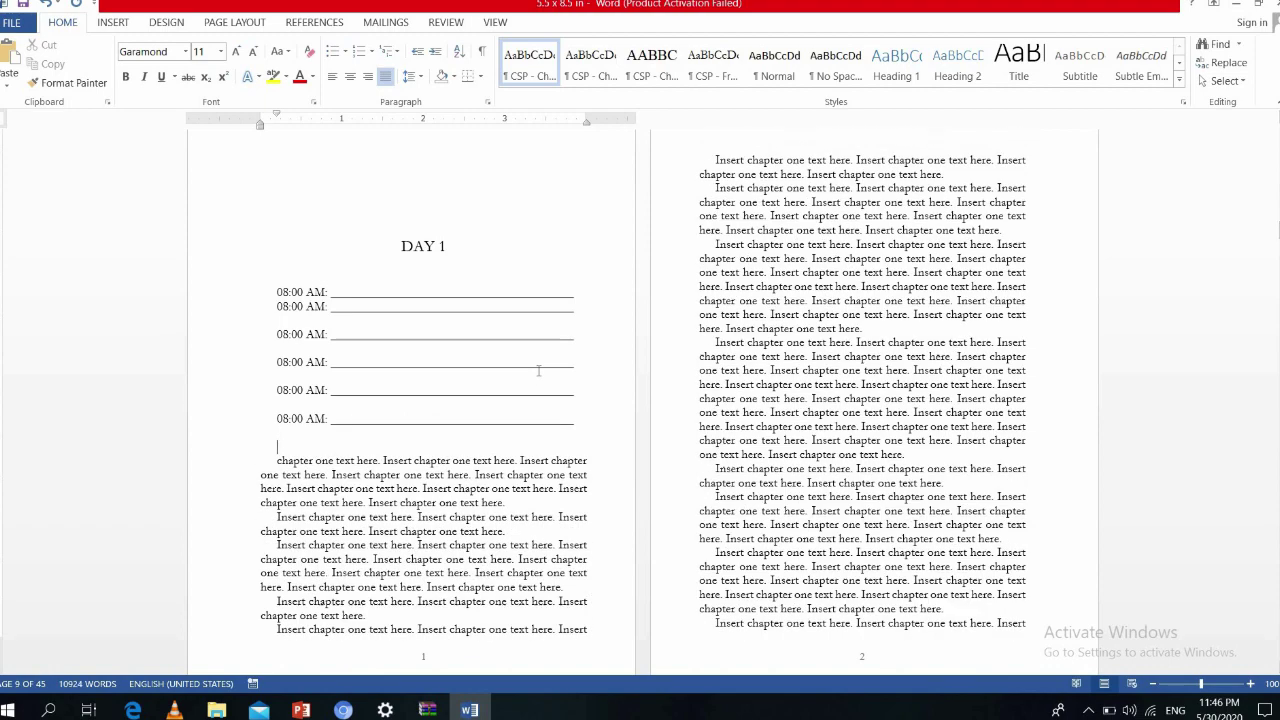
{"action": "type", "text": "08:00 AM:"}
{"action": "key", "text": "Return"}
{"action": "type", "text": "08:00 AM:"}
{"action": "key", "text": "Return"}
{"action": "type", "text": "08:00 AM:"}
{"action": "key", "text": "Return"}
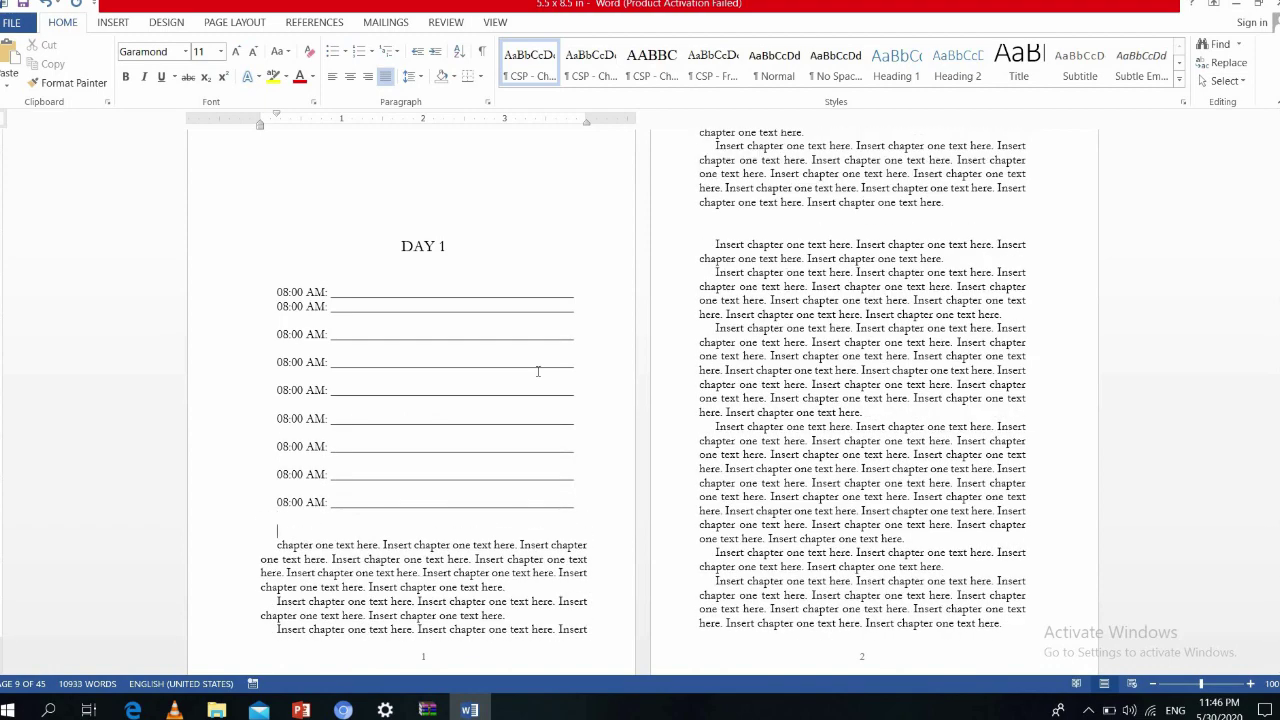
{"action": "type", "text": "08:00 AM:"}
{"action": "key", "text": "Return"}
{"action": "type", "text": "08:00 AM:"}
{"action": "key", "text": "Return"}
{"action": "type", "text": "08:00 AM:"}
{"action": "key", "text": "Return"}
{"action": "type", "text": "08:00 AM:"}
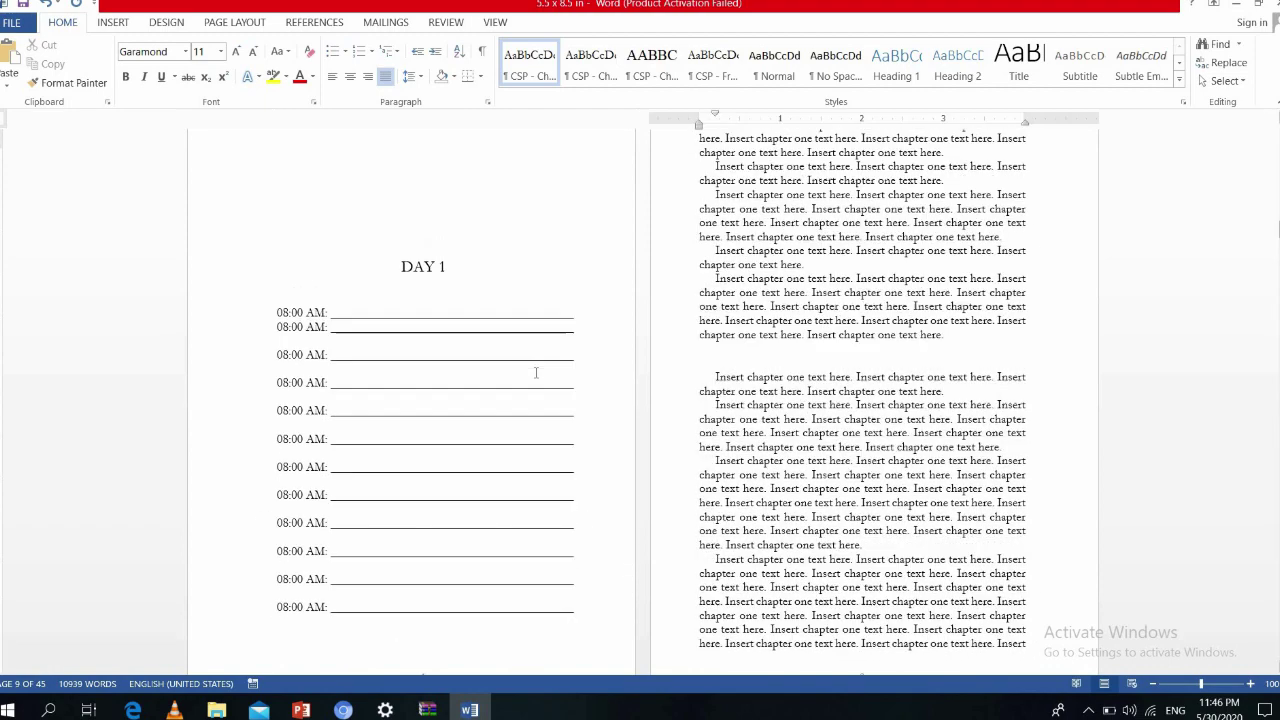
{"action": "left_click", "coordinate": [592, 370]}
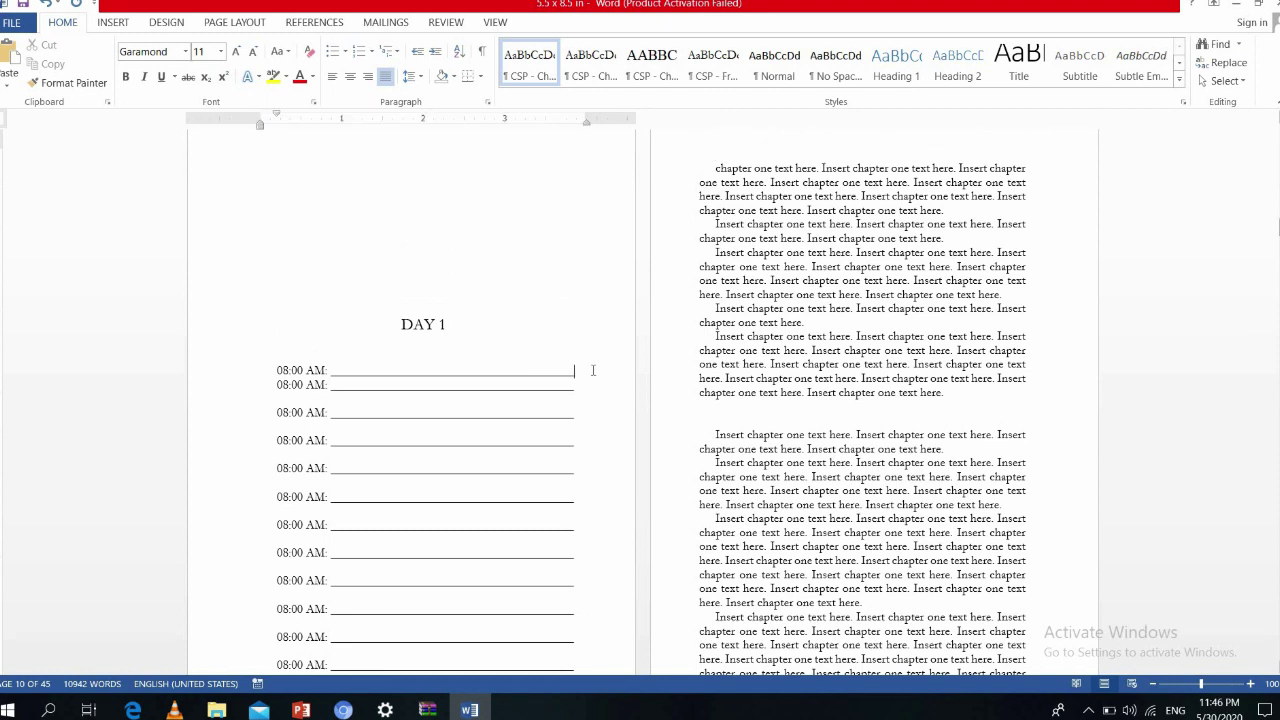
{"action": "key", "text": "Return"}
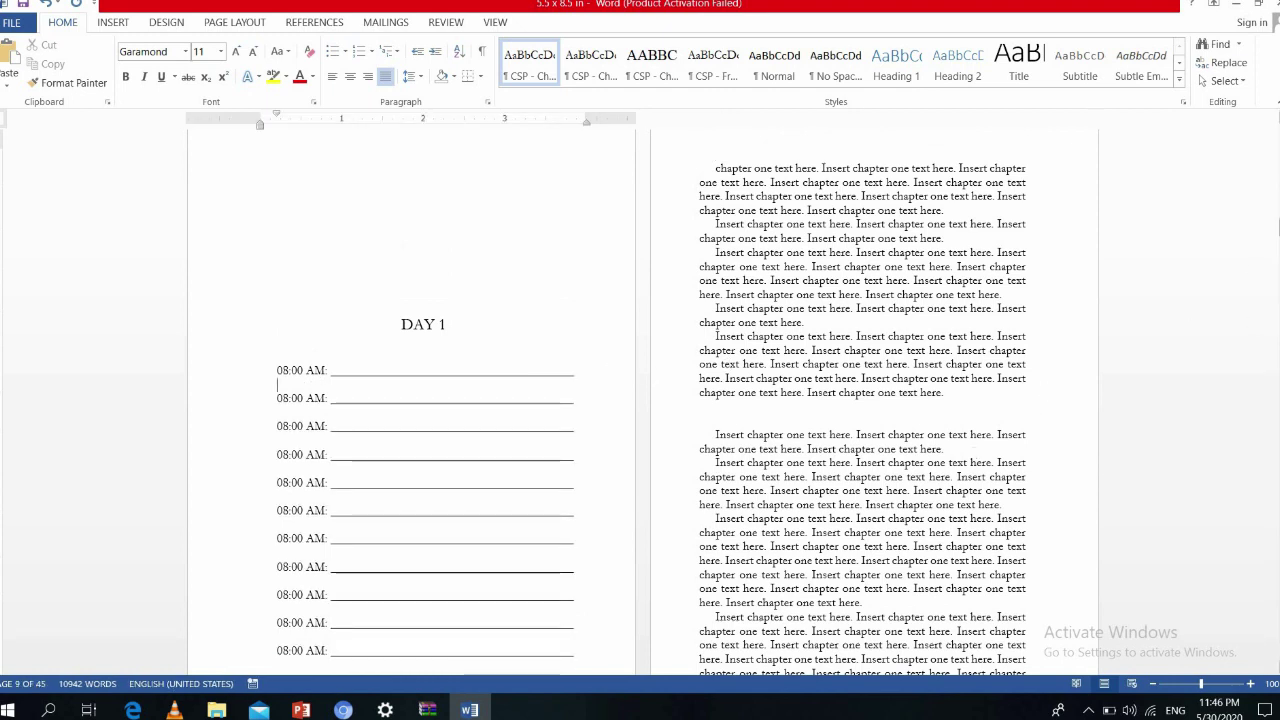
Change the times of the second to fourth rows to 09:00 AM, 10:00 AM and 11:00 AM
{"action": "left_click_drag", "start_coordinate": [1278, 236], "coordinate": [1278, 233]}
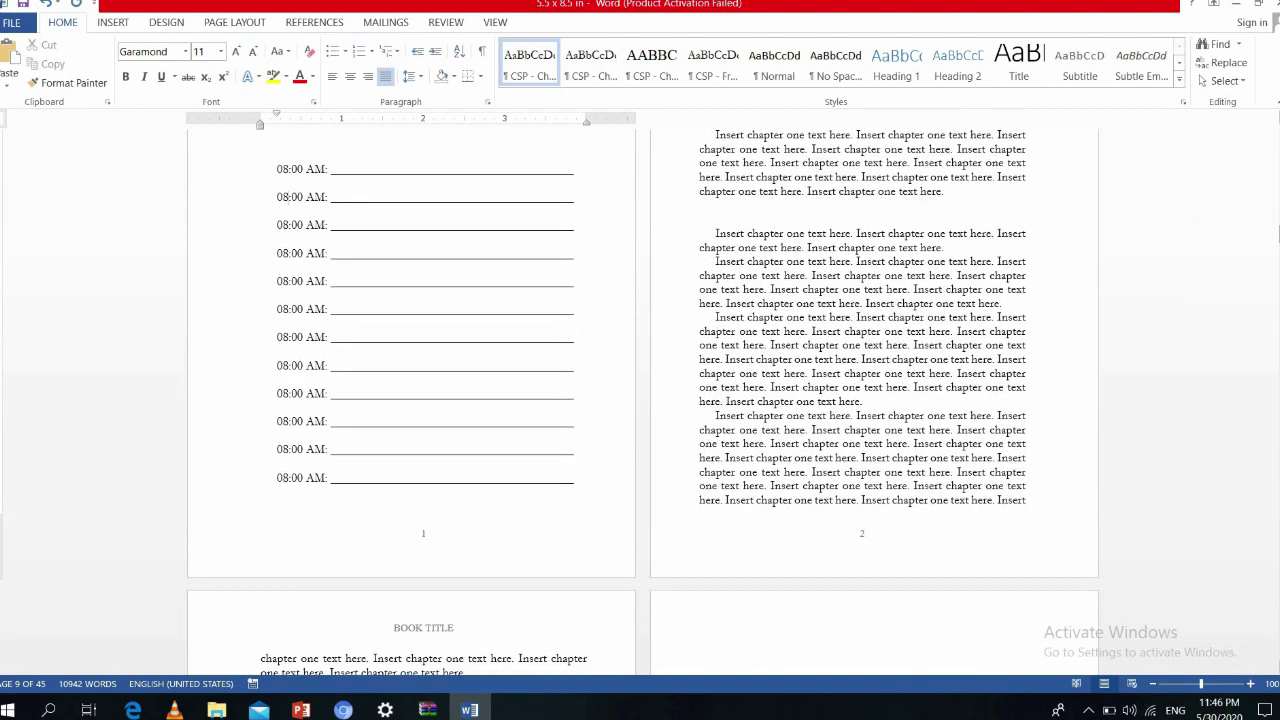
{"action": "key", "text": "BackSpace"}
{"action": "type", "text": "9"}
{"action": "key", "text": "Down"}
{"action": "key", "text": "shift+Left"}
{"action": "key", "text": "shift+Right"}
{"action": "key", "text": "BackSpace"}
{"action": "key", "text": "BackSpace"}
{"action": "type", "text": "10"}
{"action": "key", "text": "Delete"}
{"action": "key", "text": "Delete"}
{"action": "key", "text": "Delete"}
{"action": "type", "text": "11:"}
Change the fifth row's time to 12:00 PM
{"action": "left_click", "coordinate": [289, 280]}
{"action": "key", "text": "BackSpace"}
{"action": "key", "text": "BackSpace"}
{"action": "key", "text": "BackSpace"}
{"action": "type", "text": "12:"}
{"action": "left_click", "coordinate": [314, 282]}
{"action": "key", "text": "BackSpace"}
{"action": "type", "text": "P"}
Change the sixth row's time to 01:00 PM
{"action": "key", "text": "Down"}
{"action": "key", "text": "Home"}
{"action": "key", "text": "Right"}
{"action": "key", "text": "Right"}
{"action": "type", "text": "1"}
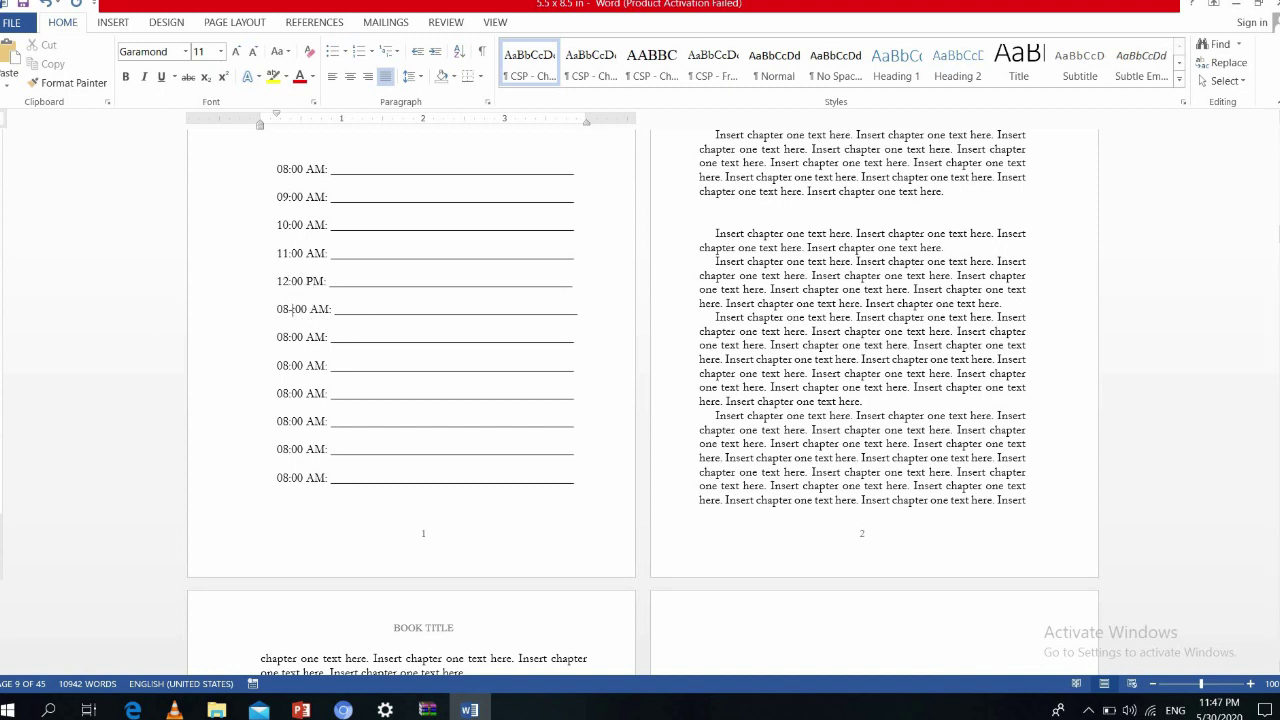
{"action": "key", "text": "Left"}
{"action": "key", "text": "BackSpace"}
{"action": "key", "text": "BackSpace"}
{"action": "type", "text": "P"}
Set the seventh and eighth rows to 02:00 PM and 03:00 PM, and delete the leftover 08:00 AM rows below them
{"action": "left_click", "coordinate": [289, 337]}
{"action": "key", "text": "BackSpace"}
{"action": "type", "text": "2"}
{"action": "left_click", "coordinate": [312, 340]}
{"action": "key", "text": "BackSpace"}
{"action": "type", "text": "P"}
{"action": "left_click", "coordinate": [288, 366]}
{"action": "key", "text": "BackSpace"}
{"action": "type", "text": "3"}
{"action": "left_click", "coordinate": [314, 366]}
{"action": "key", "text": "BackSpace"}
{"action": "type", "text": "P"}
{"action": "left_click_drag", "start_coordinate": [262, 497], "coordinate": [258, 400]}
{"action": "key", "text": "Delete"}
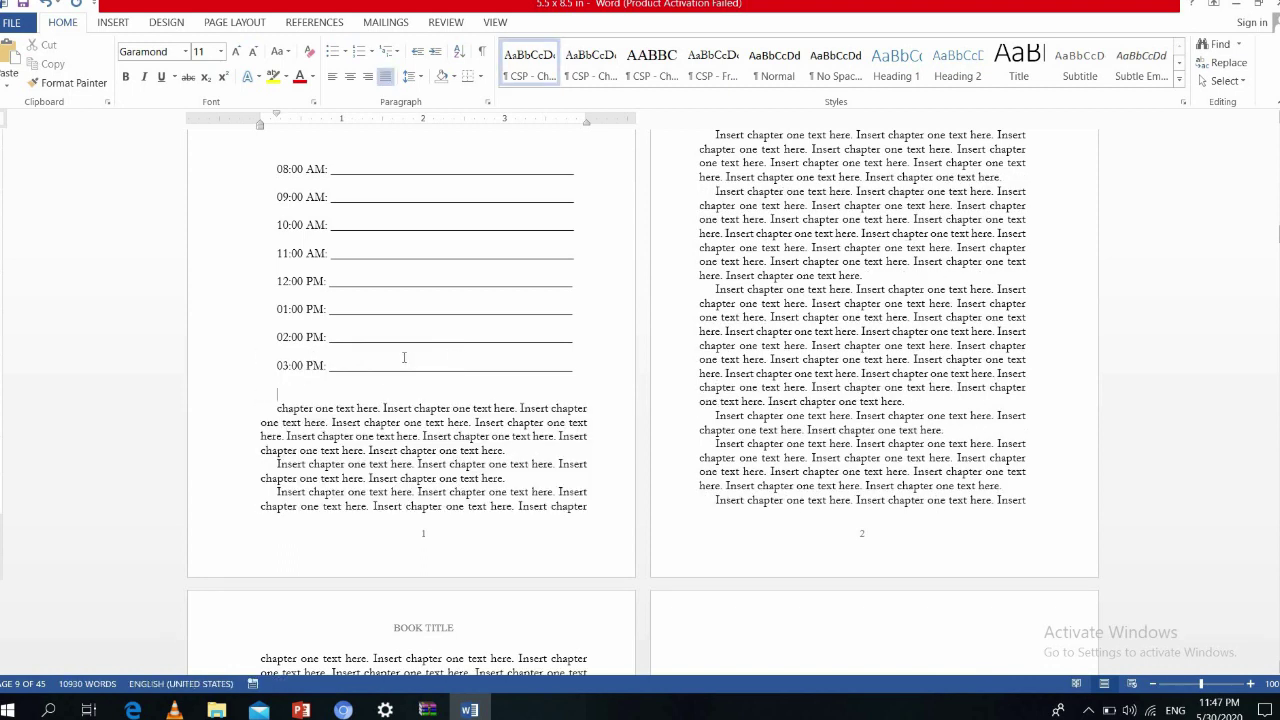
Copy the DAY 1 heading with its hourly rows, and insert a page break below the 03:00 PM row
{"action": "left_click_drag", "start_coordinate": [277, 387], "coordinate": [304, 228]}
{"action": "key", "text": "ctrl+c"}
{"action": "left_click", "coordinate": [287, 488]}
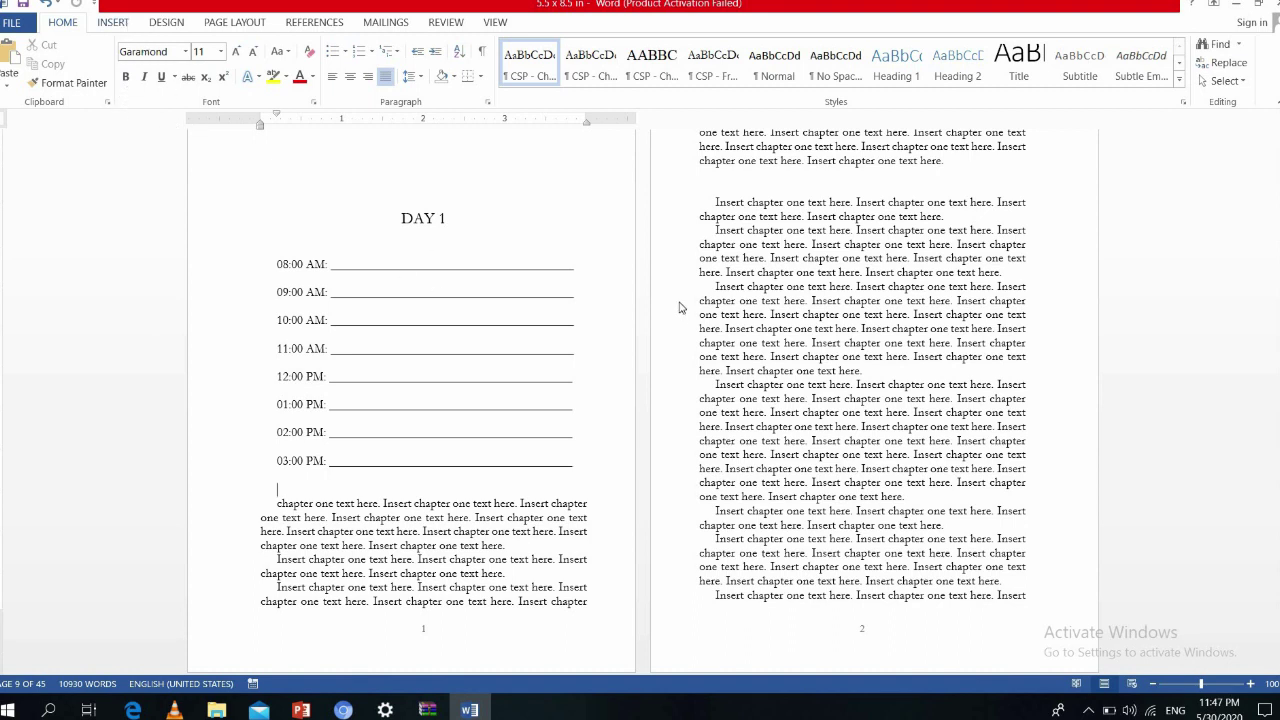
{"action": "left_click", "coordinate": [113, 22]}
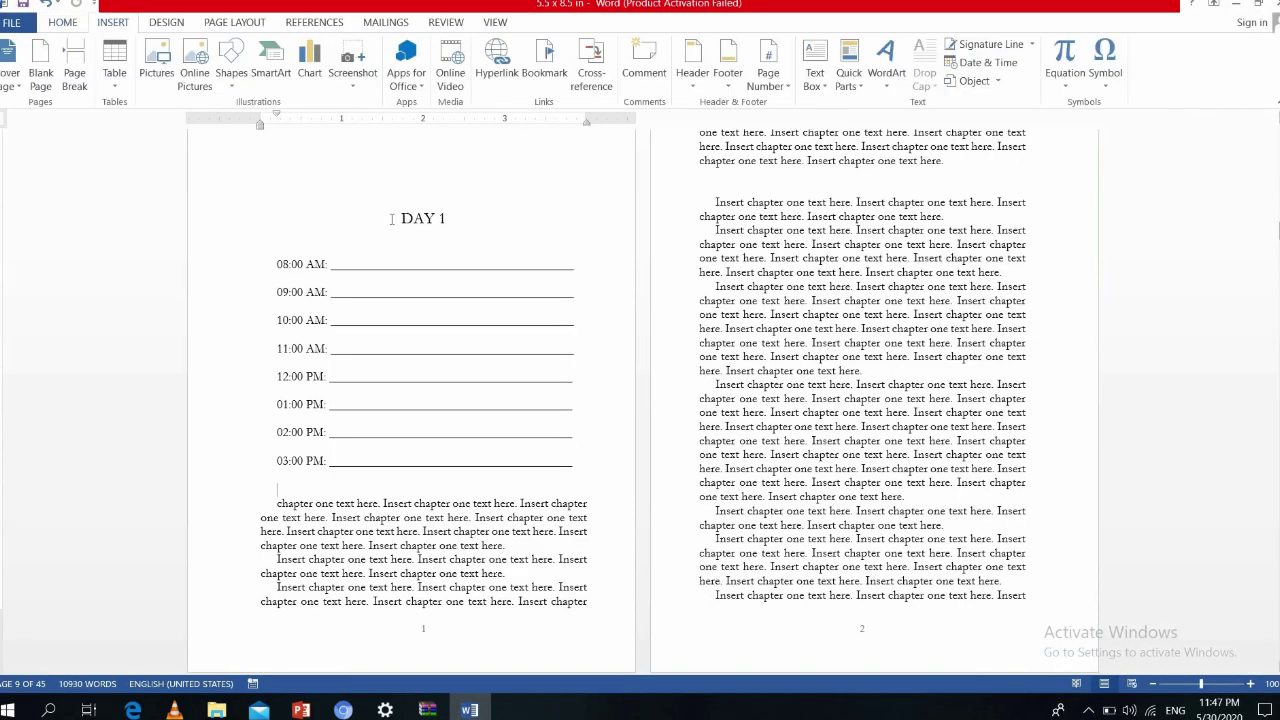
{"action": "left_click", "coordinate": [84, 88]}
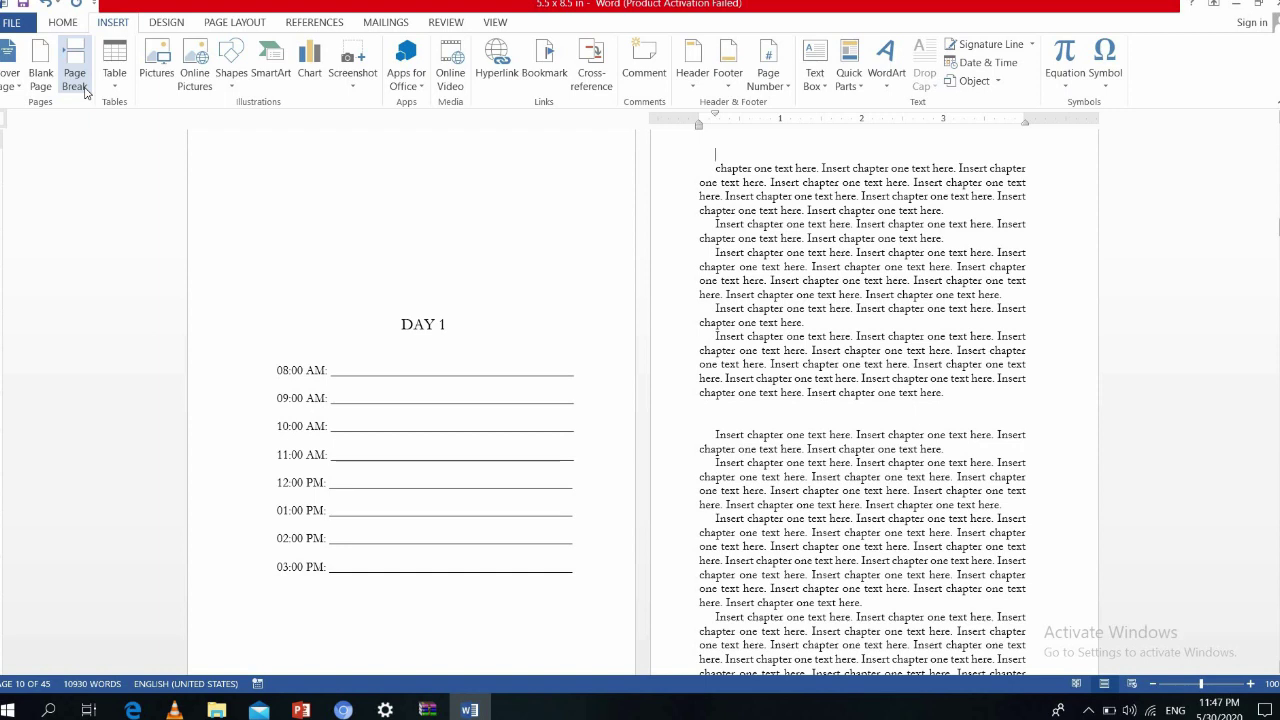
Paste the copied journal layout at the start of the following page and retitle it "DAY 2"
{"action": "key", "text": "ctrl+v"}
{"action": "left_click", "coordinate": [893, 158]}
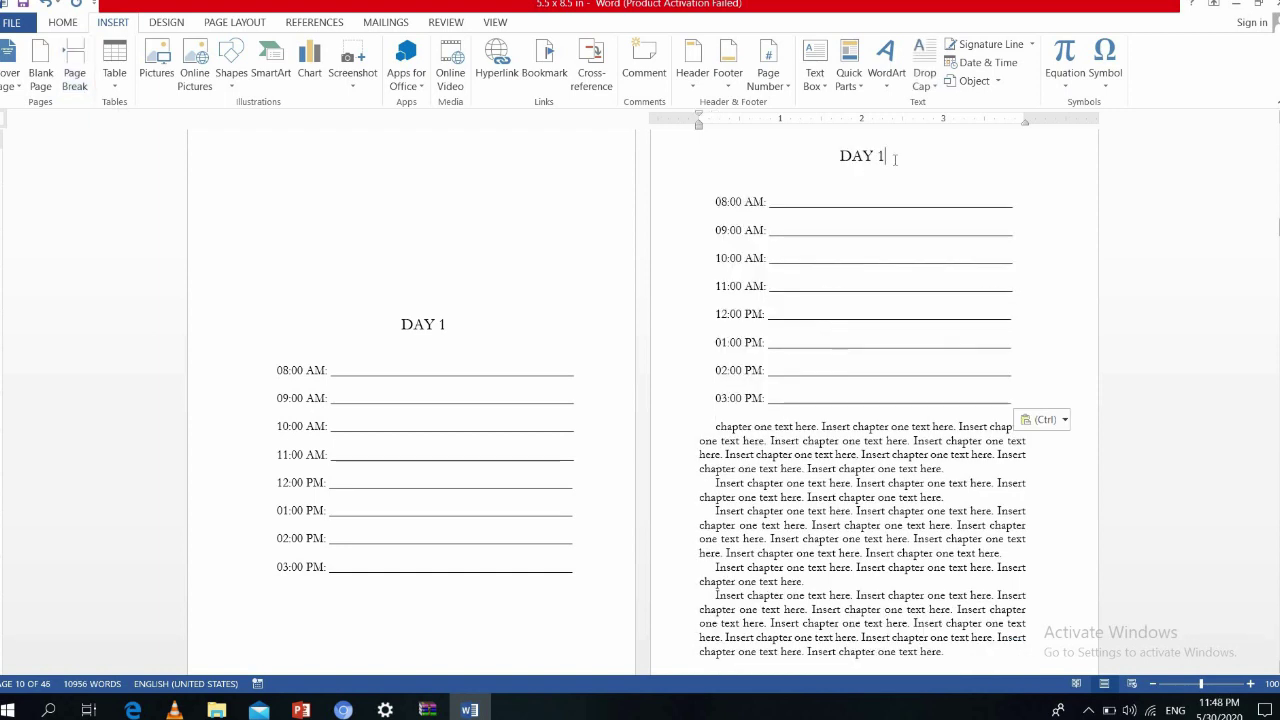
{"action": "key", "text": "BackSpace"}
{"action": "type", "text": "2"}
Insert a page break after the DAY 2 rows, paste the journal layout on the following page and retitle it "DAY 3"
{"action": "left_click", "coordinate": [1051, 400]}
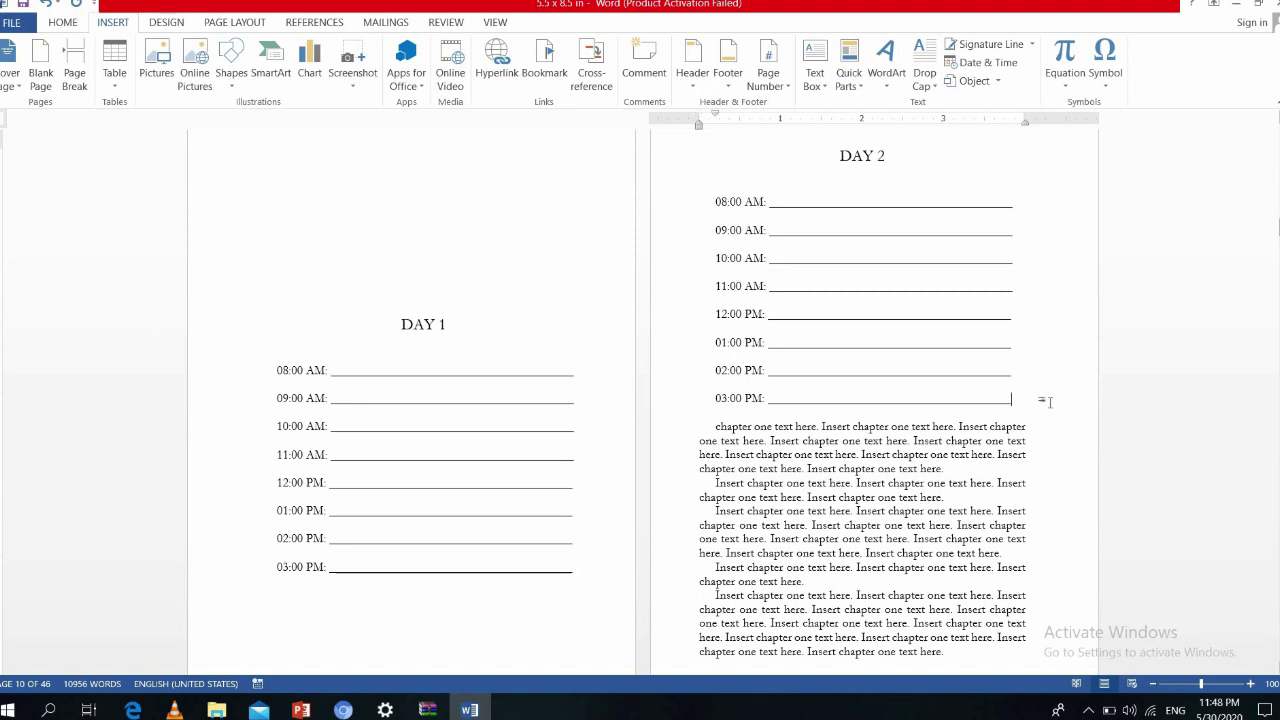
{"action": "key", "text": "Return"}
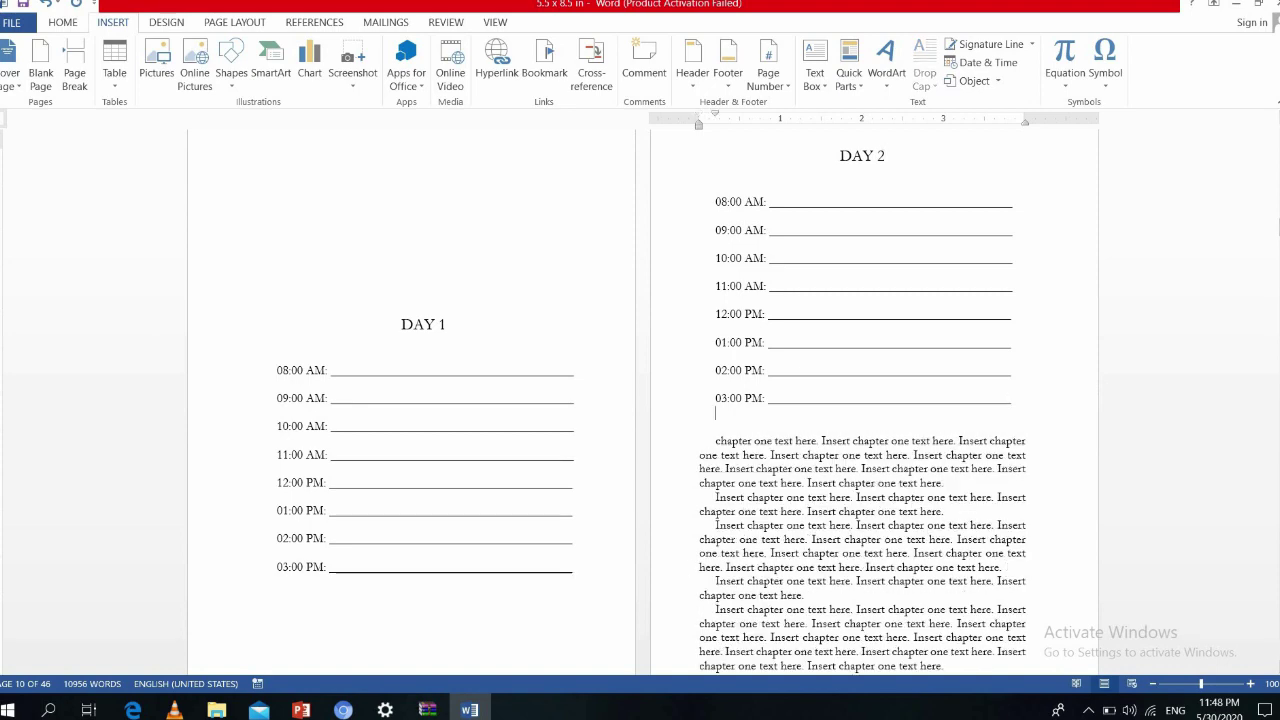
{"action": "left_click", "coordinate": [76, 82]}
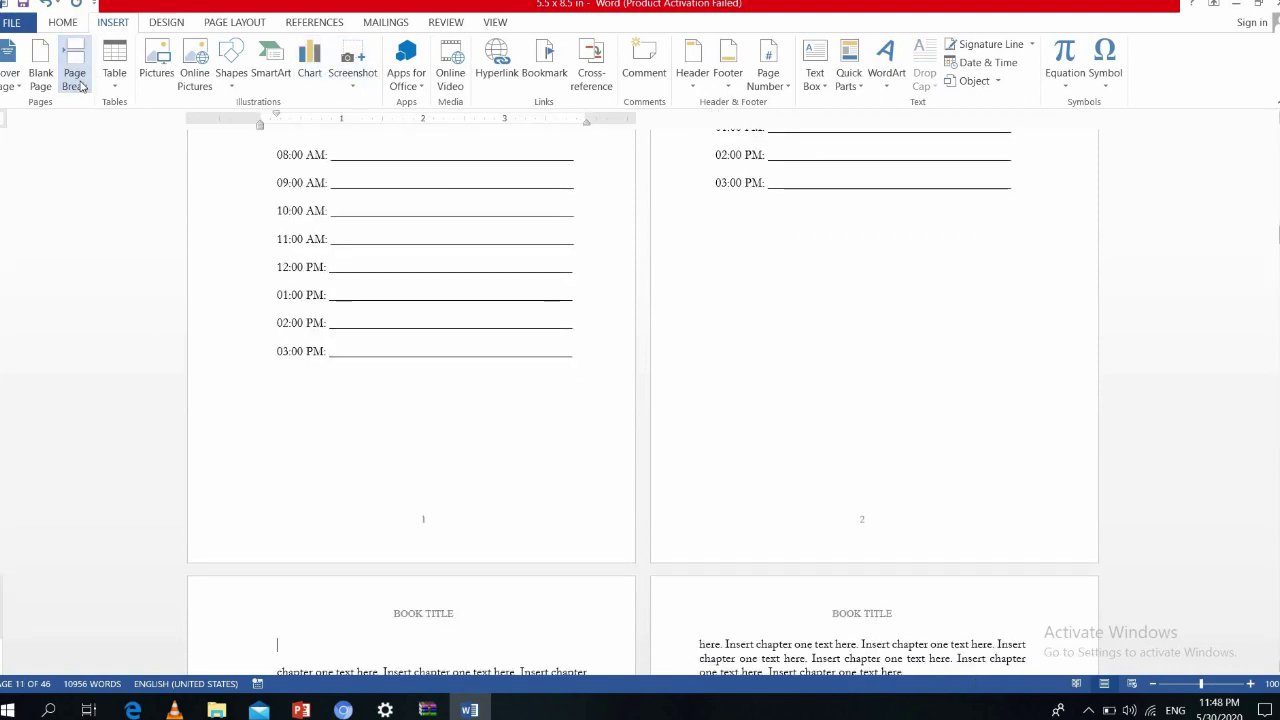
{"action": "key", "text": "ctrl+v"}
{"action": "left_click", "coordinate": [507, 400]}
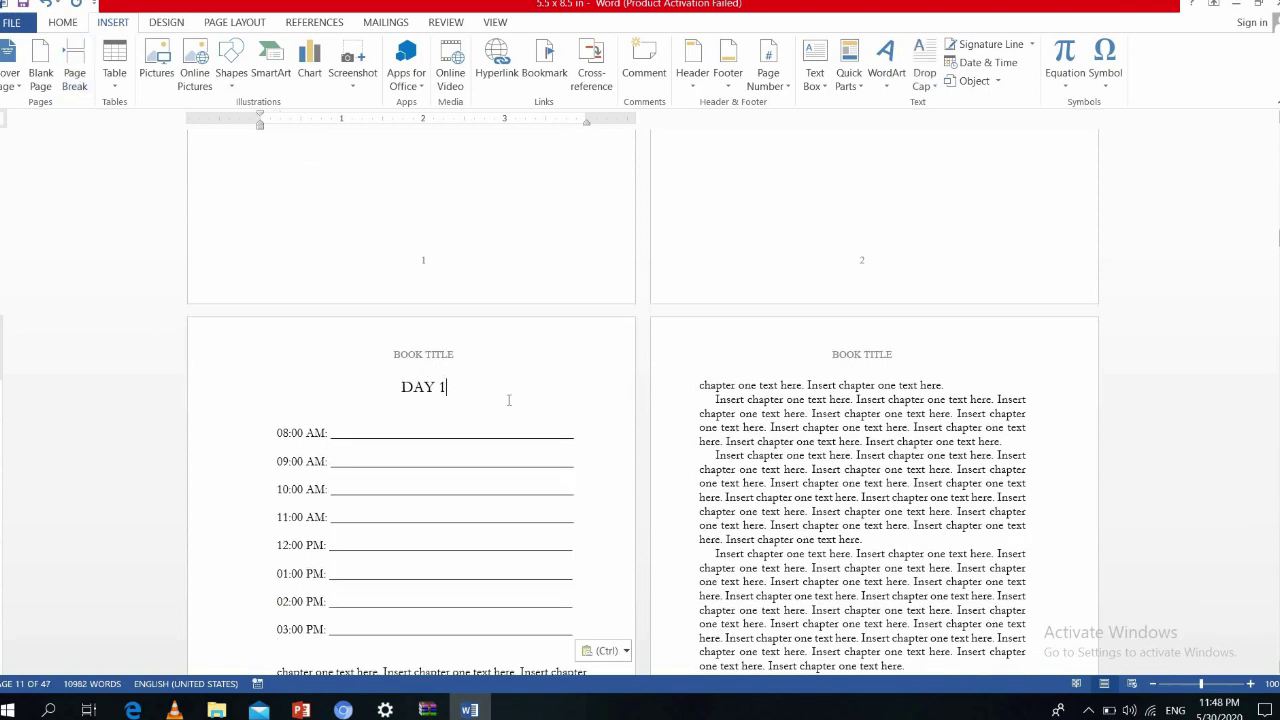
{"action": "key", "text": "BackSpace"}
{"action": "type", "text": "3"}
{"action": "left_click", "coordinate": [298, 650]}
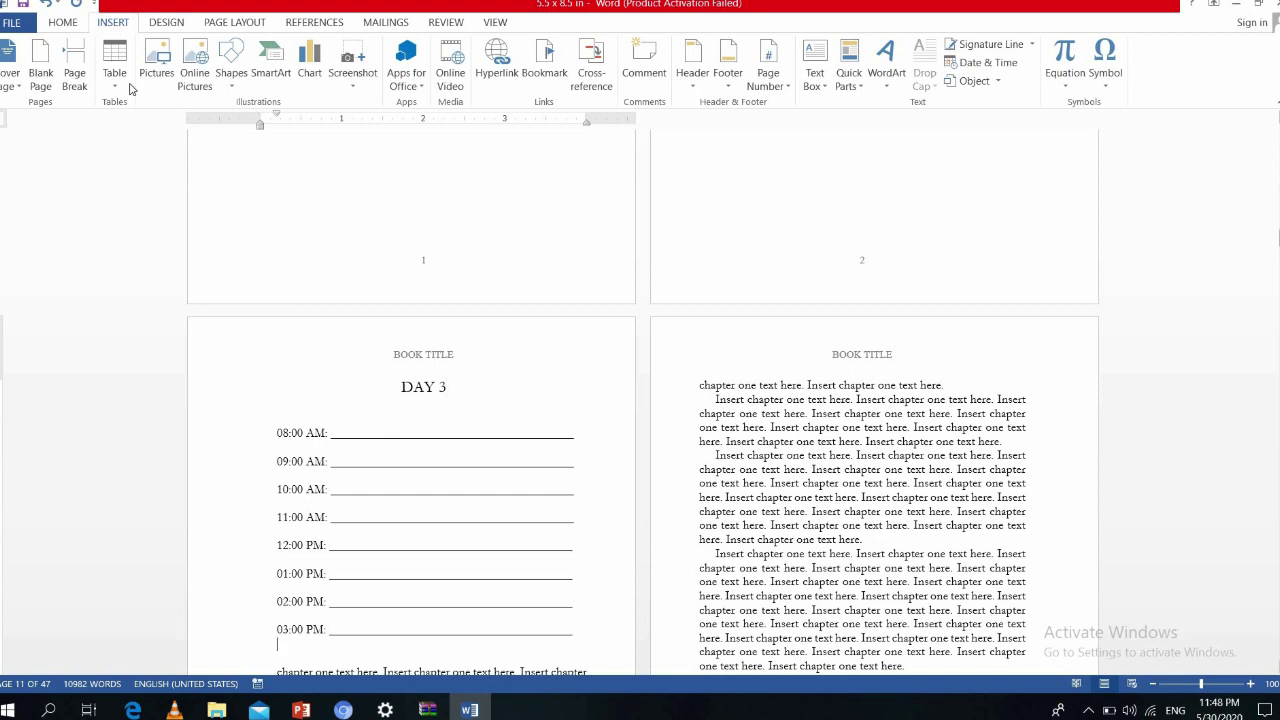
Insert a page break after the DAY 3 rows, paste the journal layout on the following page and retitle it "DAY 4"
{"action": "left_click", "coordinate": [86, 90]}
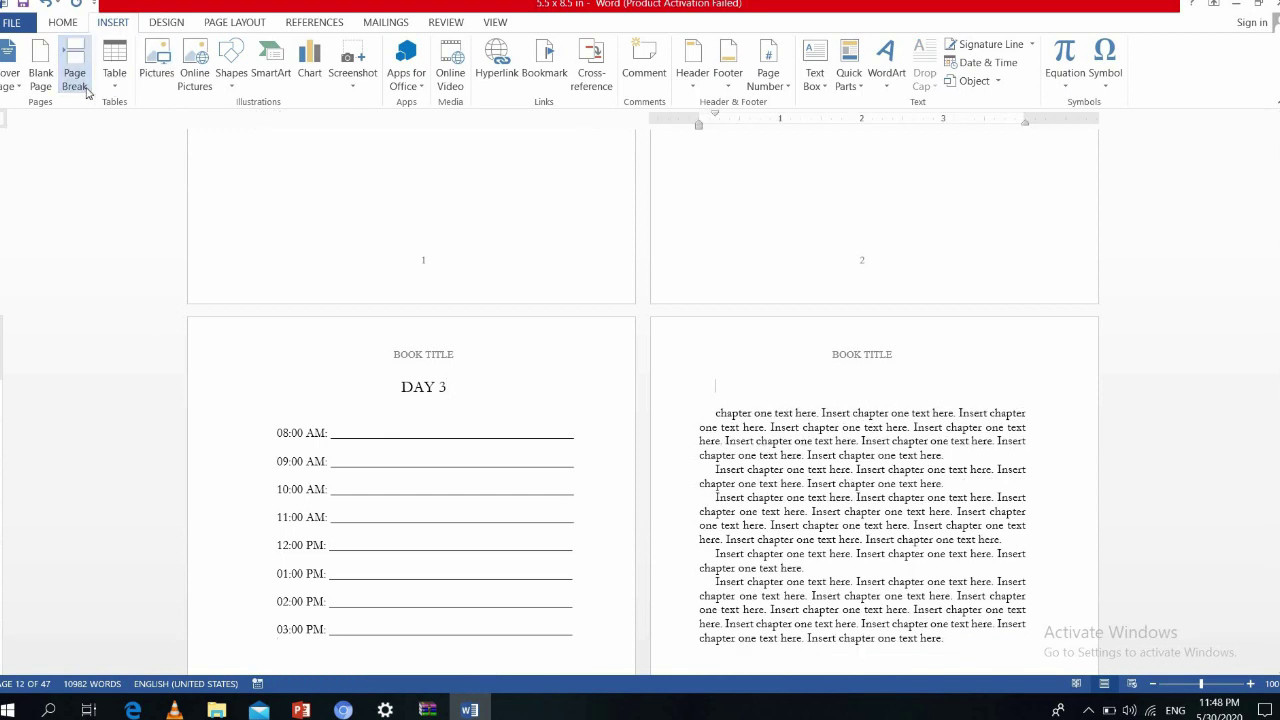
{"action": "key", "text": "ctrl+v"}
{"action": "left_click", "coordinate": [884, 388]}
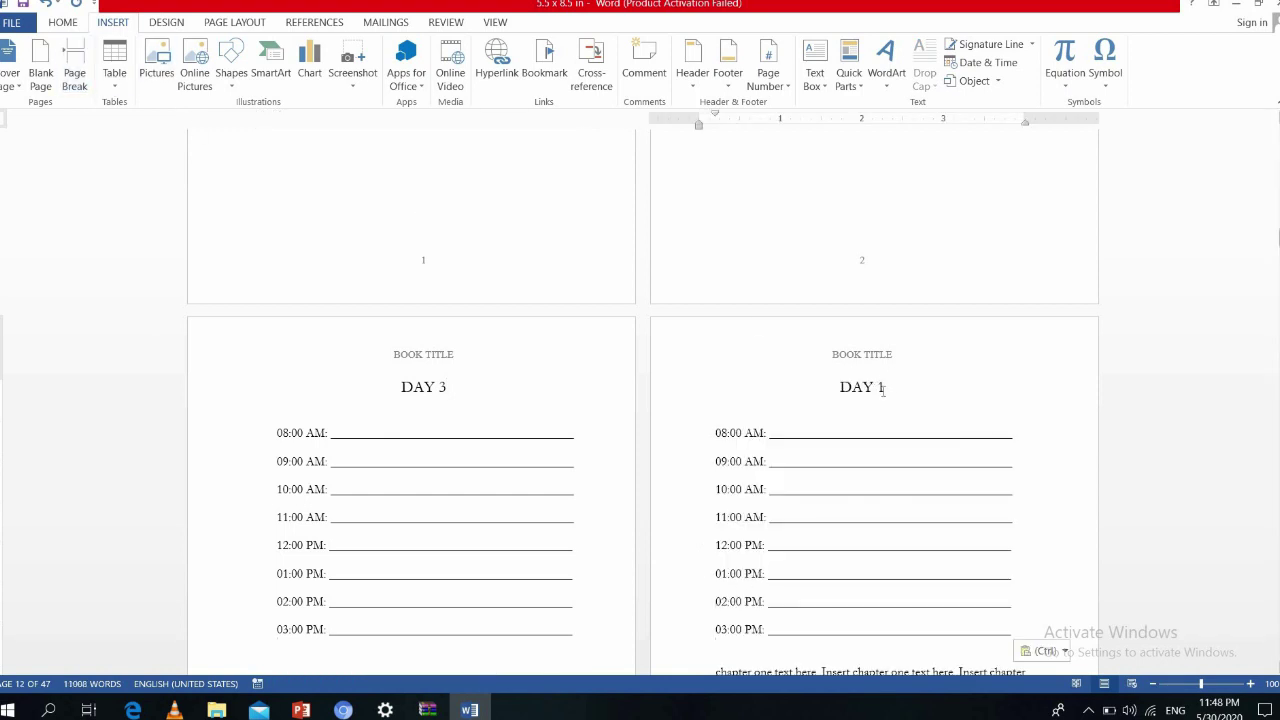
{"action": "key", "text": "BackSpace"}
{"action": "type", "text": "4"}
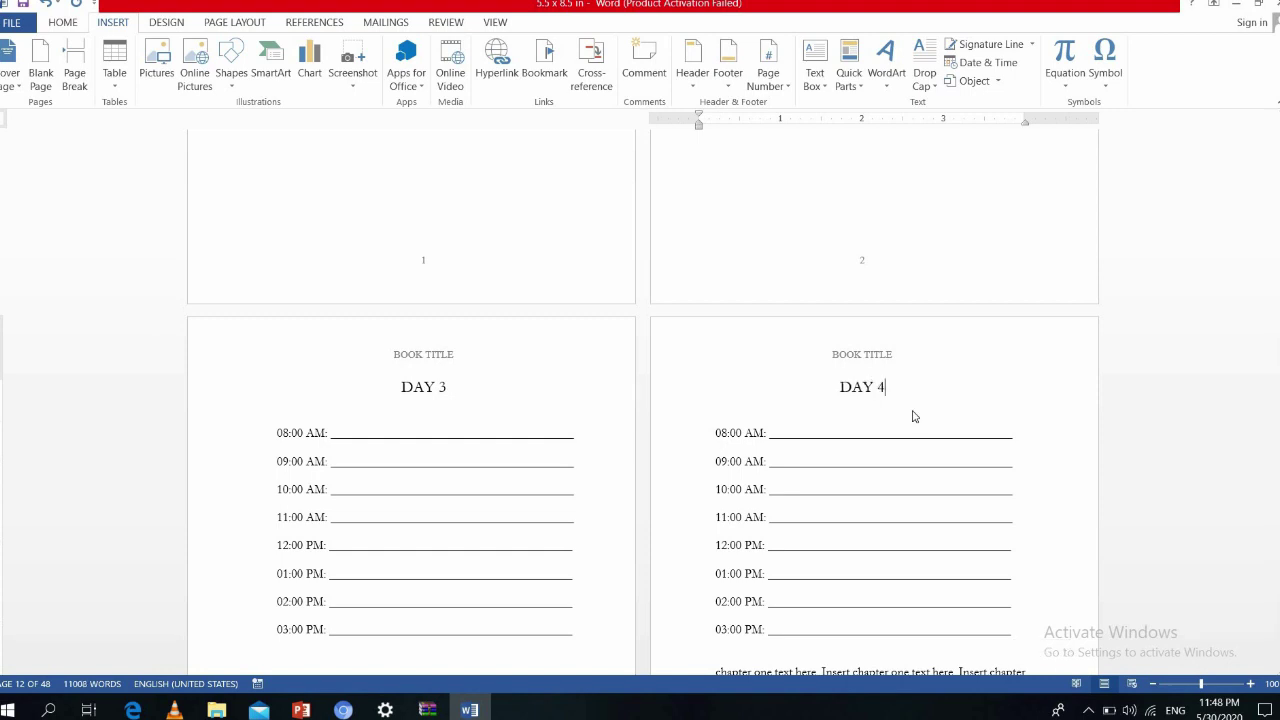
{"action": "scroll", "coordinate": [801, 301], "scroll_direction": "down", "scroll_amount": 3}
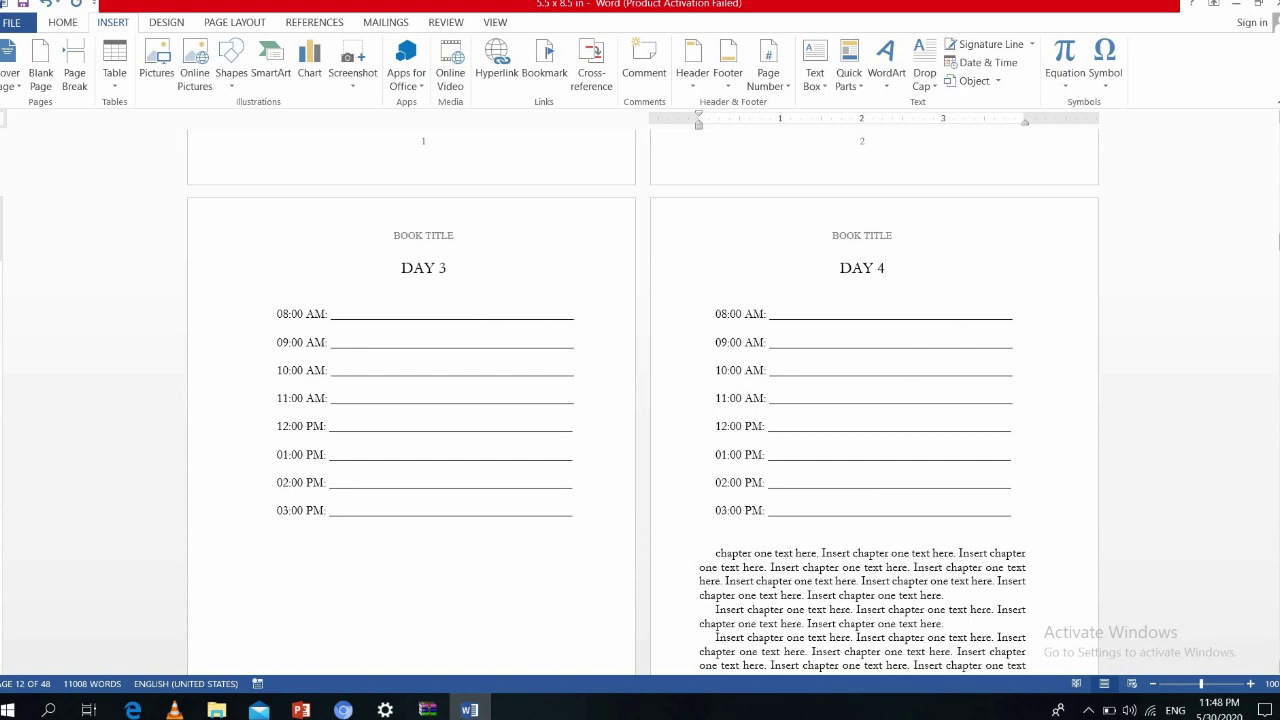
Draw a rectangle about 4.15 by 0.79 inches below the DAY 2 rows, styled with a white fill and a black outline
{"action": "left_click_drag", "start_coordinate": [1277, 241], "coordinate": [1277, 222]}
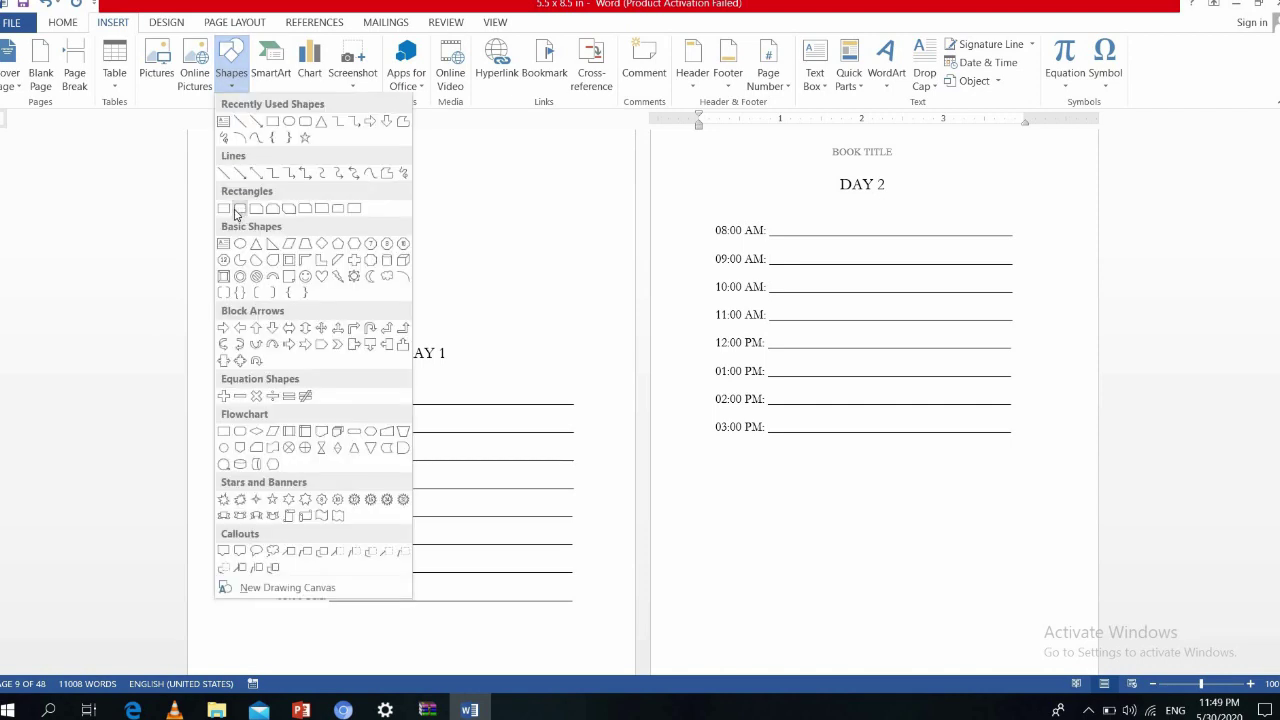
{"action": "left_click", "coordinate": [226, 209]}
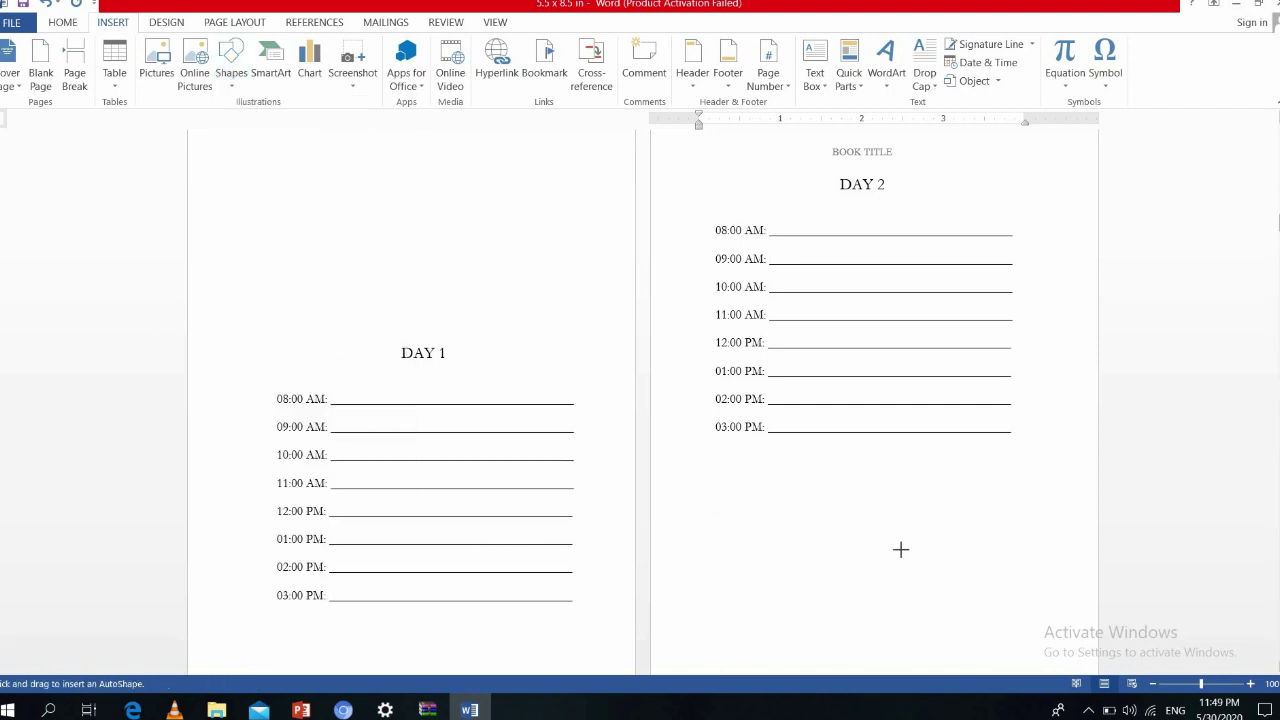
{"action": "left_click_drag", "start_coordinate": [706, 493], "coordinate": [1045, 558]}
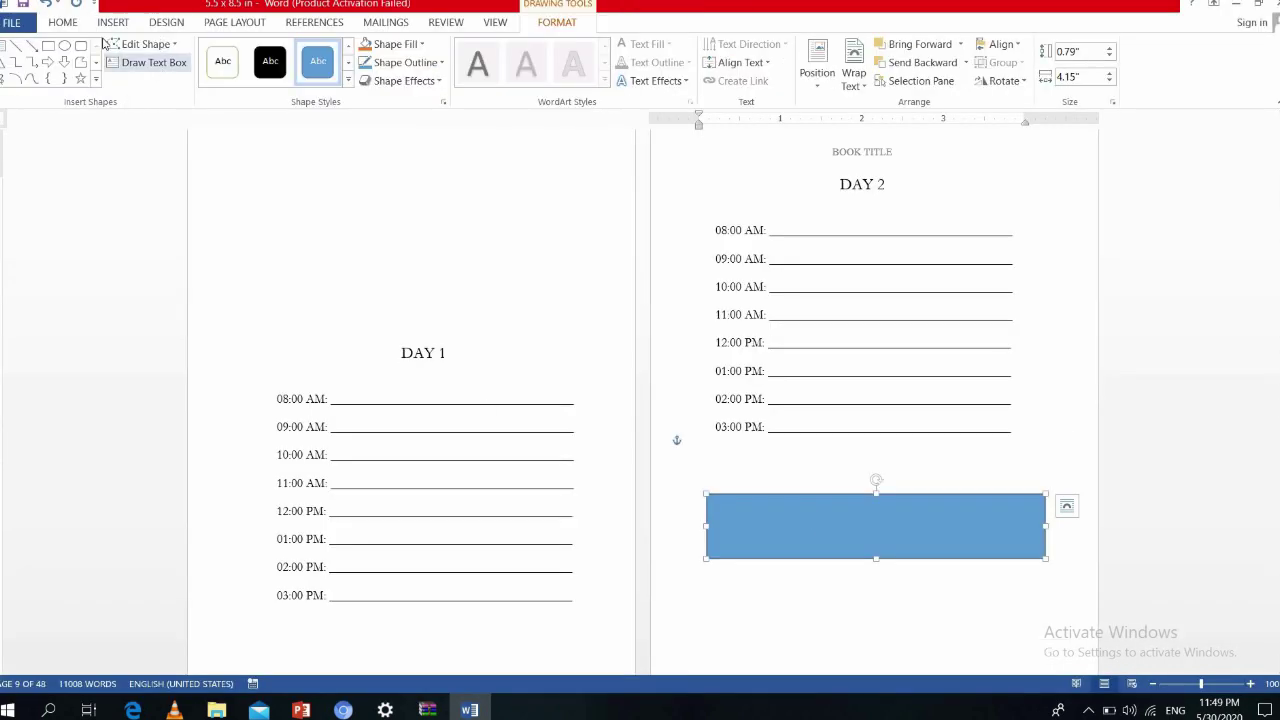
{"action": "left_click", "coordinate": [224, 78]}
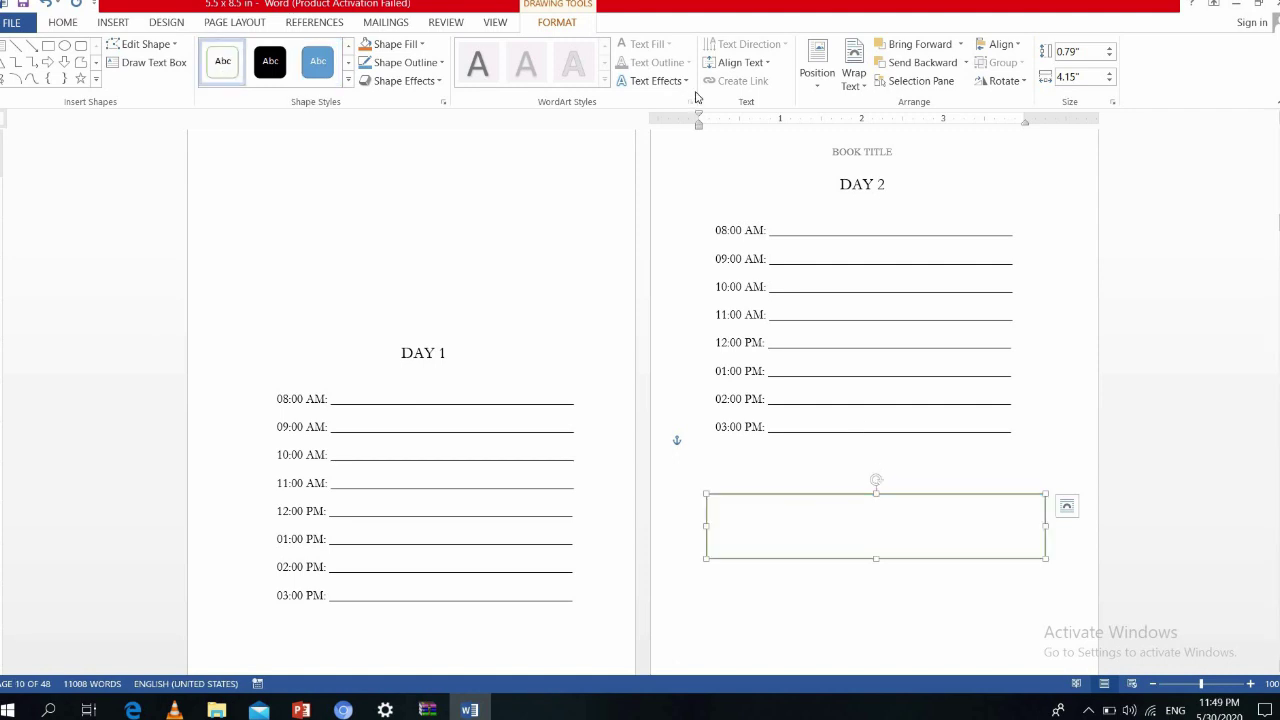
{"action": "left_click", "coordinate": [442, 64]}
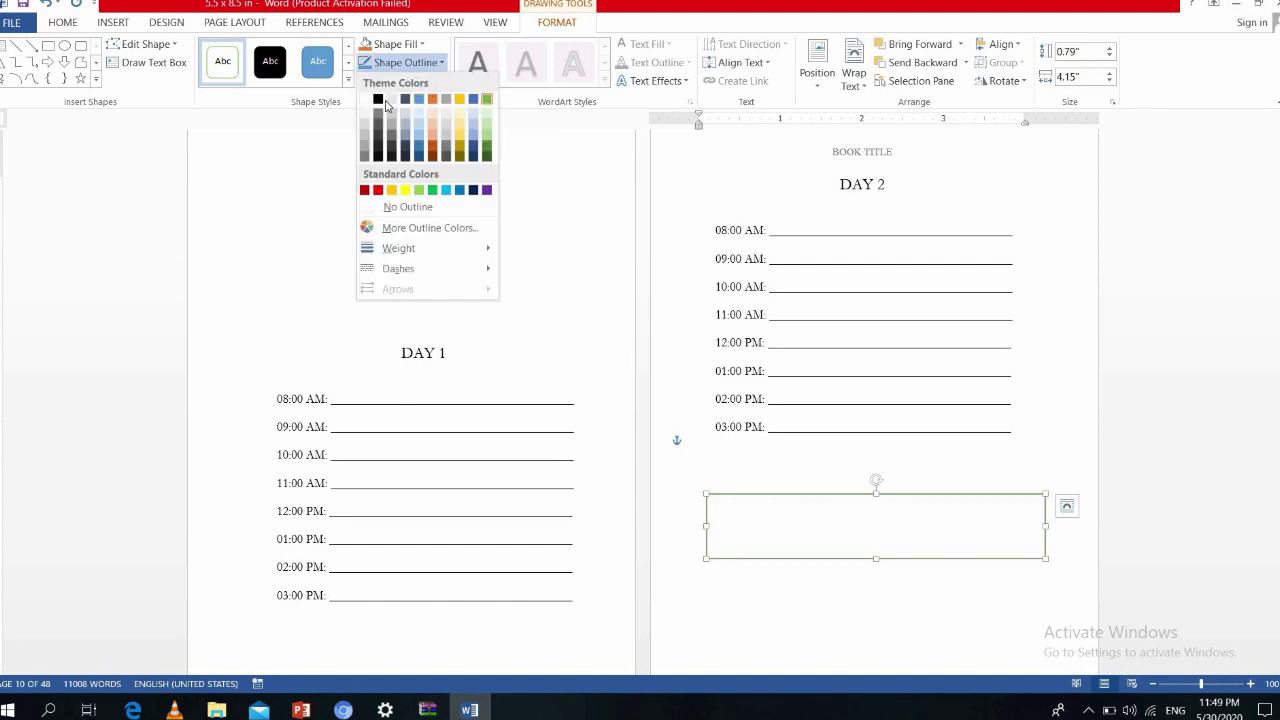
{"action": "left_click", "coordinate": [379, 99]}
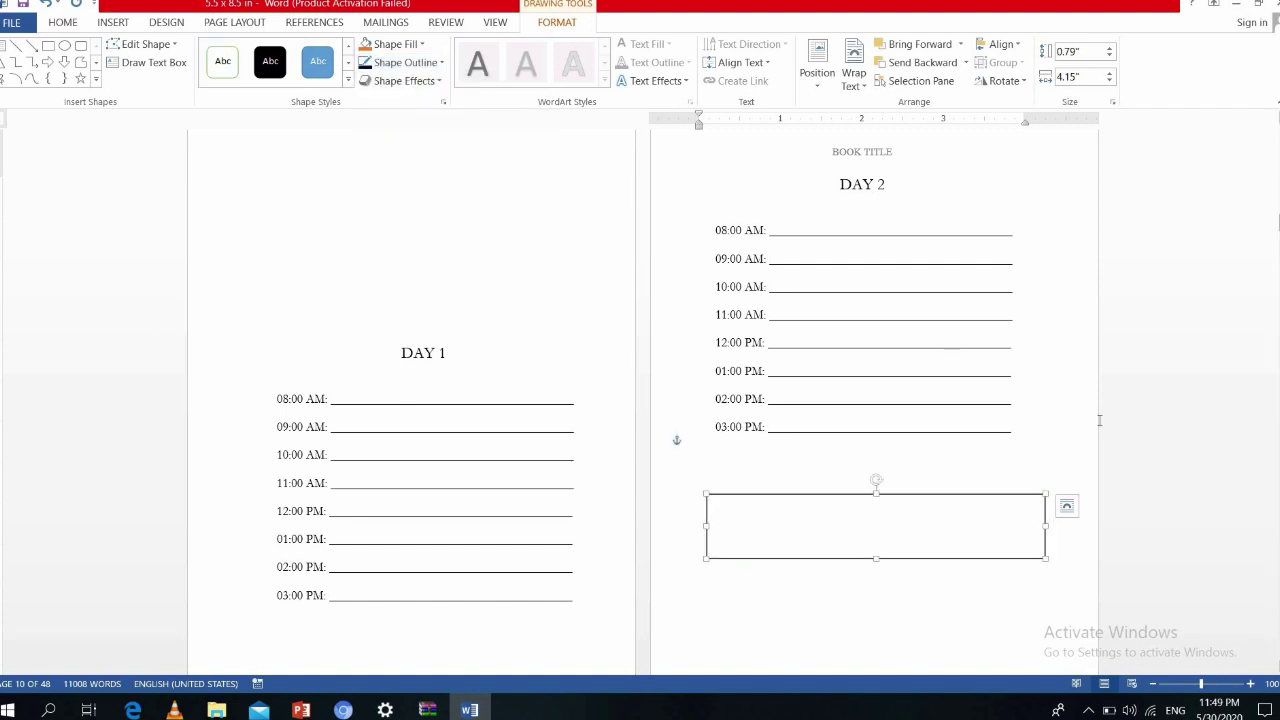
{"action": "left_click", "coordinate": [903, 481]}
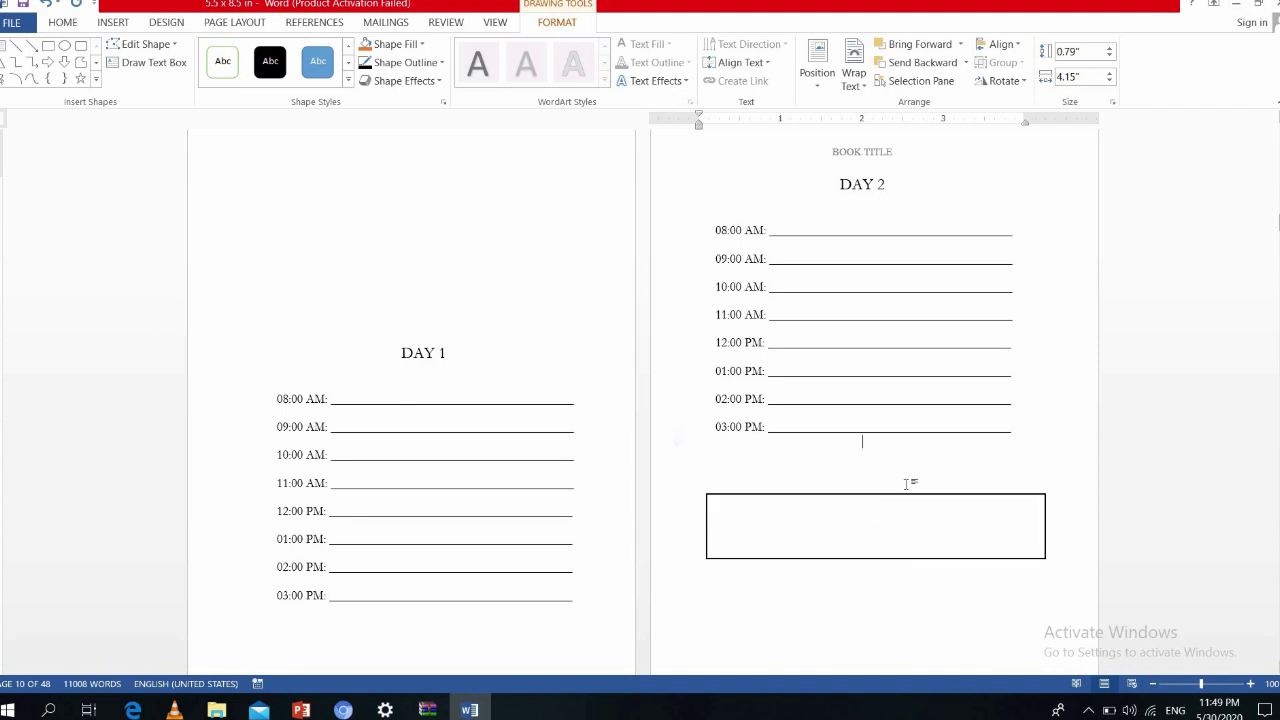
Delete the leftover template text from the "2 CHAPTER NAME" heading through the "6 CHAPTER NAME" heading
{"action": "scroll", "coordinate": [260, 668], "scroll_direction": "down", "scroll_amount": 3}
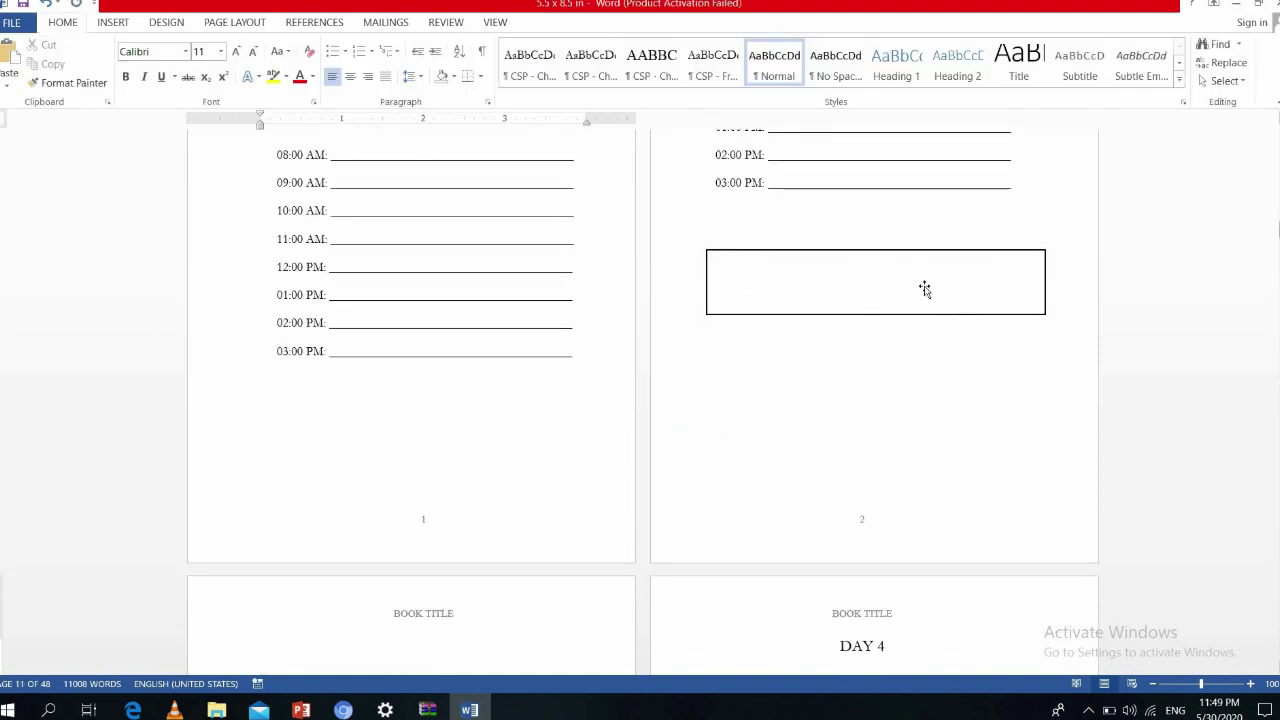
{"action": "scroll", "coordinate": [643, 400], "scroll_direction": "down", "scroll_amount": 10}
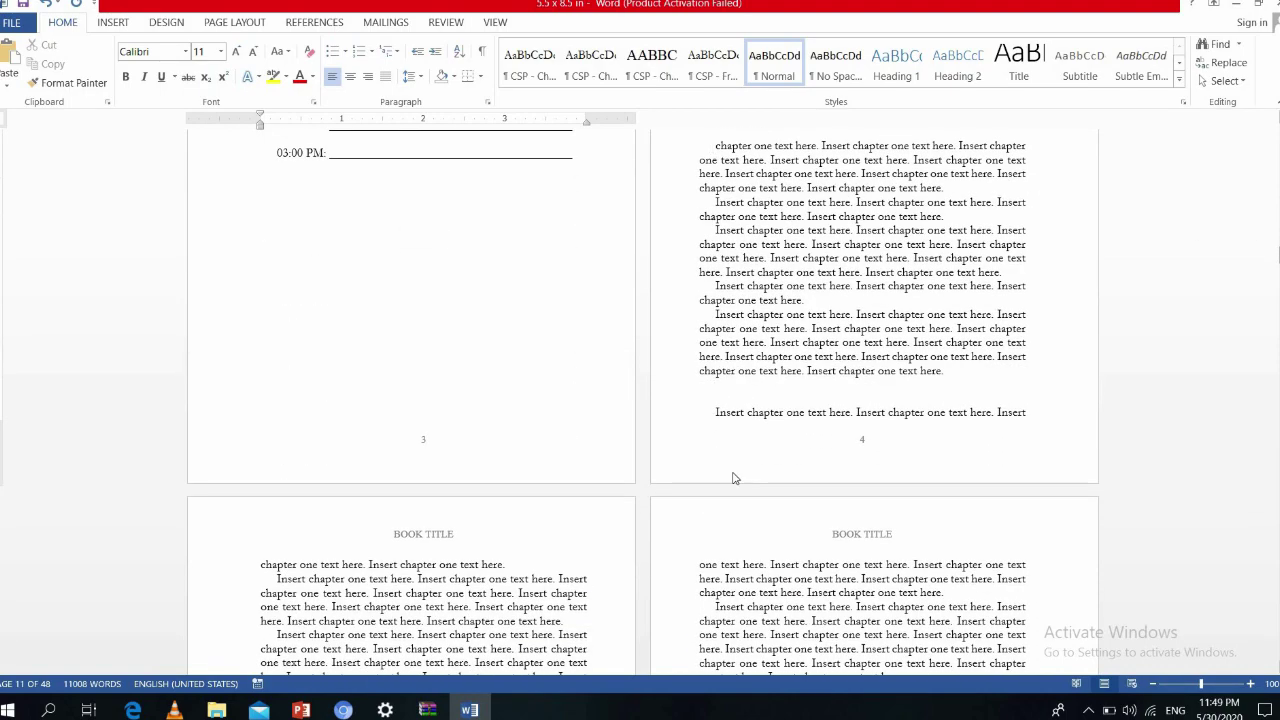
{"action": "left_click_drag", "start_coordinate": [1277, 255], "coordinate": [1277, 287]}
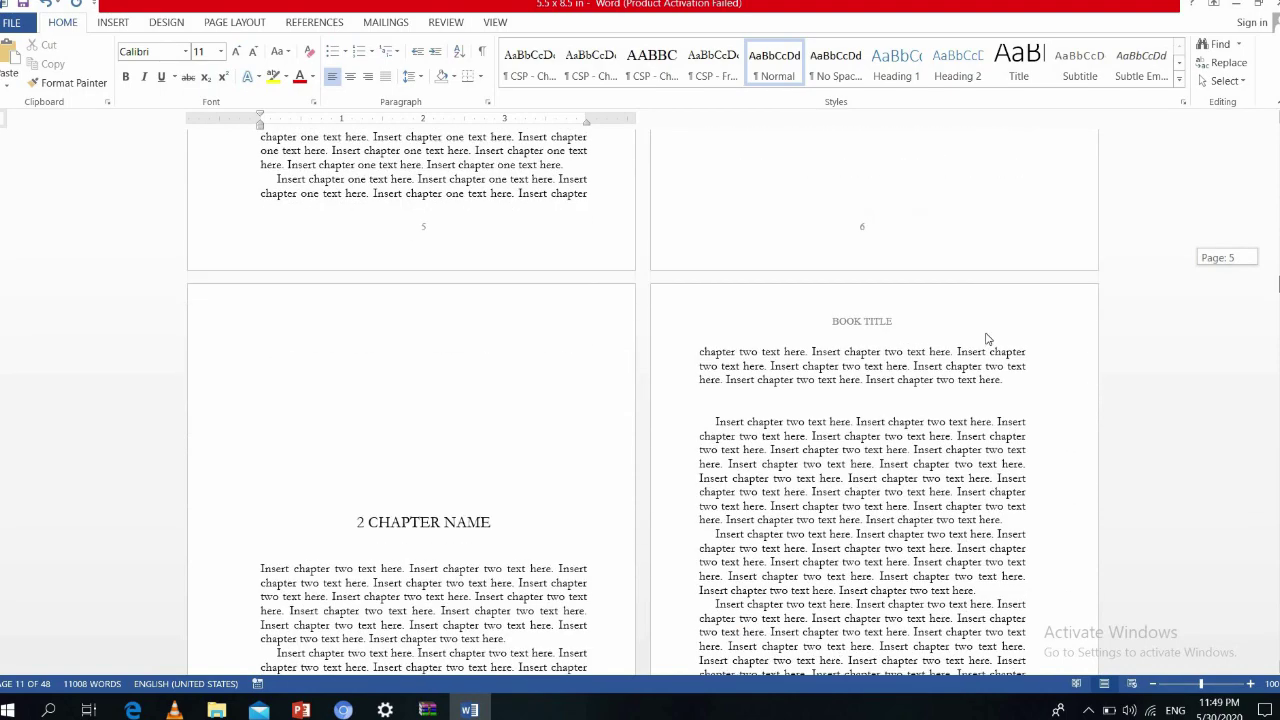
{"action": "left_click_drag", "start_coordinate": [364, 511], "coordinate": [640, 690]}
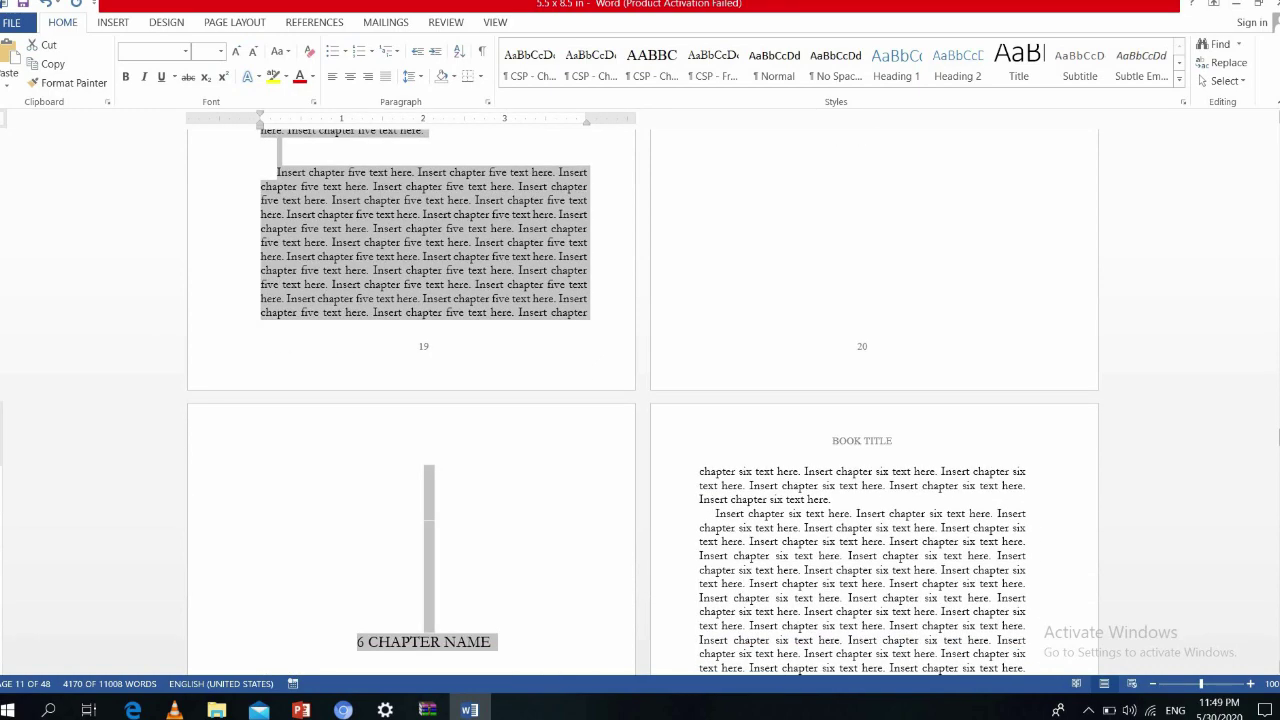
{"action": "key", "text": "Delete"}
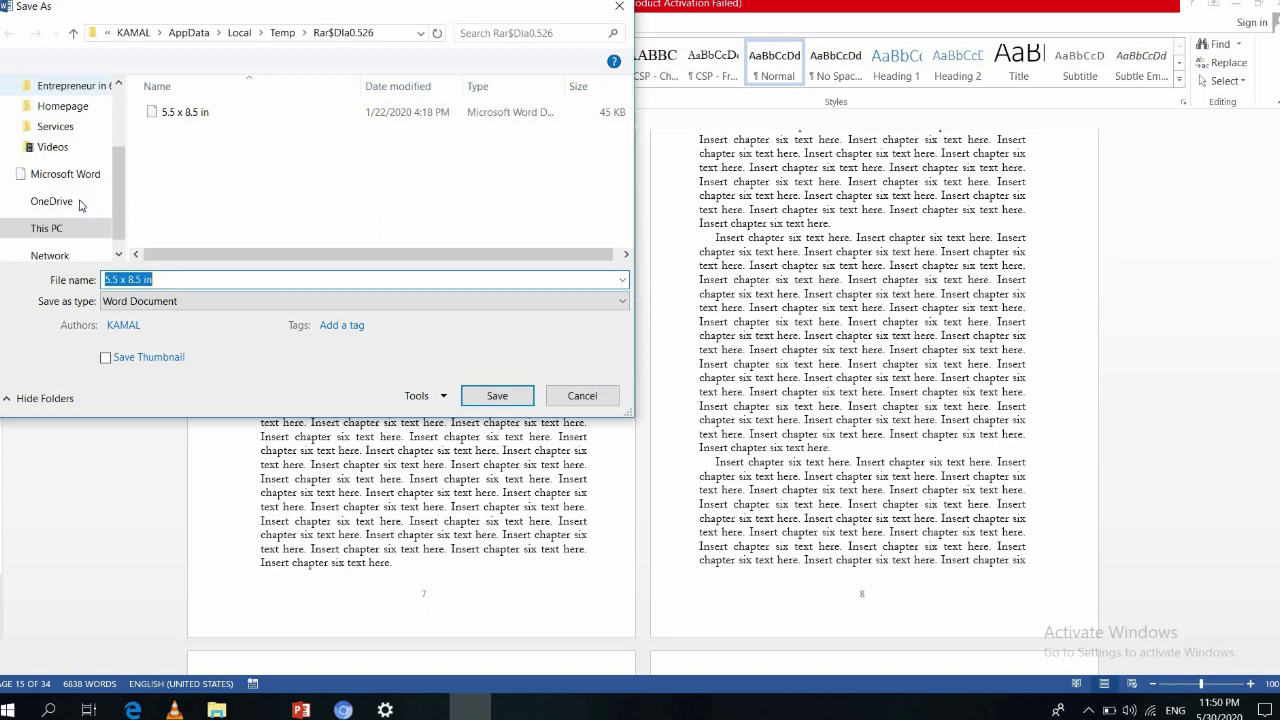
Save the document as a Word Document named "BOOK Test" in the "Entrepreneur in 60 mins" folder
{"action": "left_click", "coordinate": [81, 203]}
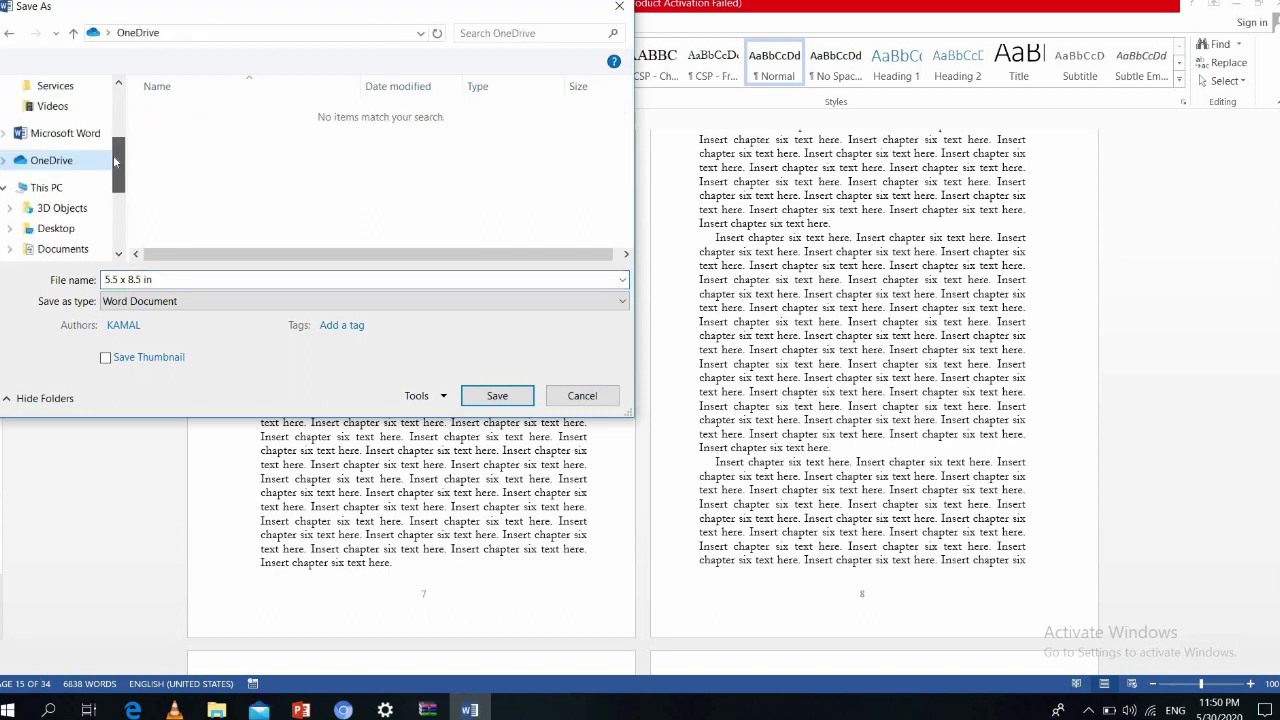
{"action": "scroll", "coordinate": [113, 139], "scroll_direction": "up", "scroll_amount": 1}
{"action": "left_click", "coordinate": [86, 128]}
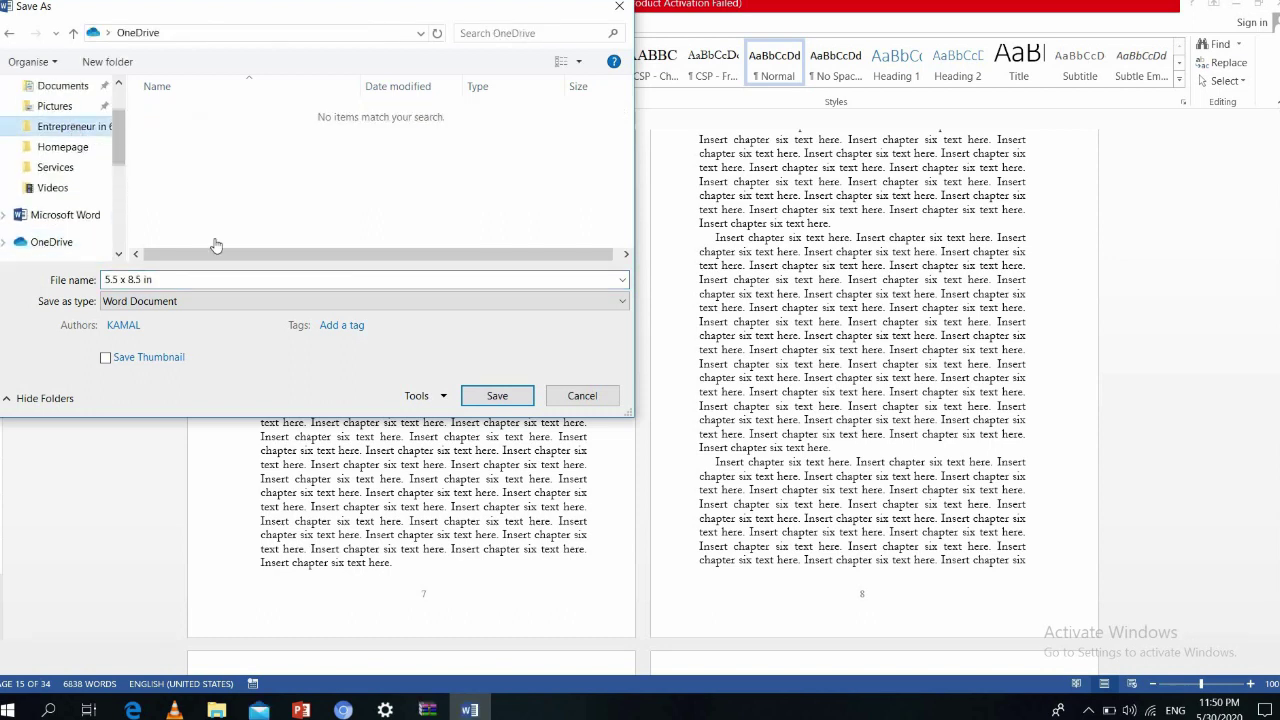
{"action": "left_click", "coordinate": [168, 278]}
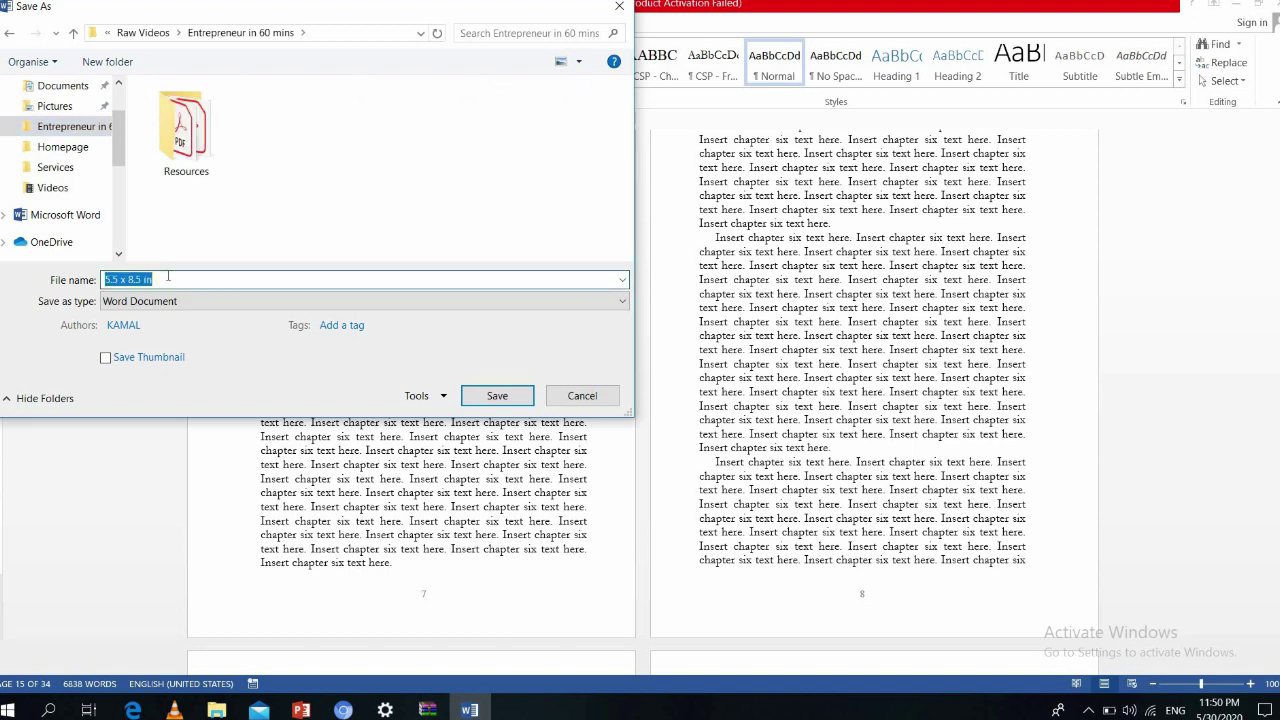
{"action": "type", "text": "BOOK 1"}
{"action": "type", "text": "est"}
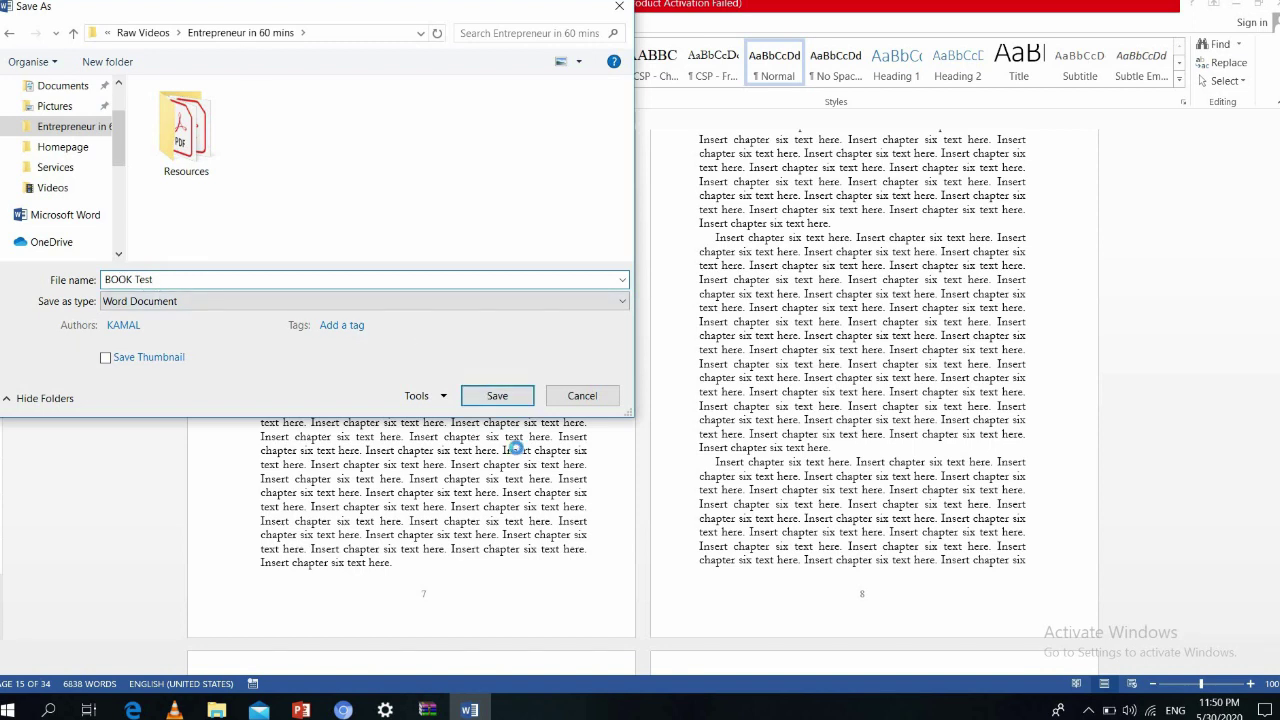
{"action": "left_click", "coordinate": [499, 400]}
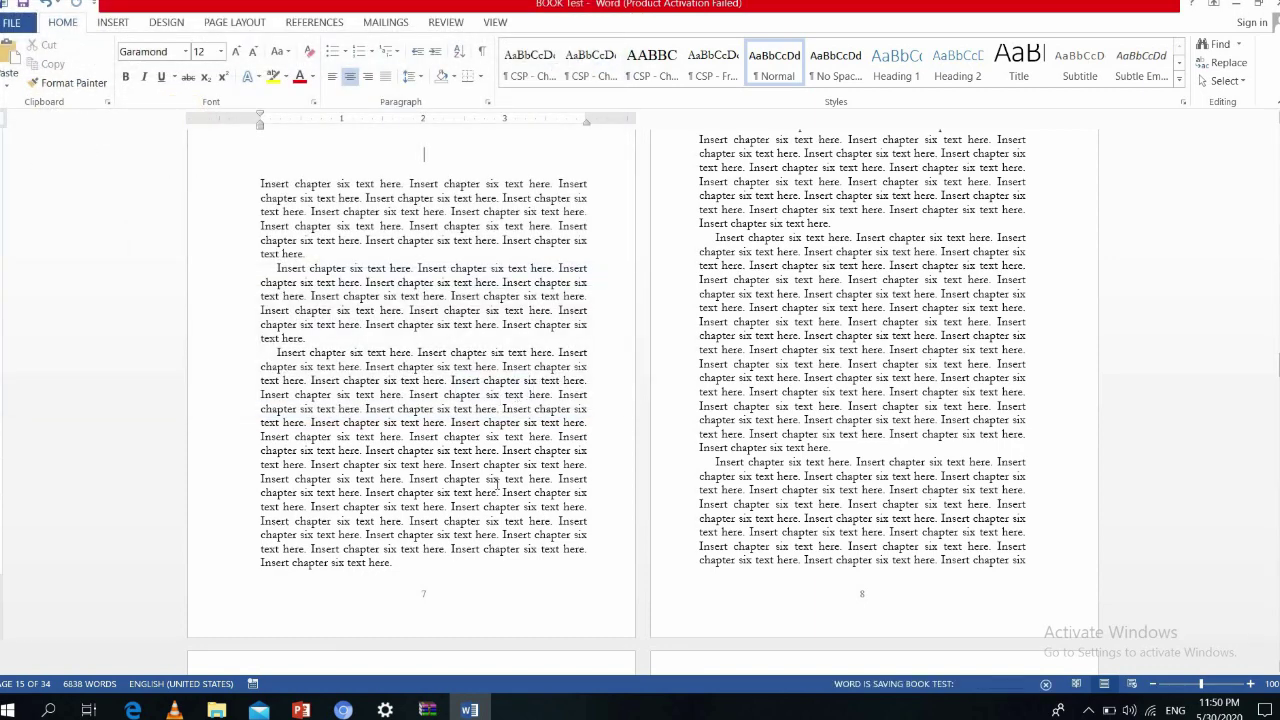
Switch to the PowerPoint presentation and show the "Create your Cover" slide
{"action": "left_click", "coordinate": [300, 710]}
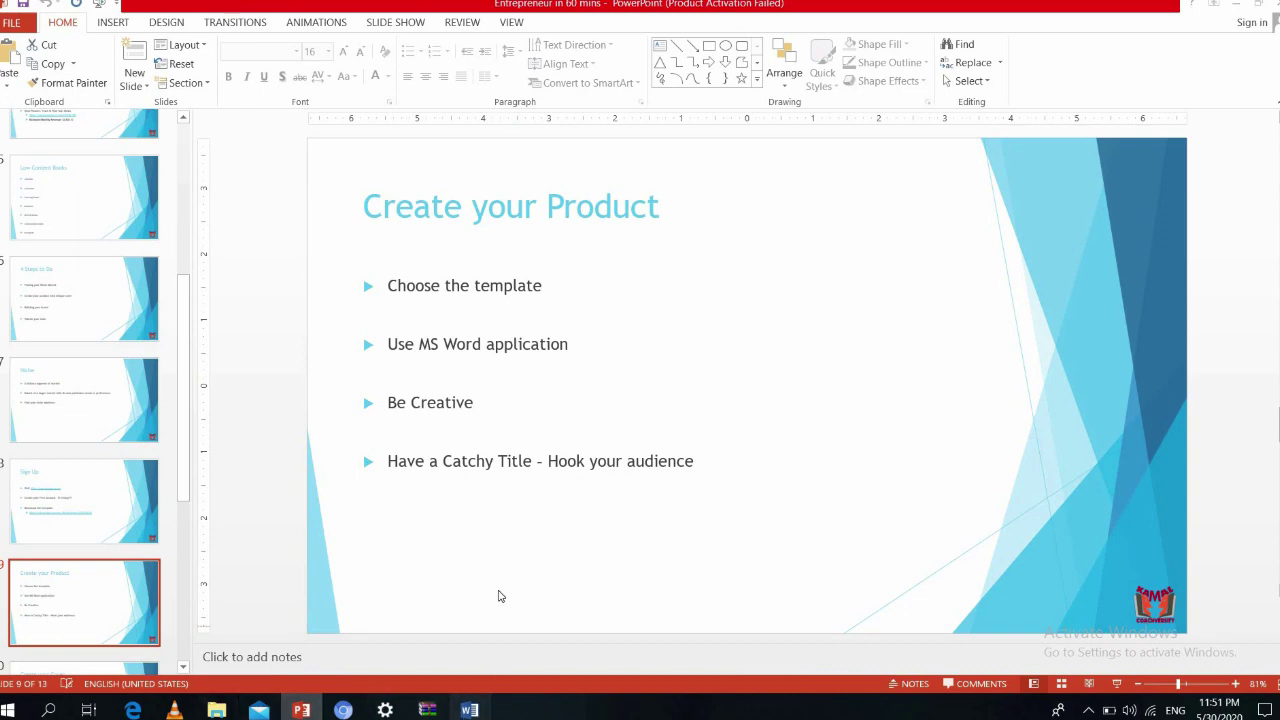
{"action": "left_click", "coordinate": [469, 710]}
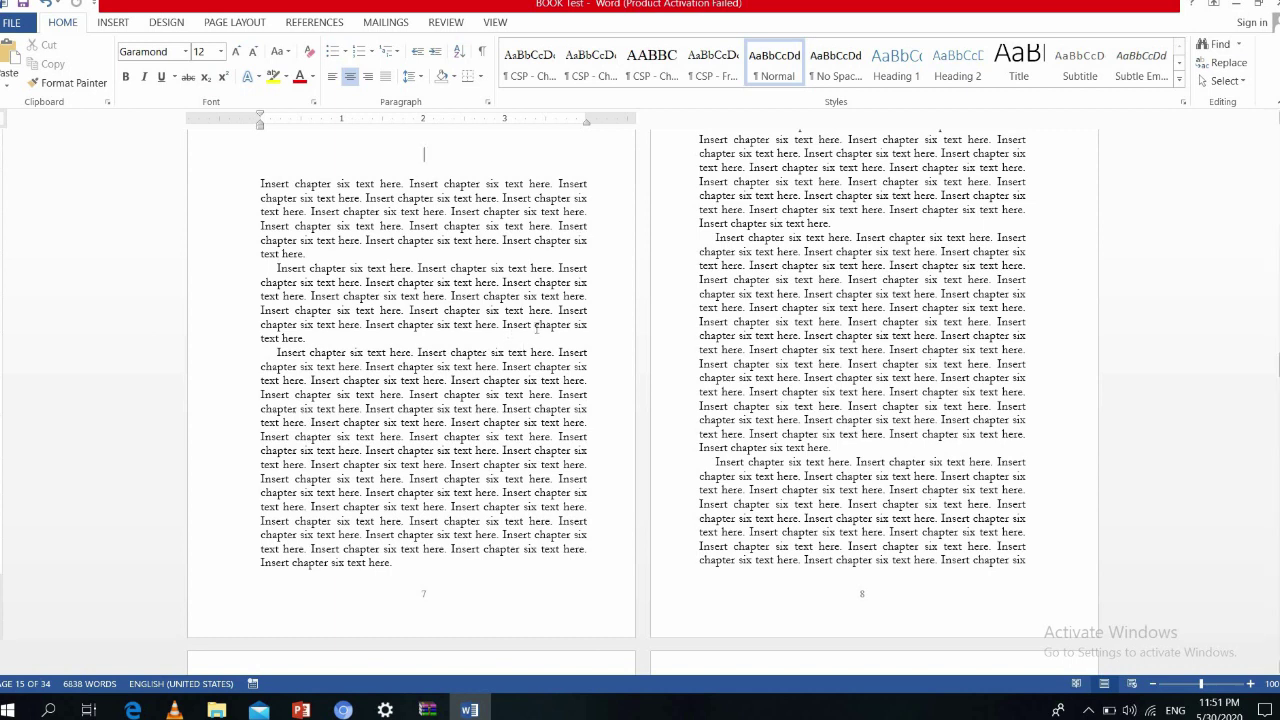
{"action": "key", "text": "alt+Tab"}
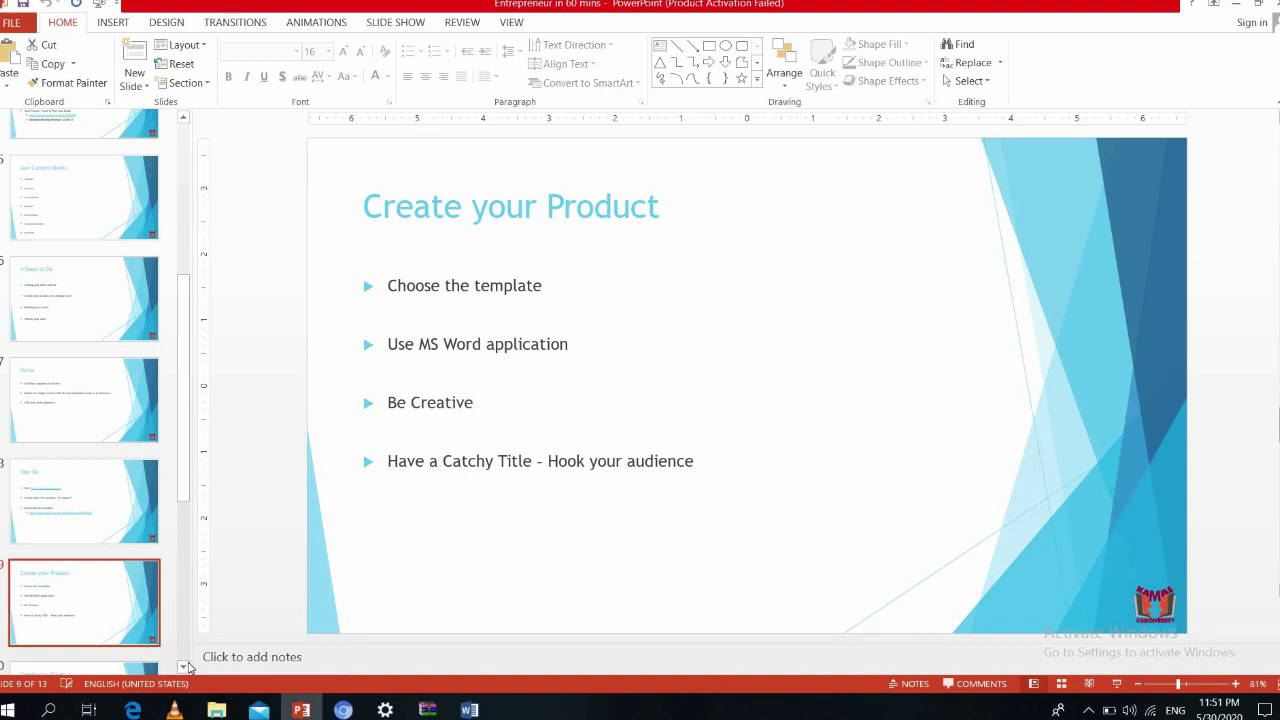
{"action": "scroll", "coordinate": [187, 666], "scroll_direction": "down", "scroll_amount": 5}
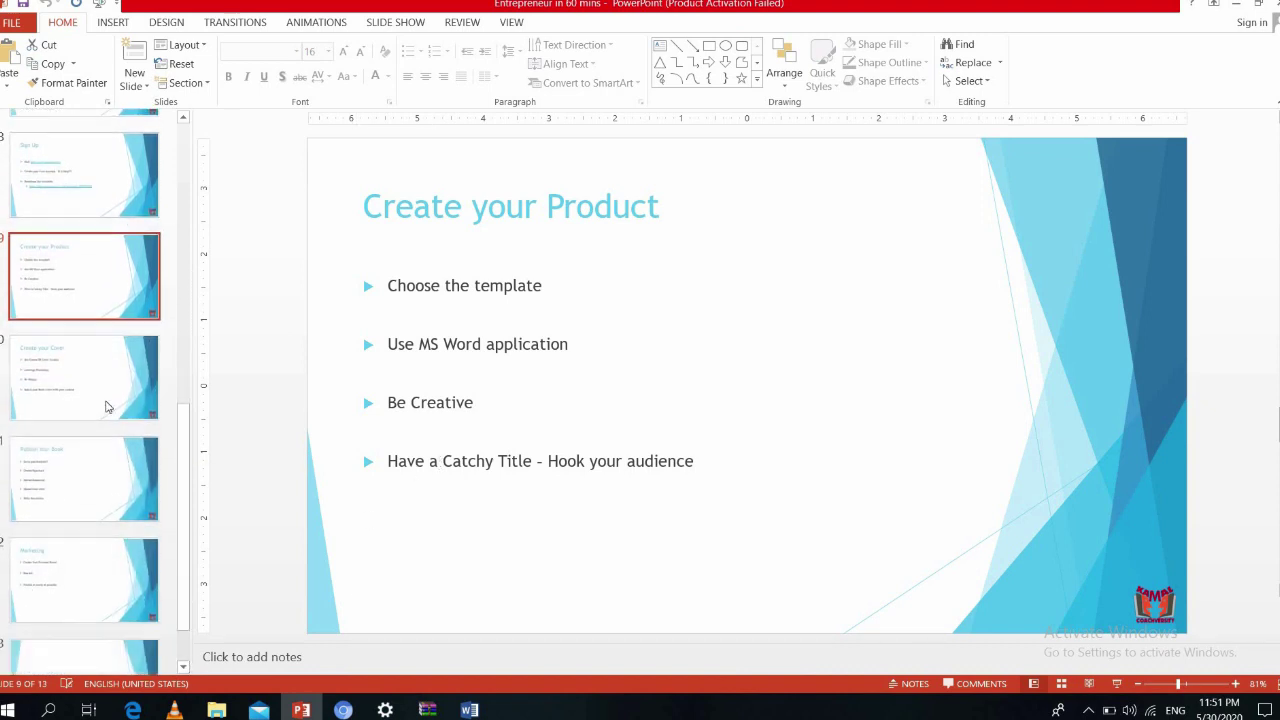
{"action": "left_click", "coordinate": [108, 406]}
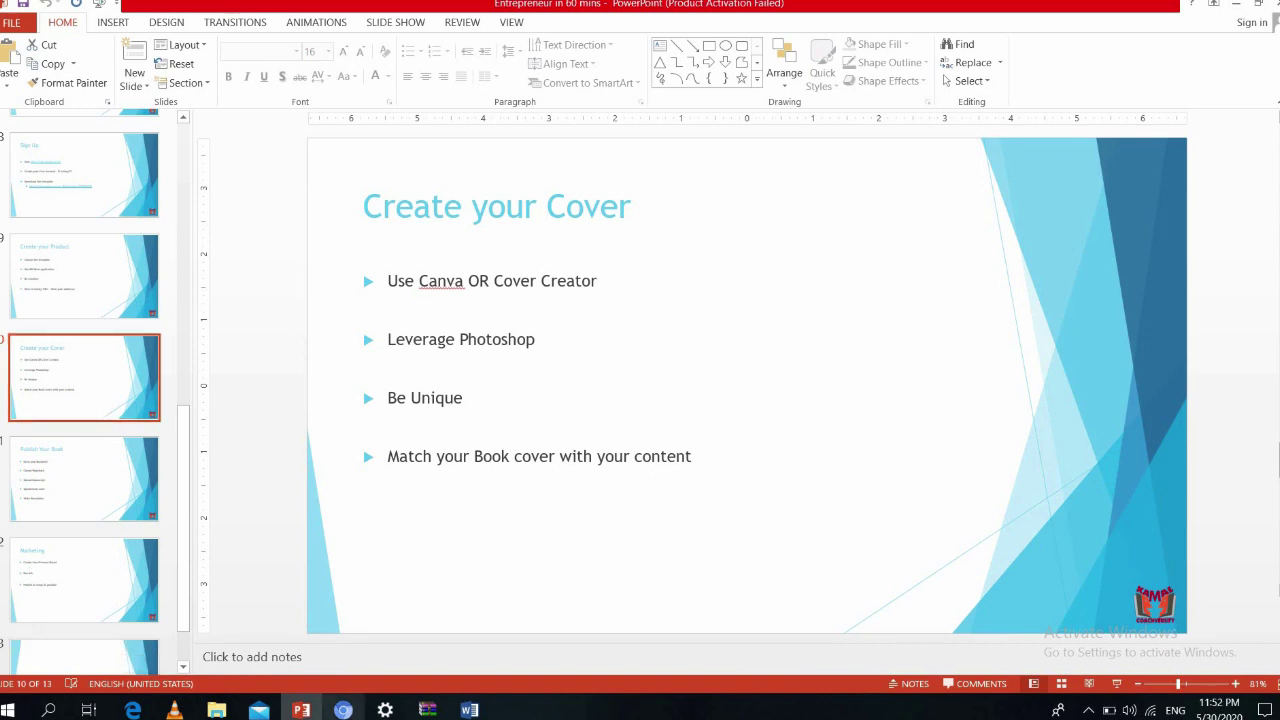
Switch to the Canva book cover design in the browser and replace its current page with the yellow mountain cover template
{"action": "mouse_move", "coordinate": [343, 708]}
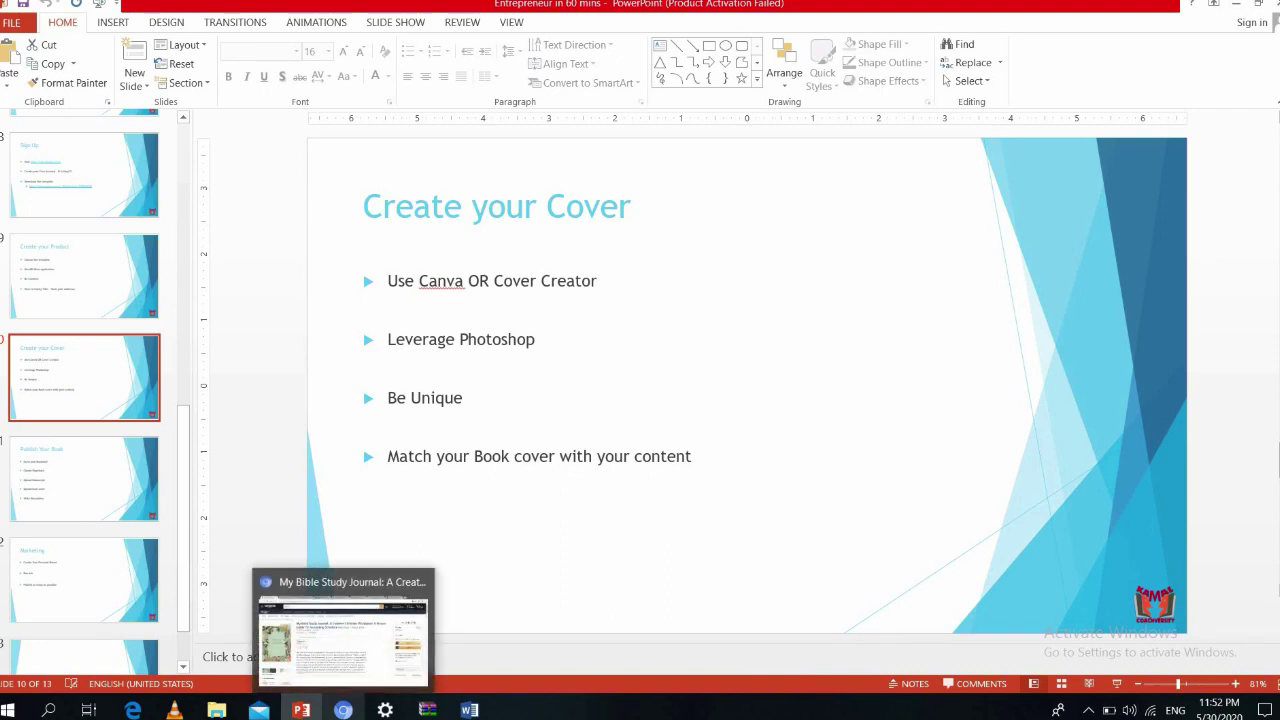
{"action": "left_click", "coordinate": [343, 635]}
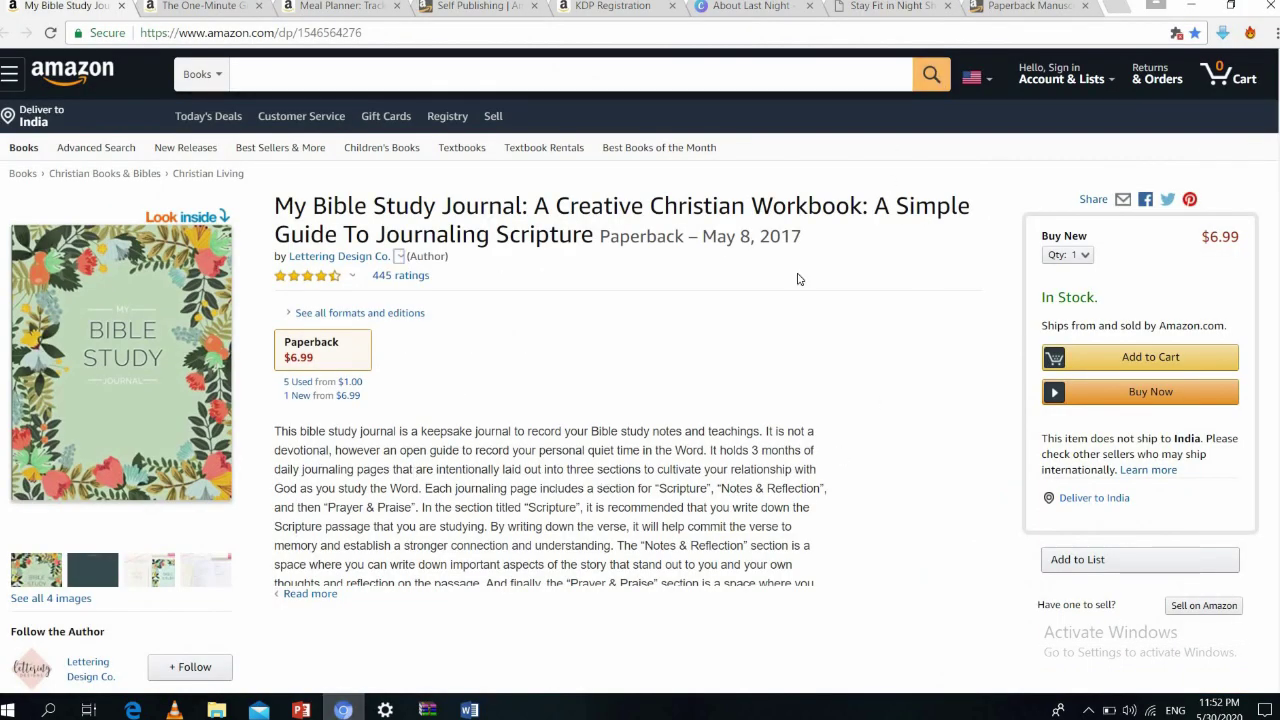
{"action": "left_click", "coordinate": [751, 6]}
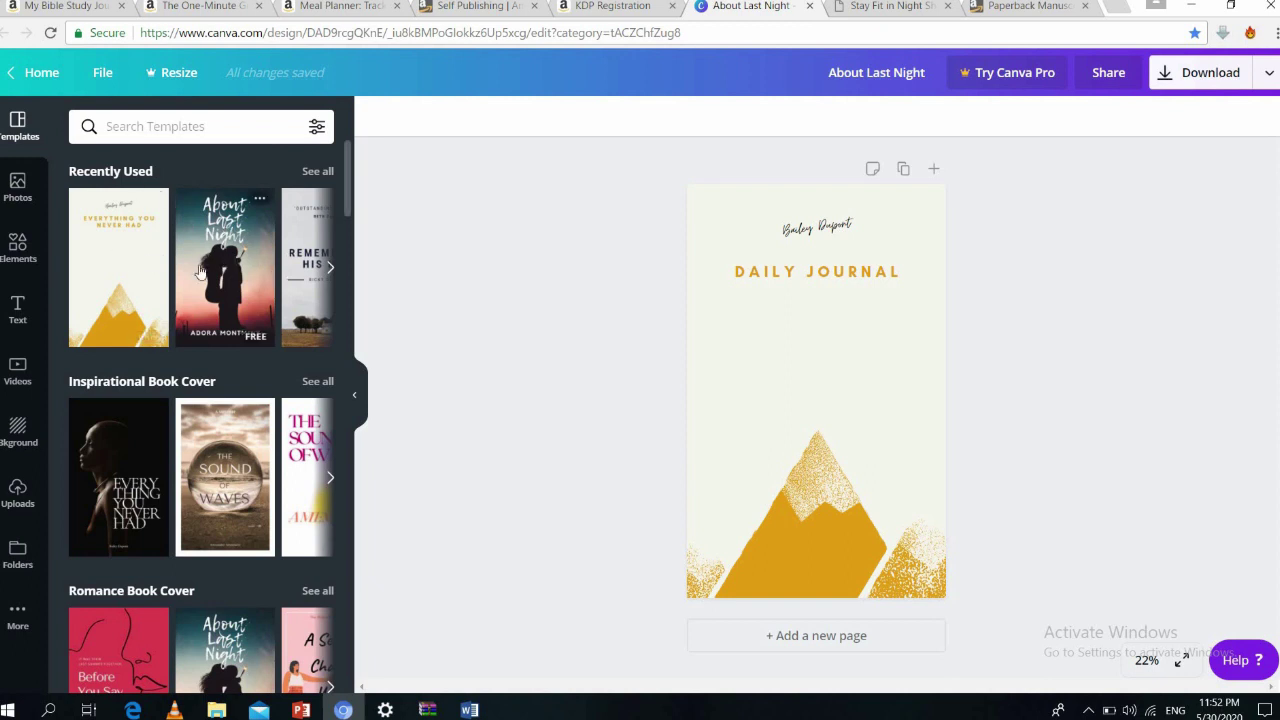
{"action": "left_click_drag", "start_coordinate": [773, 247], "coordinate": [790, 246]}
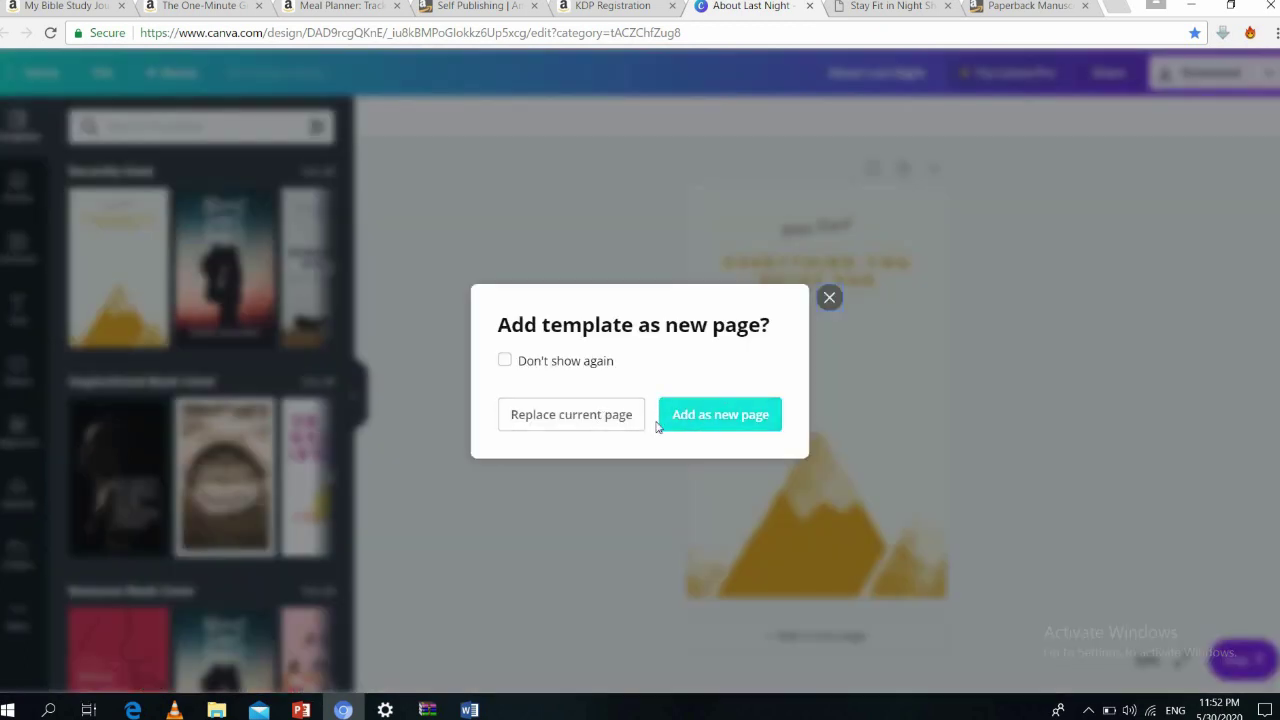
{"action": "left_click", "coordinate": [582, 425]}
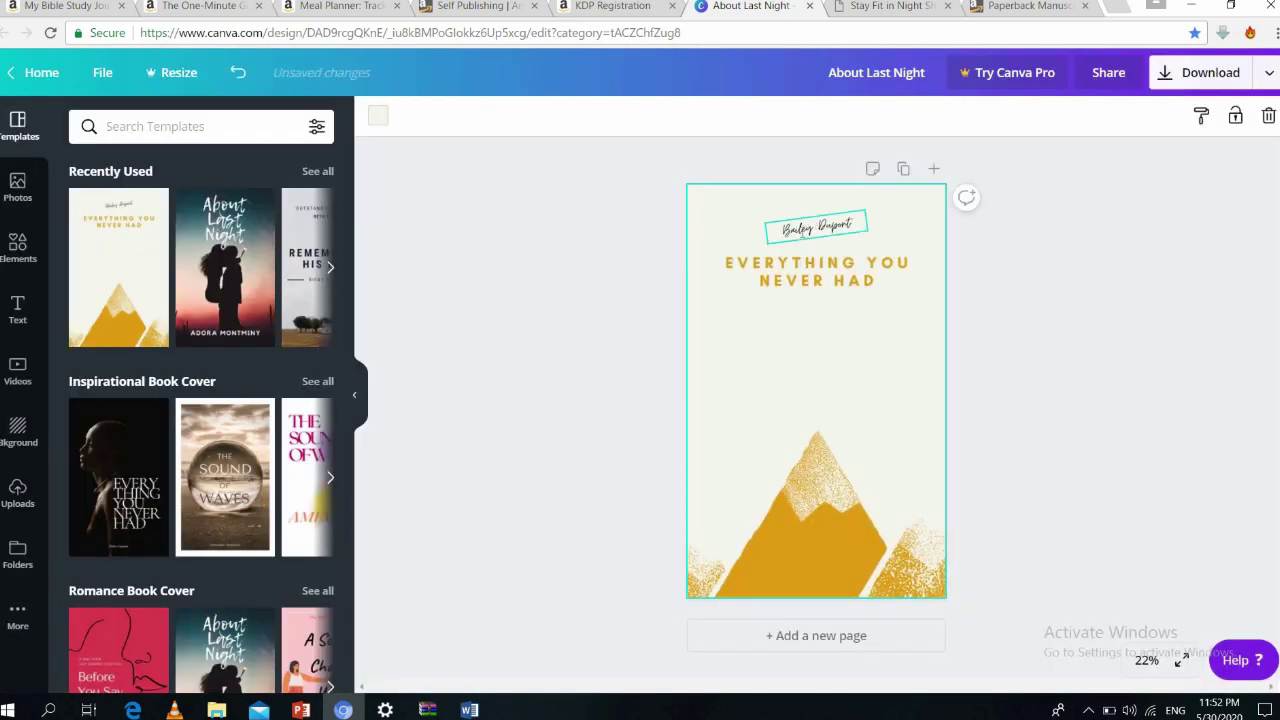
Replace the sample author name on the cover with the new author's name
{"action": "left_click", "coordinate": [805, 228]}
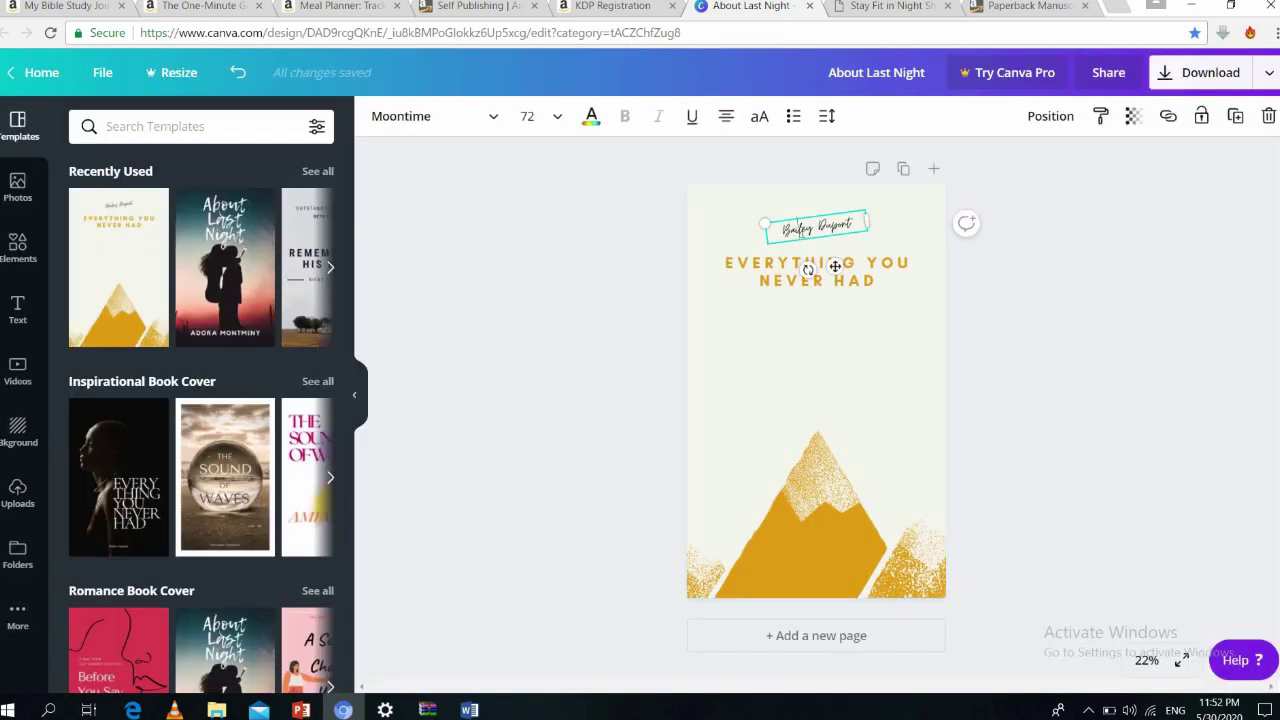
{"action": "left_click", "coordinate": [805, 228]}
{"action": "type", "text": "Kamal"}
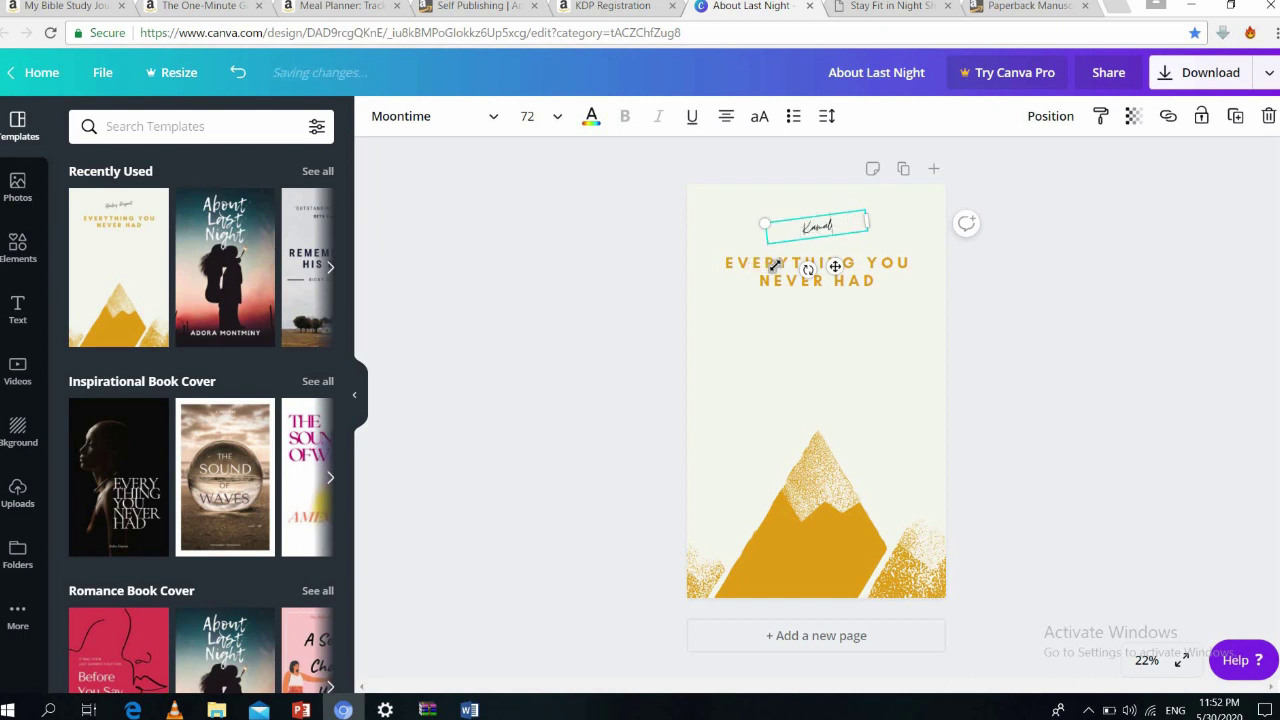
Replace the sample title on the mountain cover with "DAILY PLANNER"
{"action": "left_click", "coordinate": [788, 267]}
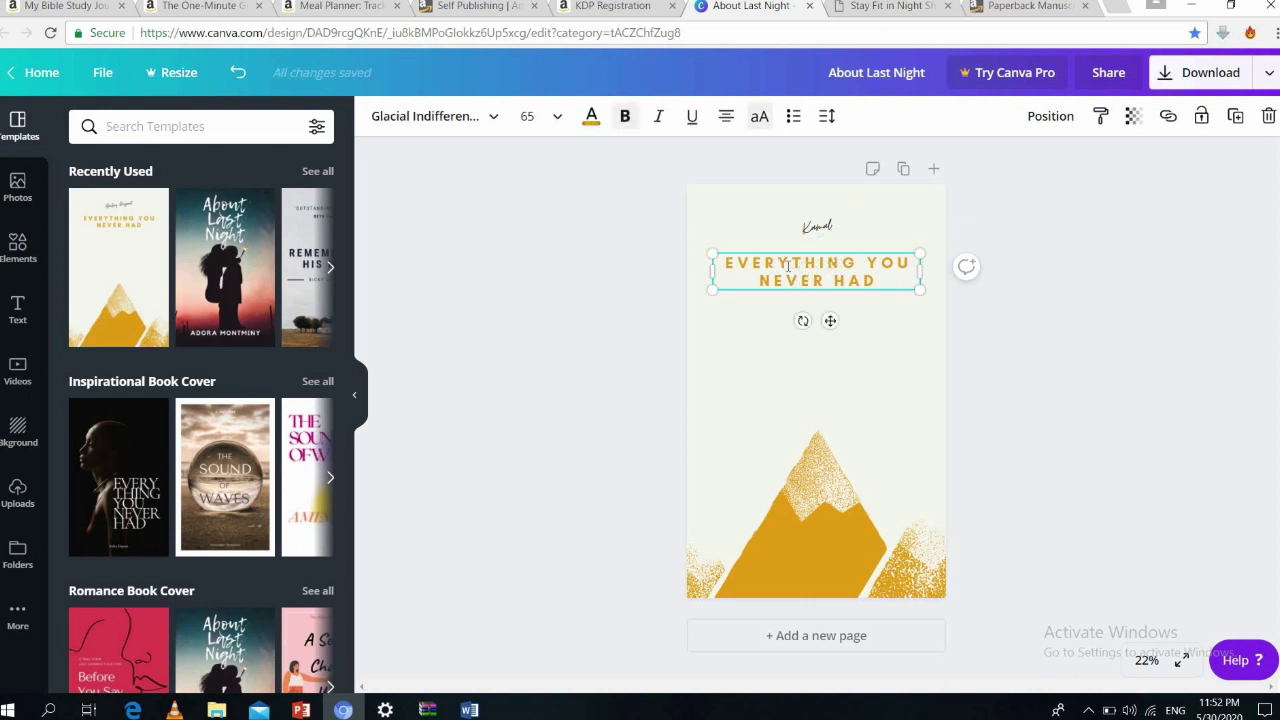
{"action": "left_click", "coordinate": [788, 266]}
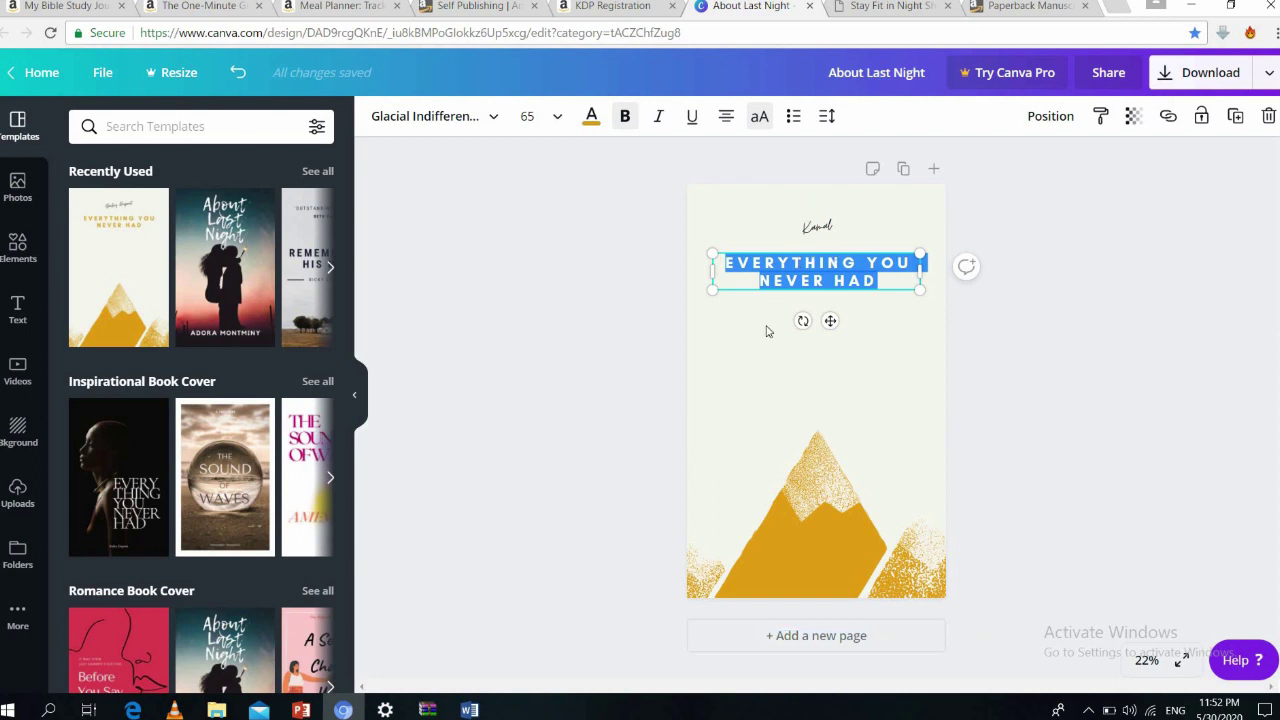
{"action": "type", "text": "DAILY P"}
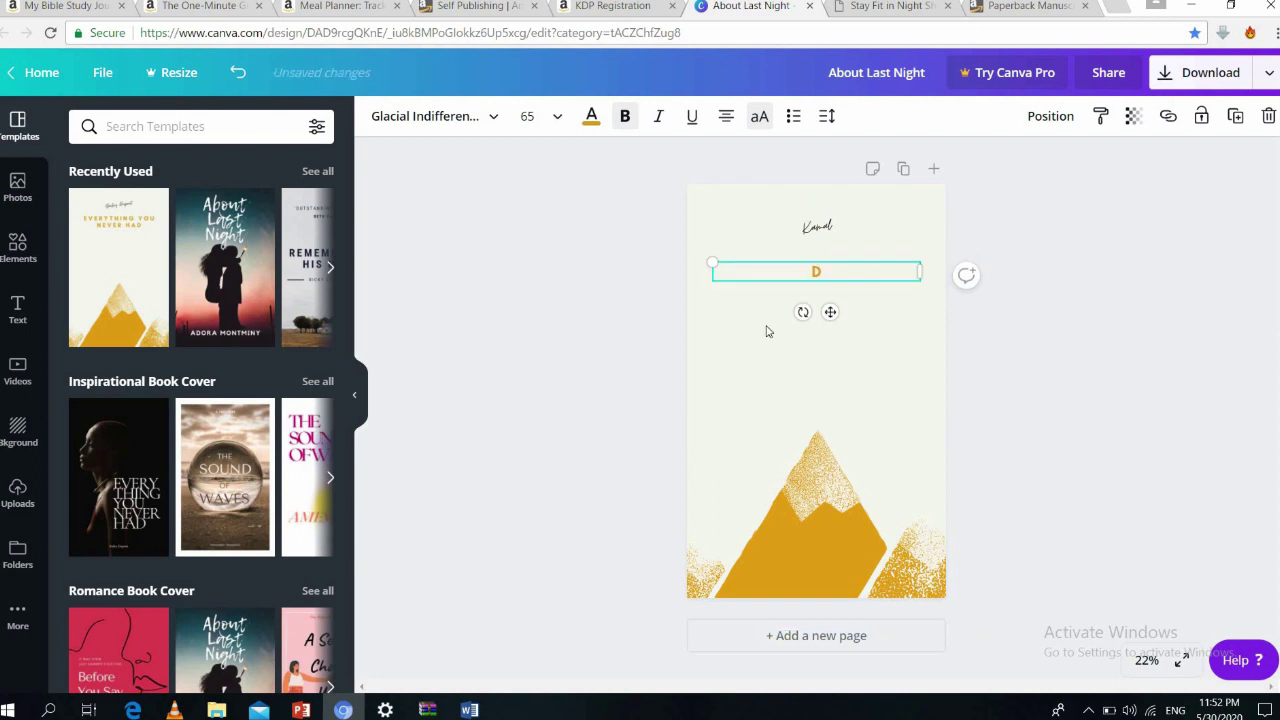
{"action": "type", "text": "LANNER"}
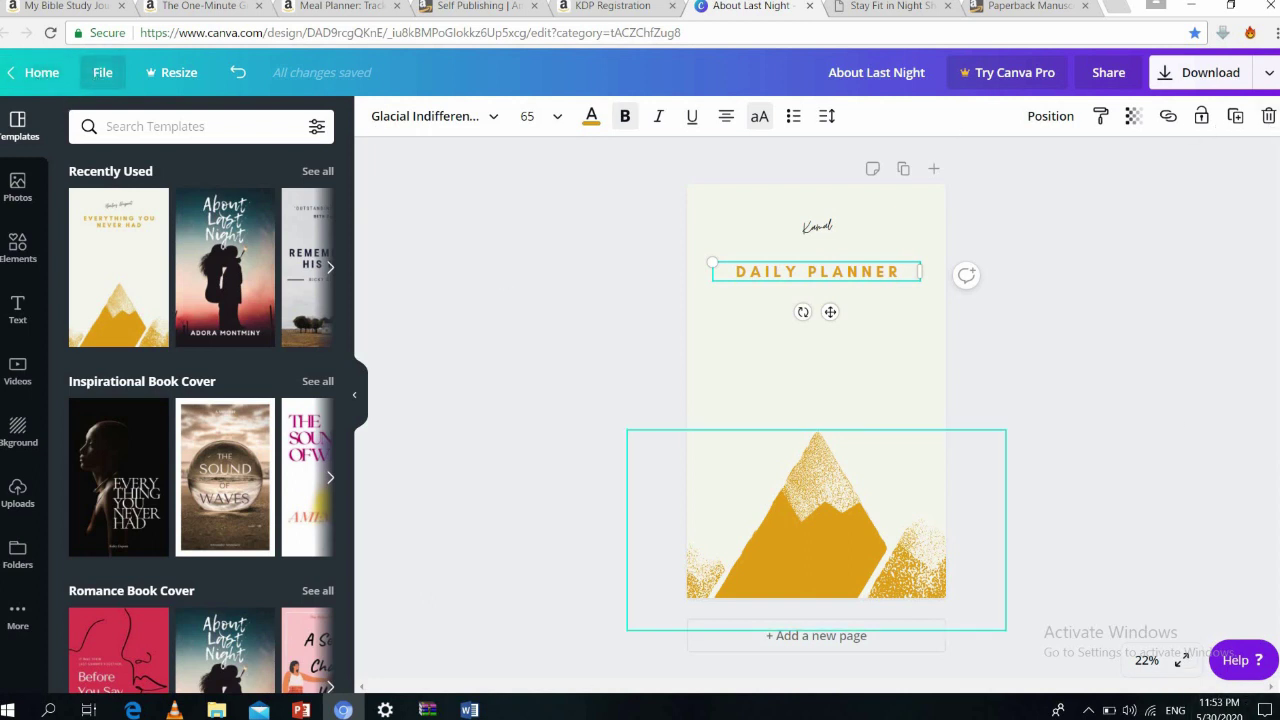
Switch to the PowerPoint presentation and review the "Create your Cover" slide
{"action": "key", "text": "alt+Tab"}
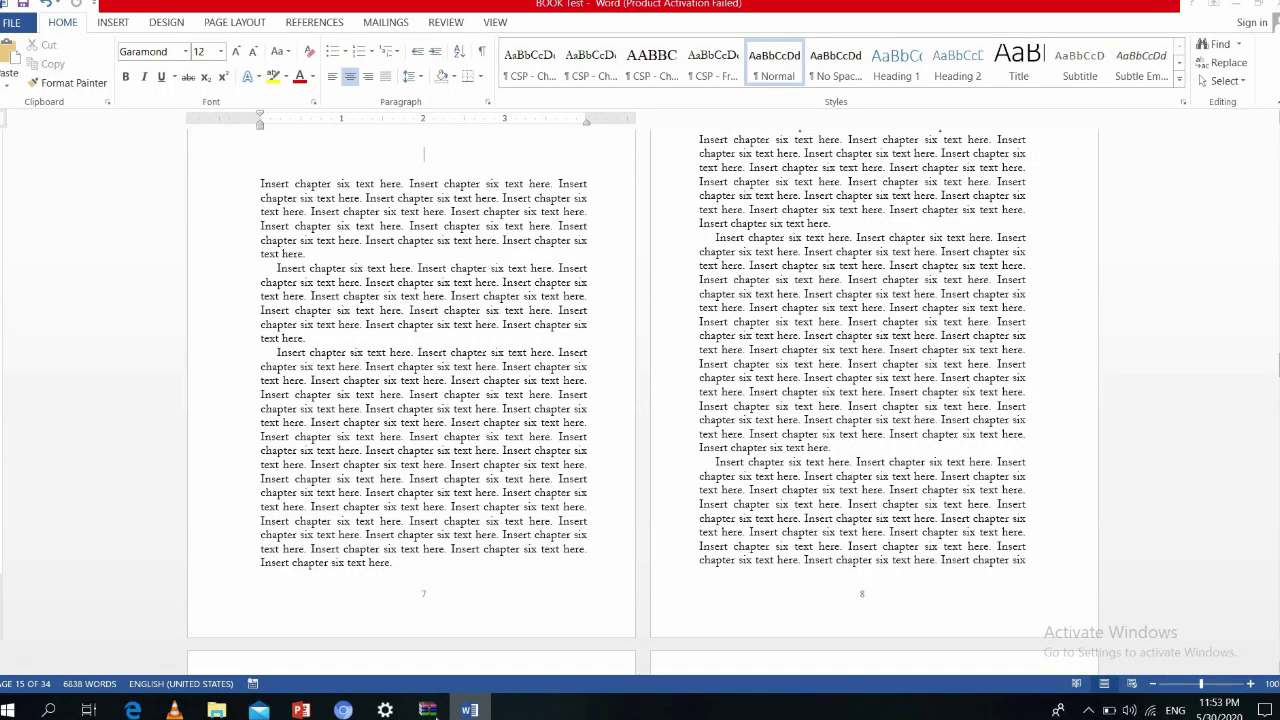
{"action": "left_click", "coordinate": [343, 710]}
{"action": "left_click", "coordinate": [301, 710]}
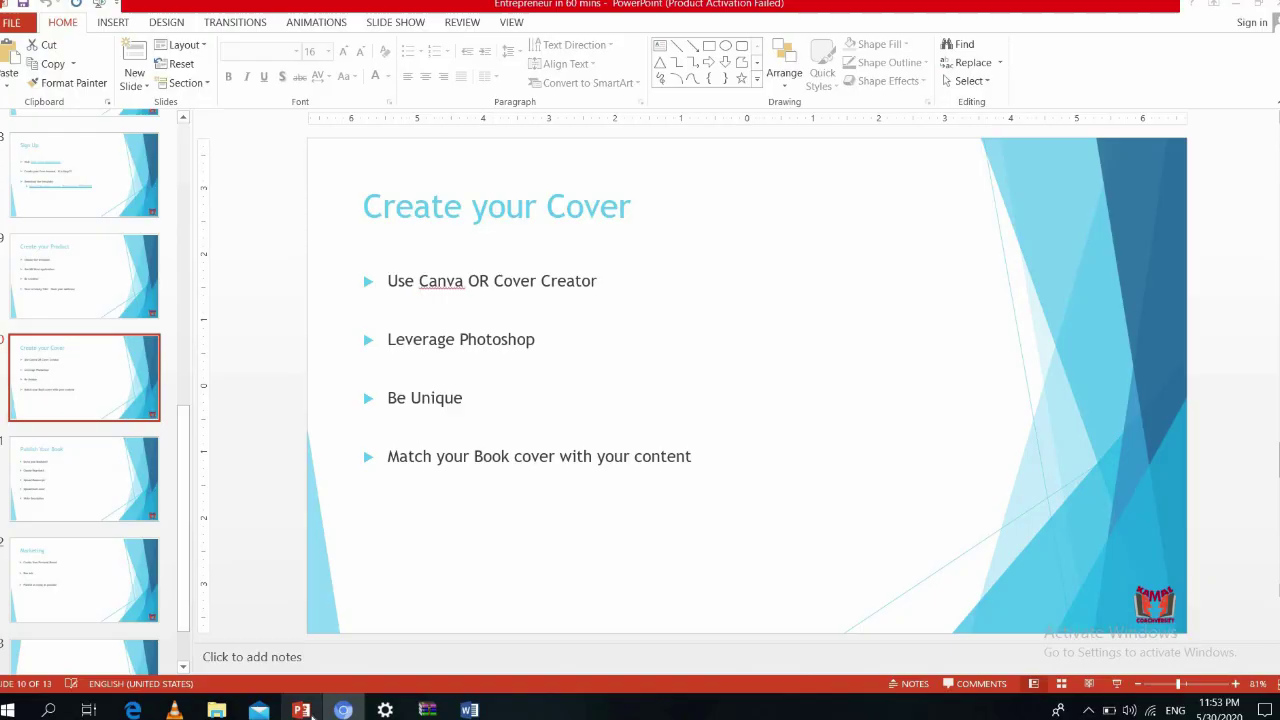
{"action": "left_click", "coordinate": [75, 490]}
{"action": "left_click", "coordinate": [86, 404]}
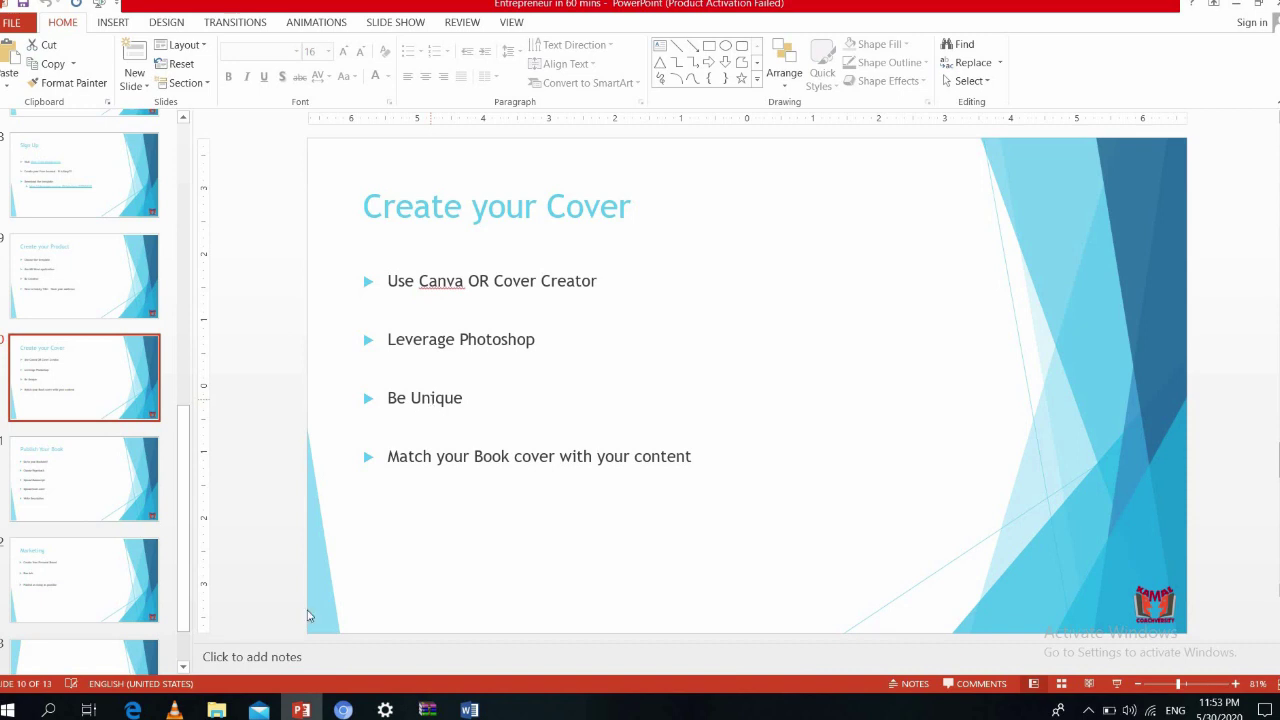
Switch to the browser and examine the Amazon covers of My Bible Study Journal, The One-Minute Gratitude Journal and Meal Planner
{"action": "left_click", "coordinate": [335, 712]}
{"action": "left_click", "coordinate": [60, 6]}
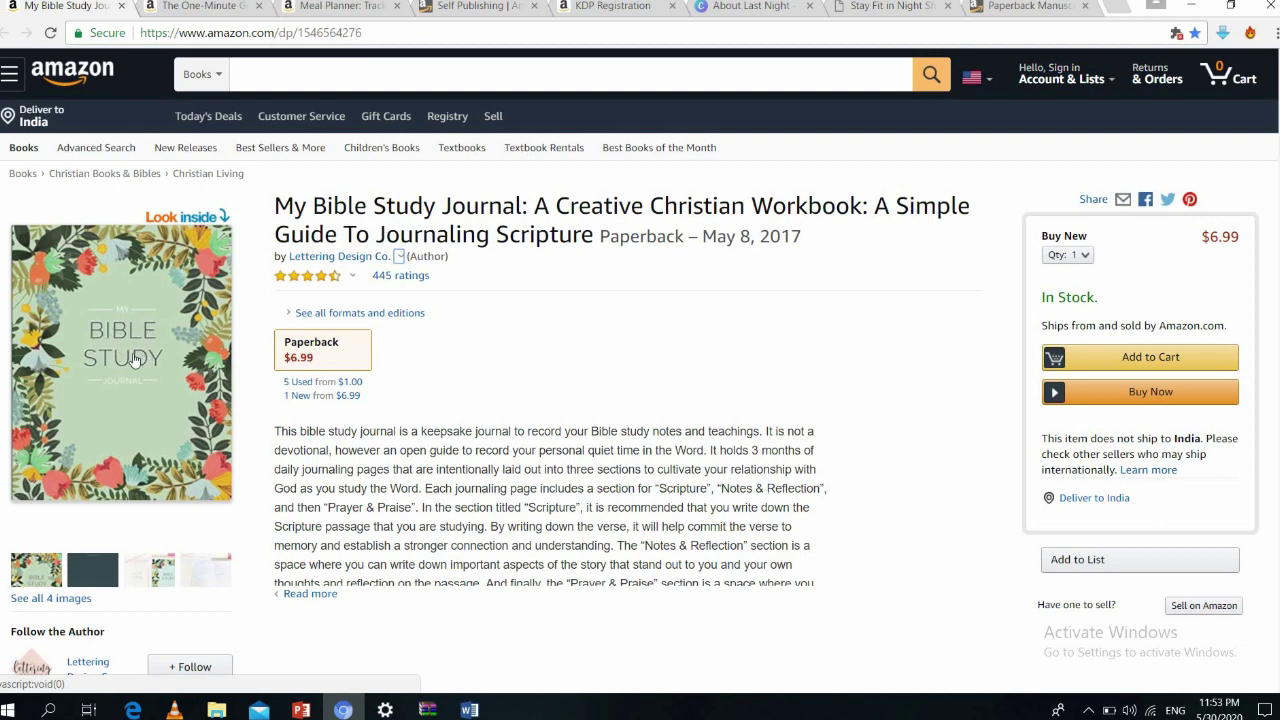
{"action": "left_click", "coordinate": [200, 6]}
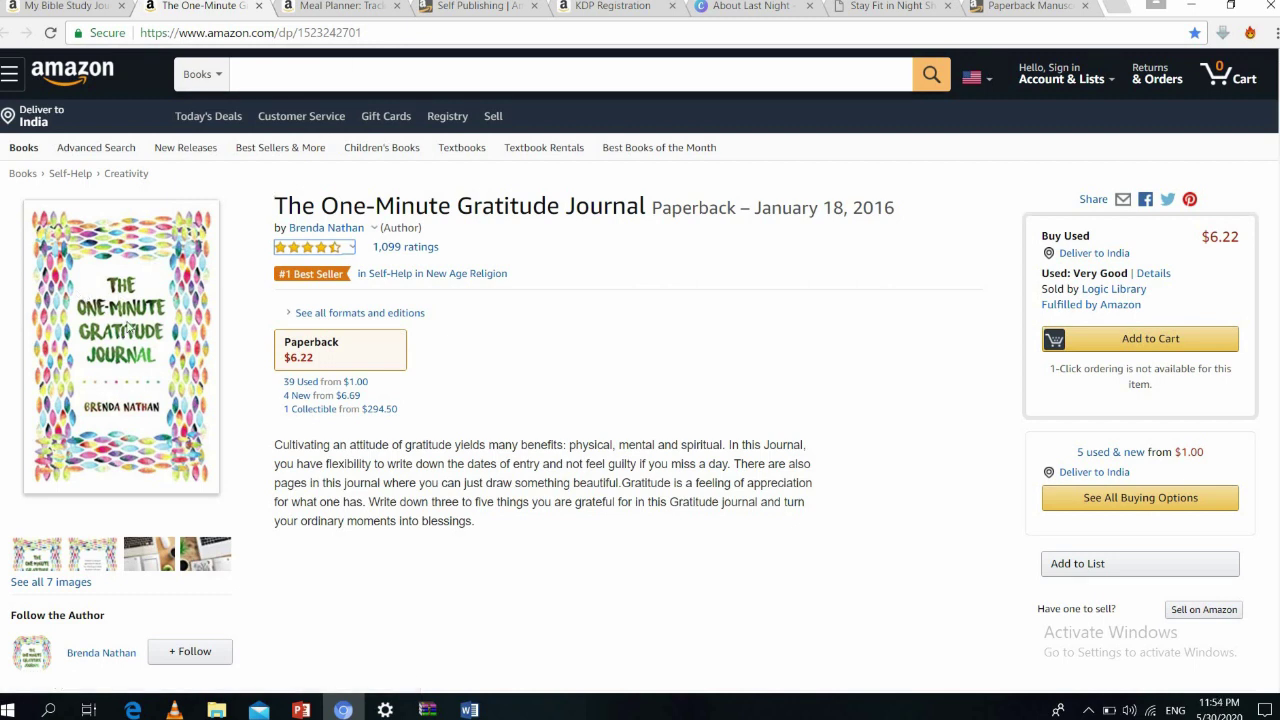
{"action": "left_click", "coordinate": [347, 10]}
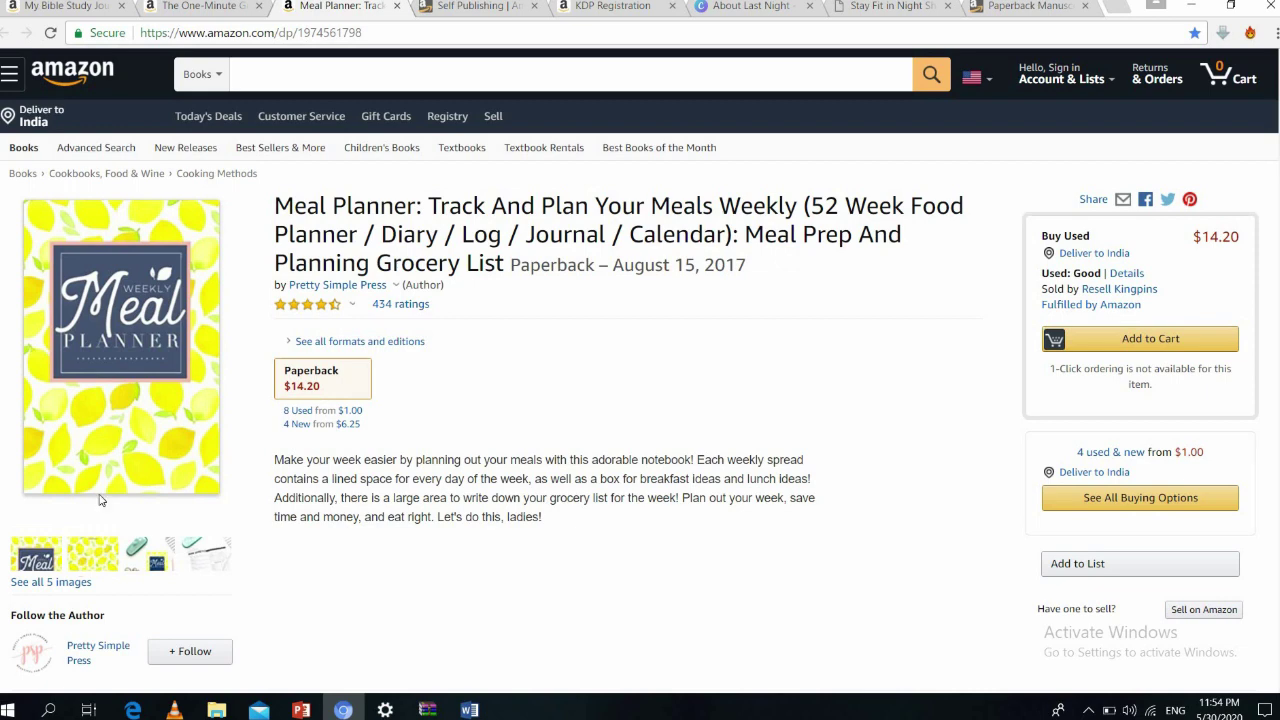
Revisit the Canva cover design, and show the "Publish Your Book" slide in PowerPoint
{"action": "left_click", "coordinate": [743, 7]}
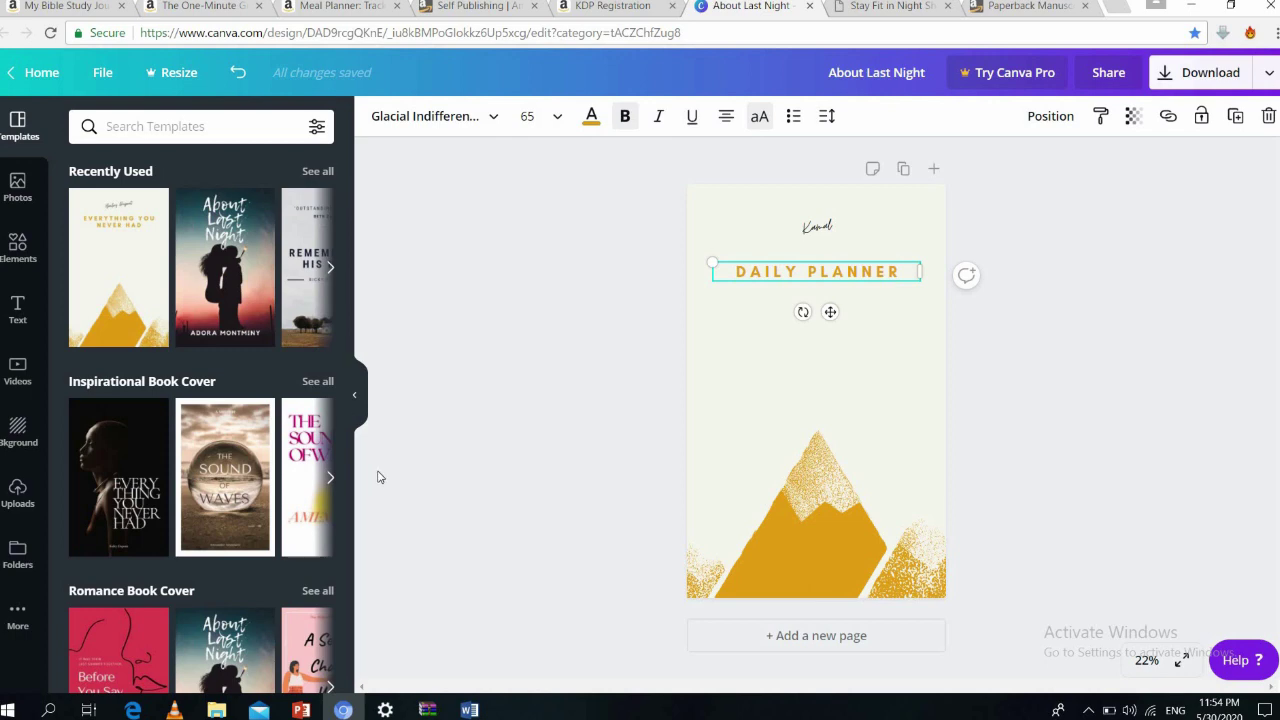
{"action": "key", "text": "alt+Tab"}
{"action": "left_click", "coordinate": [70, 450]}
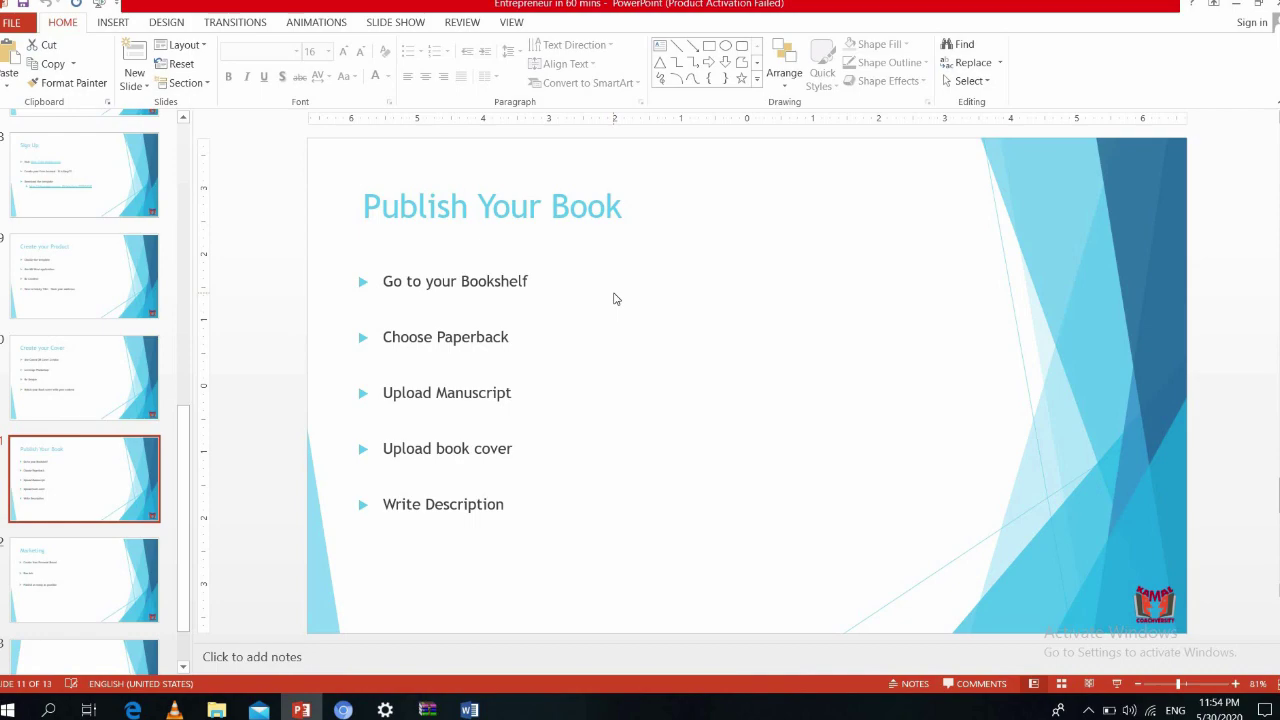
Switch back to the browser and show the Kindle Direct Publishing home page and the KDP account registration form
{"action": "key", "text": "alt+Tab"}
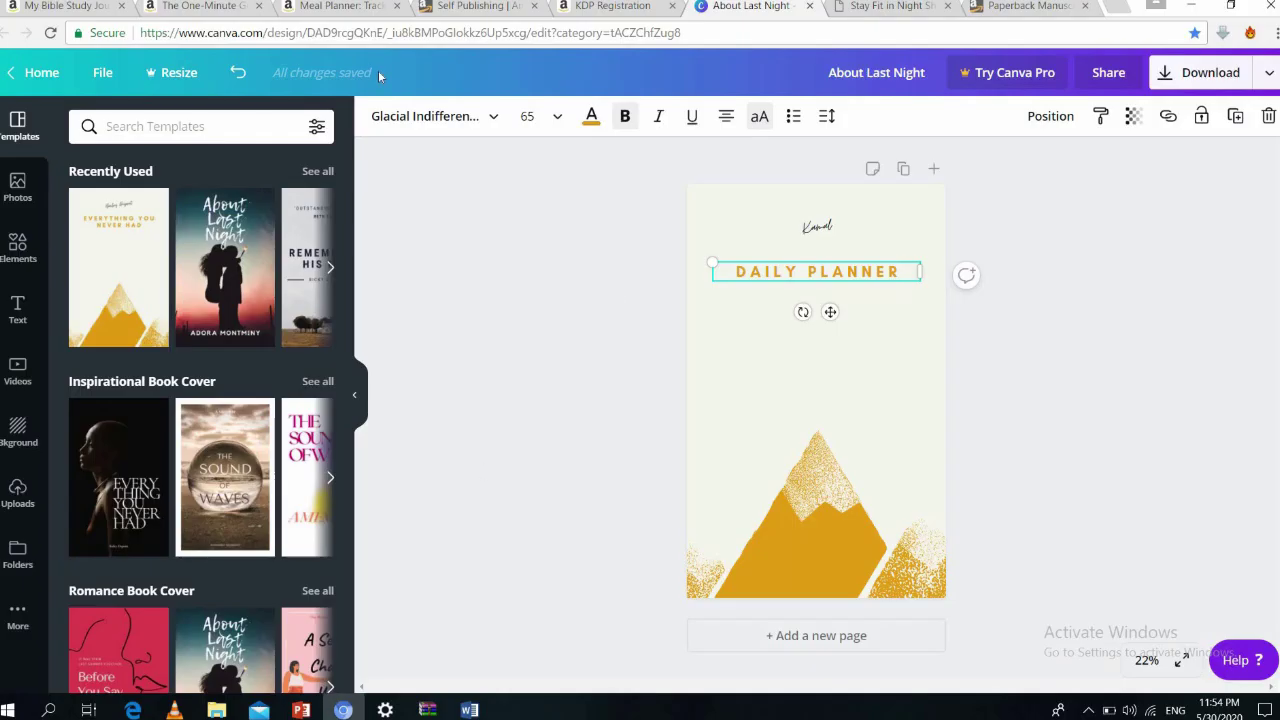
{"action": "left_click", "coordinate": [475, 10]}
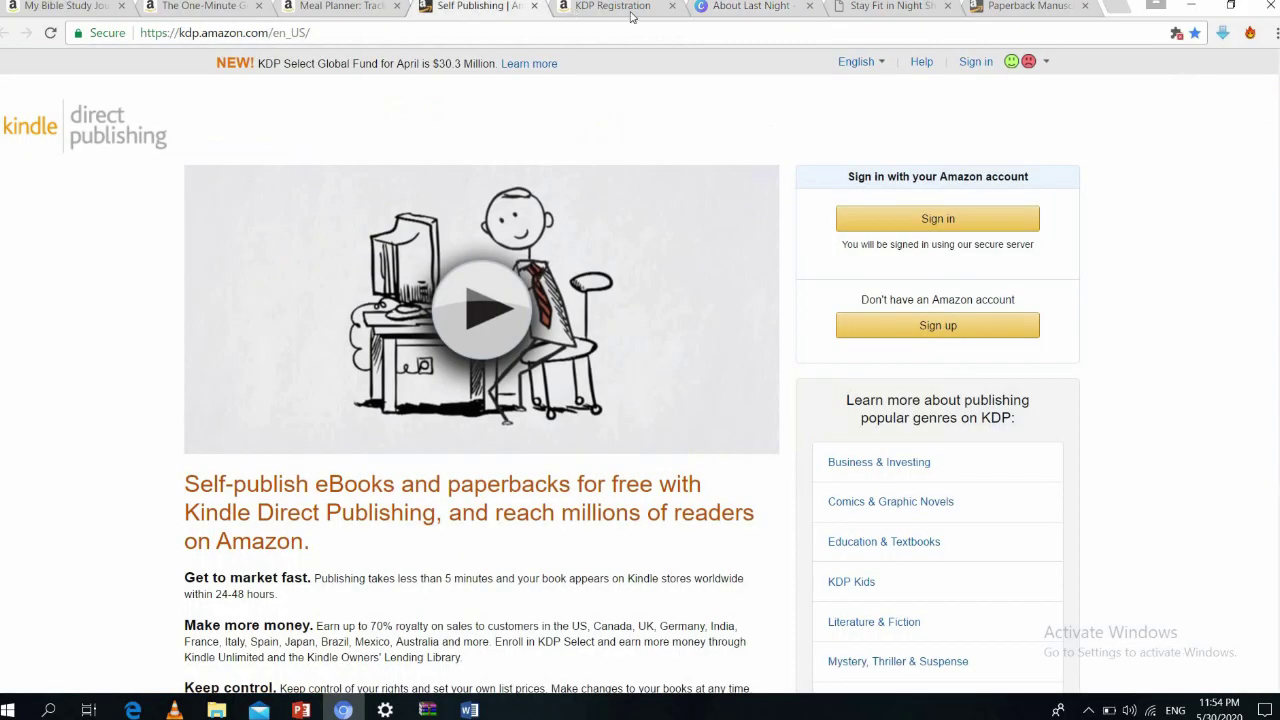
{"action": "left_click", "coordinate": [615, 8]}
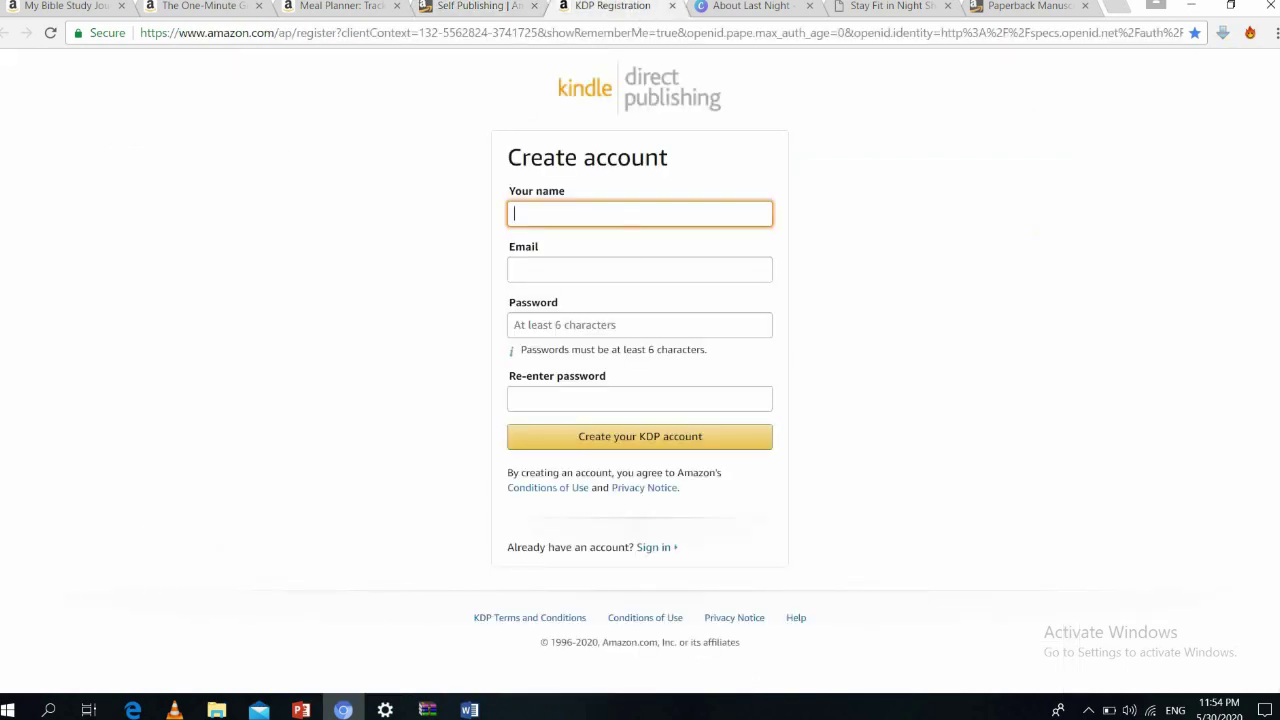
Switch to the KDP bookshelf in Microsoft Edge and create a new paperback title
{"action": "left_click", "coordinate": [133, 708]}
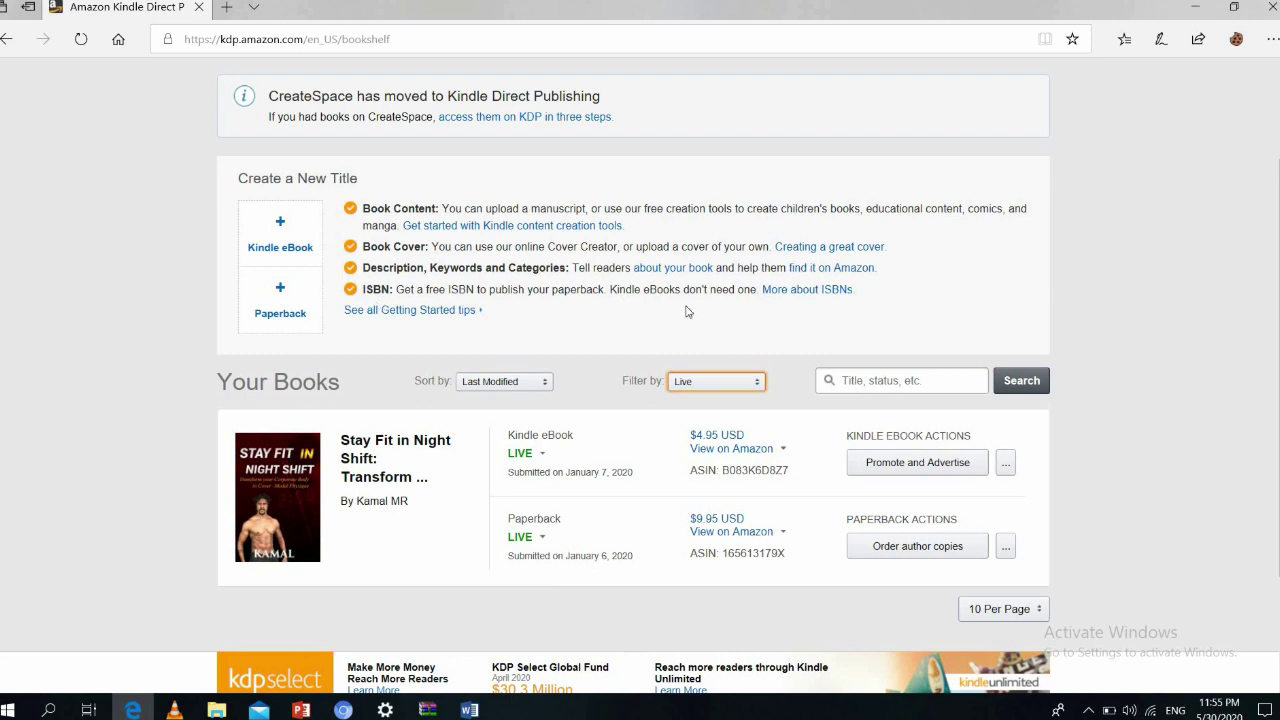
{"action": "scroll", "coordinate": [640, 376], "scroll_direction": "up", "scroll_amount": 2}
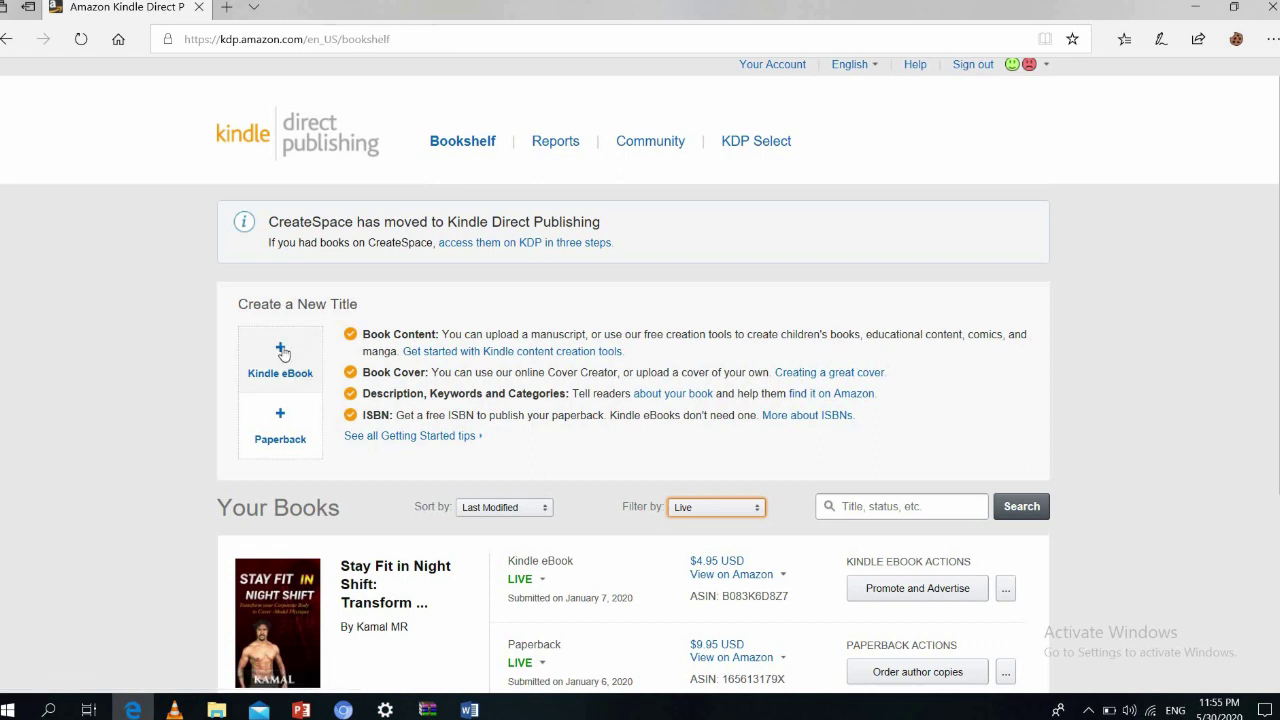
{"action": "left_click", "coordinate": [295, 421]}
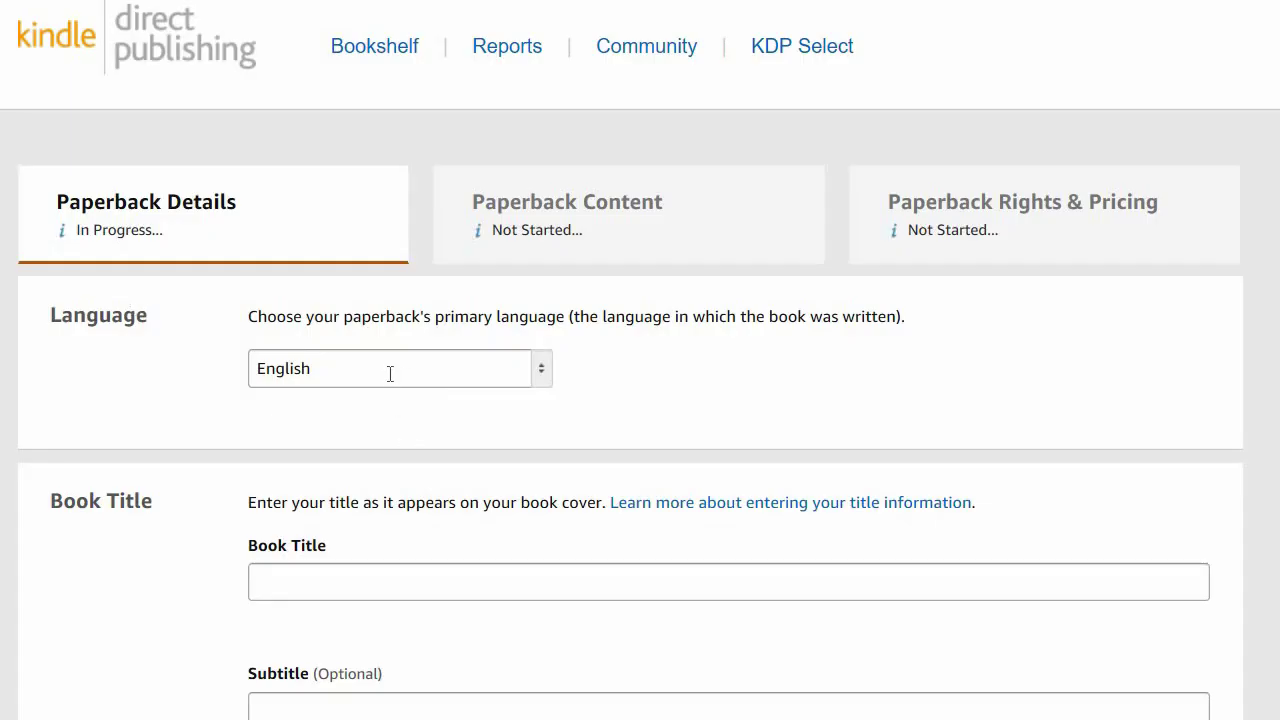
Enter "Daily Planner" as the paperback's book title
{"action": "left_click", "coordinate": [552, 575]}
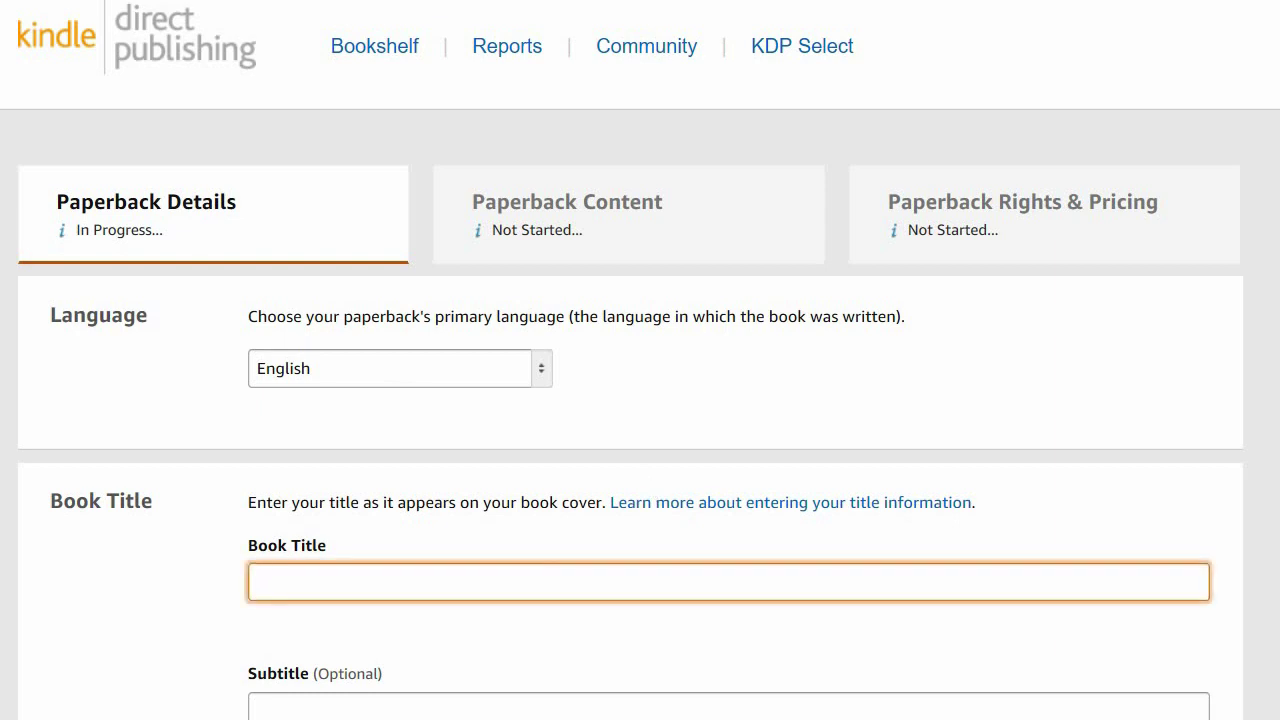
{"action": "scroll", "coordinate": [1260, 389], "scroll_direction": "down", "scroll_amount": 3}
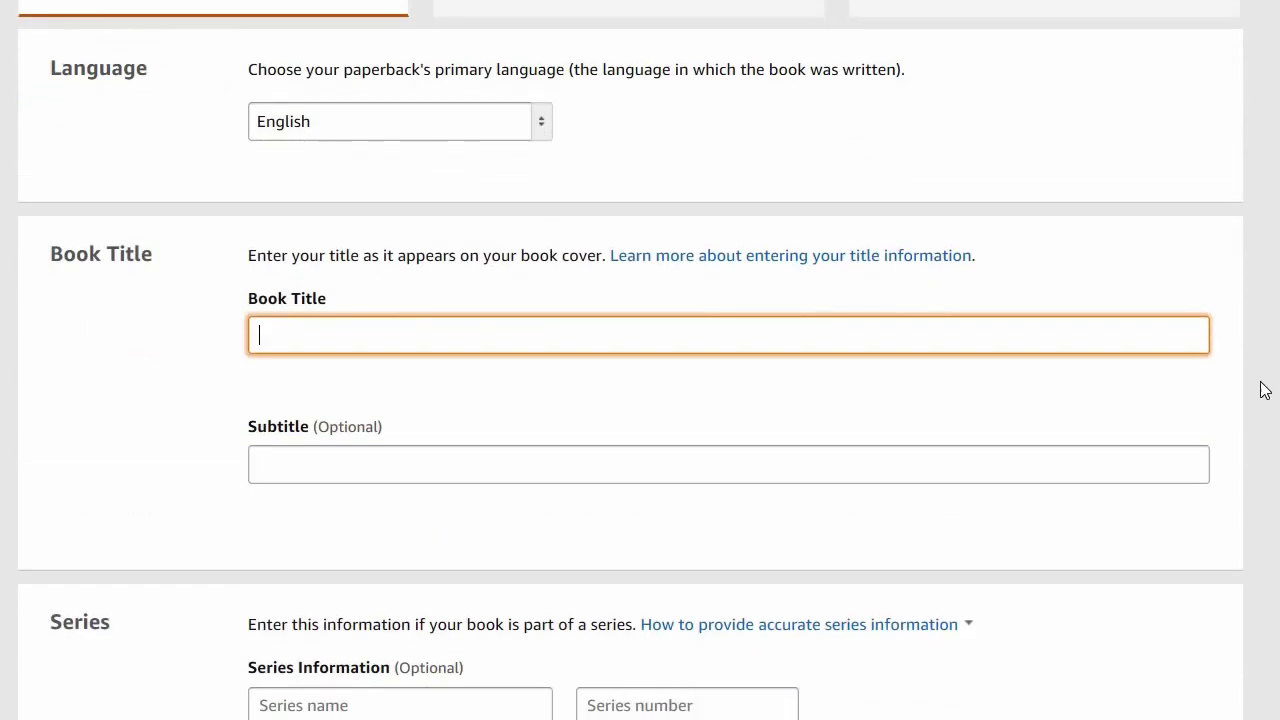
{"action": "type", "text": "Di"}
{"action": "key", "text": "BackSpace"}
{"action": "type", "text": "aily "}
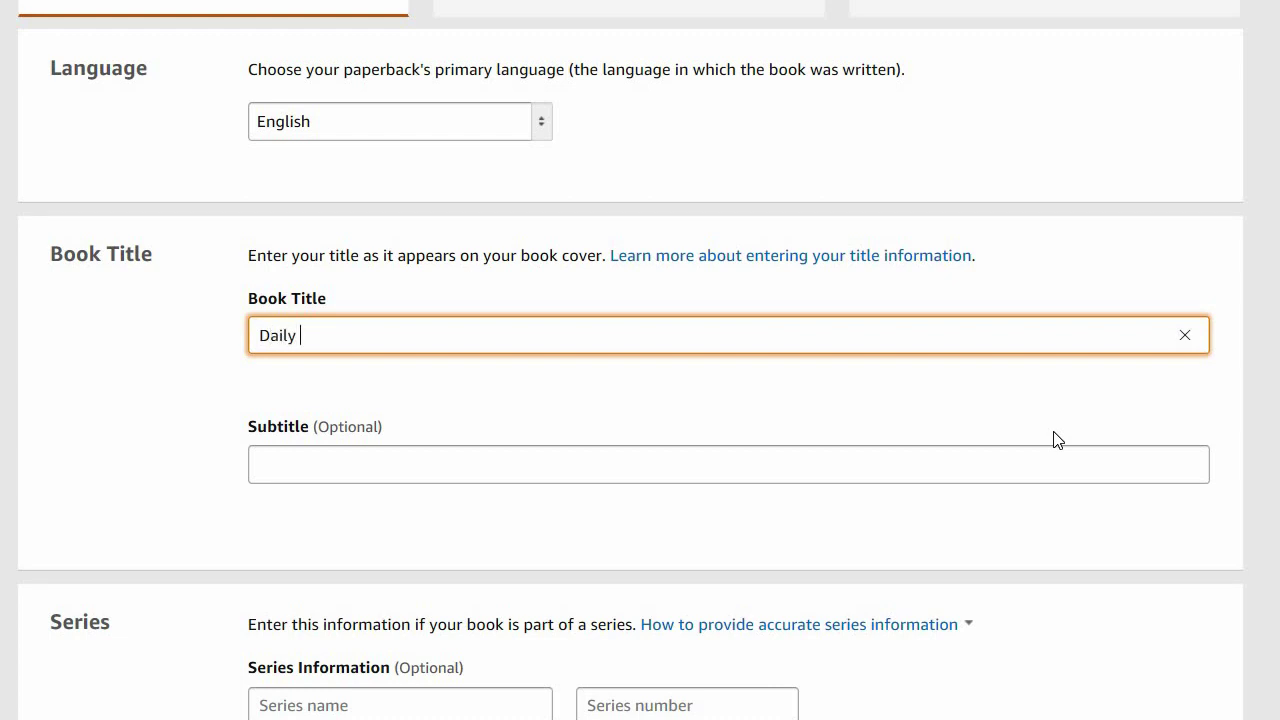
{"action": "type", "text": "Planner"}
Enter "Capture your daily thoughts" as the book's subtitle
{"action": "left_click", "coordinate": [371, 453]}
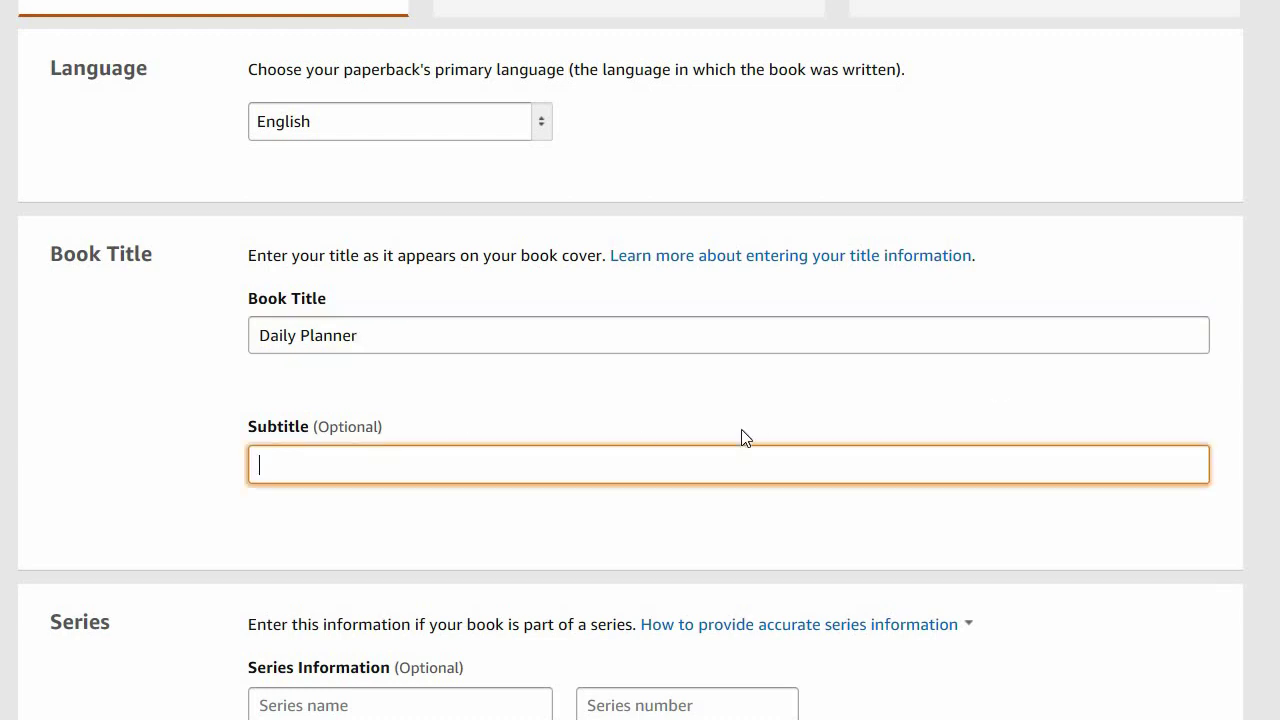
{"action": "type", "text": "Capture your ail"}
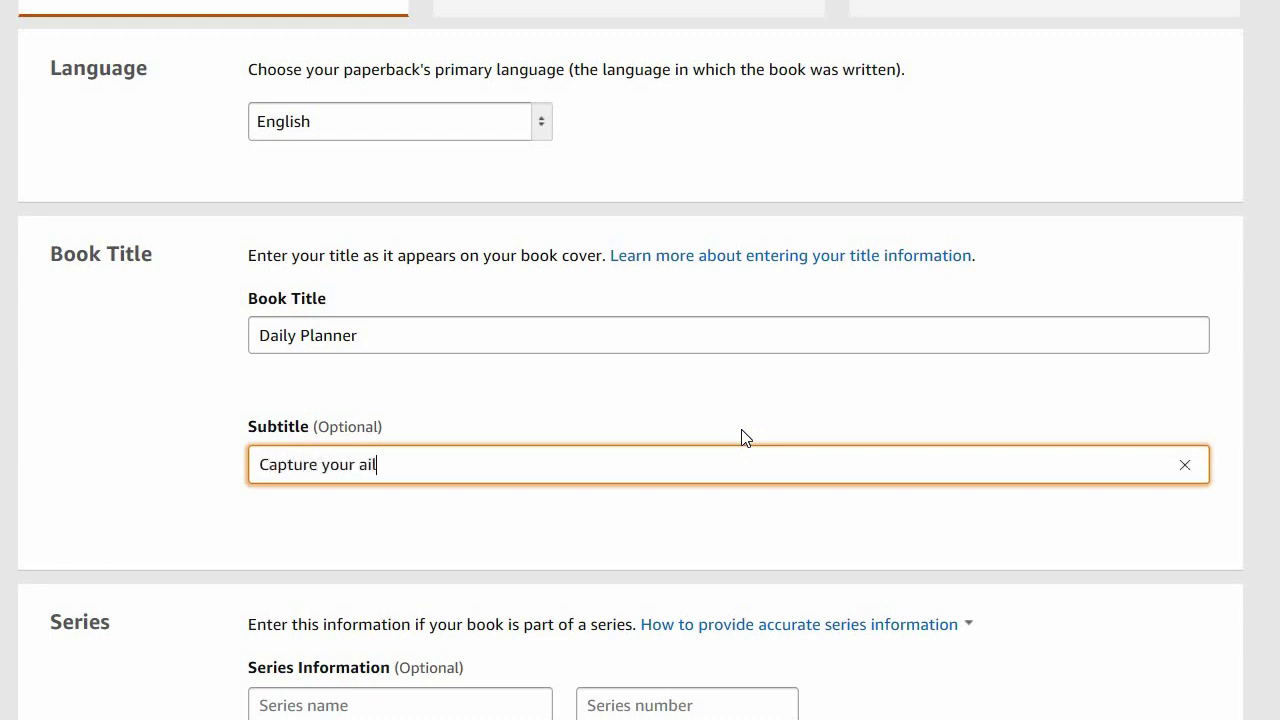
{"action": "type", "text": "y thoughts"}
{"action": "key", "text": "BackSpace"}
{"action": "key", "text": "BackSpace"}
{"action": "key", "text": "BackSpace"}
{"action": "key", "text": "BackSpace"}
{"action": "key", "text": "BackSpace"}
{"action": "key", "text": "BackSpace"}
{"action": "key", "text": "BackSpace"}
{"action": "key", "text": "BackSpace"}
{"action": "key", "text": "BackSpace"}
{"action": "key", "text": "BackSpace"}
{"action": "key", "text": "BackSpace"}
{"action": "key", "text": "BackSpace"}
{"action": "key", "text": "BackSpace"}
{"action": "key", "text": "BackSpace"}
{"action": "type", "text": "ur daily tho"}
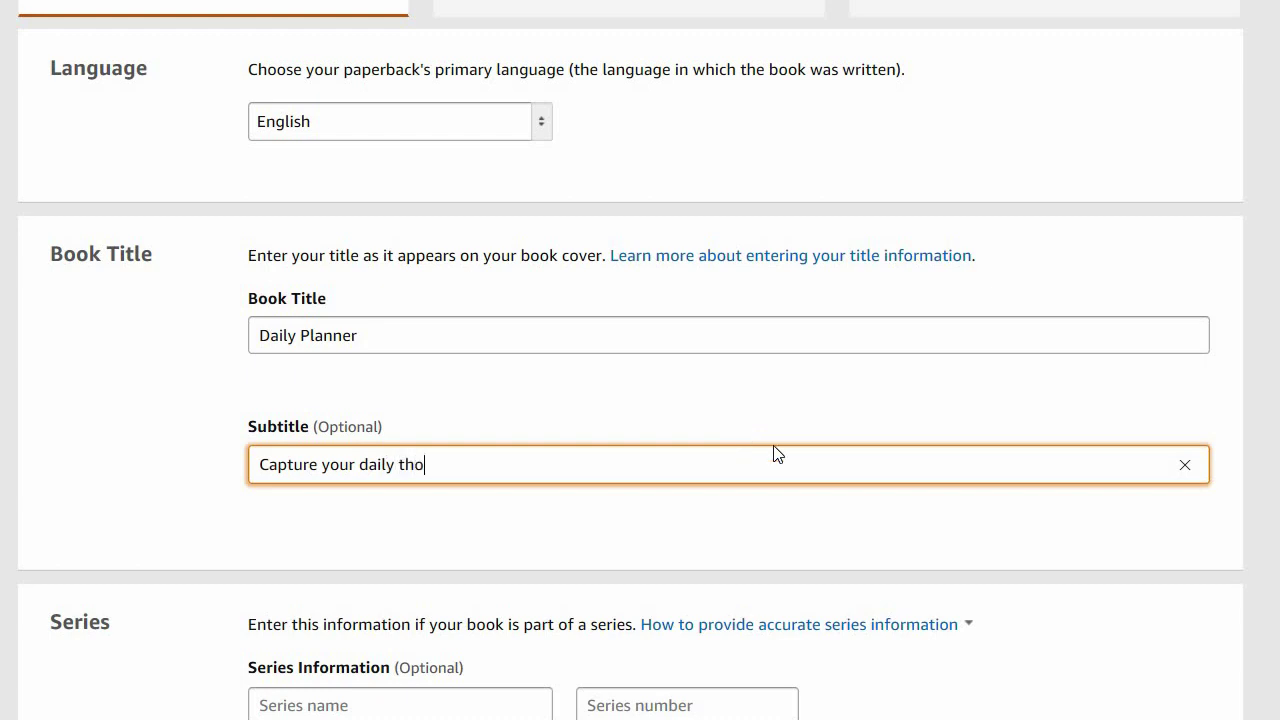
{"action": "type", "text": "ughts"}
Fill in the primary author's first and last name, leaving the series and edition details blank
{"action": "scroll", "coordinate": [491, 357], "scroll_direction": "down", "scroll_amount": 4}
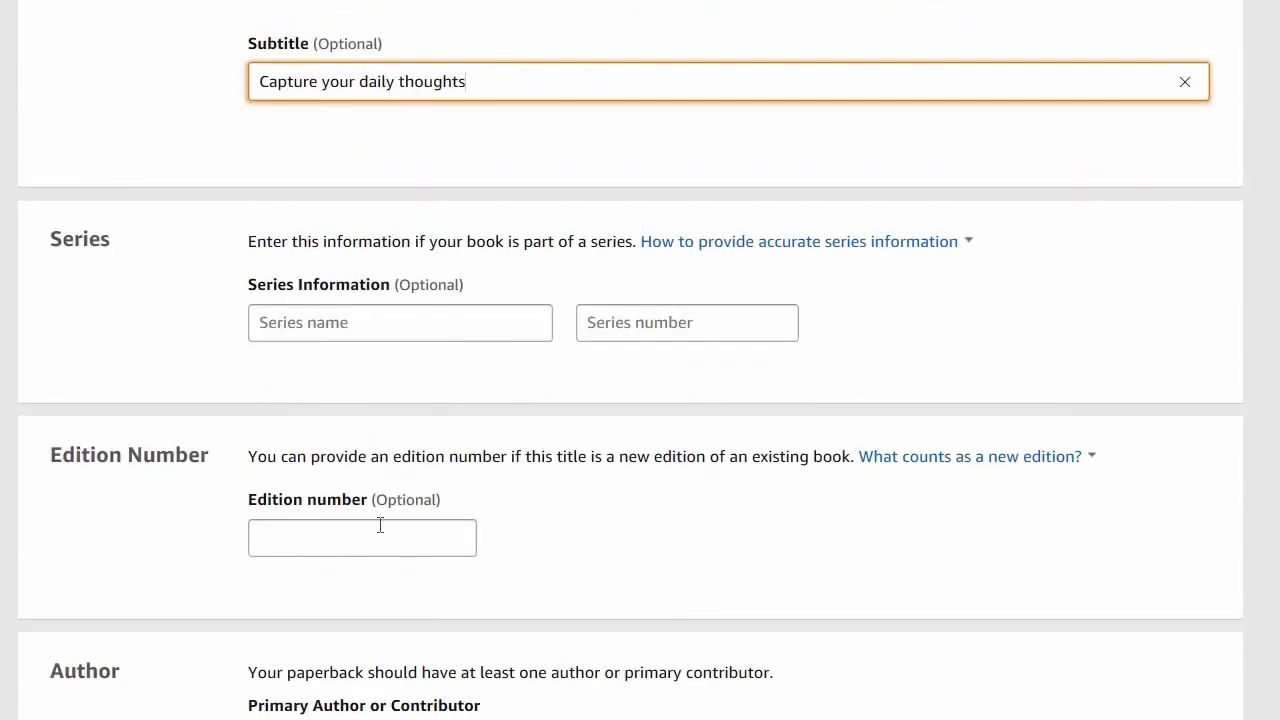
{"action": "scroll", "coordinate": [469, 437], "scroll_direction": "down", "scroll_amount": 4}
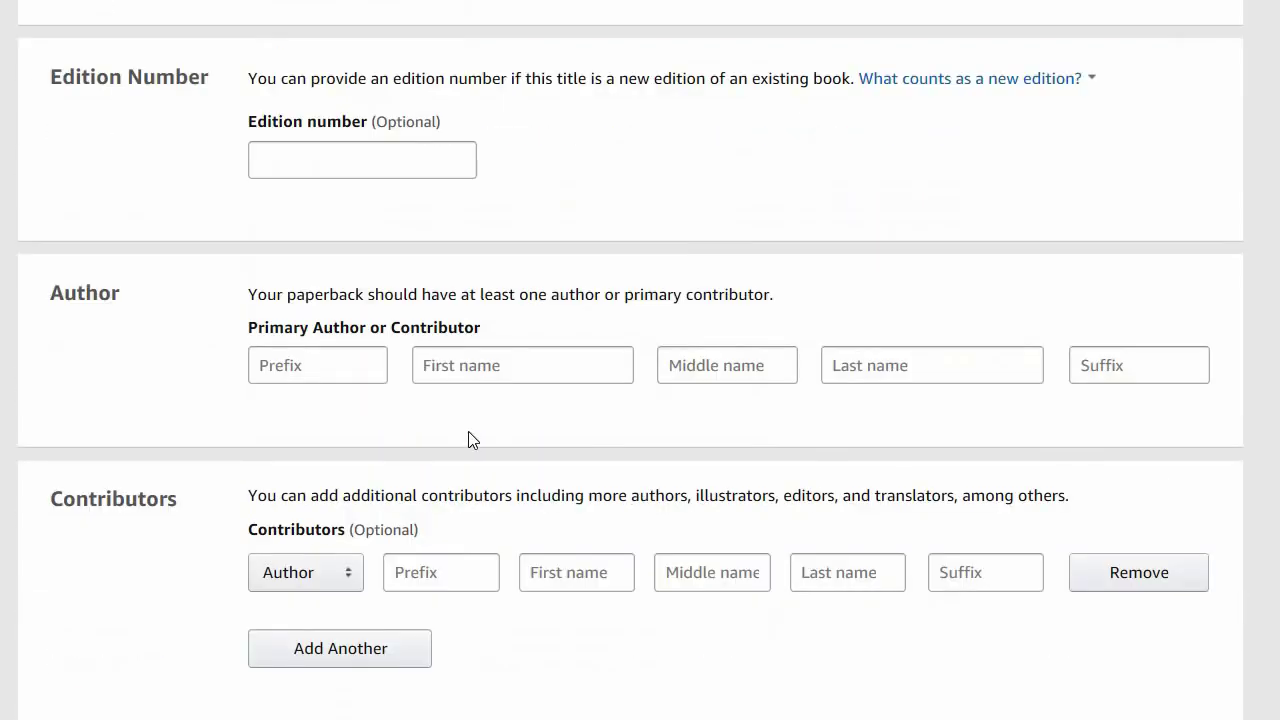
{"action": "left_click", "coordinate": [975, 376]}
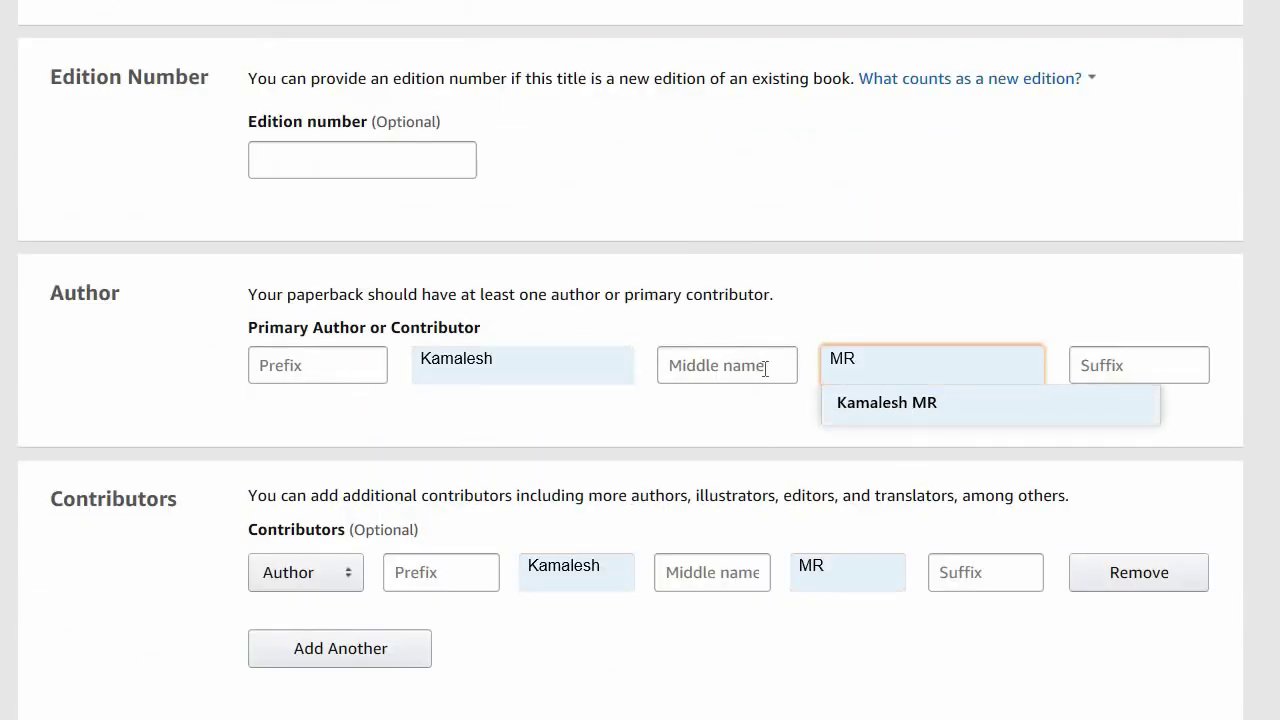
{"action": "left_click", "coordinate": [507, 378]}
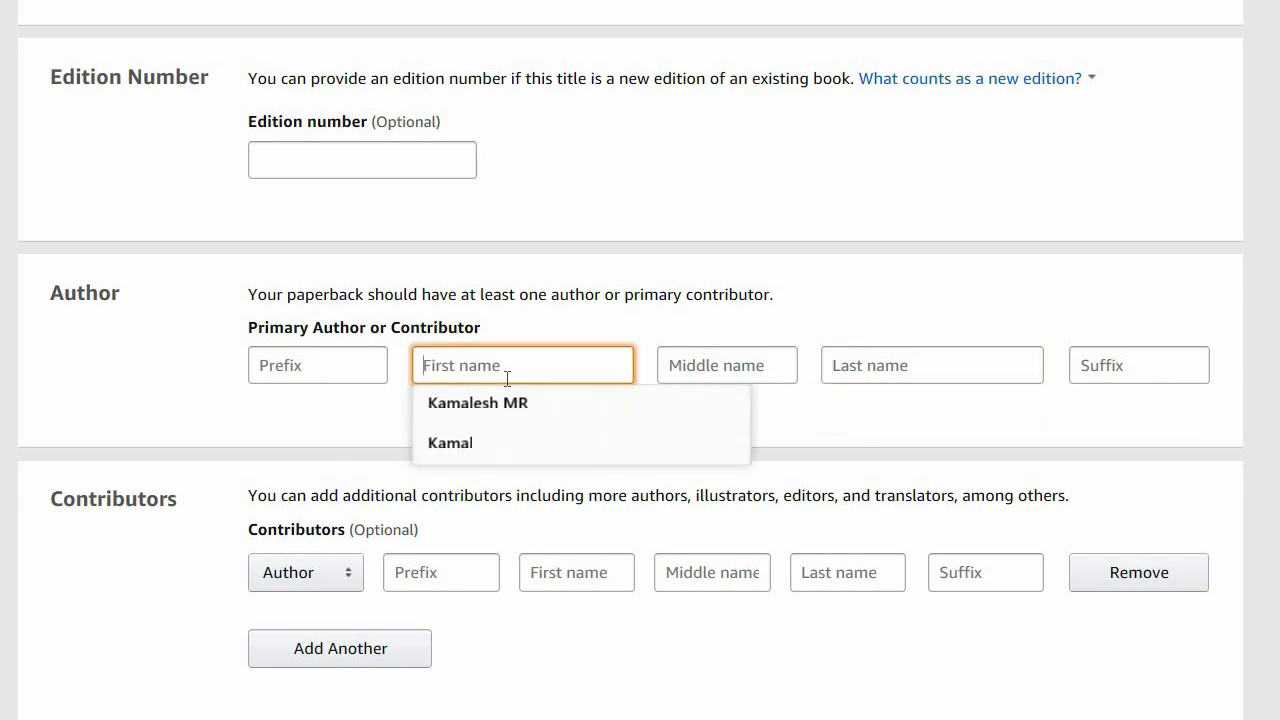
{"action": "type", "text": "Kamal"}
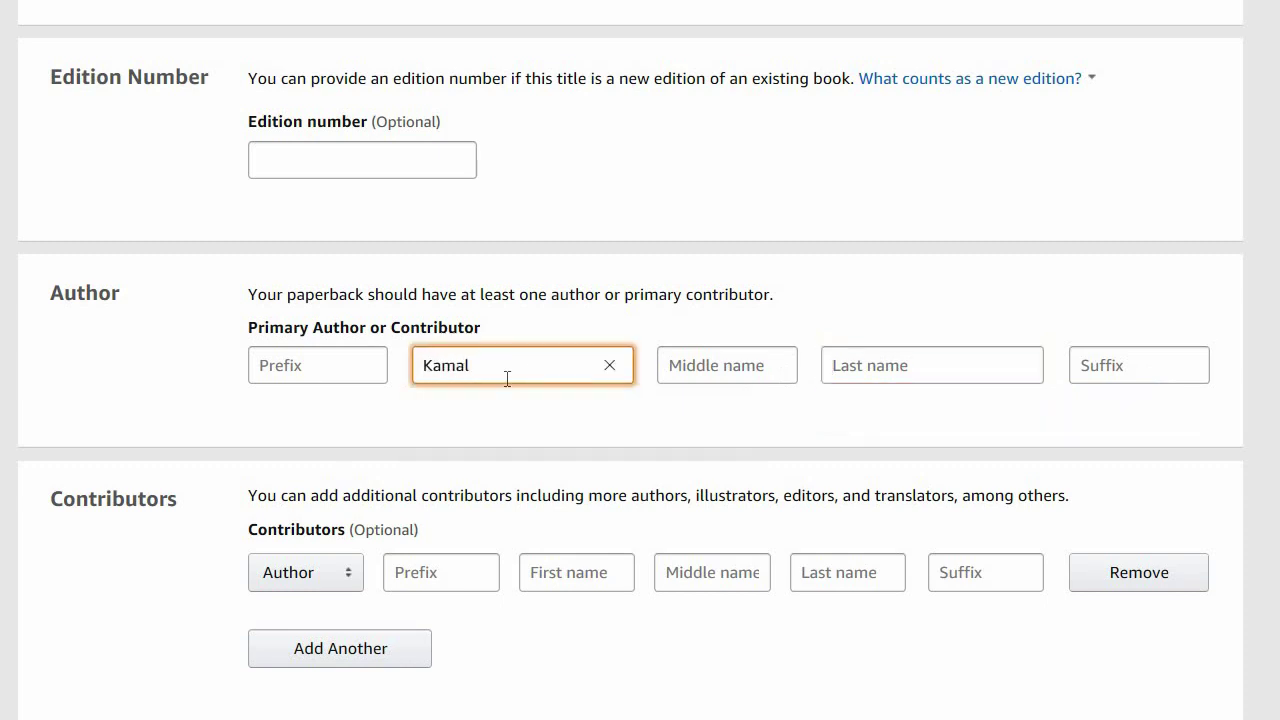
{"action": "key", "text": "Tab"}
{"action": "key", "text": "Tab"}
{"action": "type", "text": "m"}
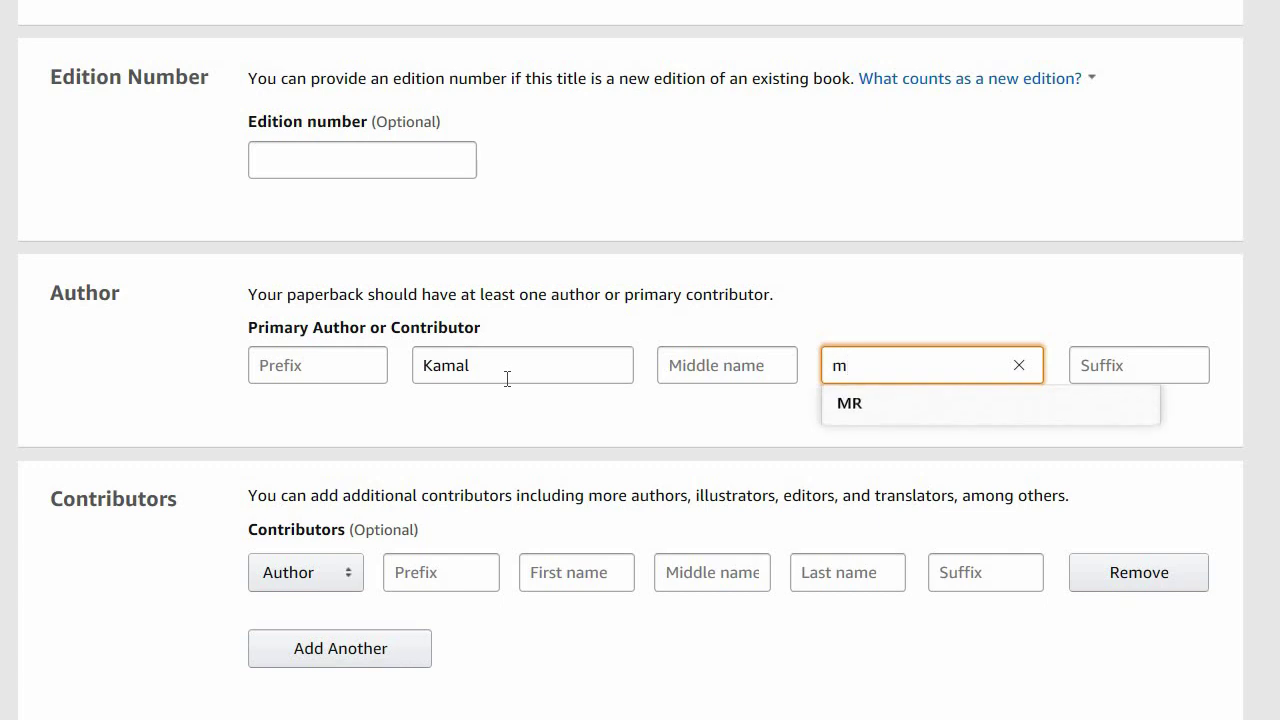
{"action": "key", "text": "BackSpace"}
{"action": "type", "text": "R"}
{"action": "key", "text": "BackSpace"}
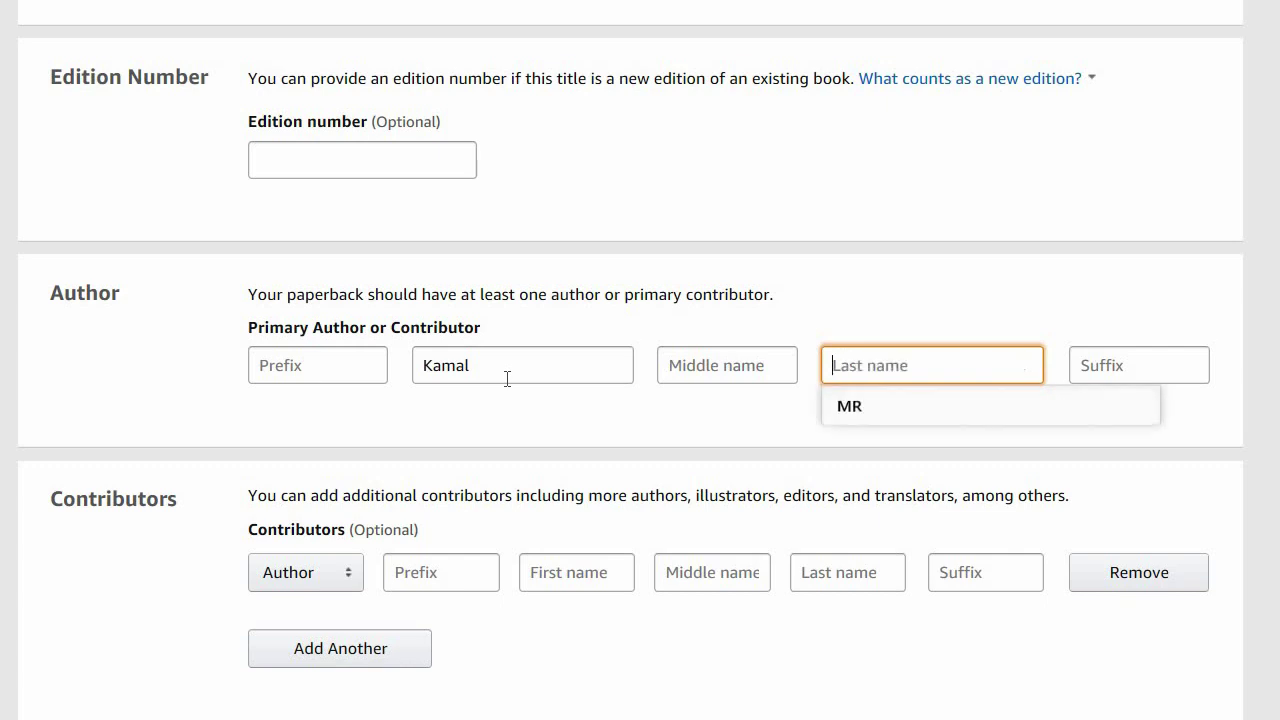
{"action": "type", "text": "MR"}
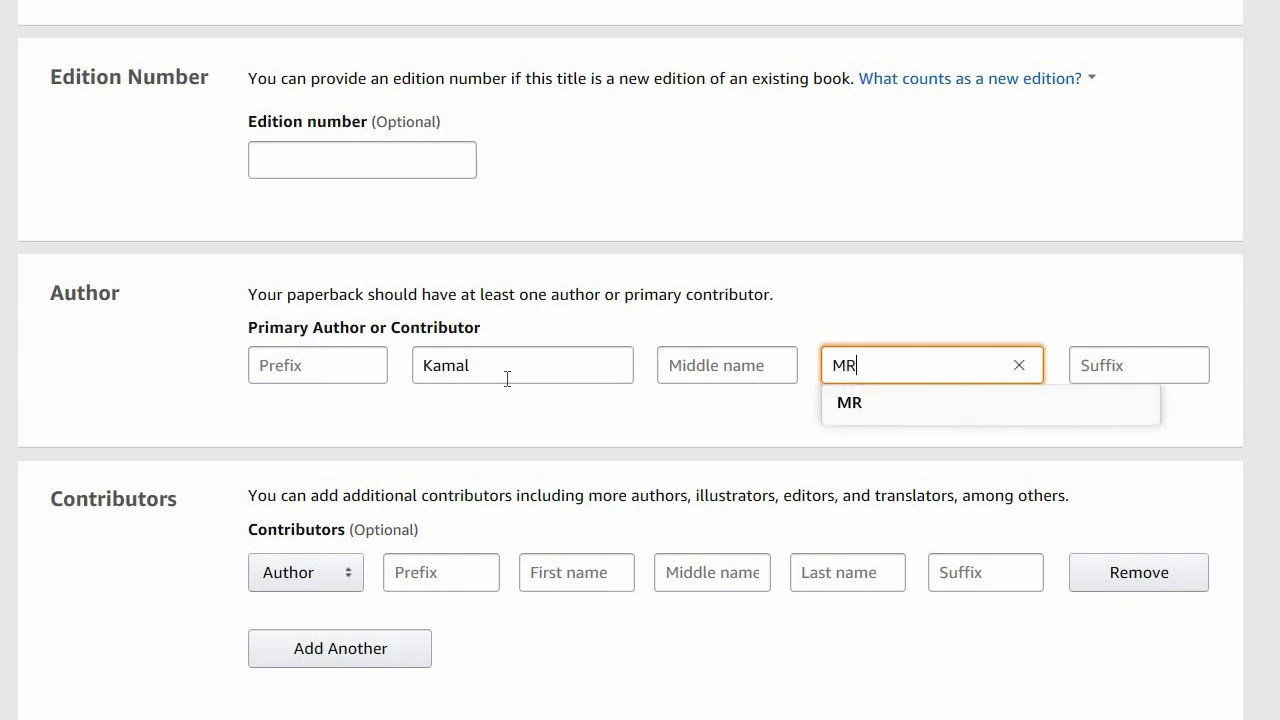
{"action": "left_click", "coordinate": [418, 422]}
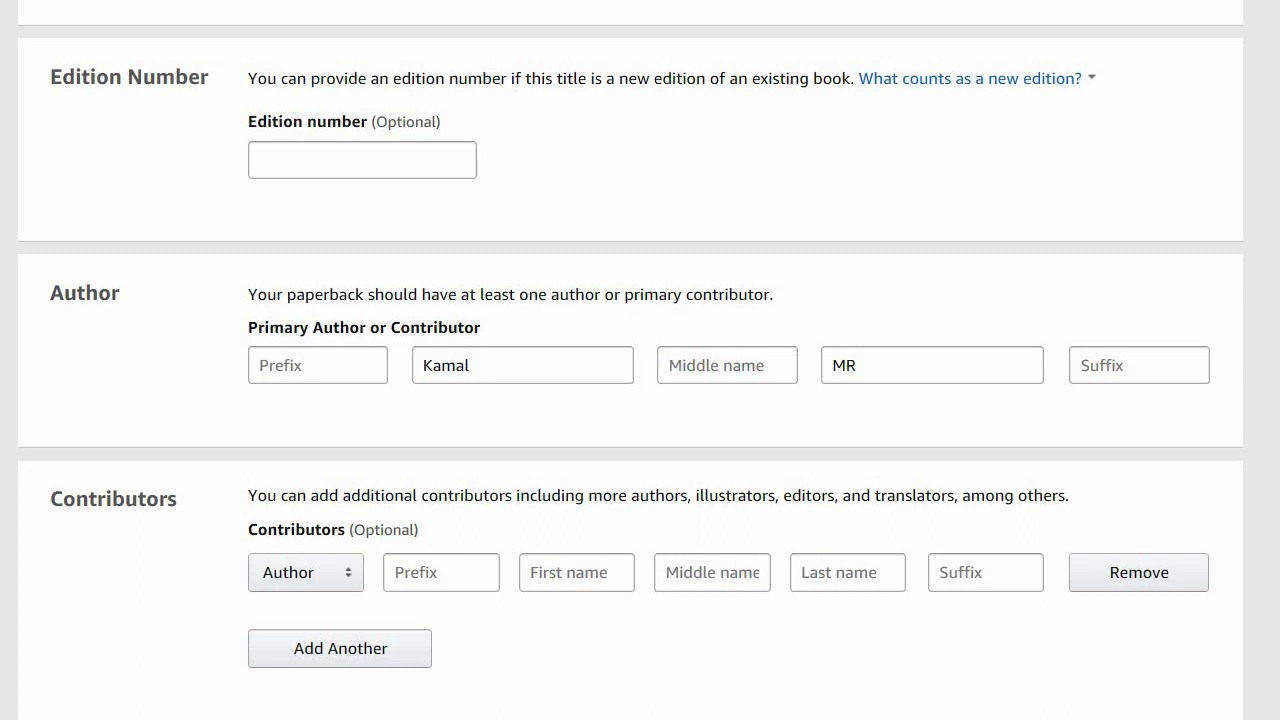
Enter "This will be used to capture your daily thoughts" as the book's description and declare ownership of the copyright and publishing rights
{"action": "scroll", "coordinate": [640, 360], "scroll_direction": "down", "scroll_amount": 3}
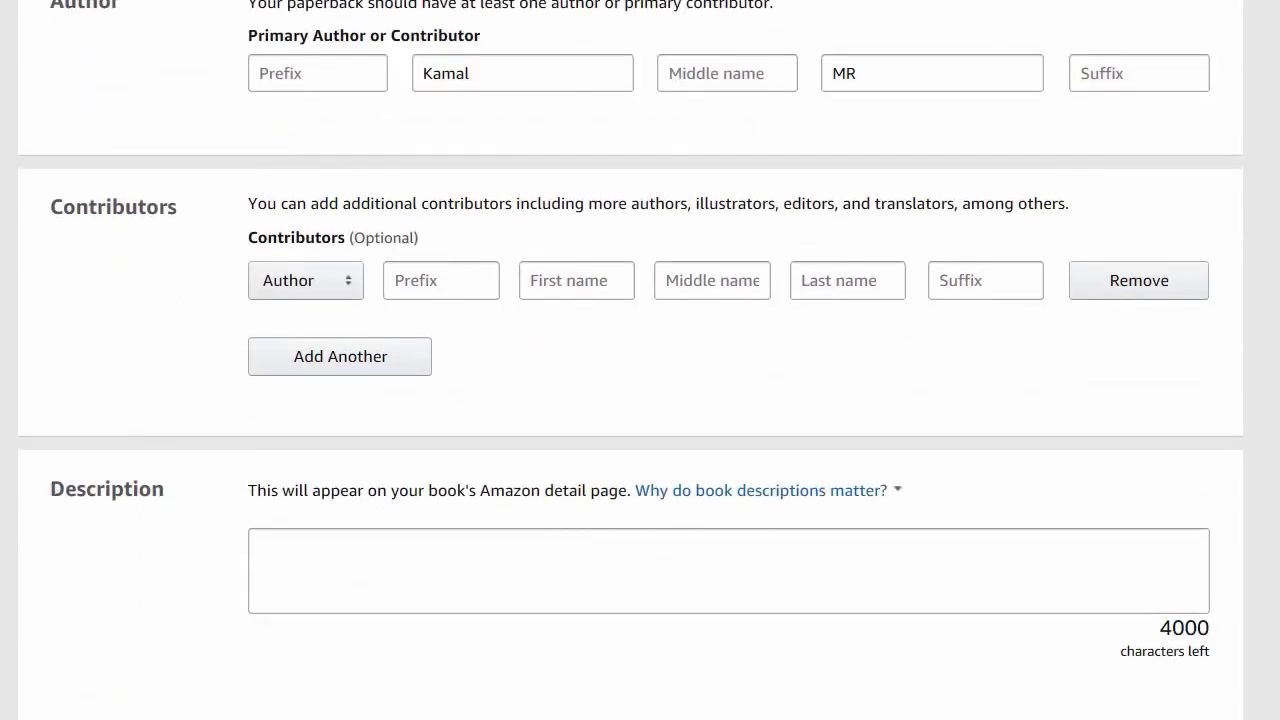
{"action": "scroll", "coordinate": [937, 669], "scroll_direction": "down", "scroll_amount": 2}
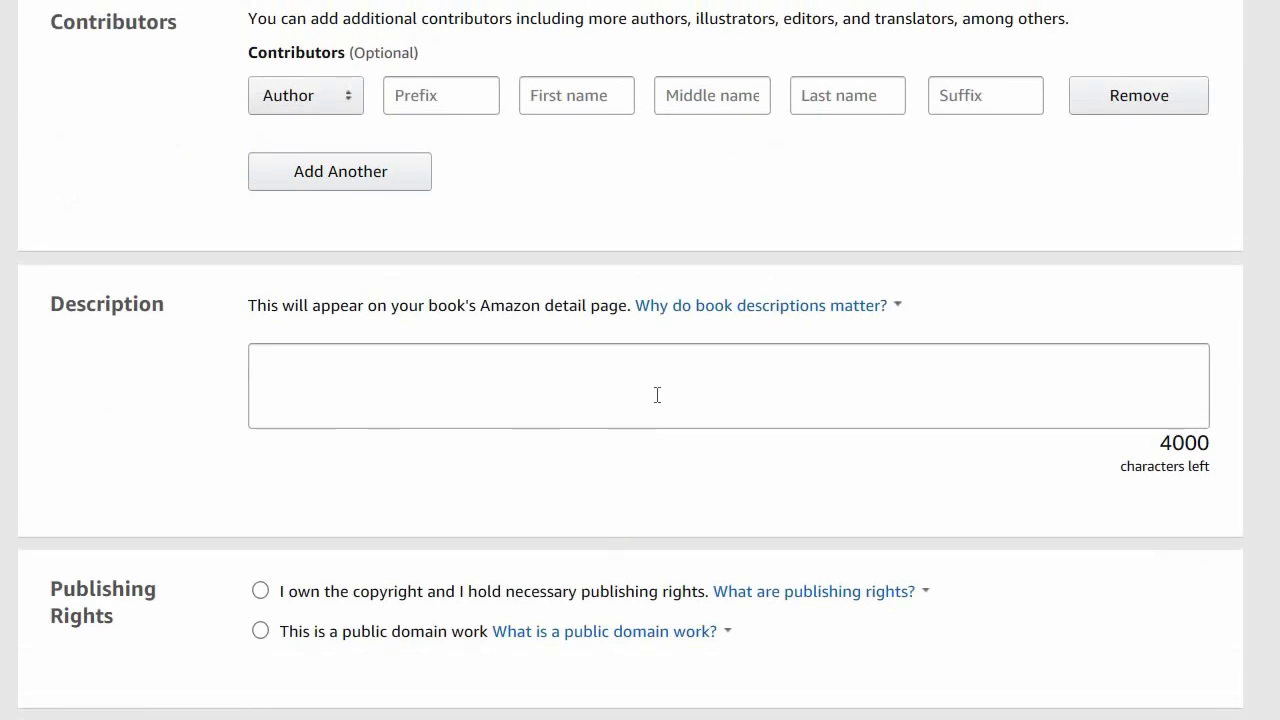
{"action": "left_click", "coordinate": [657, 395]}
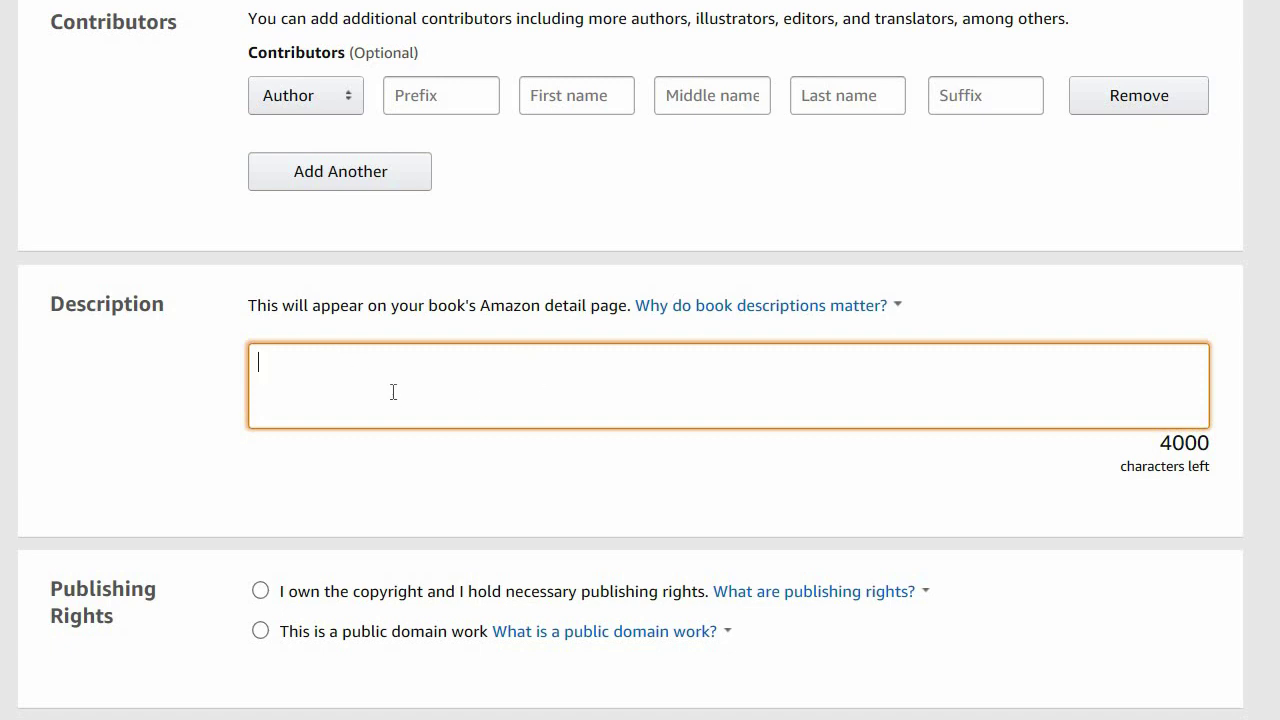
{"action": "type", "text": "This w"}
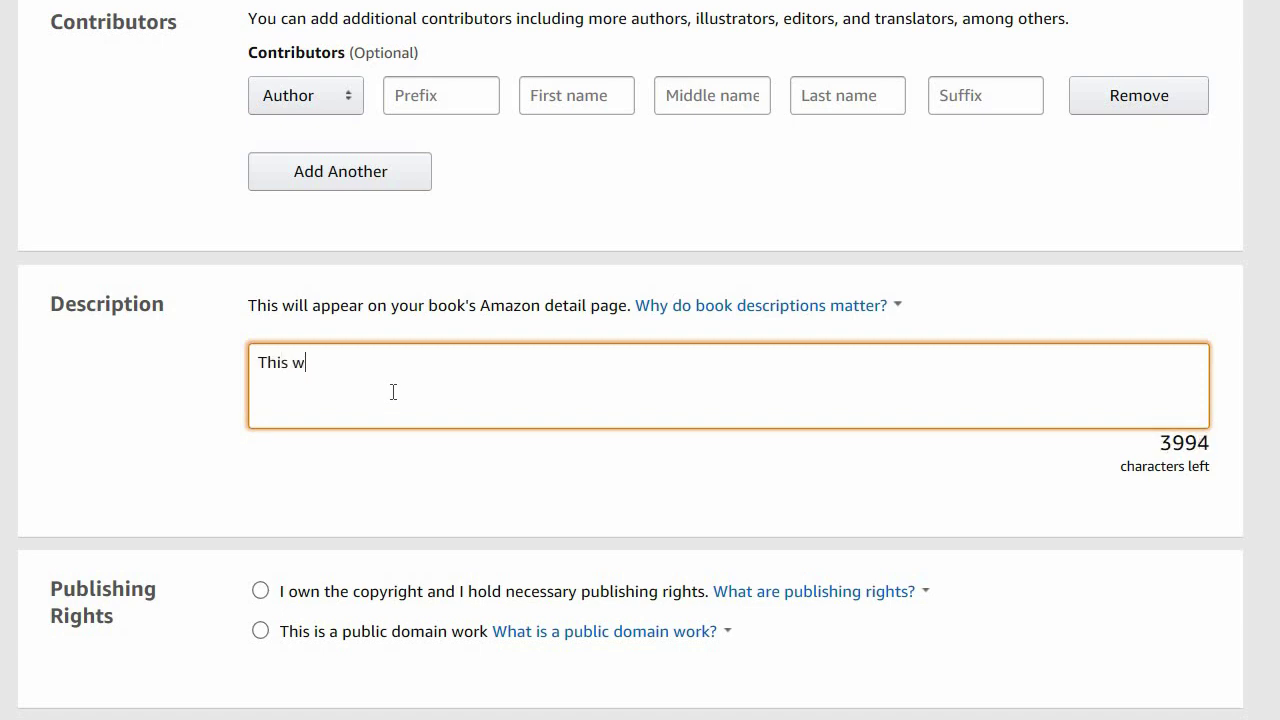
{"action": "type", "text": "ill be used to c"}
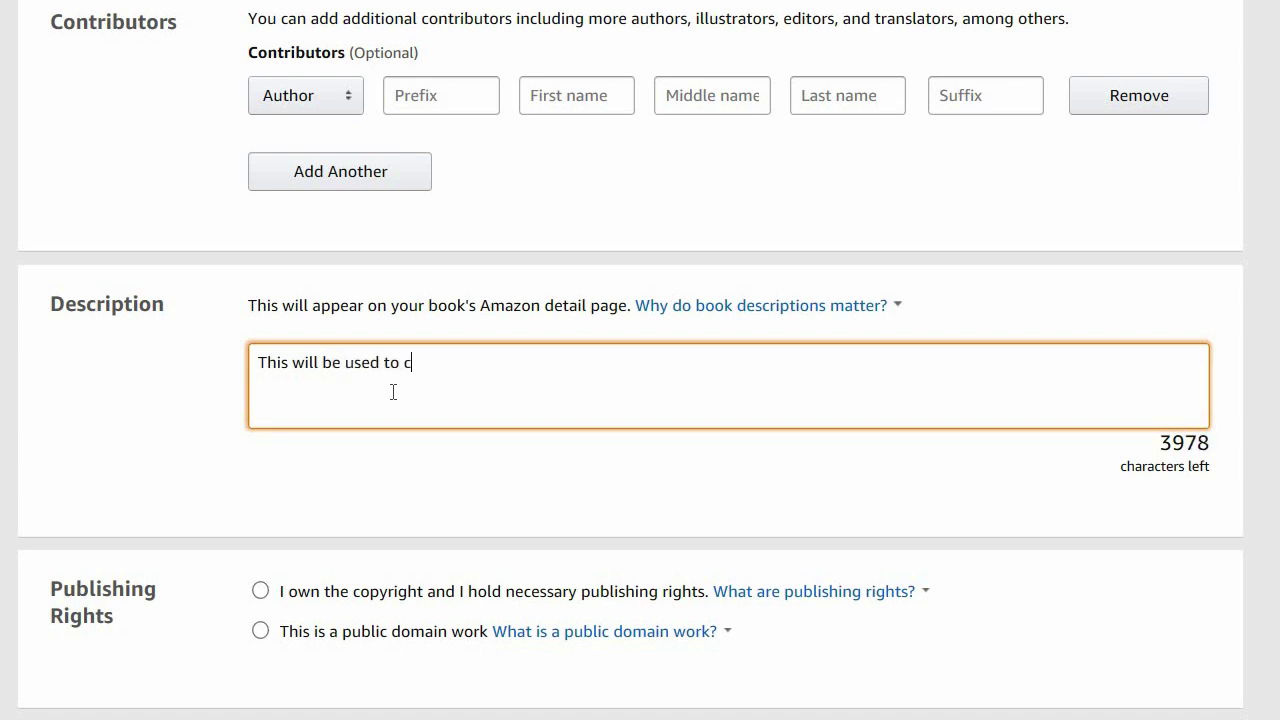
{"action": "type", "text": "apture your "}
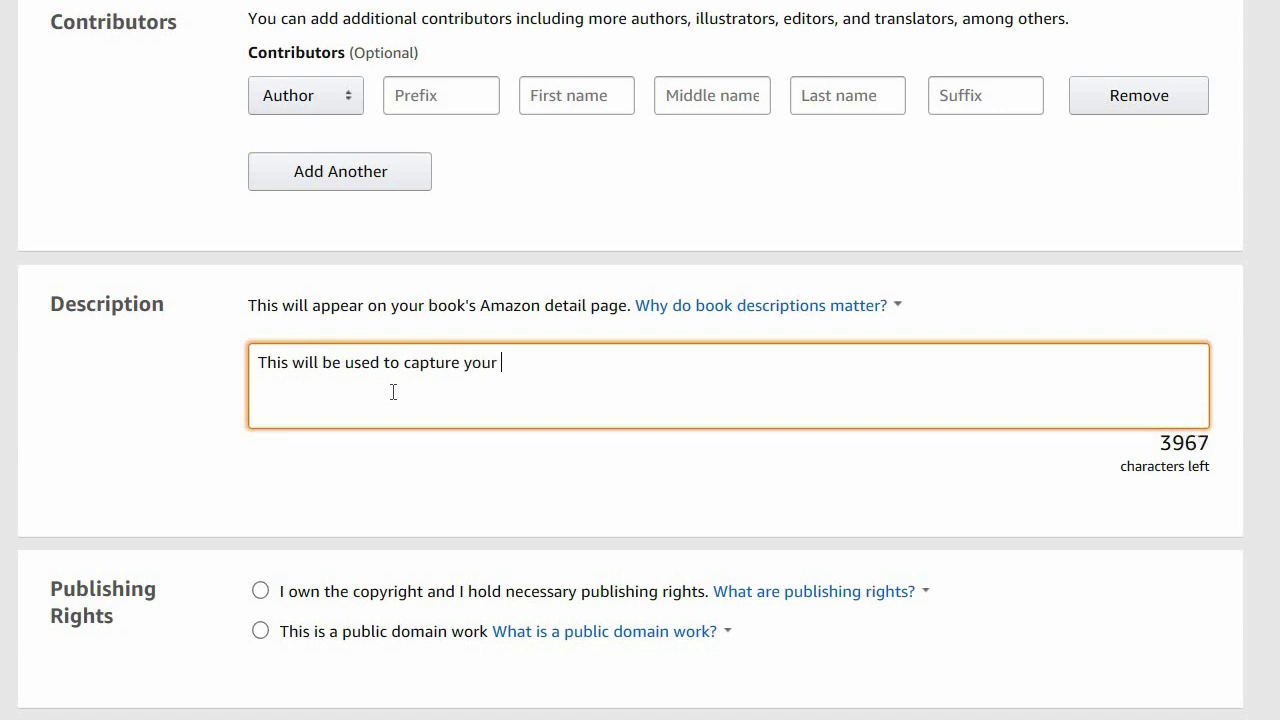
{"action": "type", "text": "daily thoughts"}
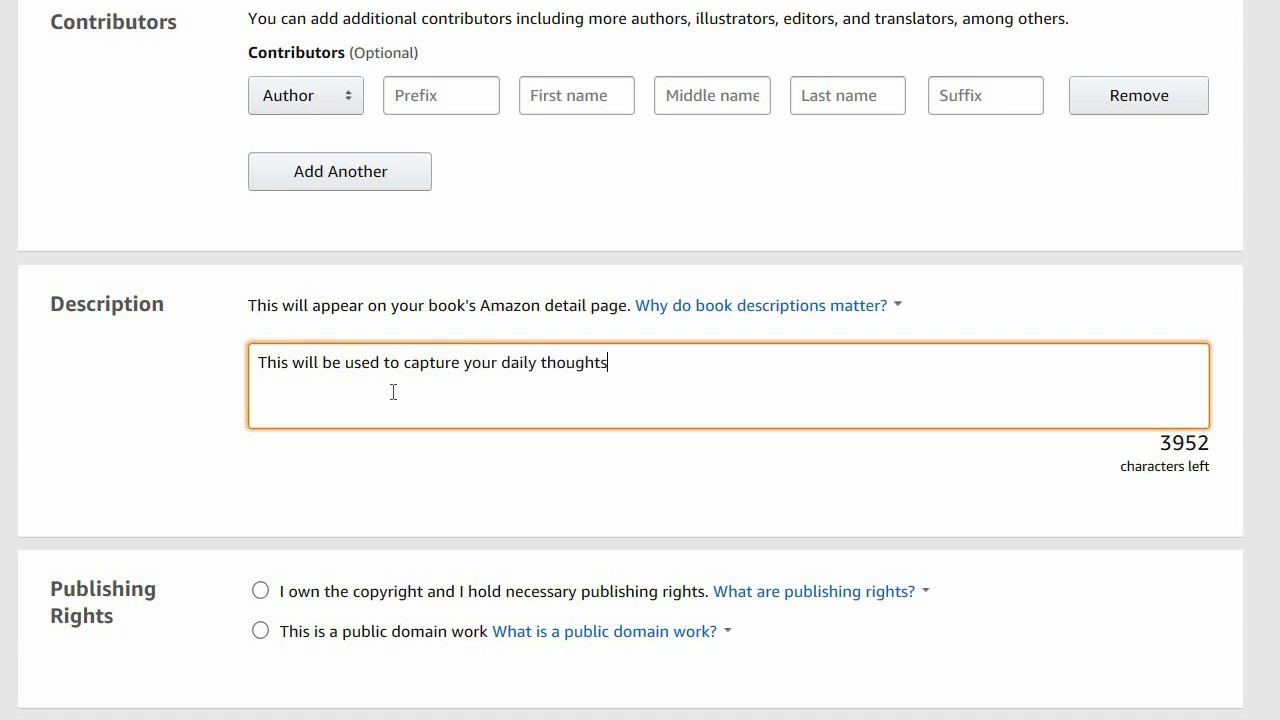
{"action": "left_click", "coordinate": [268, 592]}
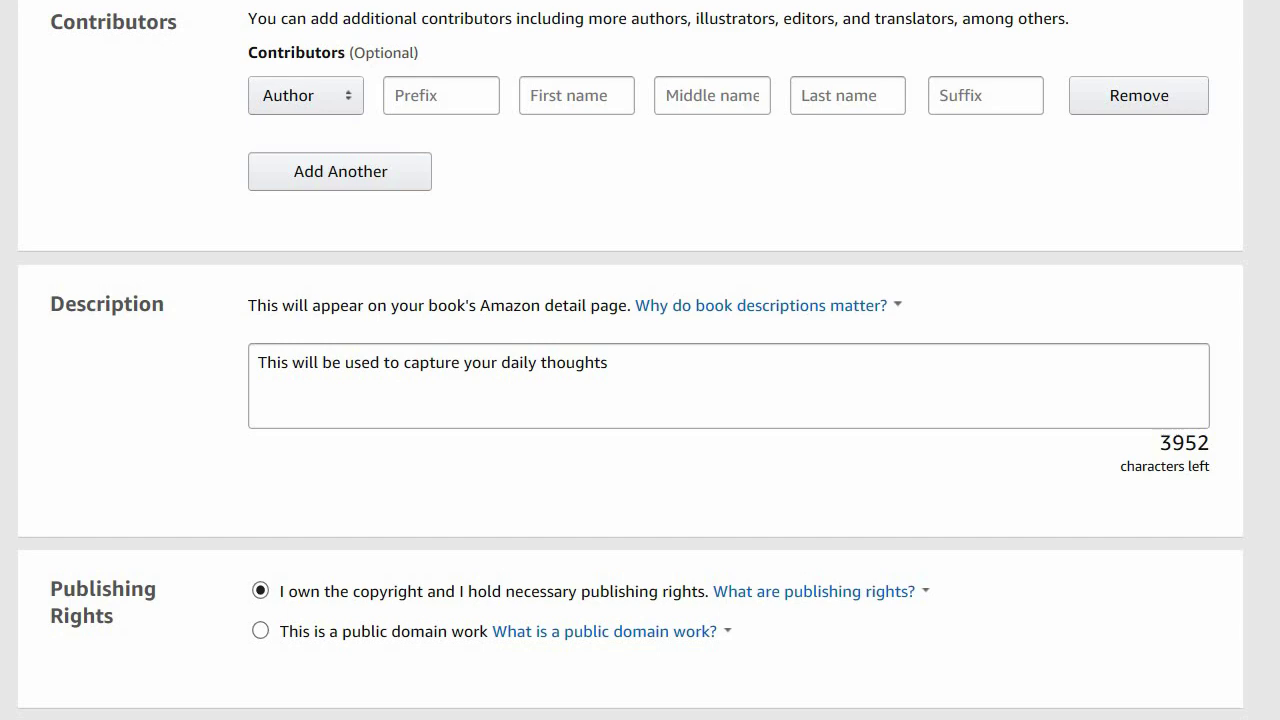
Add the keywords "daily planner", "planner" and "journal" to the paperback
{"action": "scroll", "coordinate": [590, 400], "scroll_direction": "down", "scroll_amount": 5}
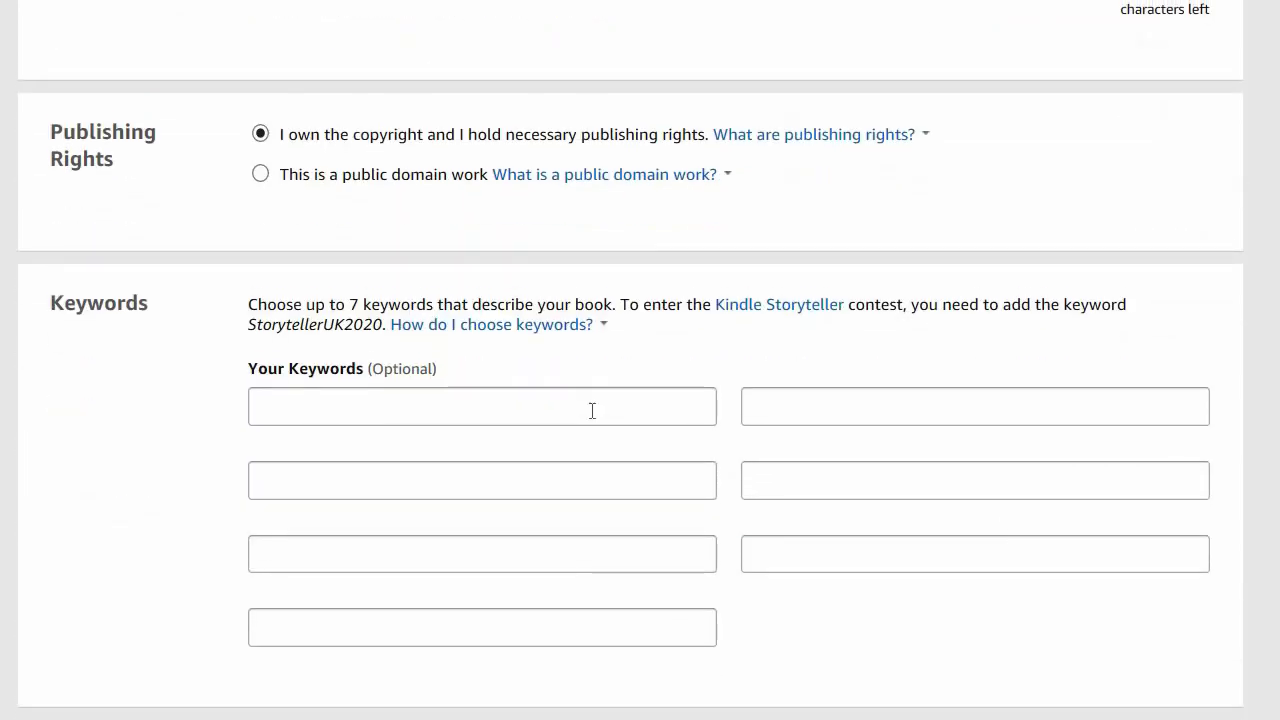
{"action": "left_click", "coordinate": [592, 411]}
{"action": "type", "text": "daily"}
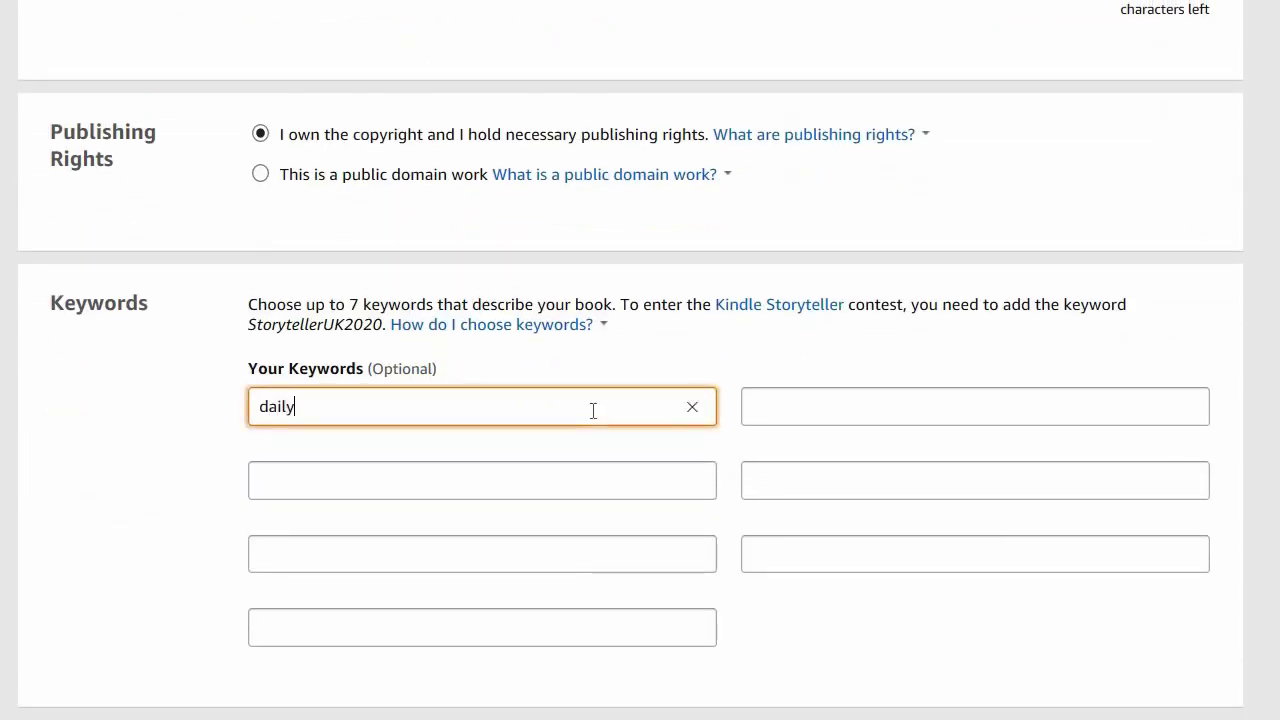
{"action": "type", "text": " planner"}
{"action": "key", "text": "Tab"}
{"action": "type", "text": "planner"}
{"action": "key", "text": "Tab"}
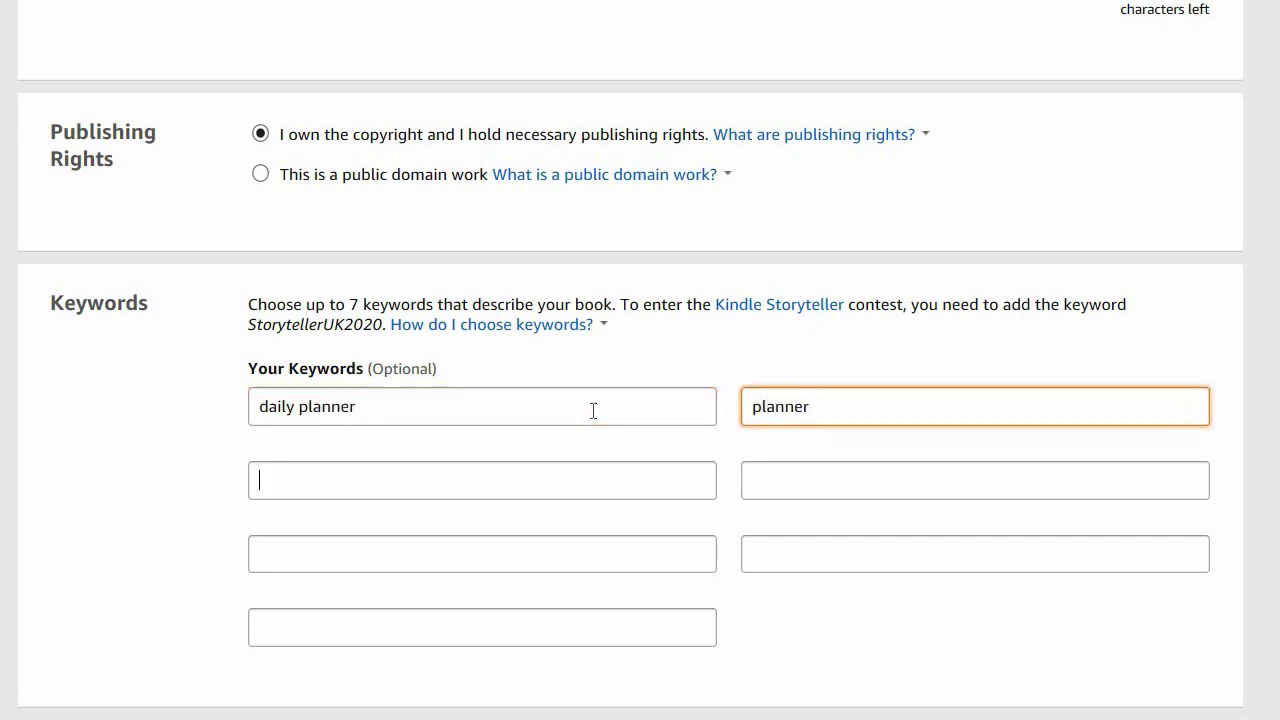
{"action": "type", "text": "journal"}
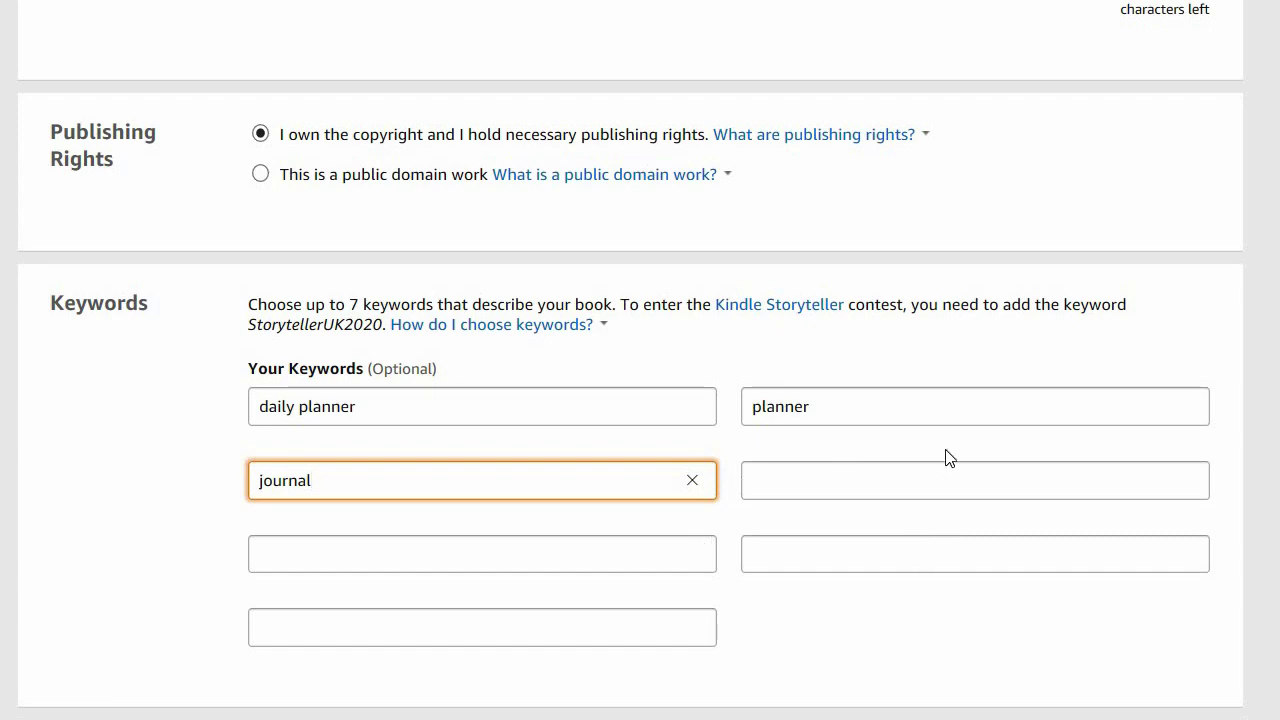
Open the browse category selection for the paperback
{"action": "scroll", "coordinate": [446, 397], "scroll_direction": "down", "scroll_amount": 5}
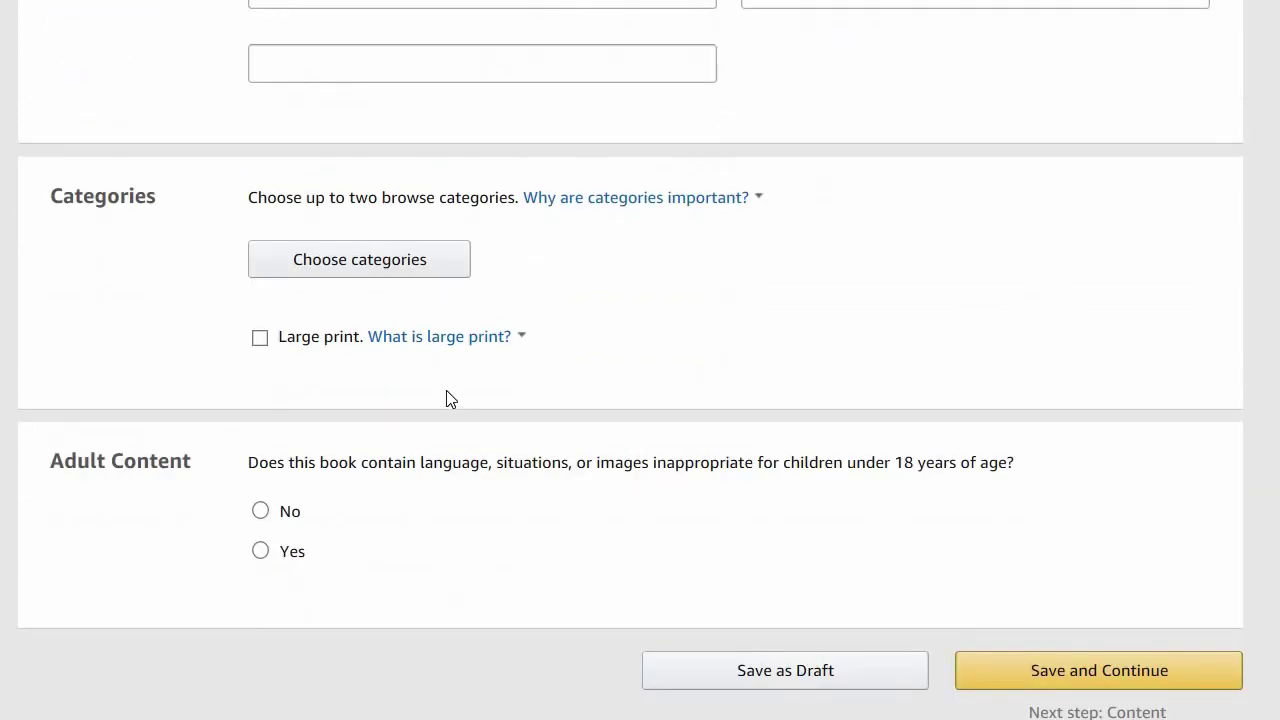
{"action": "left_click", "coordinate": [378, 263]}
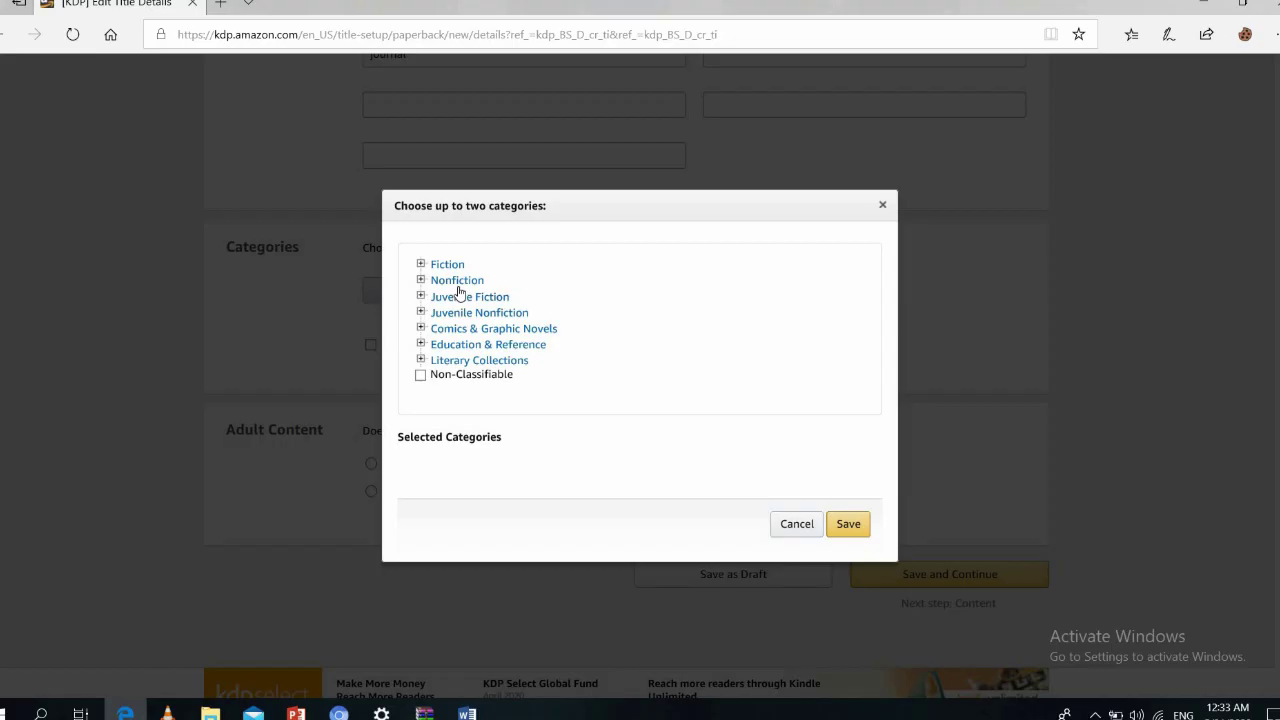
Switch to the other browser and examine the best-seller categories in the "My Bible Study Journal" listing's product details on Amazon
{"action": "left_click", "coordinate": [339, 713]}
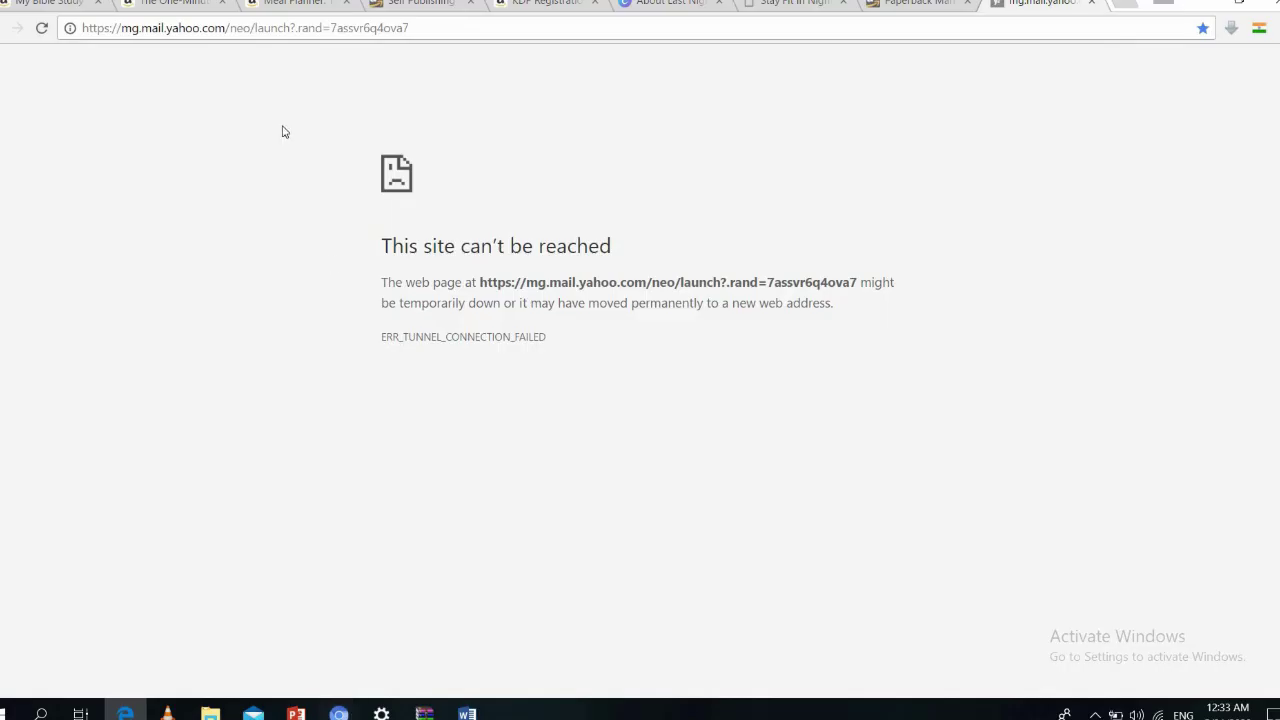
{"action": "left_click", "coordinate": [42, 8]}
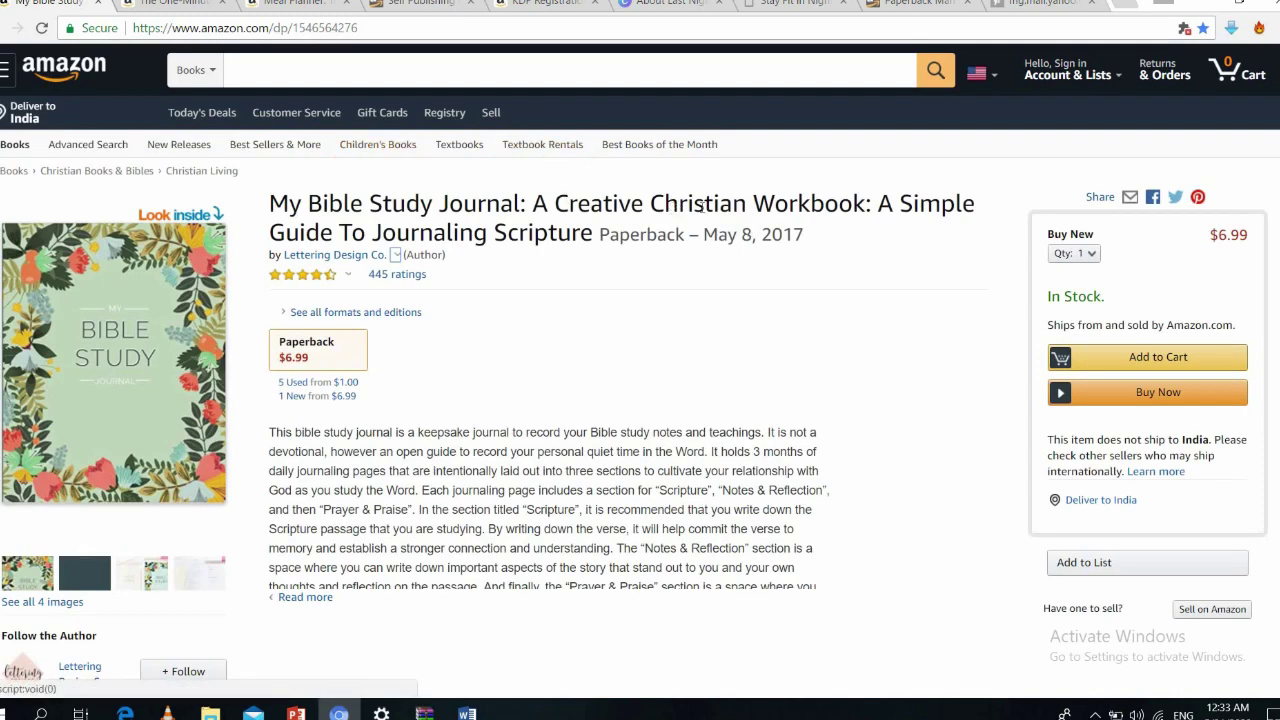
{"action": "scroll", "coordinate": [640, 360], "scroll_direction": "down", "scroll_amount": 10}
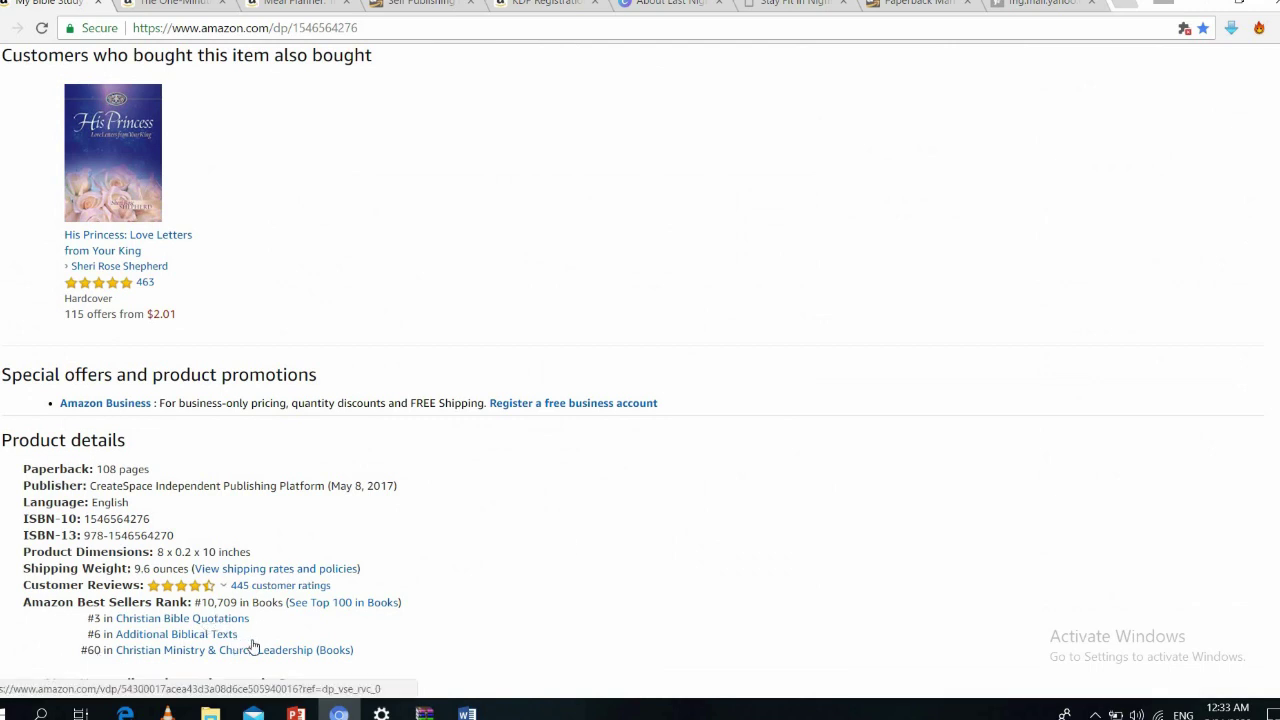
{"action": "scroll", "coordinate": [250, 650], "scroll_direction": "down", "scroll_amount": 3}
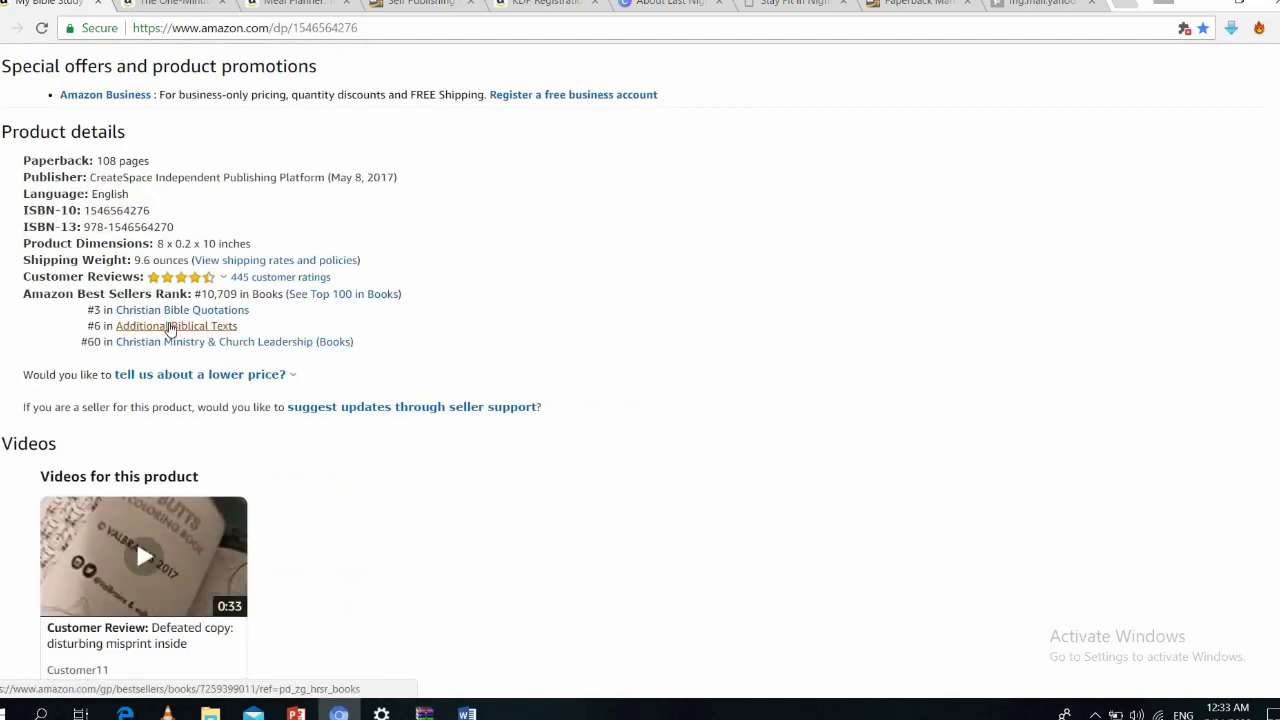
Switch back to KDP in Microsoft Edge and save Nonfiction > Self-Help > Creativity as the book's category
{"action": "left_click", "coordinate": [125, 713]}
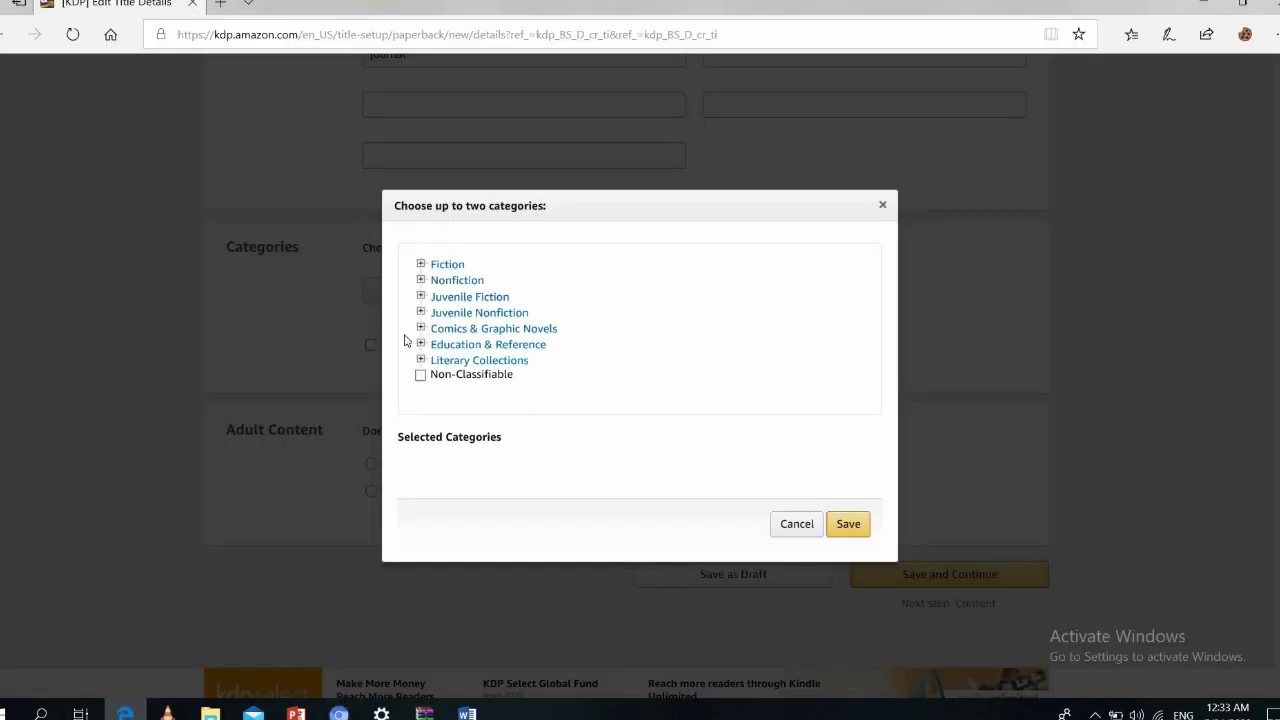
{"action": "left_click", "coordinate": [421, 280]}
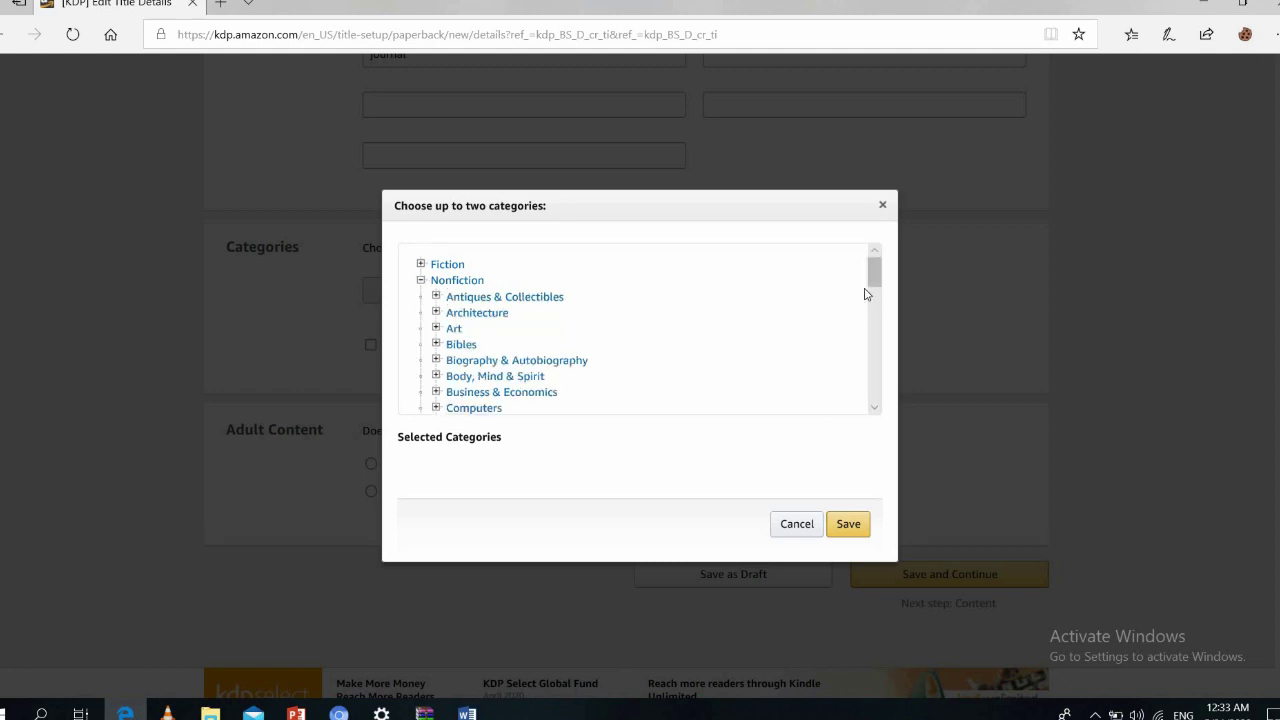
{"action": "left_click_drag", "start_coordinate": [874, 274], "coordinate": [874, 364]}
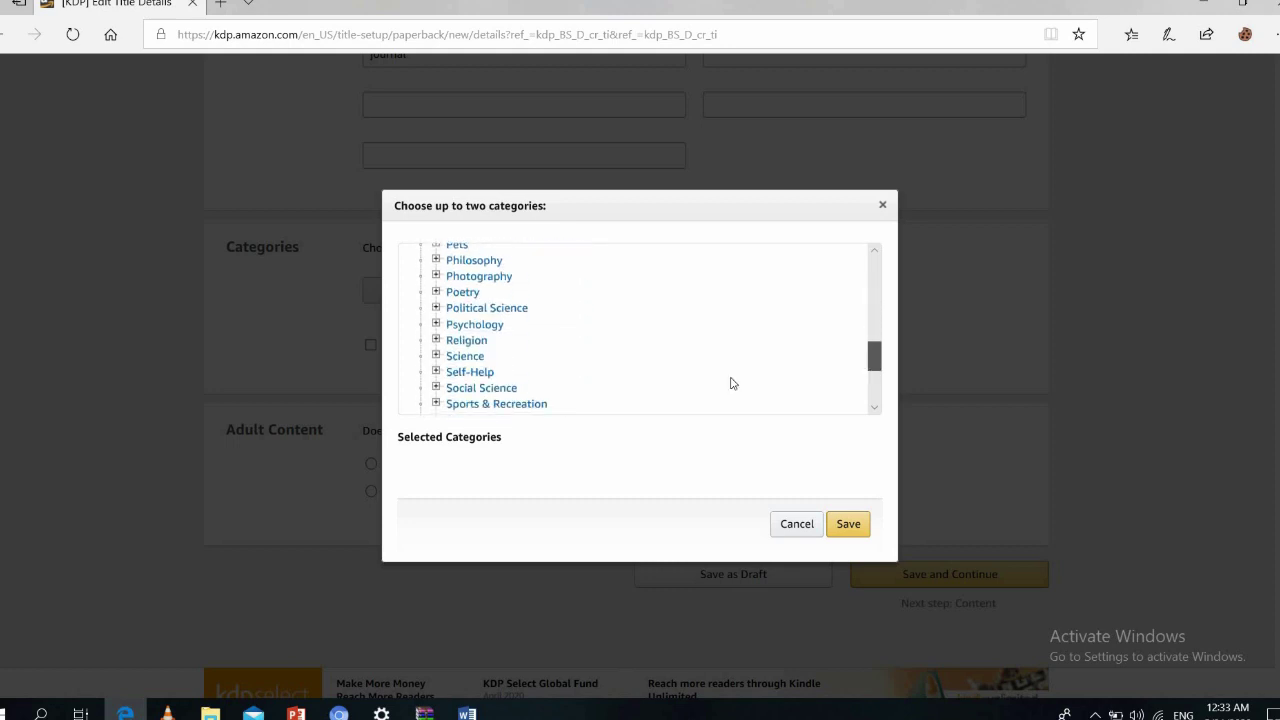
{"action": "left_click", "coordinate": [437, 372]}
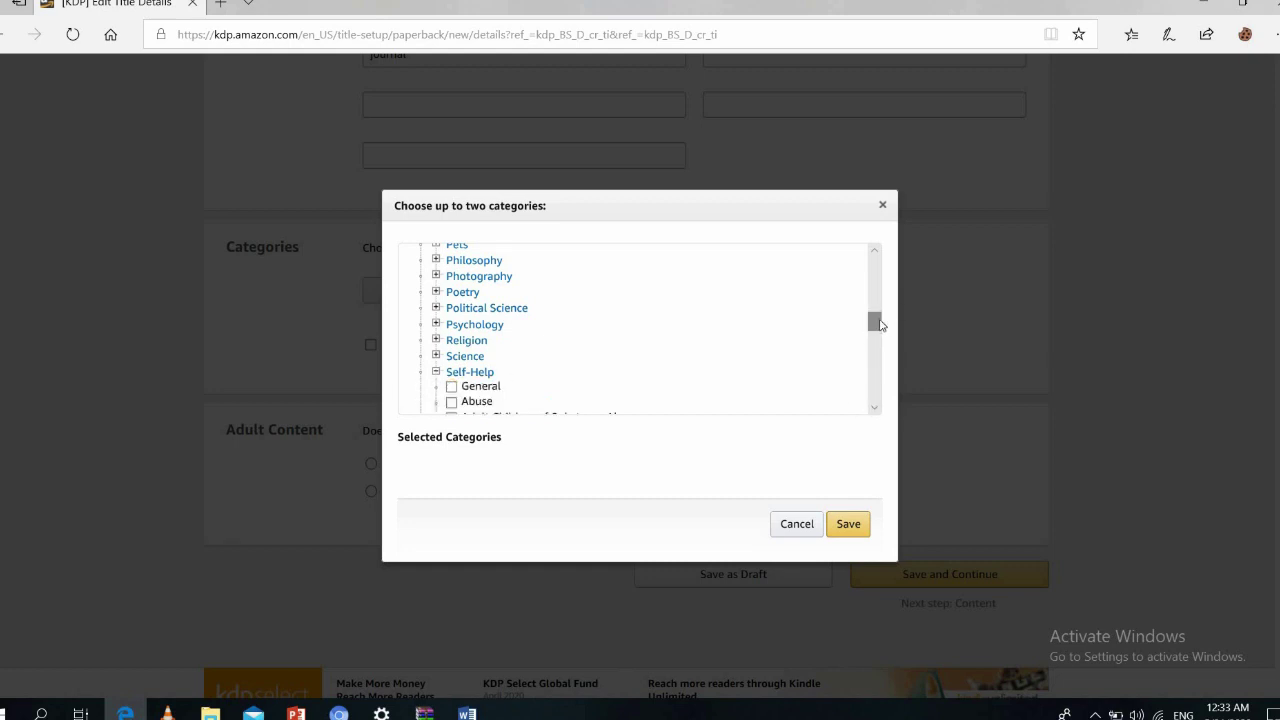
{"action": "mouse_move", "coordinate": [880, 324]}
{"action": "left_mouse_down"}
{"action": "mouse_move", "coordinate": [882, 356]}
{"action": "mouse_move", "coordinate": [884, 338]}
{"action": "left_mouse_up"}
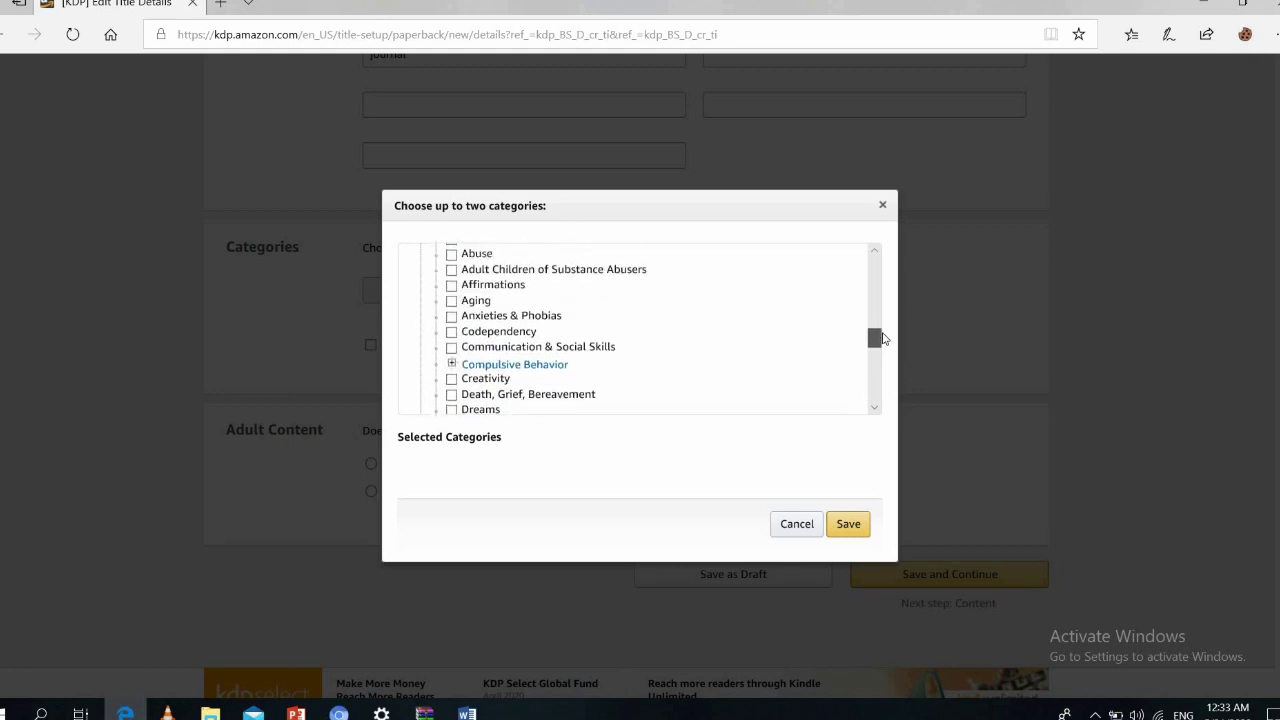
{"action": "left_click", "coordinate": [453, 381]}
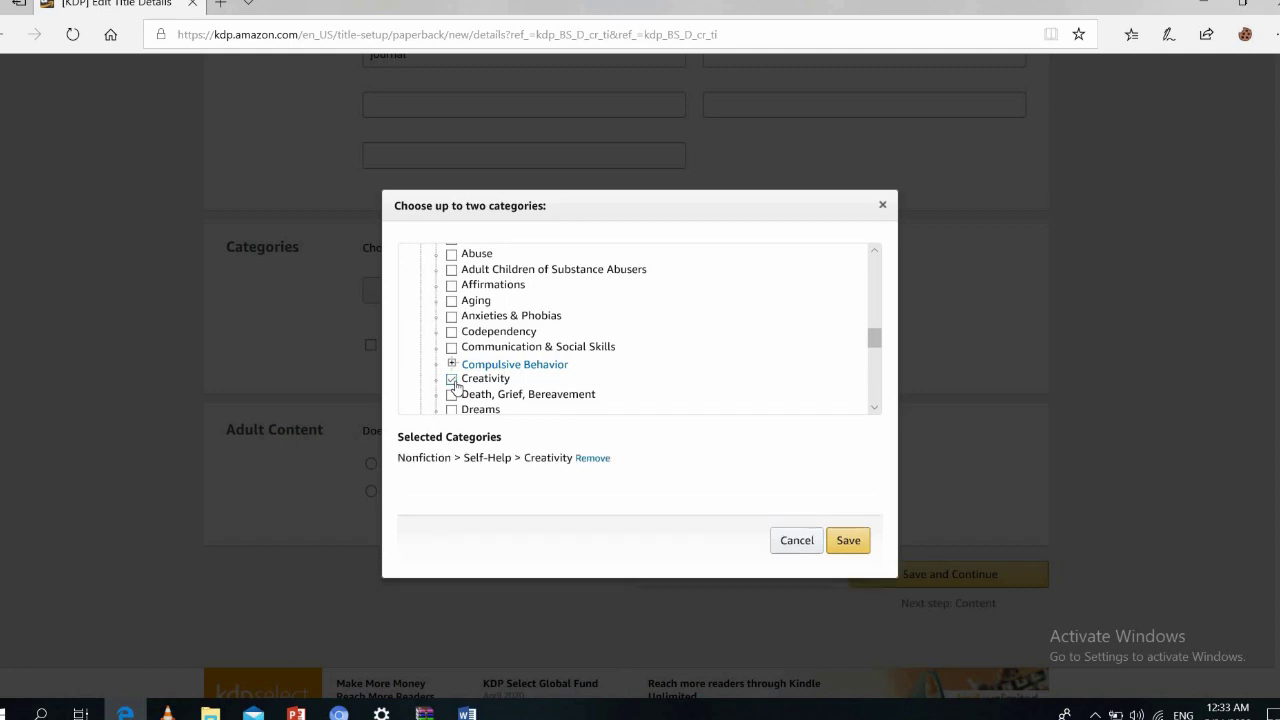
{"action": "left_click", "coordinate": [845, 541]}
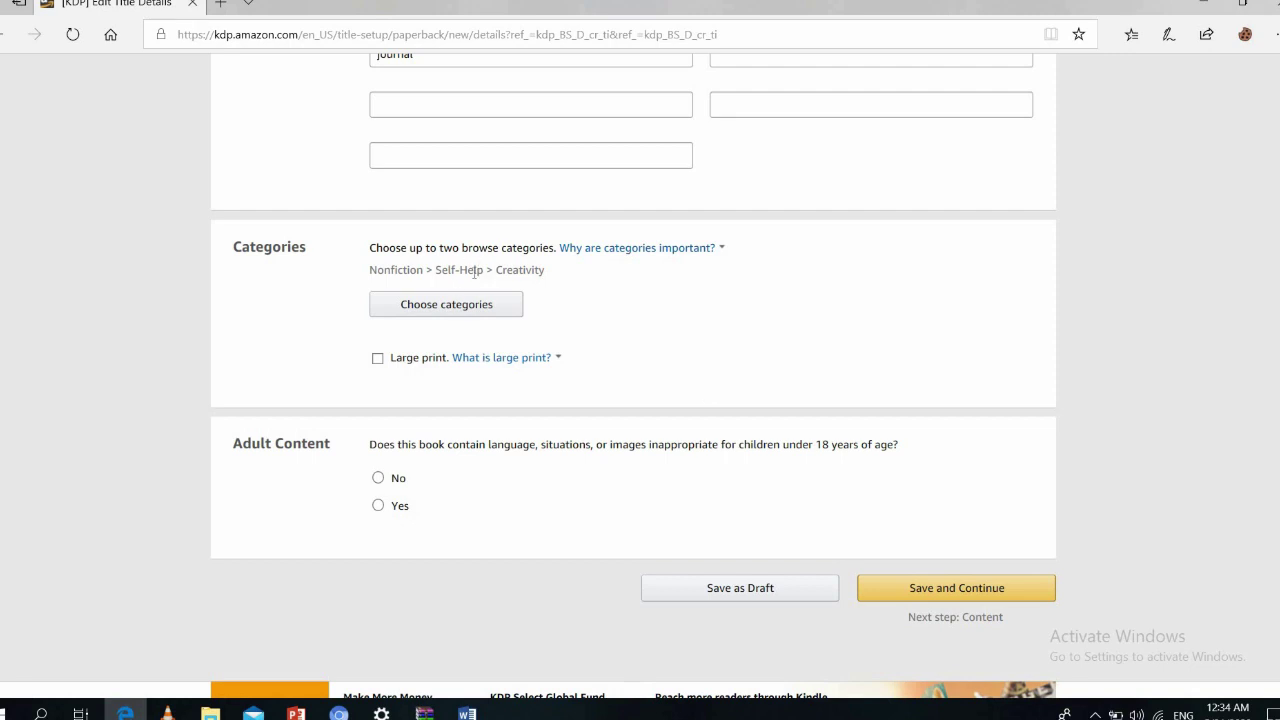
Answer No to the adult content question and save the paperback details, continuing to the content page
{"action": "left_click", "coordinate": [500, 357]}
{"action": "left_click", "coordinate": [379, 478]}
{"action": "scroll", "coordinate": [1094, 483], "scroll_direction": "down", "scroll_amount": 3}
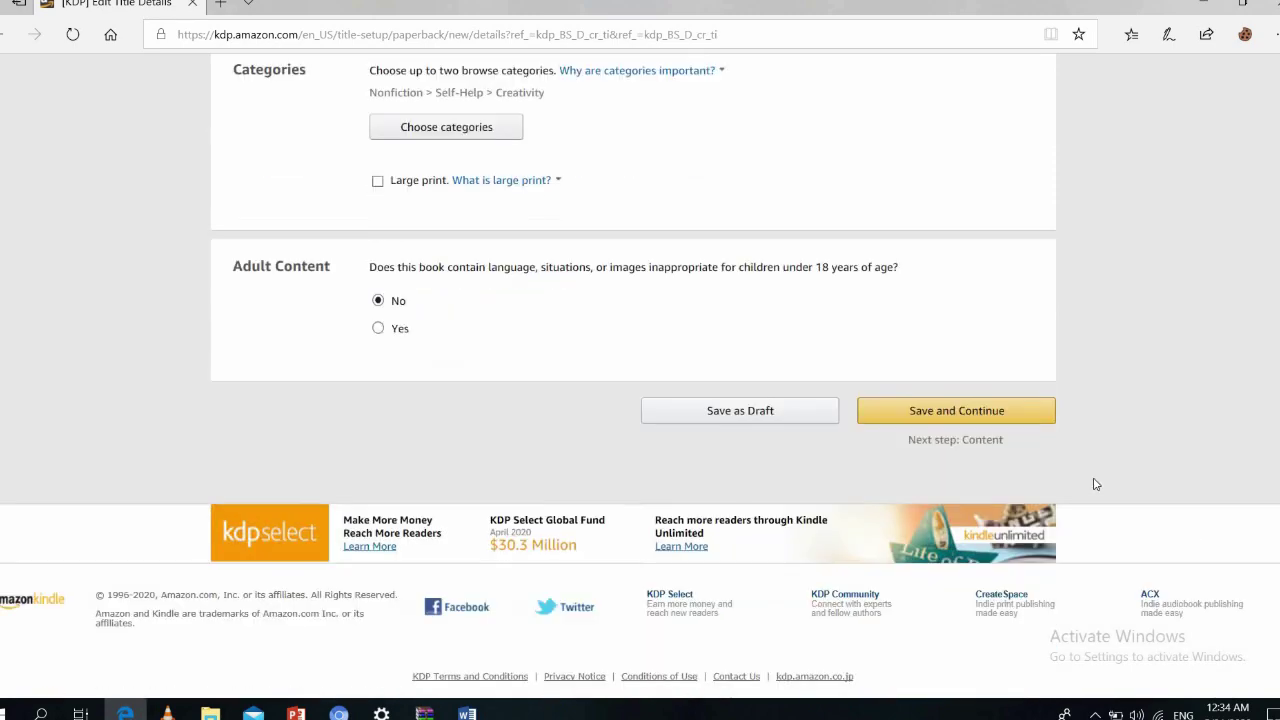
{"action": "left_click", "coordinate": [985, 420]}
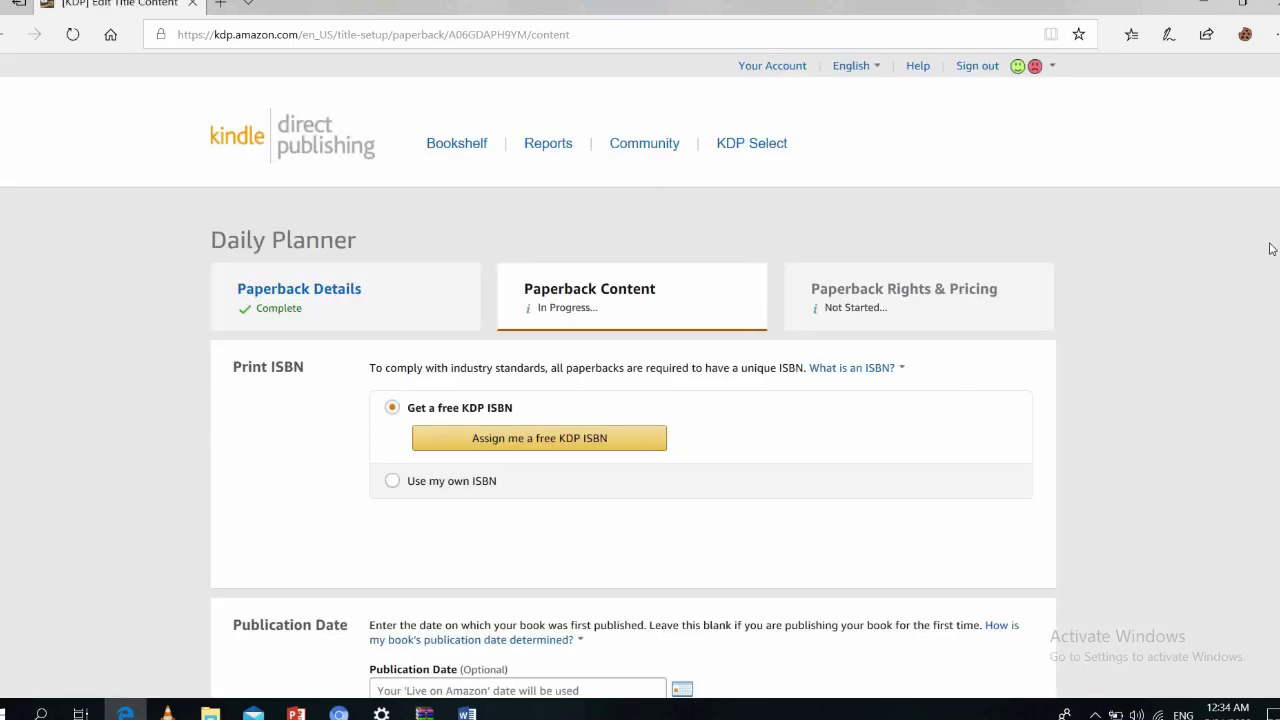
Assign a free KDP ISBN to the paperback
{"action": "scroll", "coordinate": [469, 268], "scroll_direction": "down", "scroll_amount": 2}
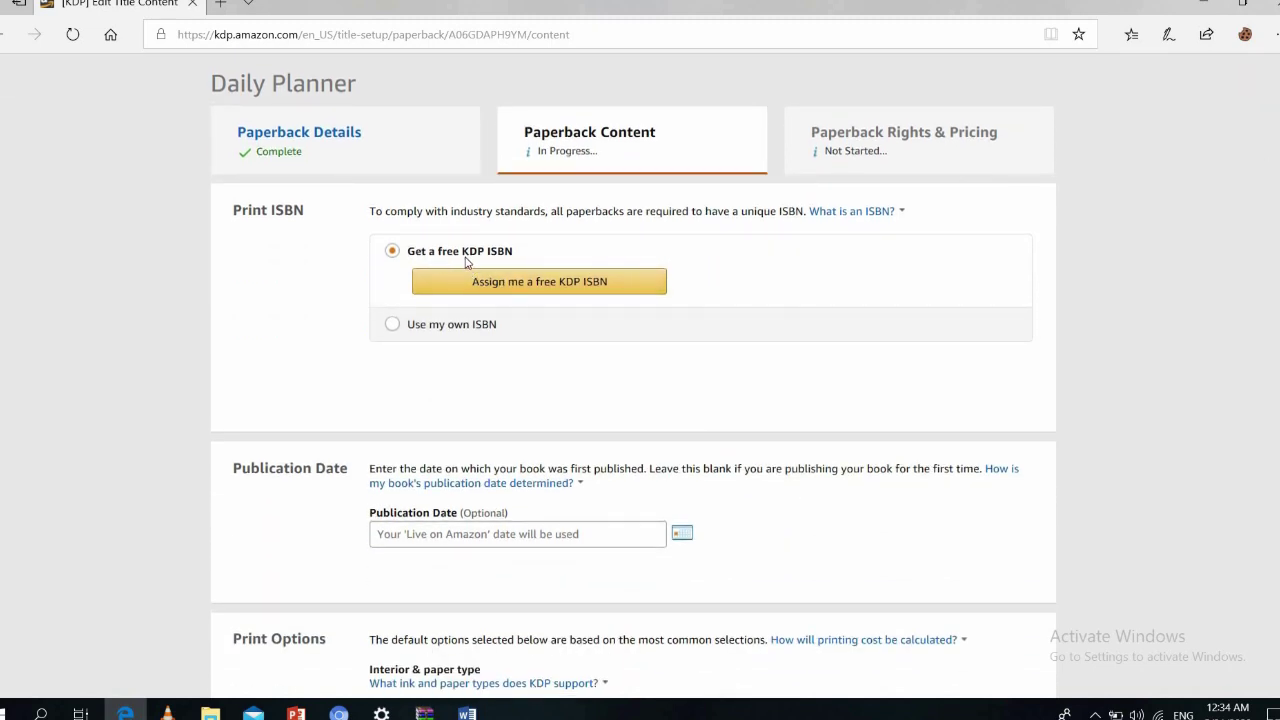
{"action": "left_click", "coordinate": [520, 288]}
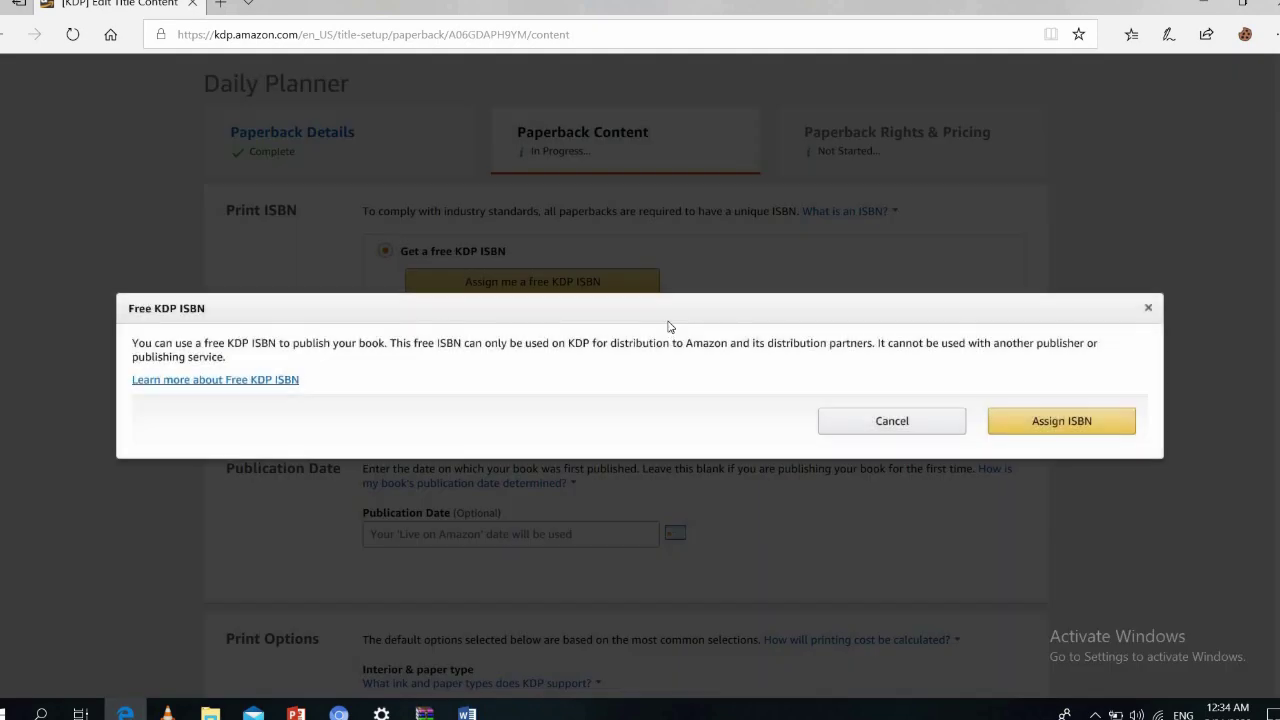
{"action": "left_click", "coordinate": [1022, 421]}
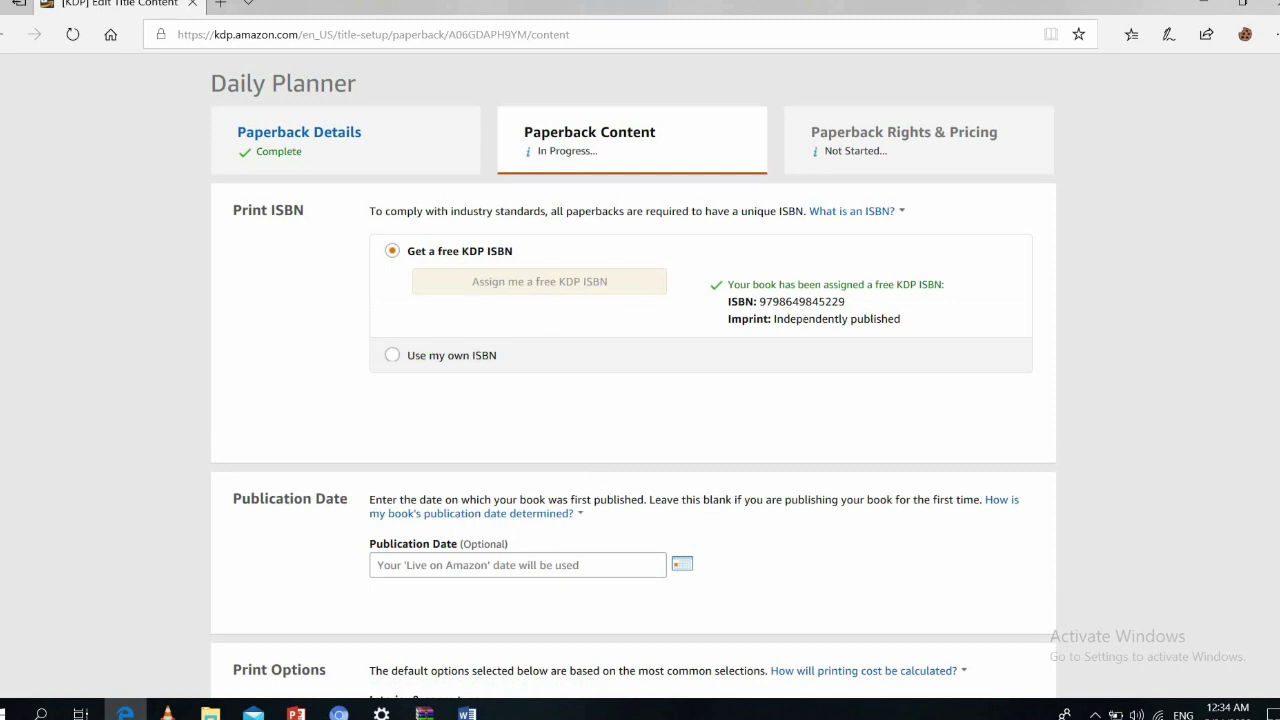
Review the publication date and print options, checking the interior document in Word and the trim size explanation in Edge
{"action": "scroll", "coordinate": [633, 377], "scroll_direction": "down", "scroll_amount": 3}
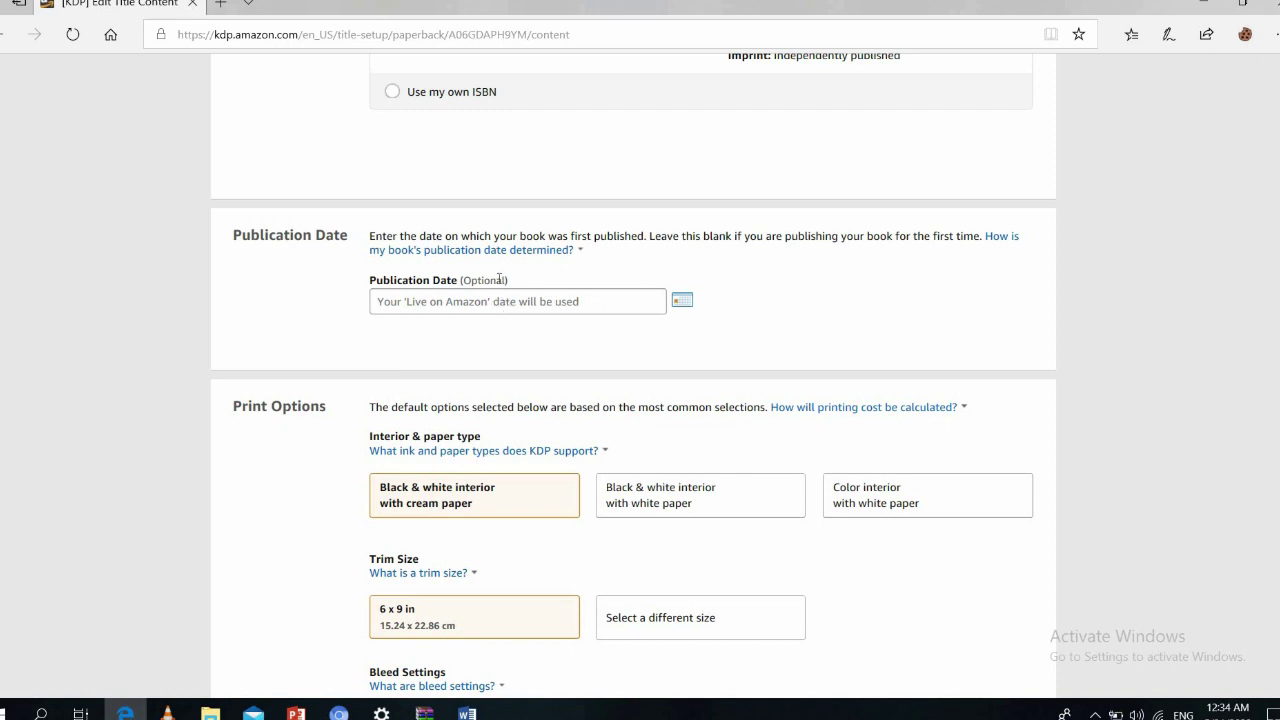
{"action": "scroll", "coordinate": [636, 293], "scroll_direction": "down", "scroll_amount": 2}
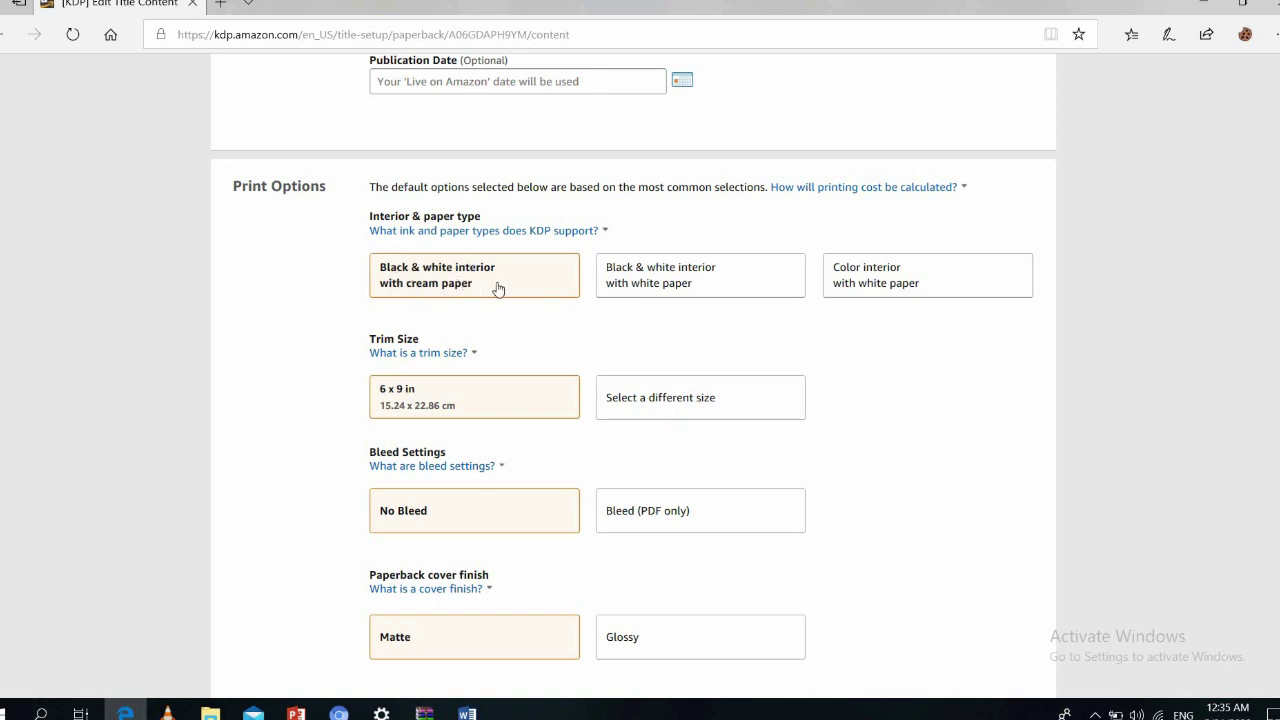
{"action": "left_click", "coordinate": [467, 713]}
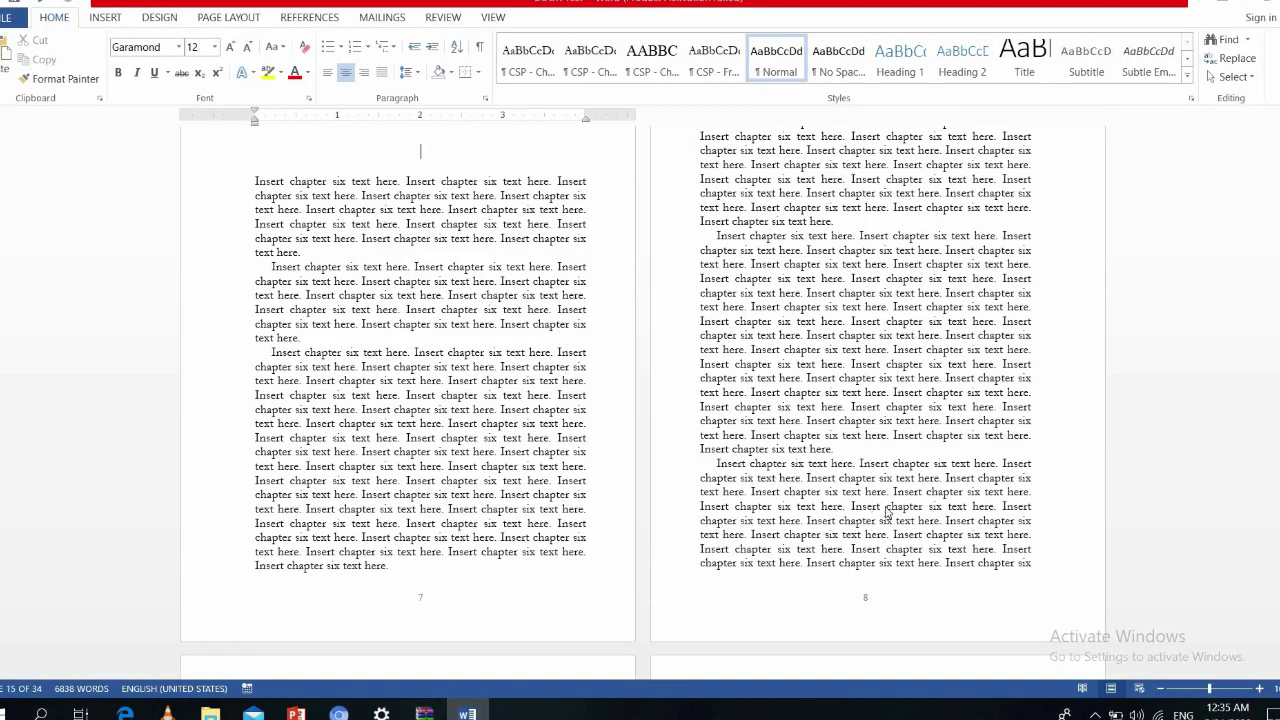
{"action": "key", "text": "alt+Tab"}
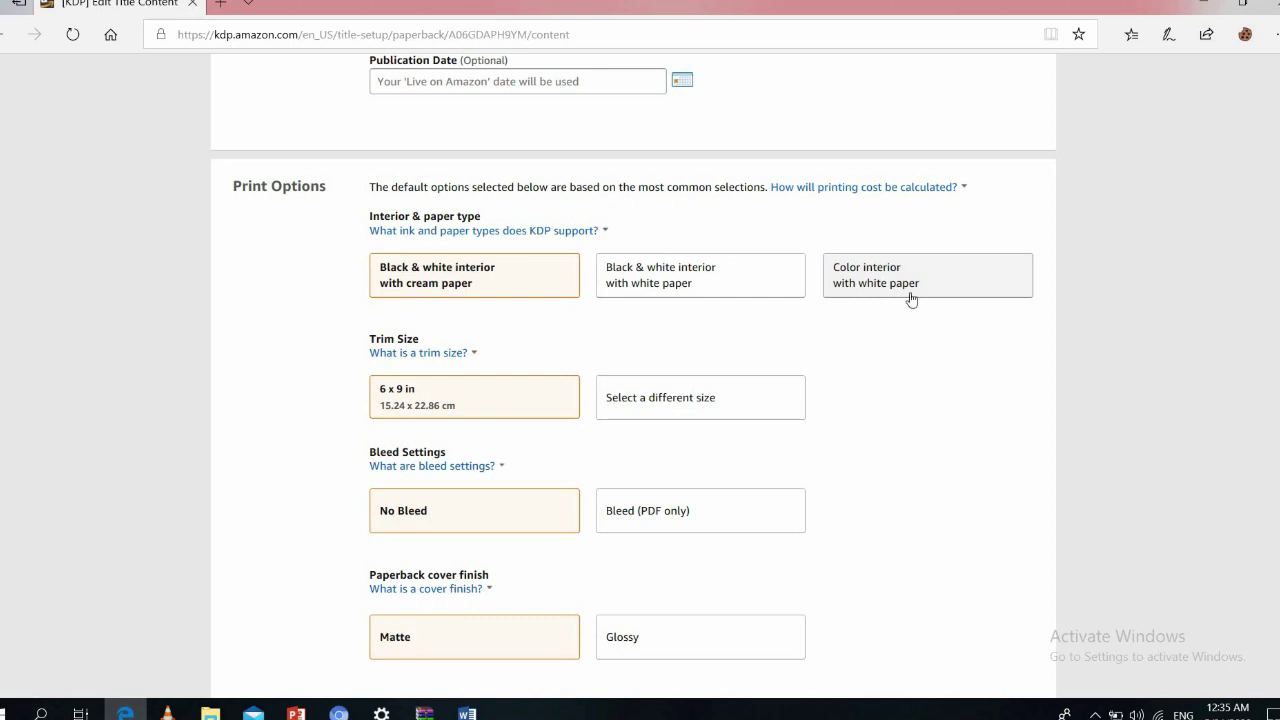
{"action": "mouse_move", "coordinate": [446, 364]}
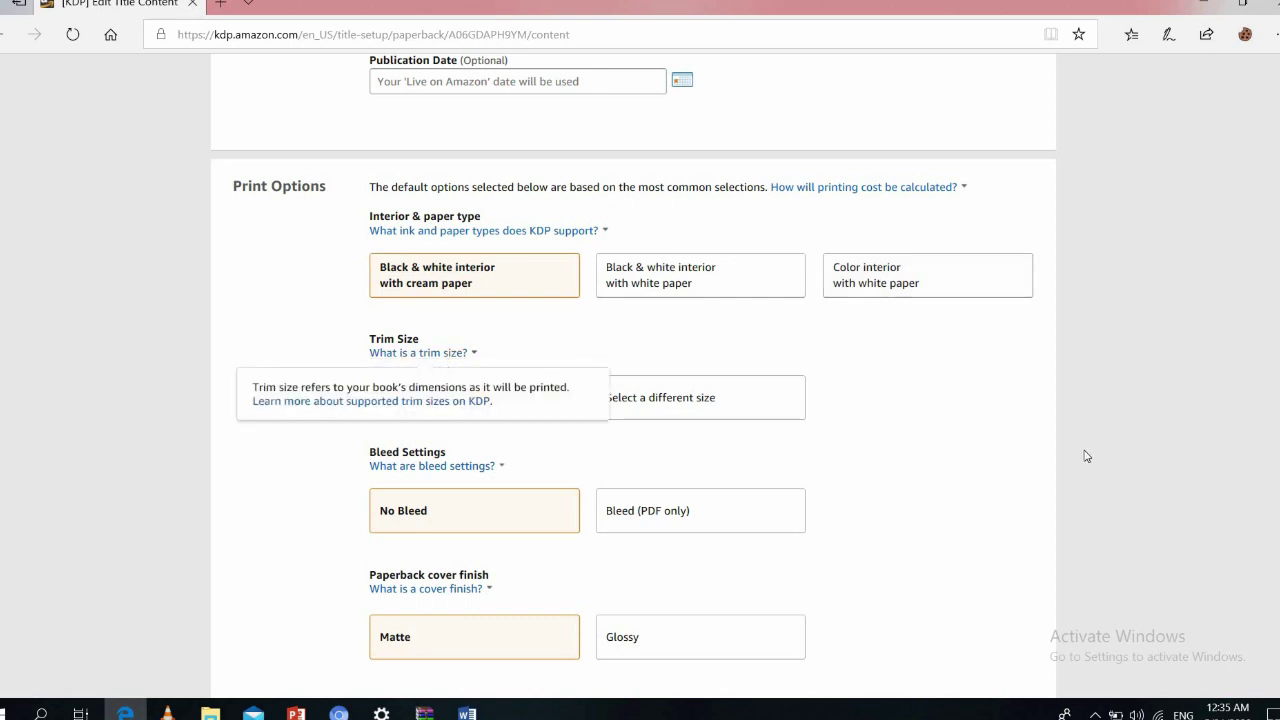
Set the paperback's trim size to 5.25 x 8 in and check the interior document in Word before returning to KDP in Edge
{"action": "left_click", "coordinate": [656, 398]}
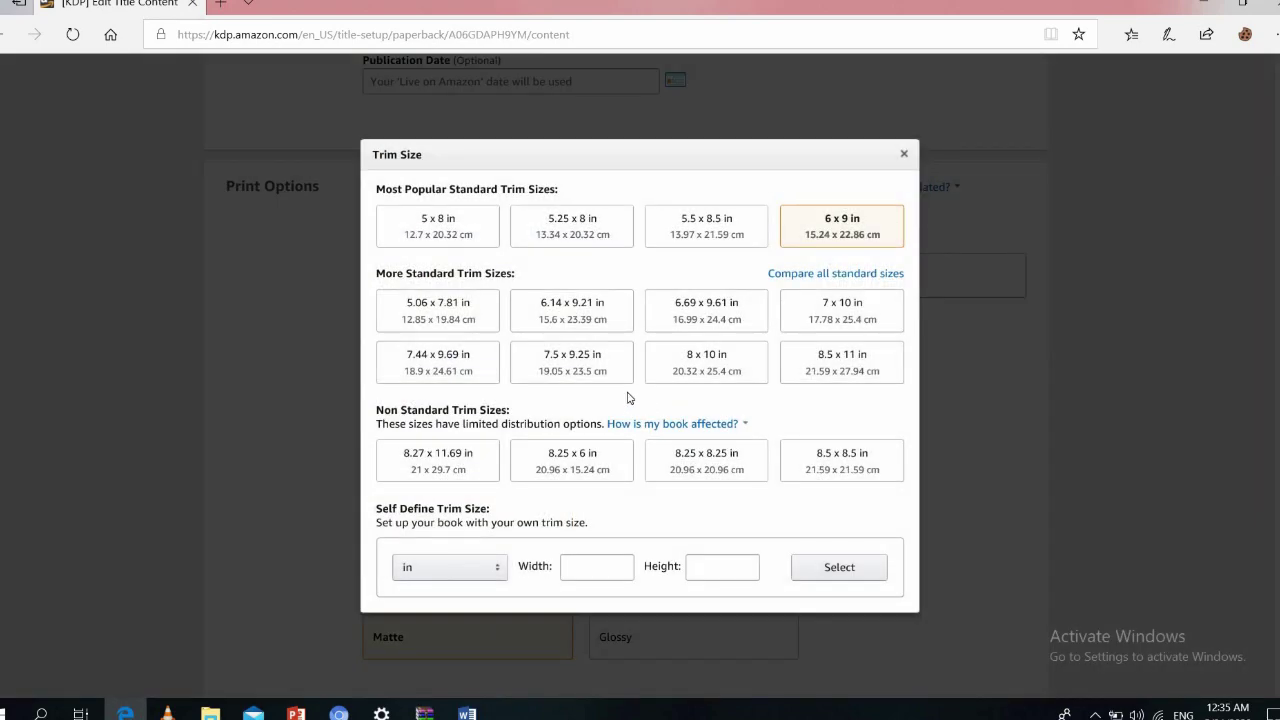
{"action": "left_click", "coordinate": [600, 228]}
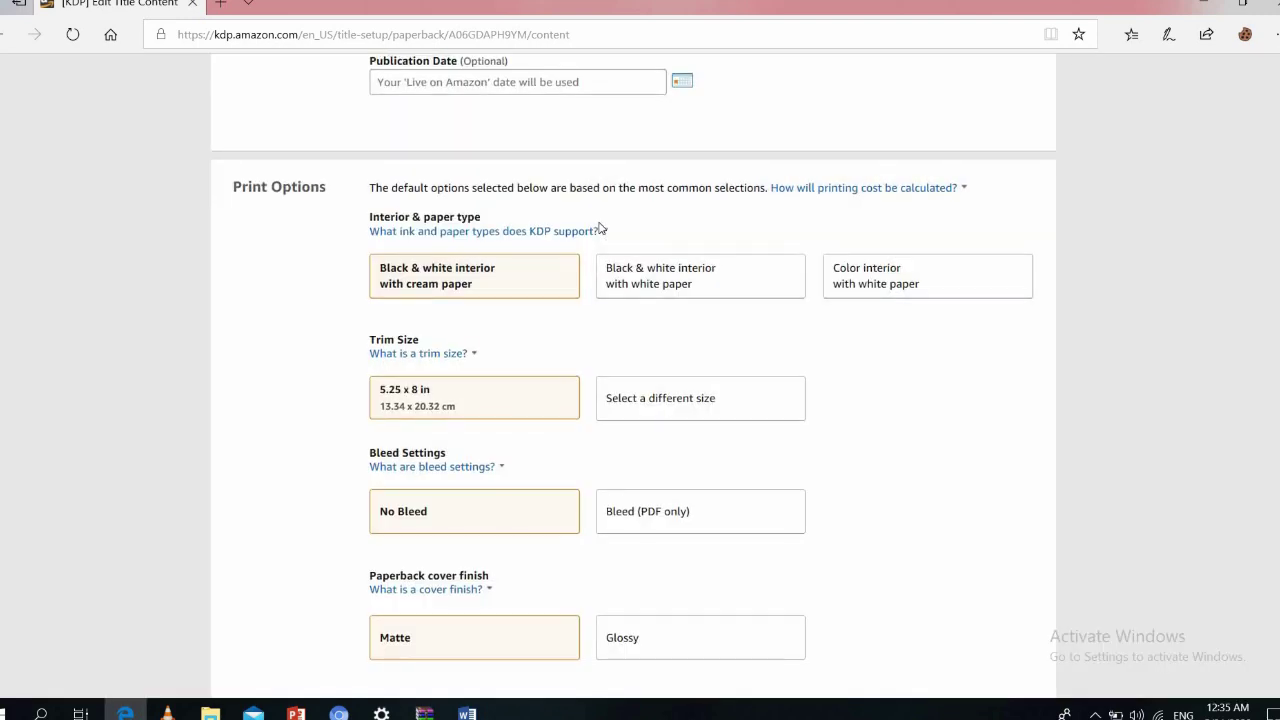
{"action": "left_click", "coordinate": [600, 230]}
{"action": "left_click", "coordinate": [600, 230]}
{"action": "scroll", "coordinate": [951, 511], "scroll_direction": "down", "scroll_amount": 3}
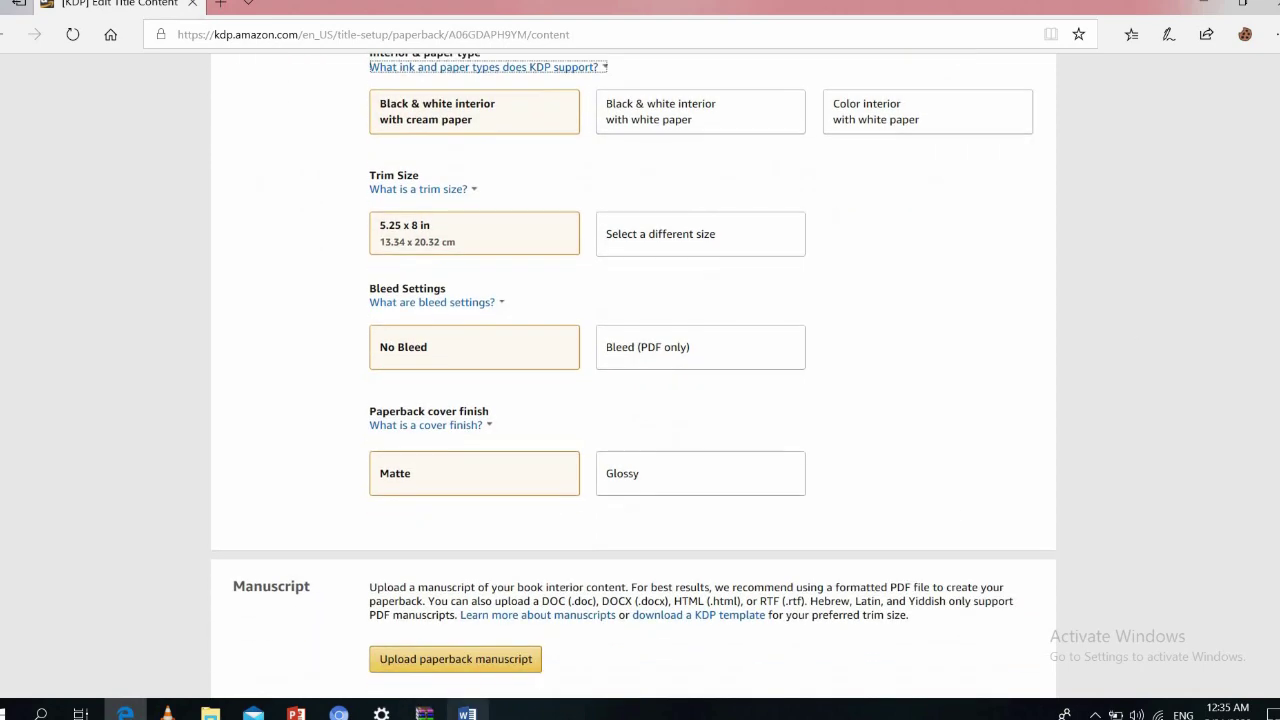
{"action": "left_click", "coordinate": [467, 713]}
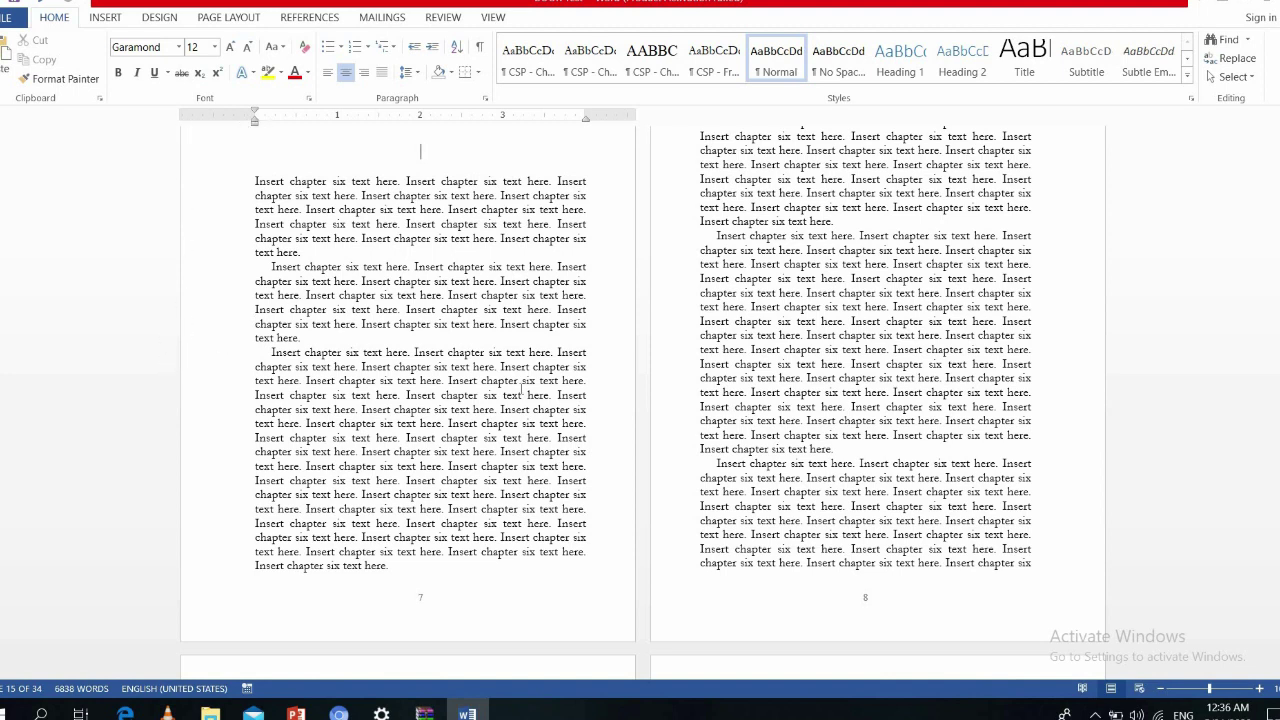
{"action": "key", "text": "alt+Tab"}
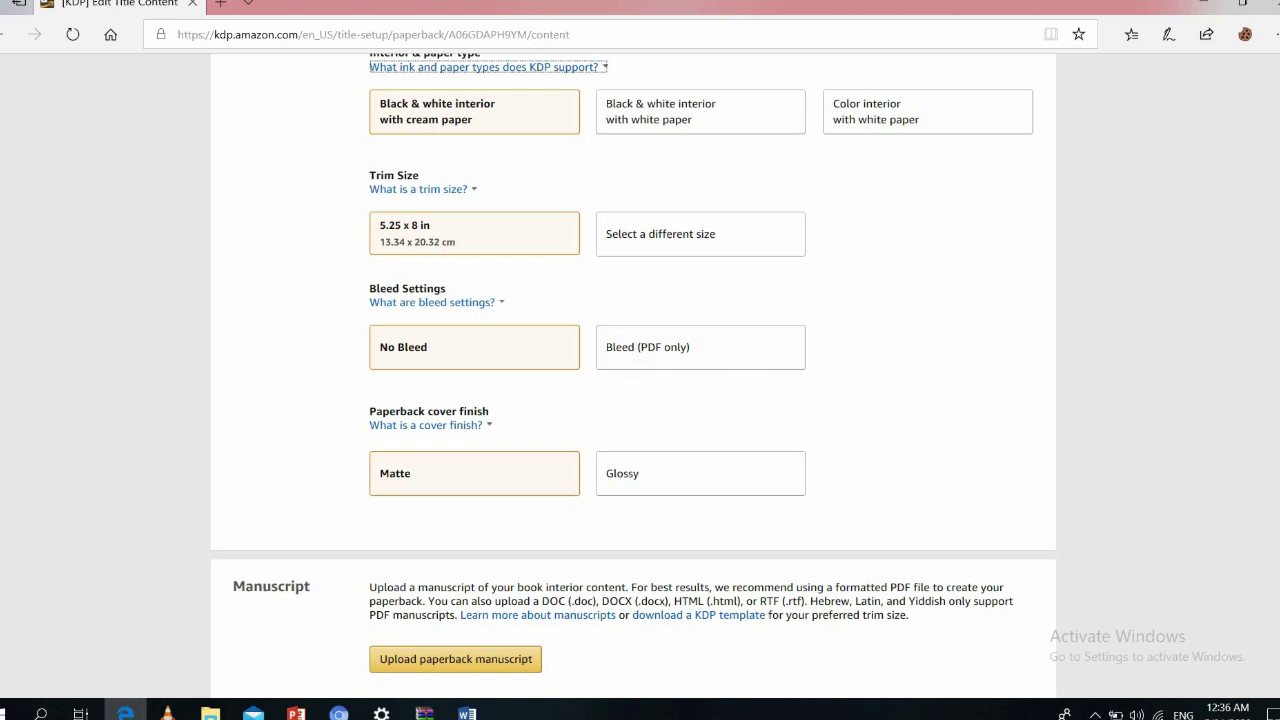
Upload the BOOK Test Word document from the Entrepreneur in 60 mins folder as the paperback manuscript
{"action": "scroll", "coordinate": [787, 345], "scroll_direction": "down", "scroll_amount": 2}
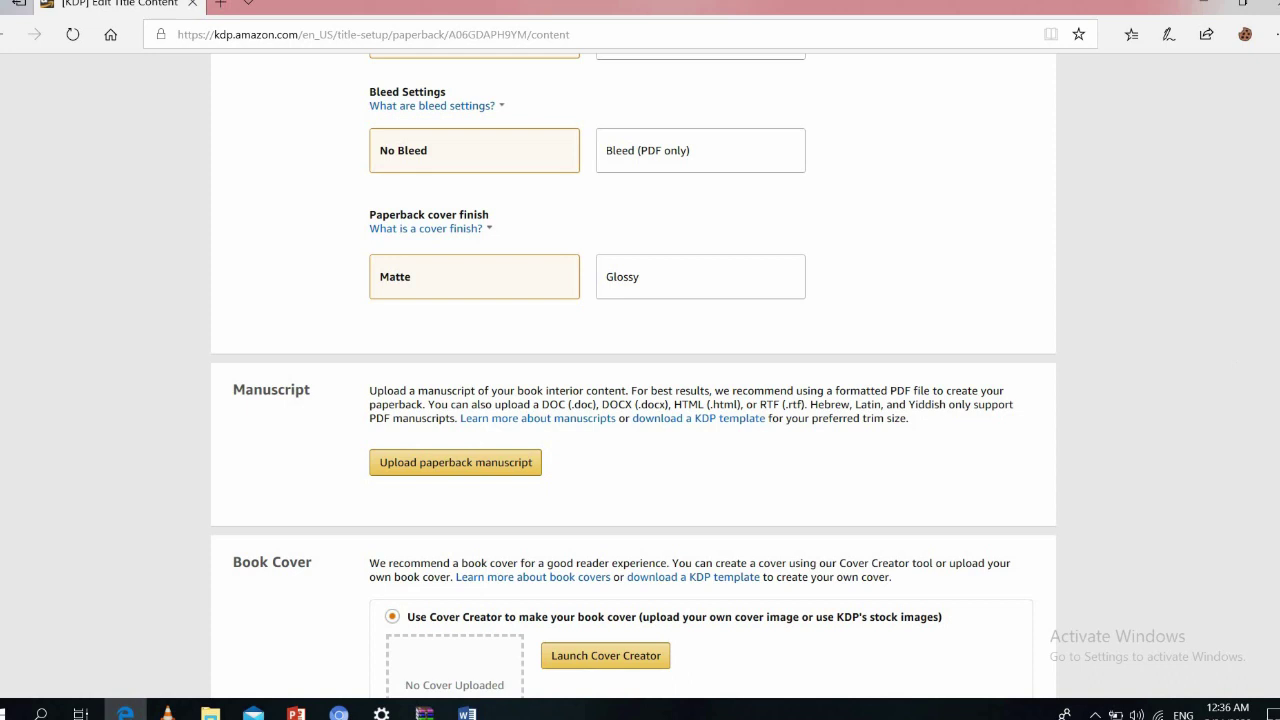
{"action": "scroll", "coordinate": [1222, 440], "scroll_direction": "down", "scroll_amount": 1}
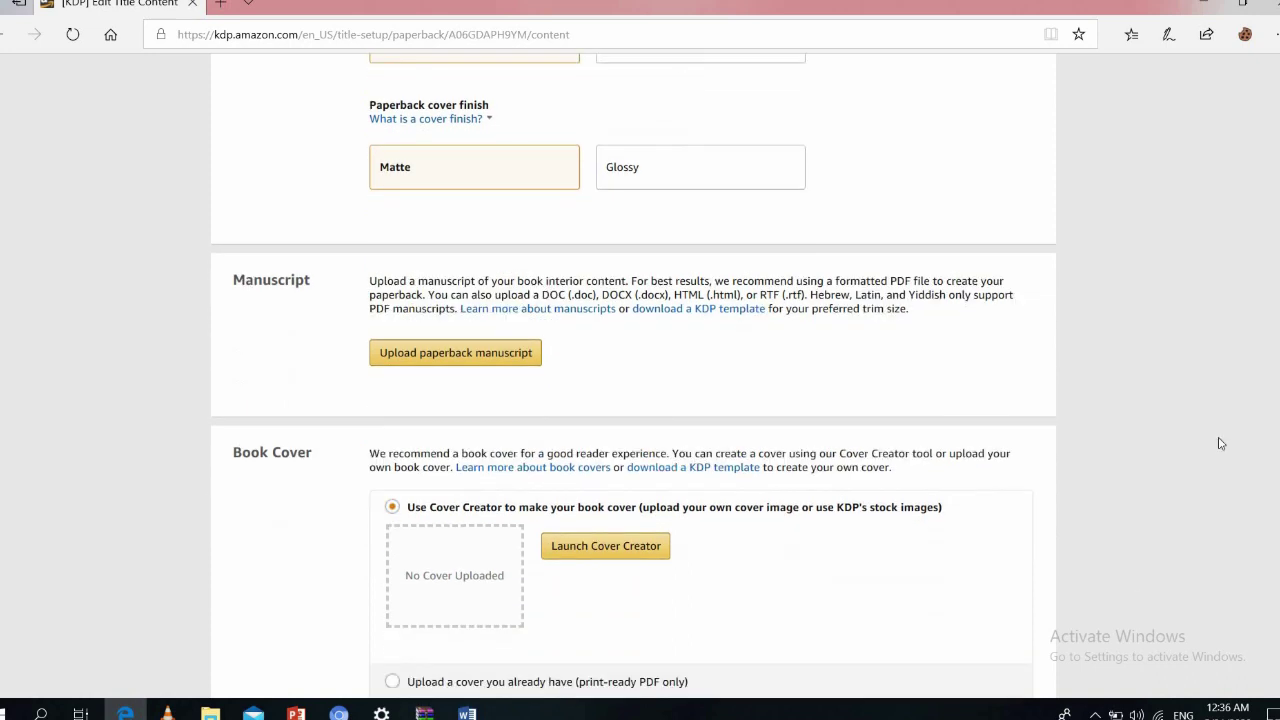
{"action": "left_click", "coordinate": [483, 365]}
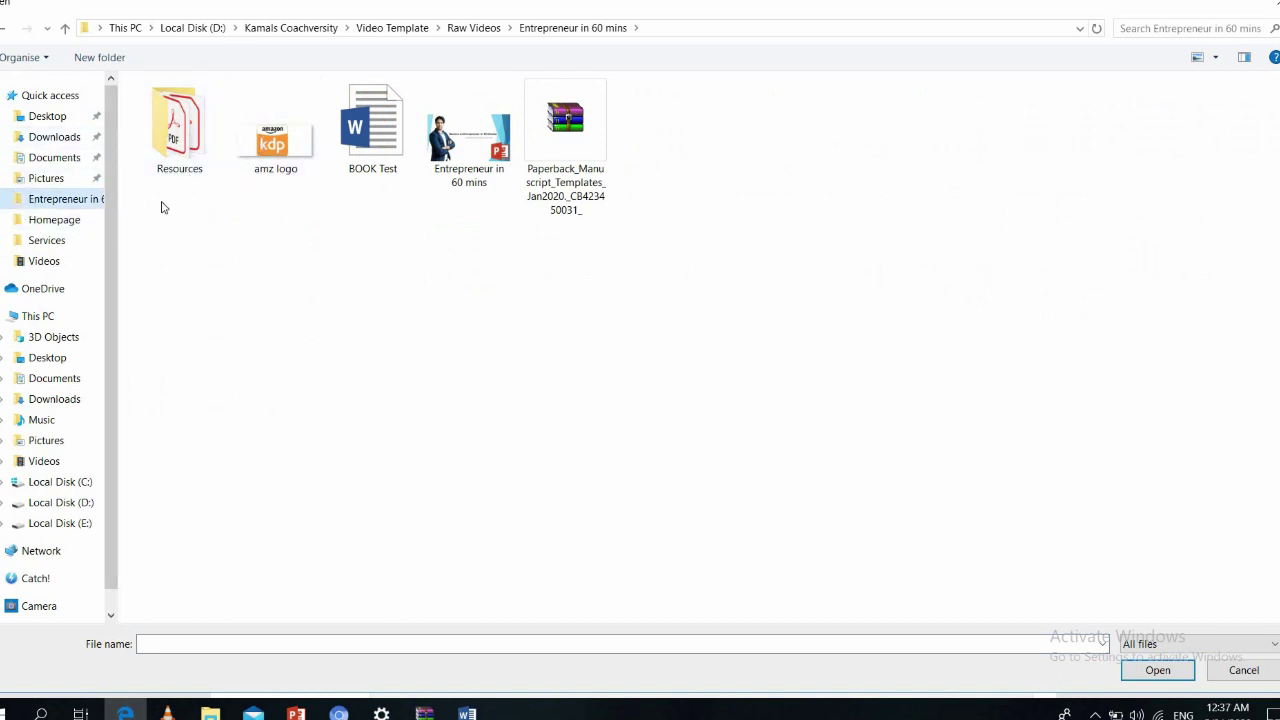
{"action": "left_click", "coordinate": [380, 167]}
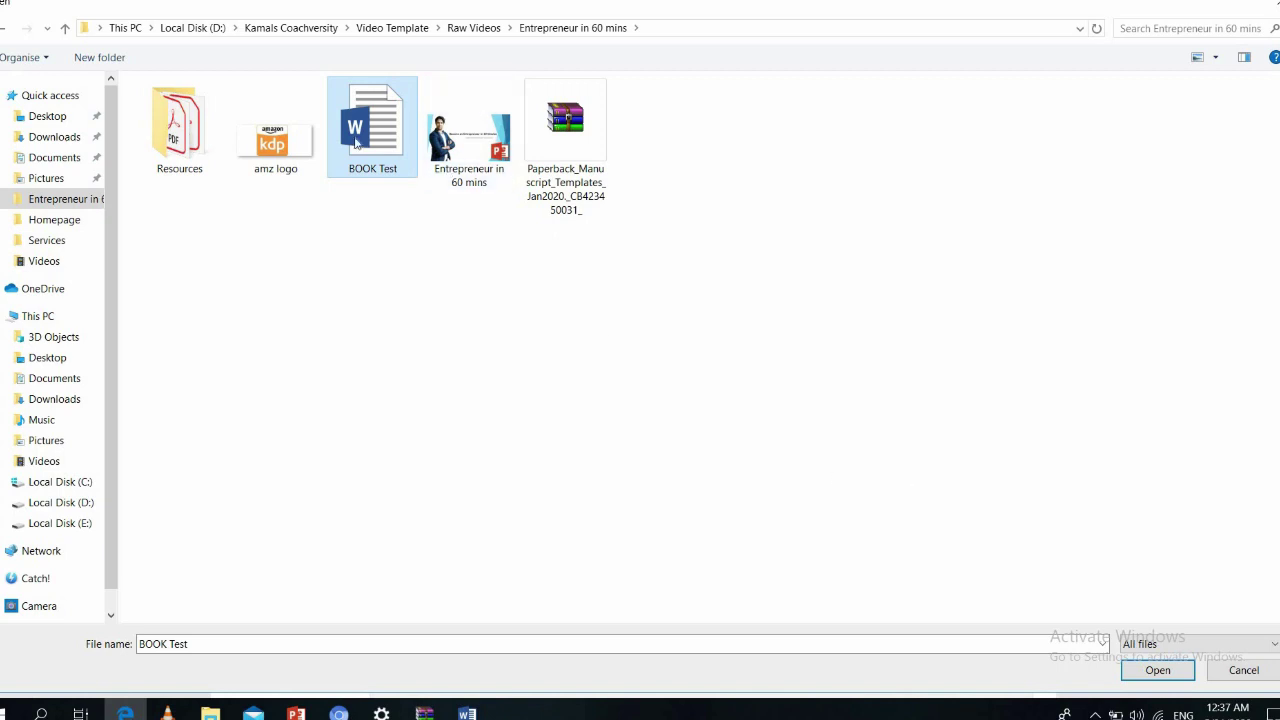
{"action": "left_click", "coordinate": [1155, 672]}
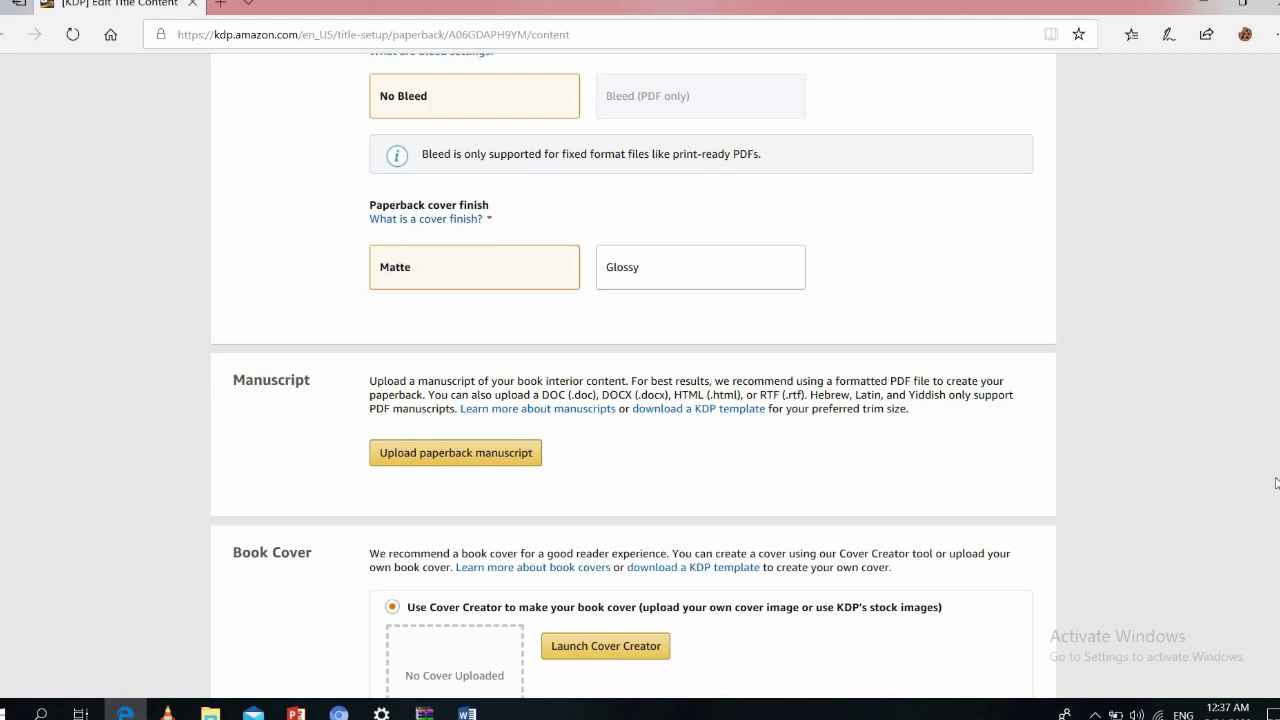
Launch Cover Creator for the book cover, pass its introduction and choose to get an image from the image gallery
{"action": "scroll", "coordinate": [633, 377], "scroll_direction": "down", "scroll_amount": 3}
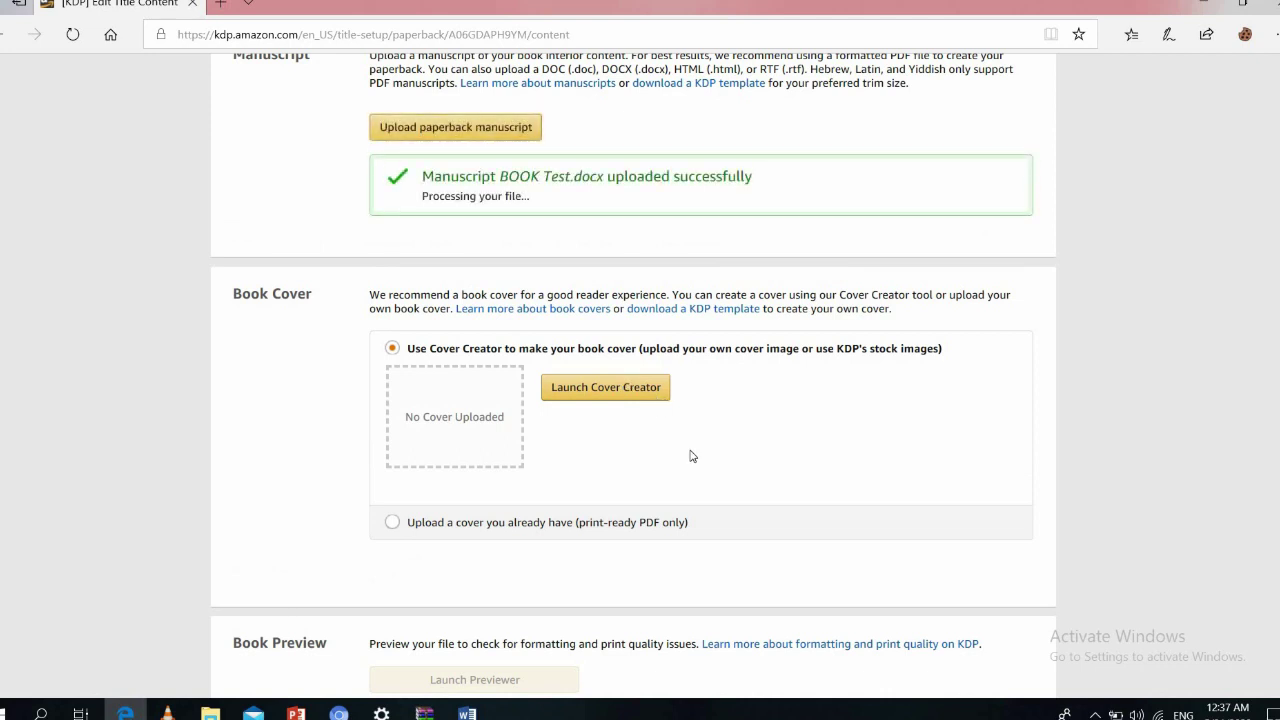
{"action": "left_click", "coordinate": [633, 388]}
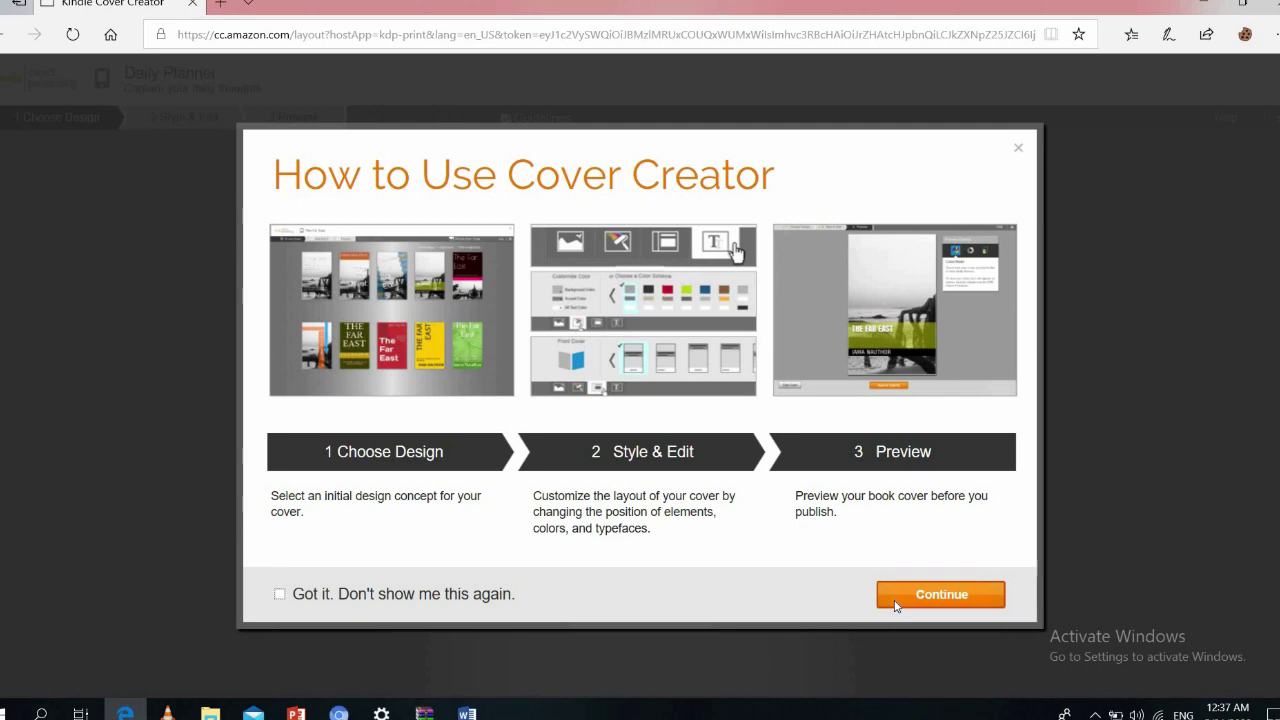
{"action": "left_click", "coordinate": [941, 594]}
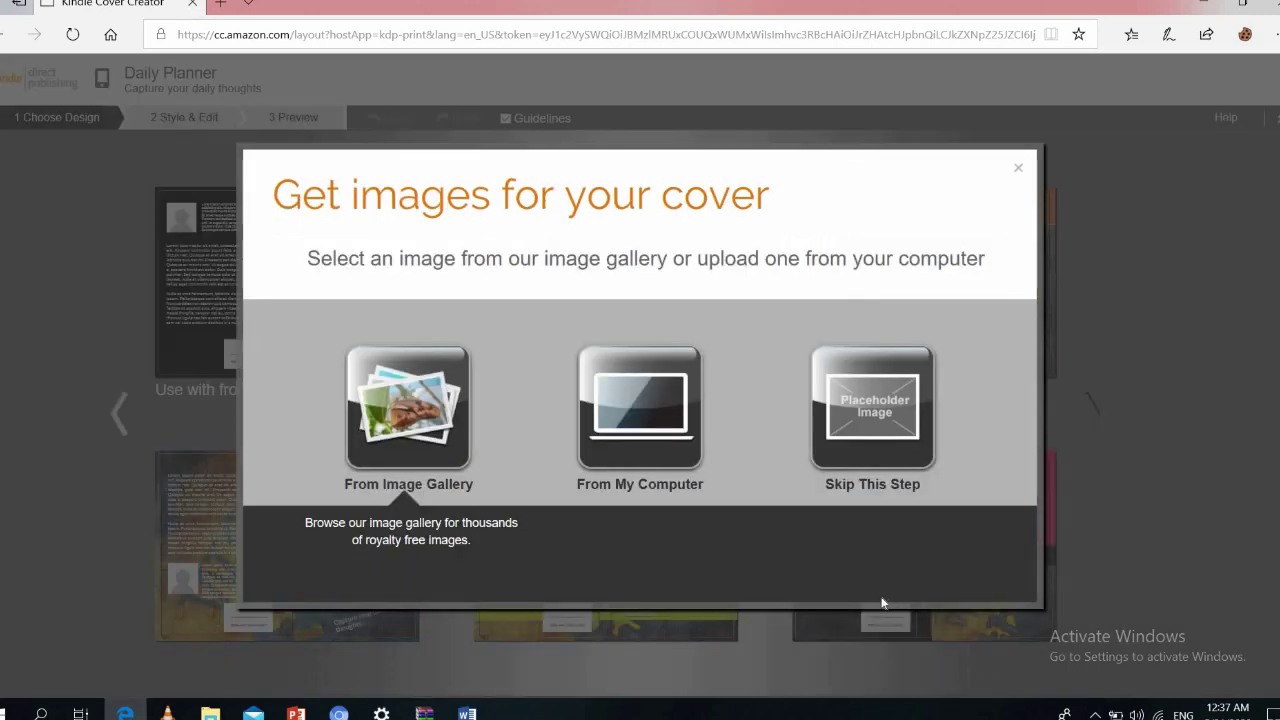
{"action": "left_click", "coordinate": [380, 405]}
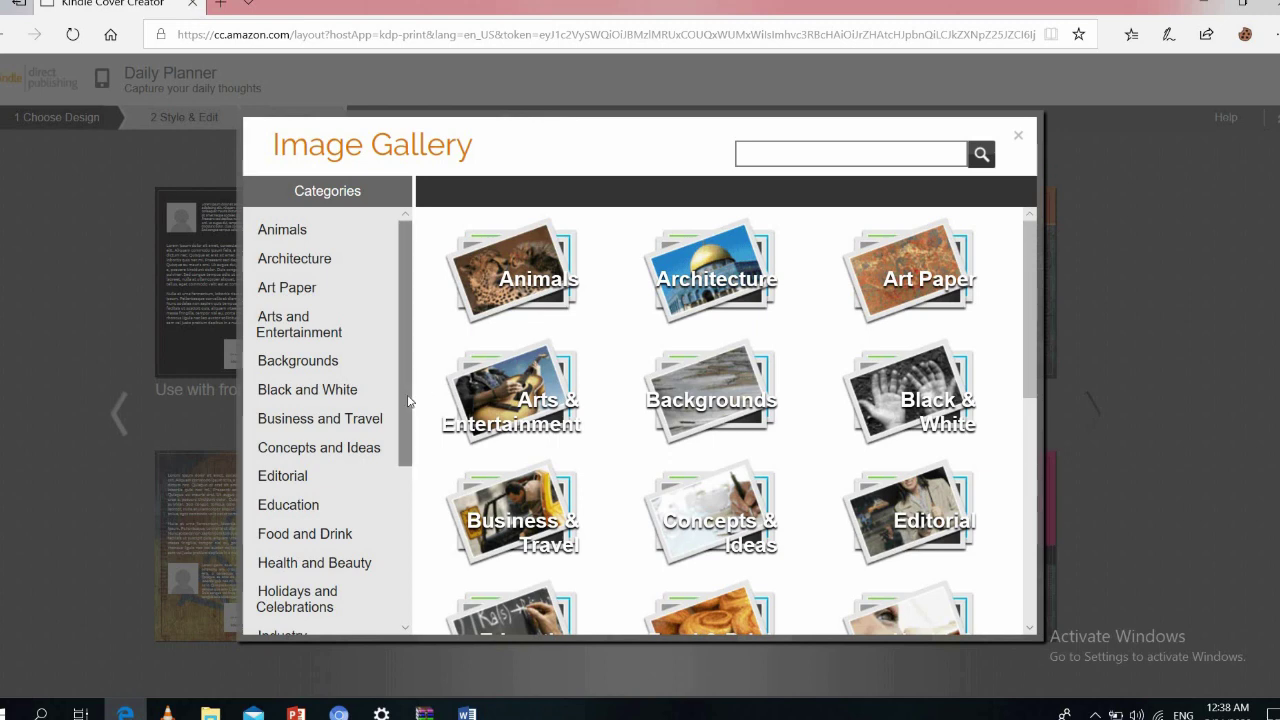
Browse the Emotions & Moods images under the gallery's Concepts and Ideas category
{"action": "mouse_move", "coordinate": [410, 401]}
{"action": "left_mouse_down"}
{"action": "mouse_move", "coordinate": [410, 542]}
{"action": "mouse_move", "coordinate": [409, 414]}
{"action": "left_mouse_up"}
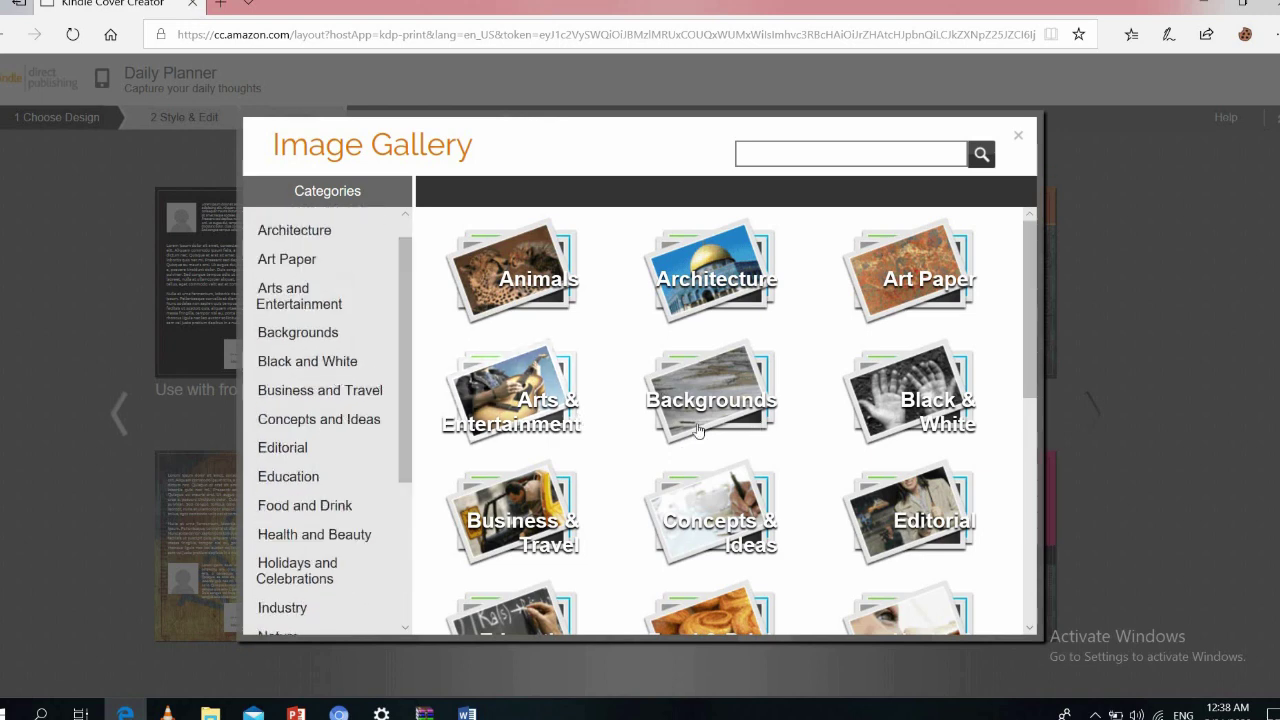
{"action": "left_click", "coordinate": [346, 427]}
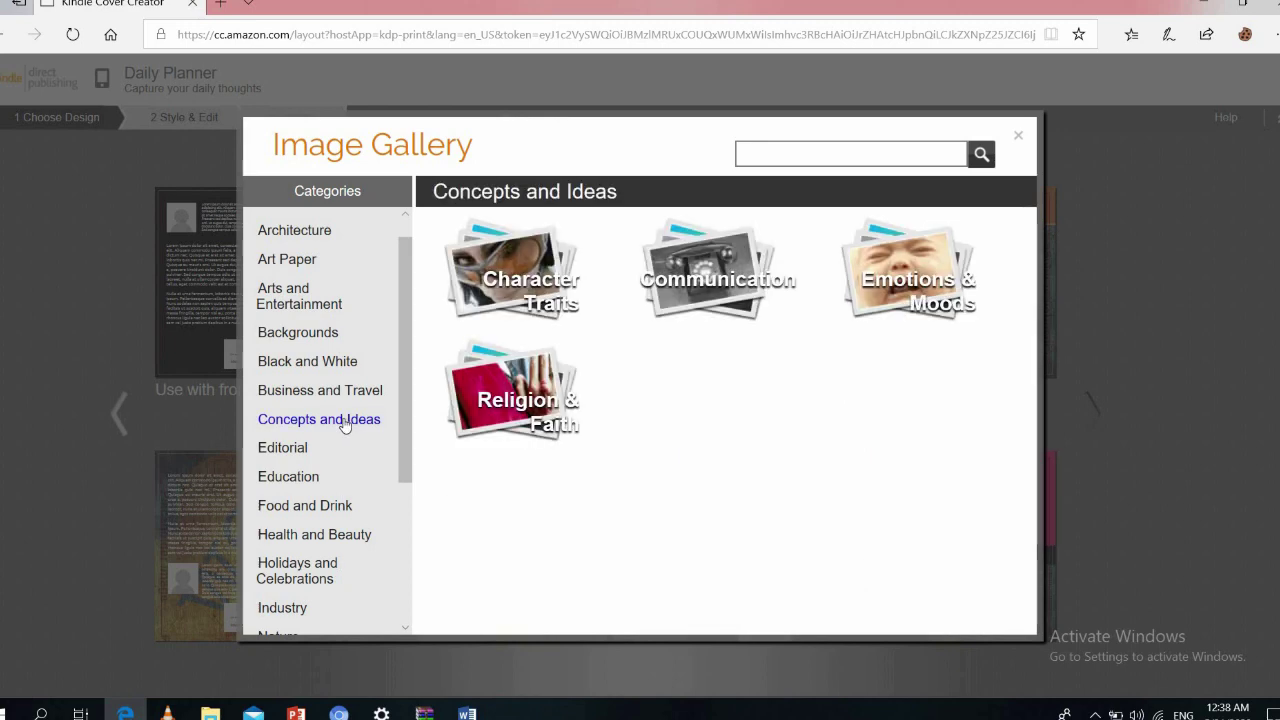
{"action": "left_click", "coordinate": [925, 284]}
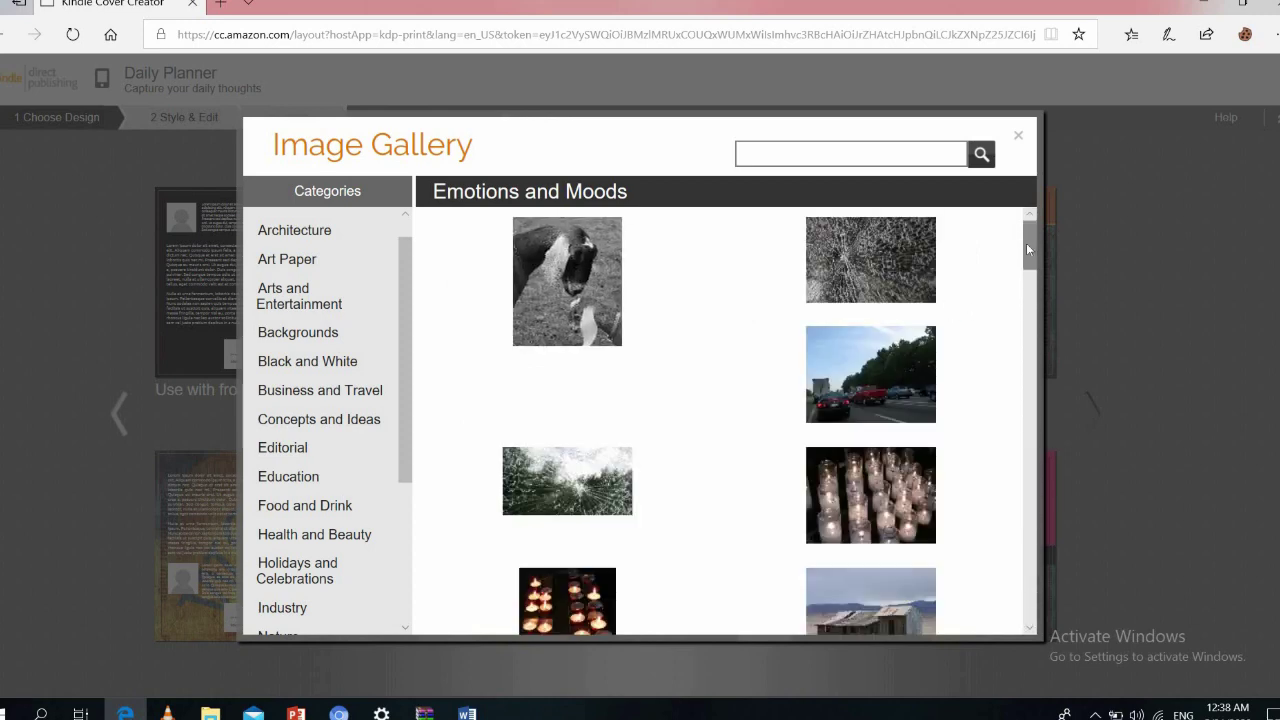
{"action": "scroll", "coordinate": [1028, 249], "scroll_direction": "down", "scroll_amount": 5}
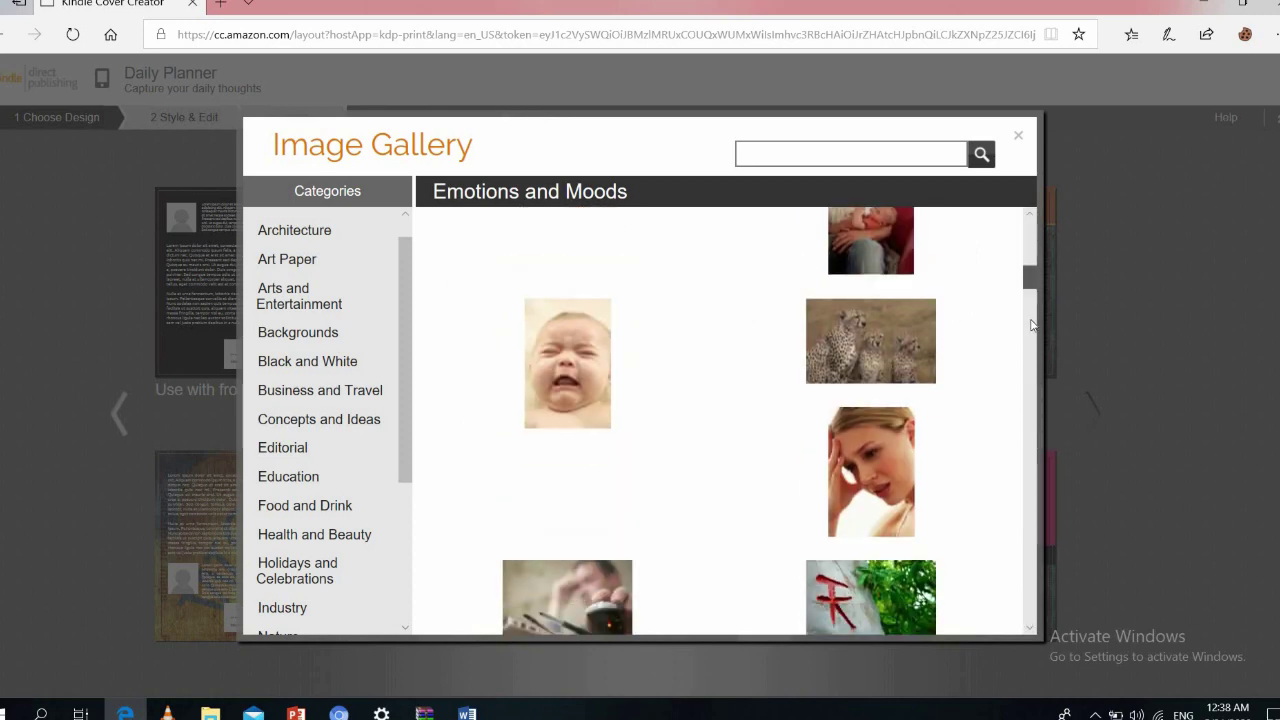
{"action": "scroll", "coordinate": [1032, 325], "scroll_direction": "down", "scroll_amount": 3}
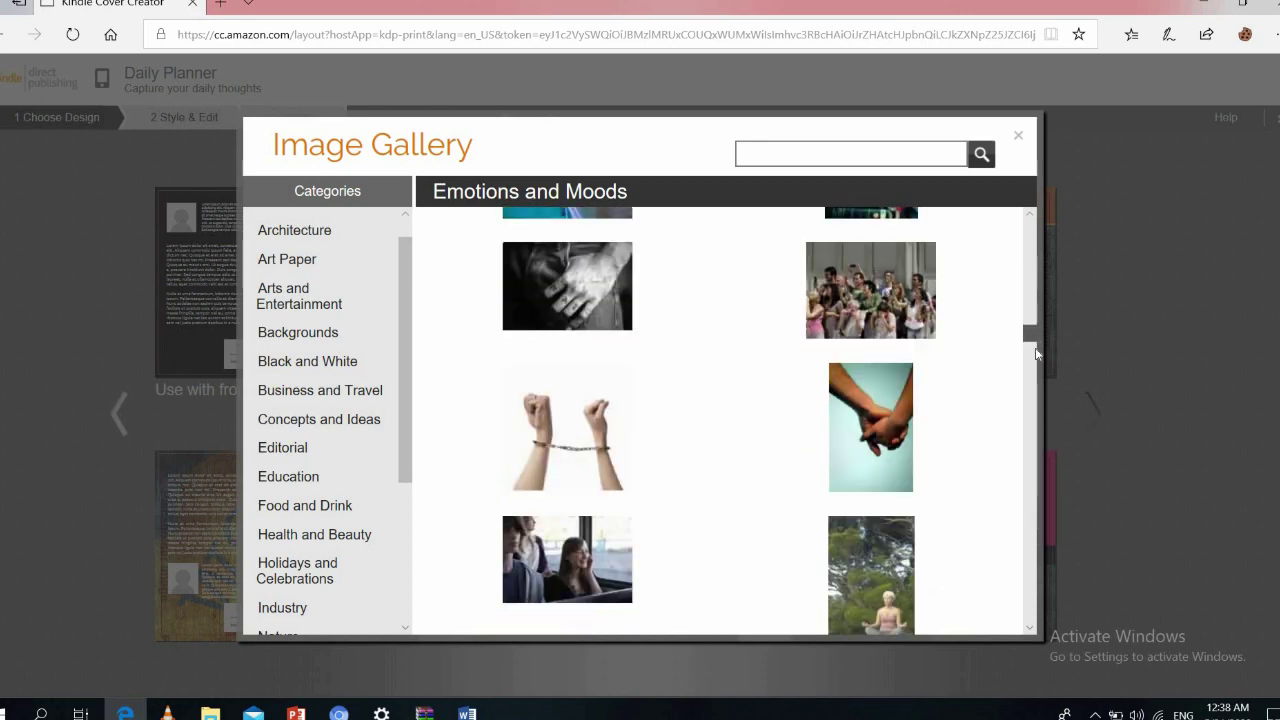
{"action": "scroll", "coordinate": [1037, 353], "scroll_direction": "down", "scroll_amount": 5}
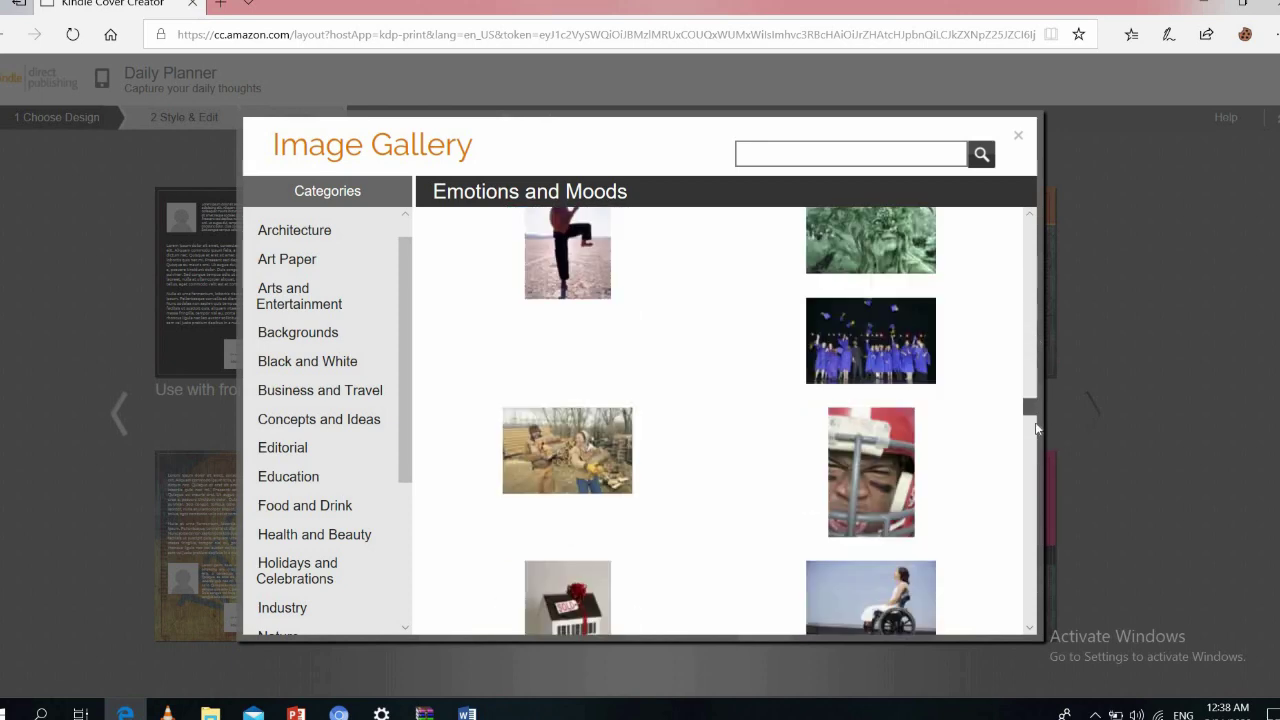
{"action": "scroll", "coordinate": [1038, 440], "scroll_direction": "down", "scroll_amount": 5}
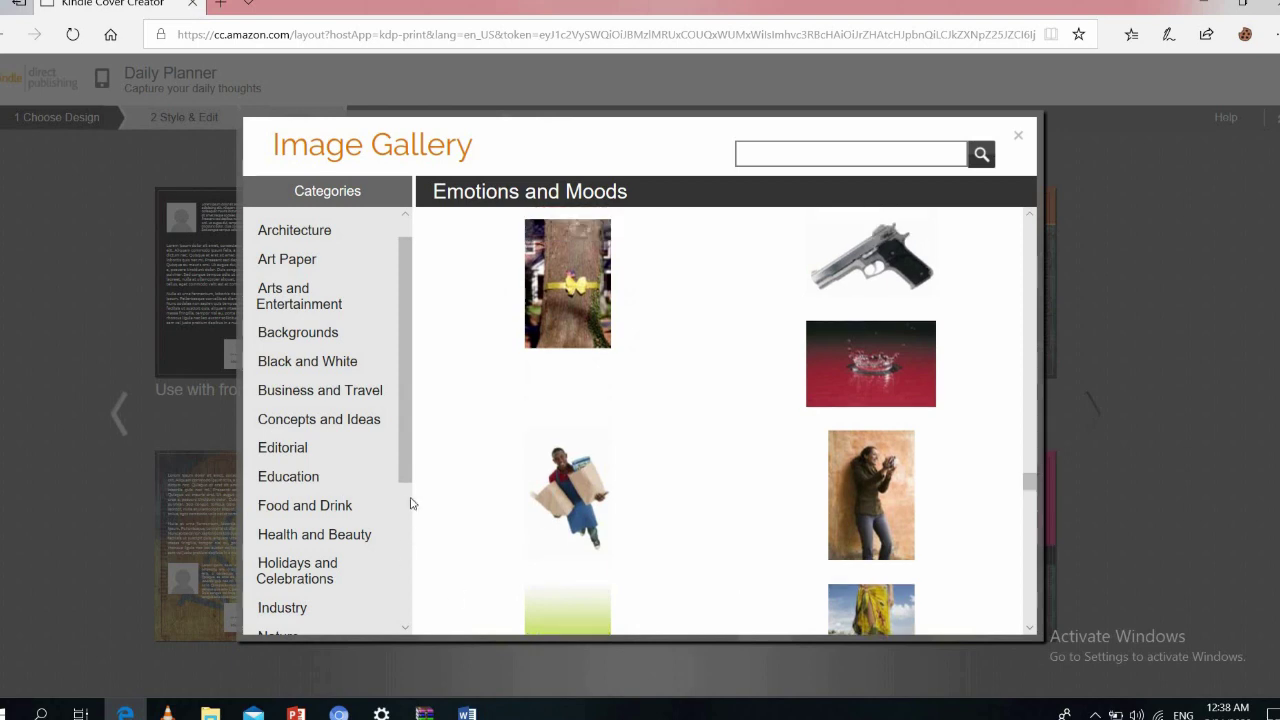
Use the teal-eraser pencils image from Education > School and choose the "Use with front cover image" design
{"action": "left_click_drag", "start_coordinate": [408, 481], "coordinate": [414, 519]}
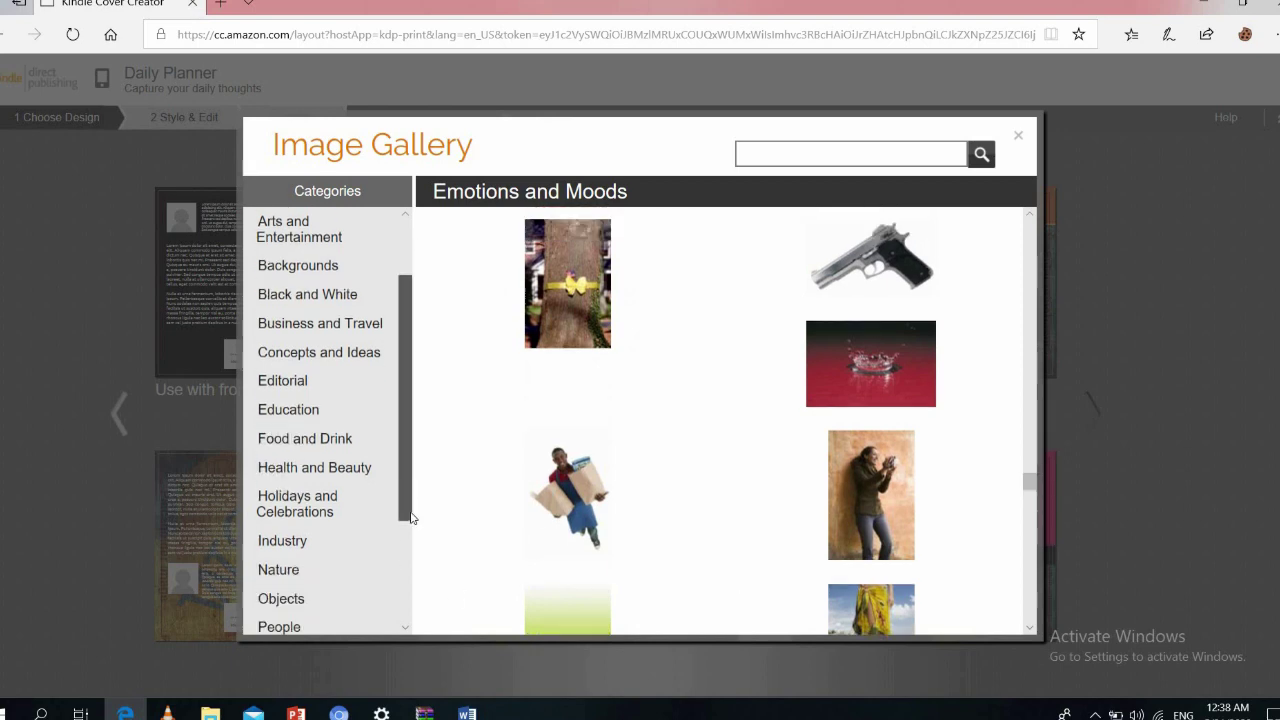
{"action": "left_click", "coordinate": [287, 410]}
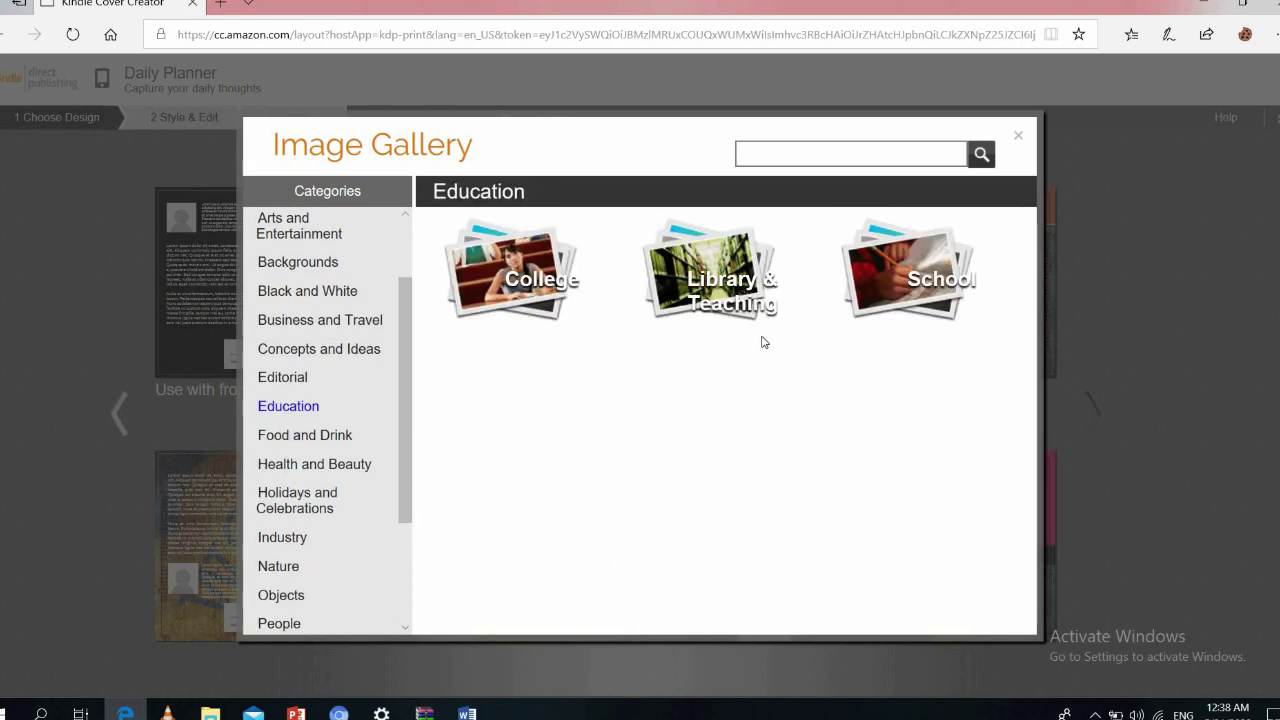
{"action": "left_click", "coordinate": [848, 307]}
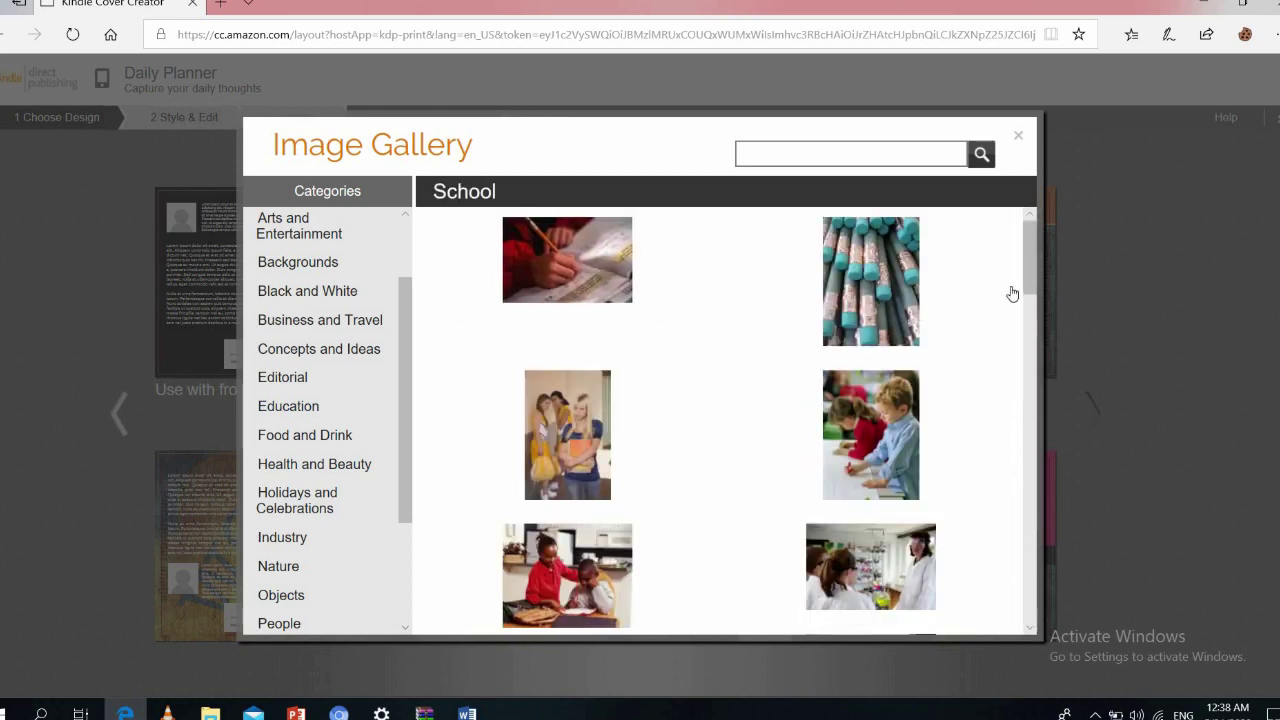
{"action": "mouse_move", "coordinate": [1029, 280]}
{"action": "left_mouse_down"}
{"action": "mouse_move", "coordinate": [1022, 440]}
{"action": "mouse_move", "coordinate": [1014, 268]}
{"action": "left_mouse_up"}
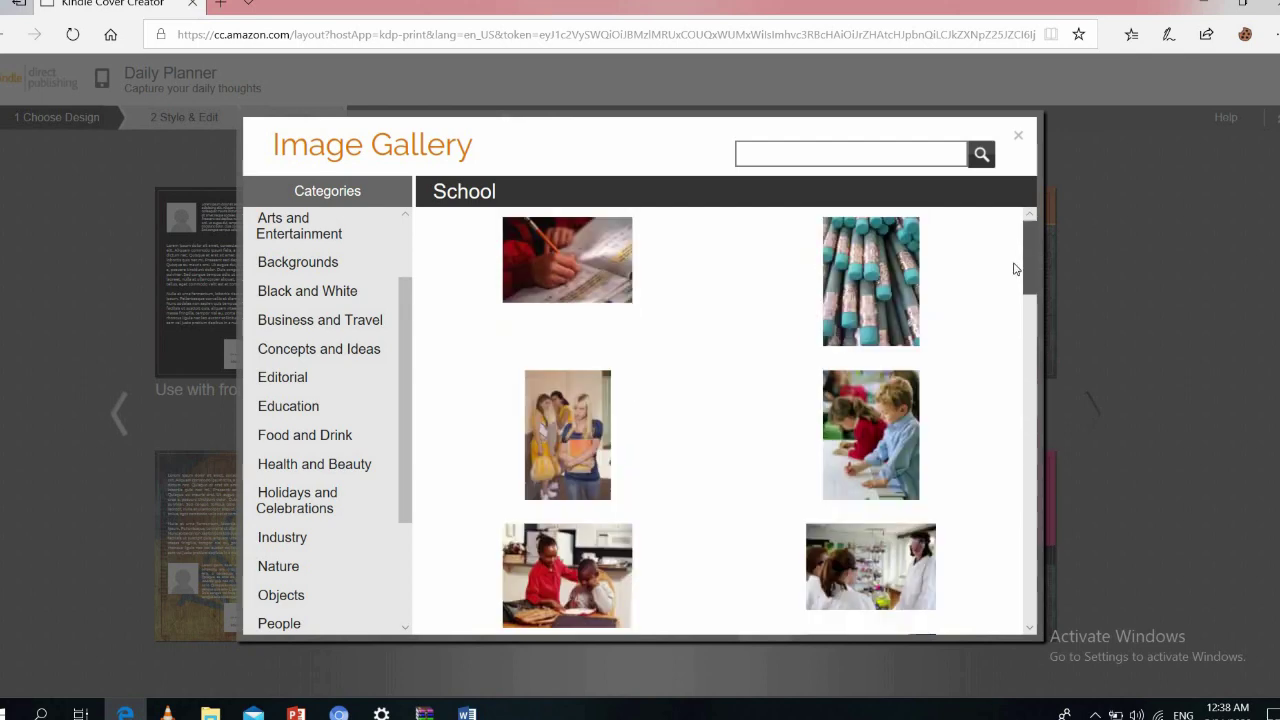
{"action": "left_click", "coordinate": [884, 286]}
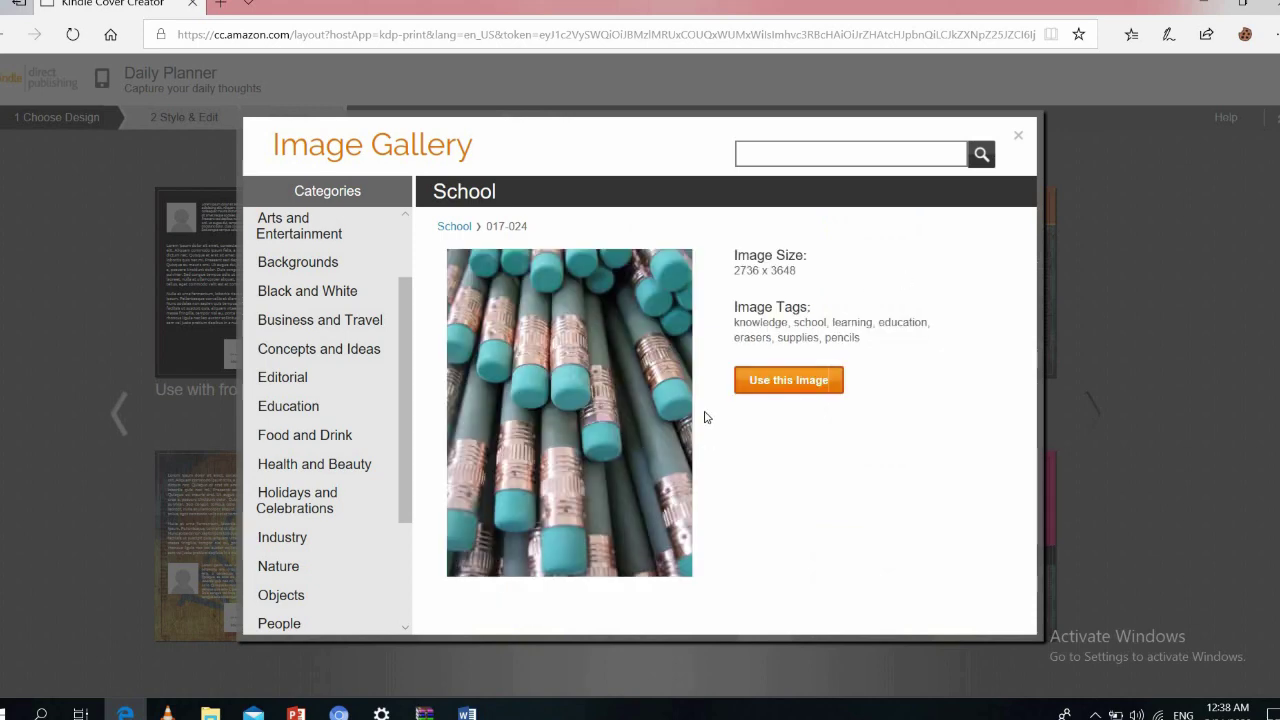
{"action": "left_click", "coordinate": [788, 380]}
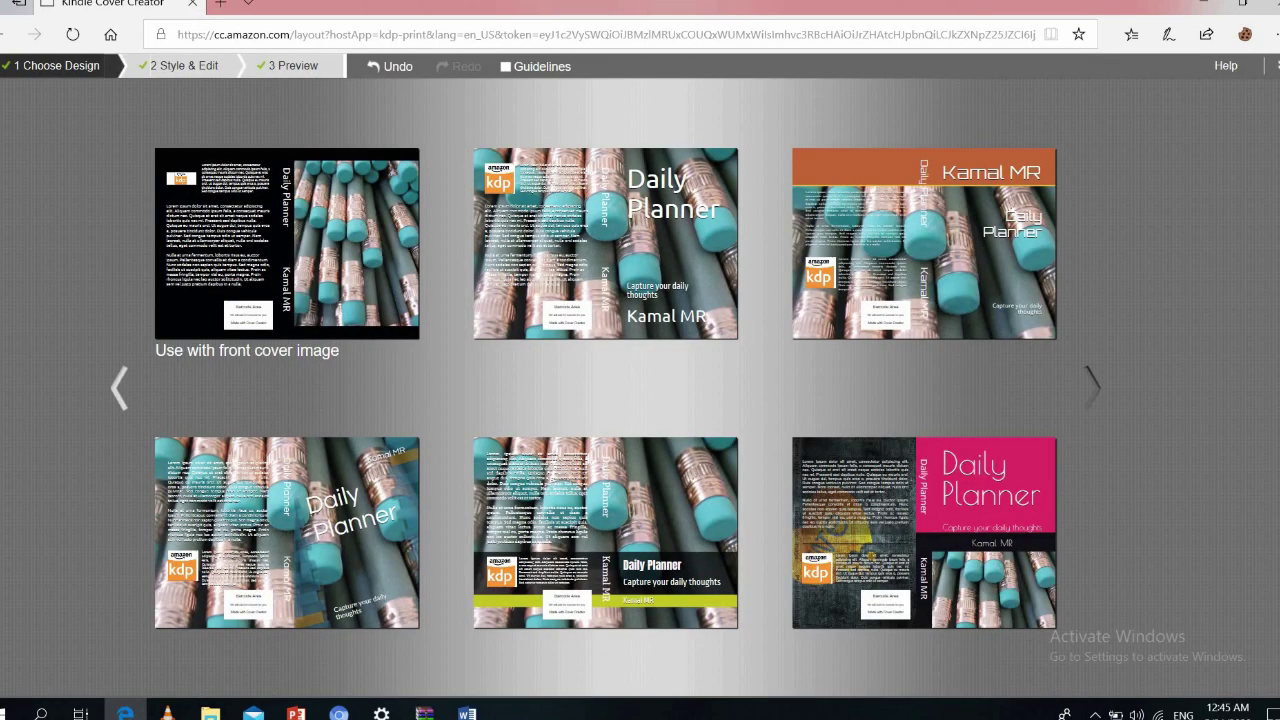
{"action": "mouse_move", "coordinate": [340, 228]}
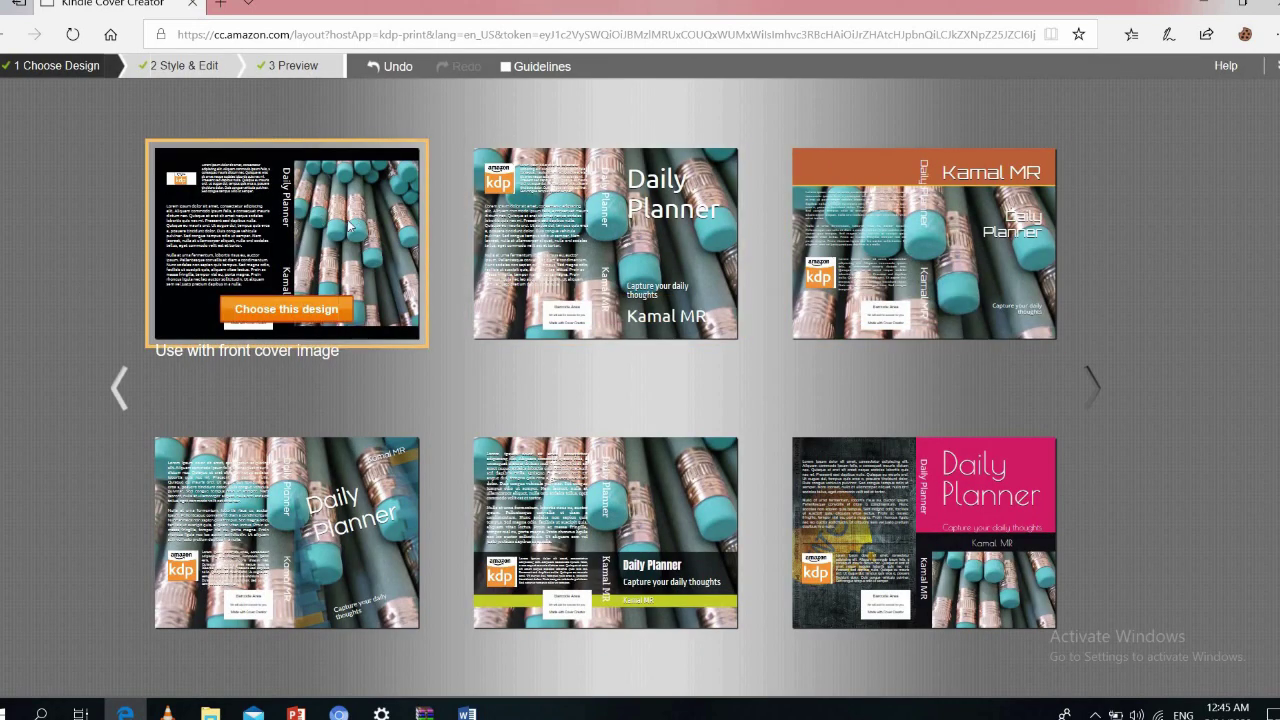
{"action": "left_click", "coordinate": [328, 312]}
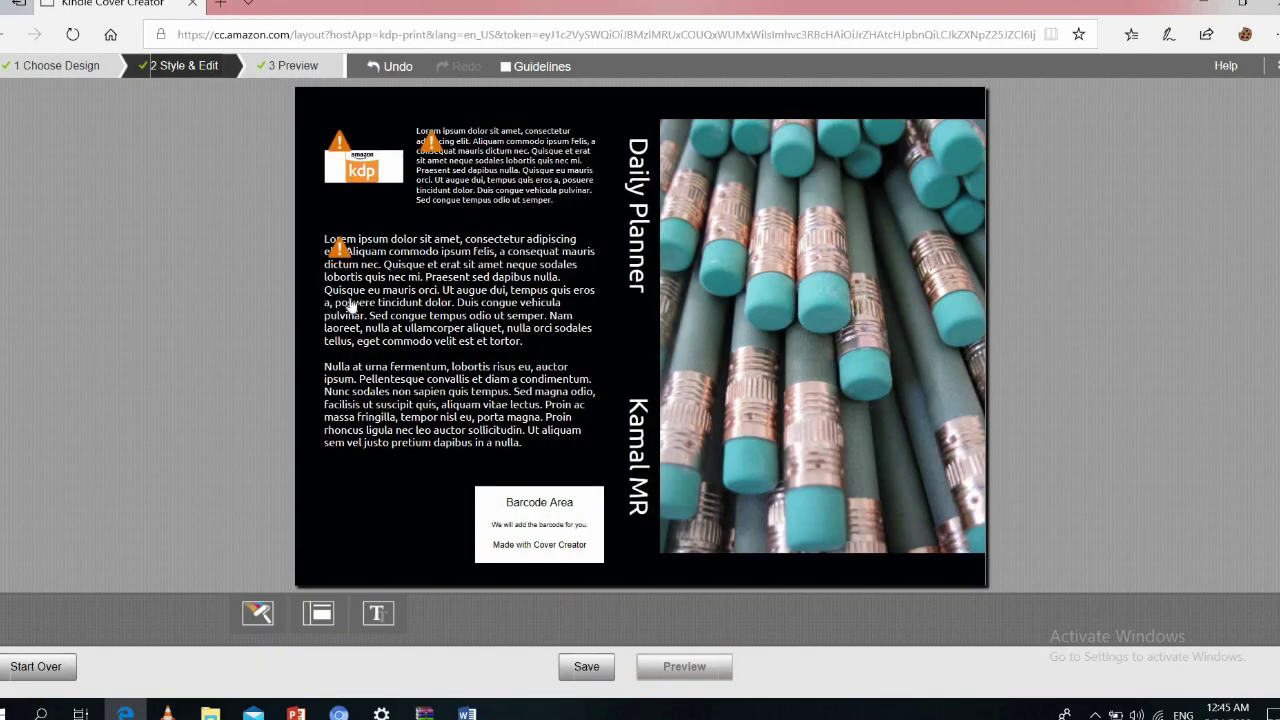
Clear the two placeholder text blocks on the back cover, saving the cover and opening its preview
{"action": "left_click", "coordinate": [424, 304]}
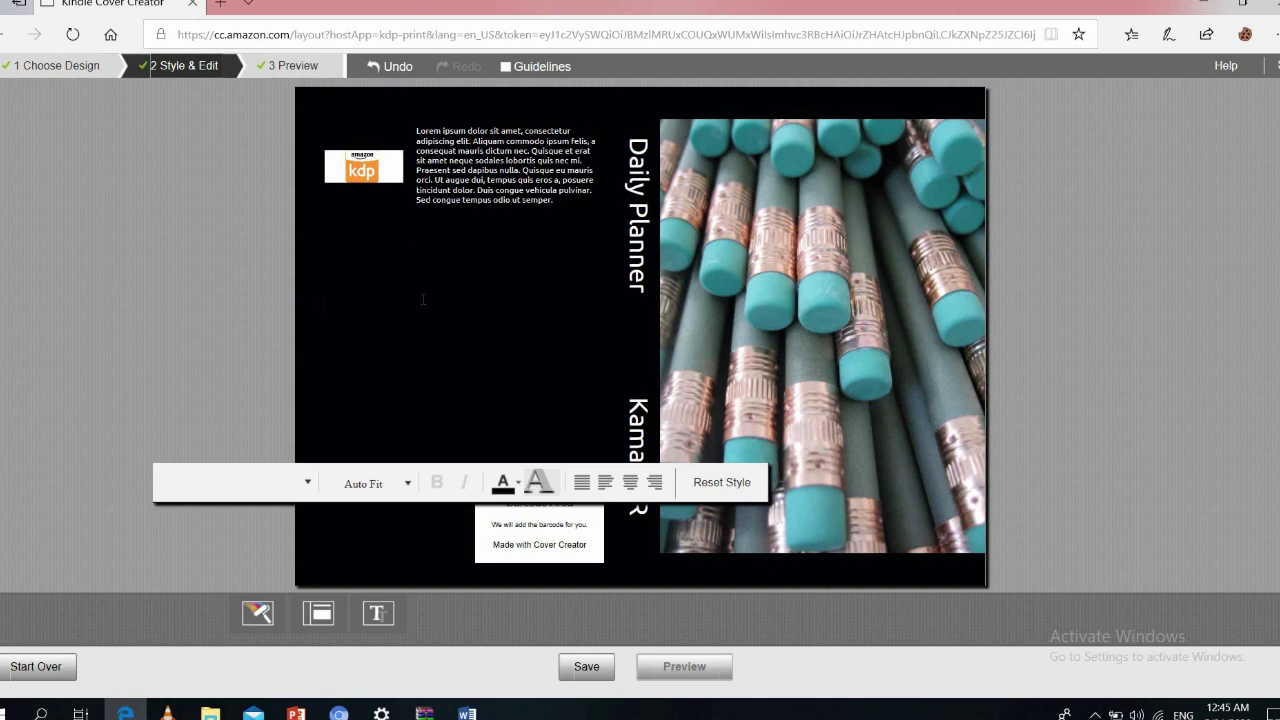
{"action": "type", "text": "T"}
{"action": "left_click", "coordinate": [519, 485]}
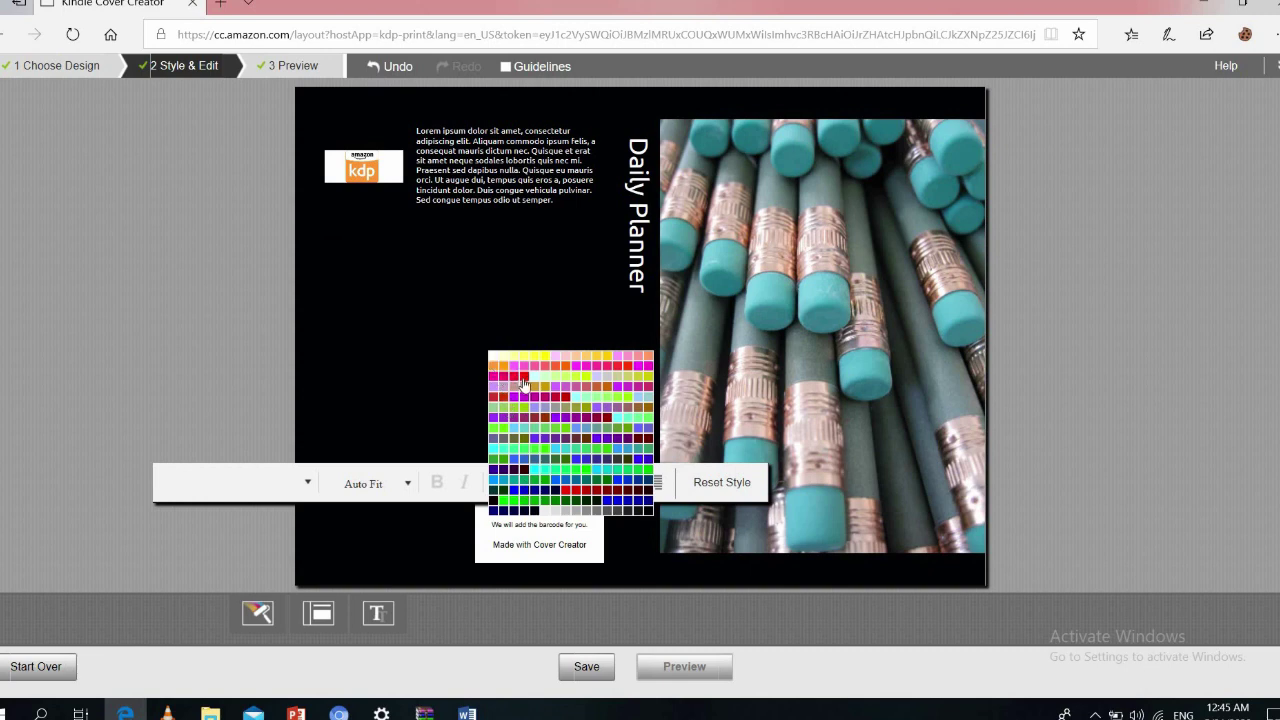
{"action": "left_click", "coordinate": [491, 165]}
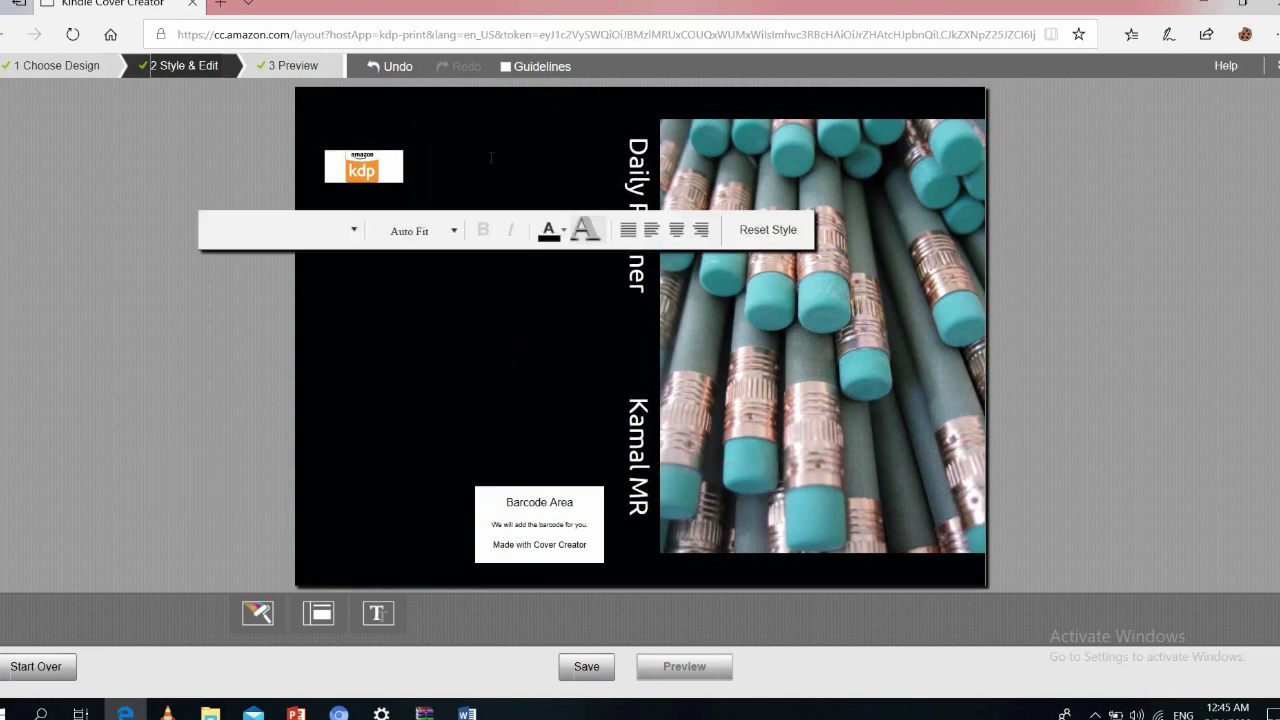
{"action": "left_click", "coordinate": [560, 236]}
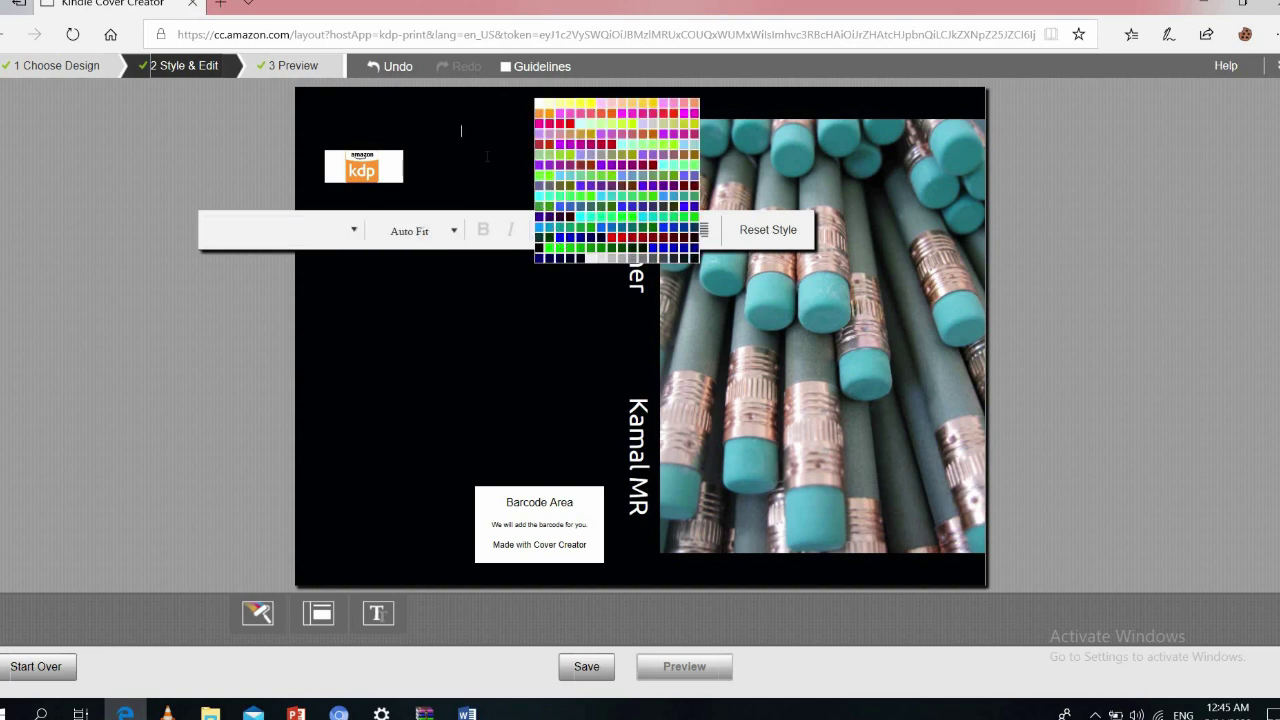
{"action": "left_click", "coordinate": [439, 345]}
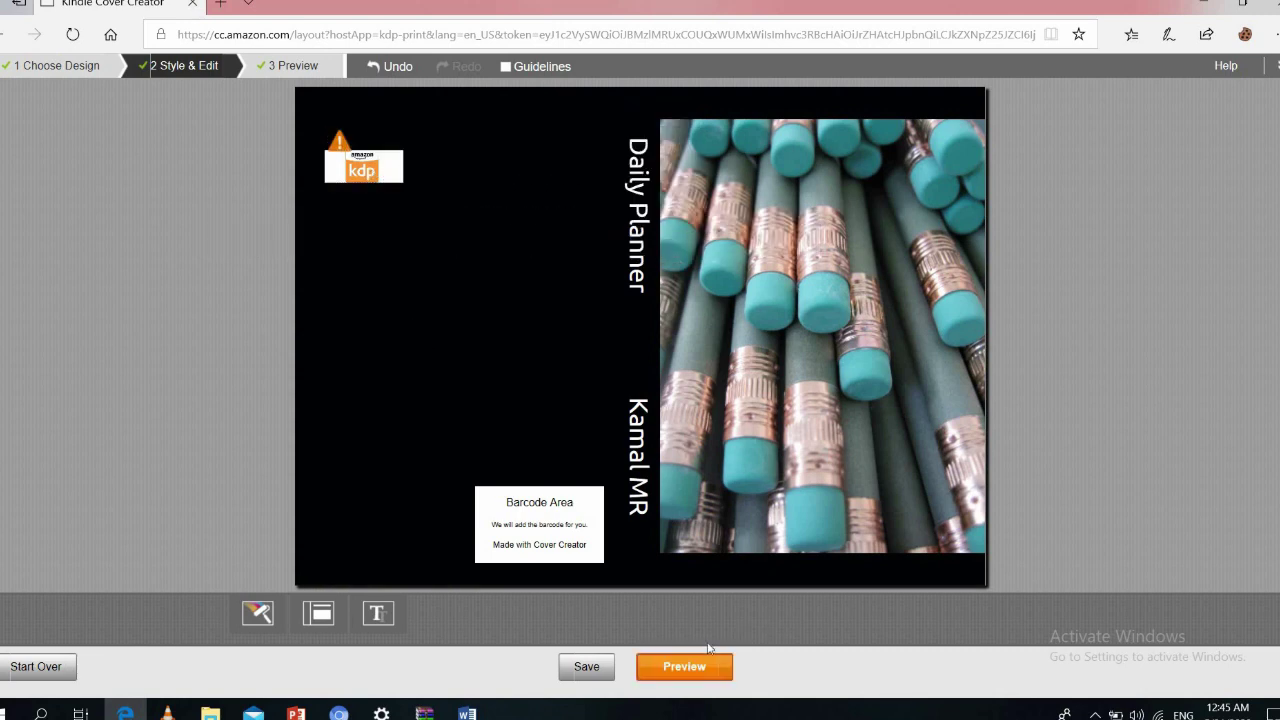
{"action": "left_click", "coordinate": [587, 667]}
{"action": "left_click", "coordinate": [700, 667]}
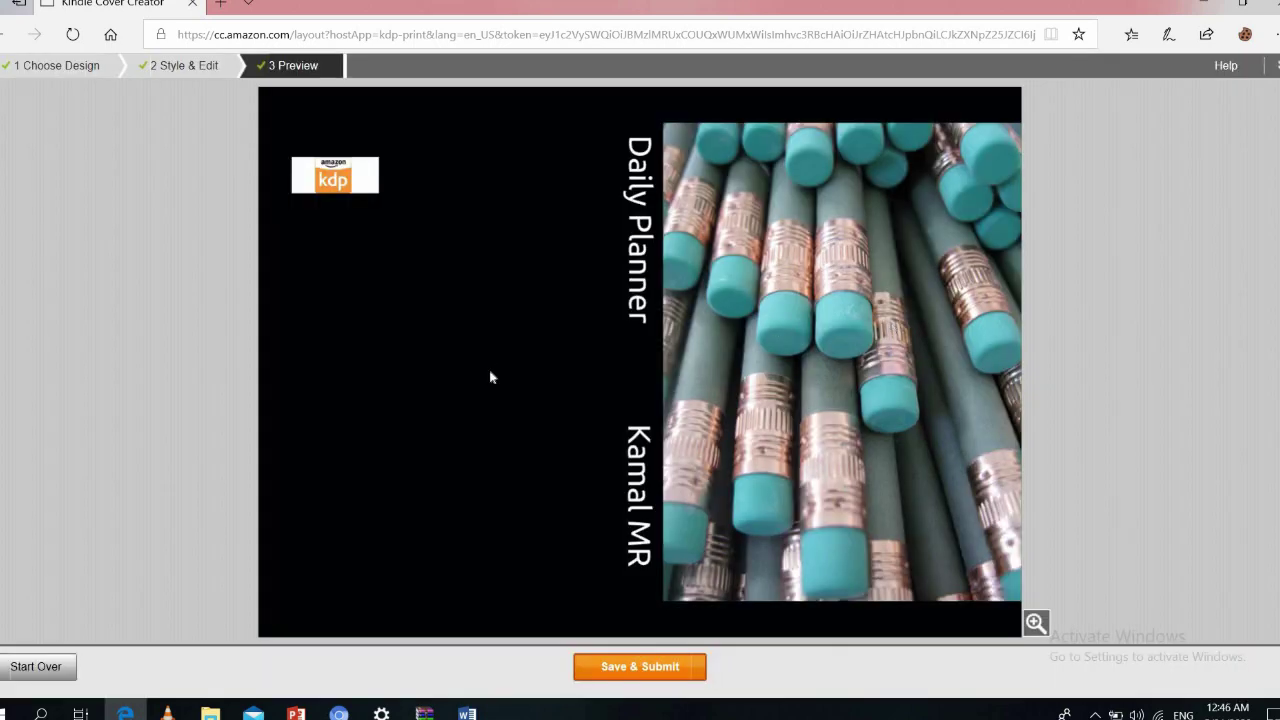
Submit the finished cover from Cover Creator and launch the book previewer for the paperback
{"action": "left_click", "coordinate": [629, 672]}
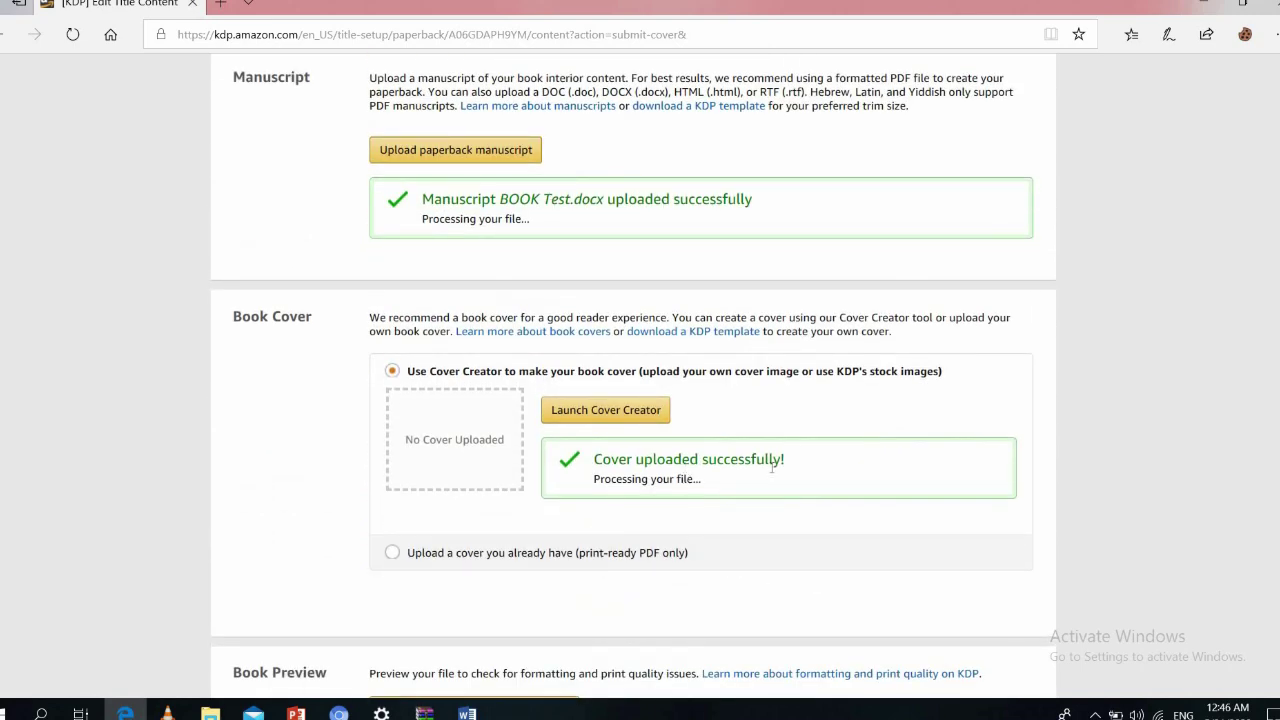
{"action": "scroll", "coordinate": [633, 377], "scroll_direction": "down", "scroll_amount": 3}
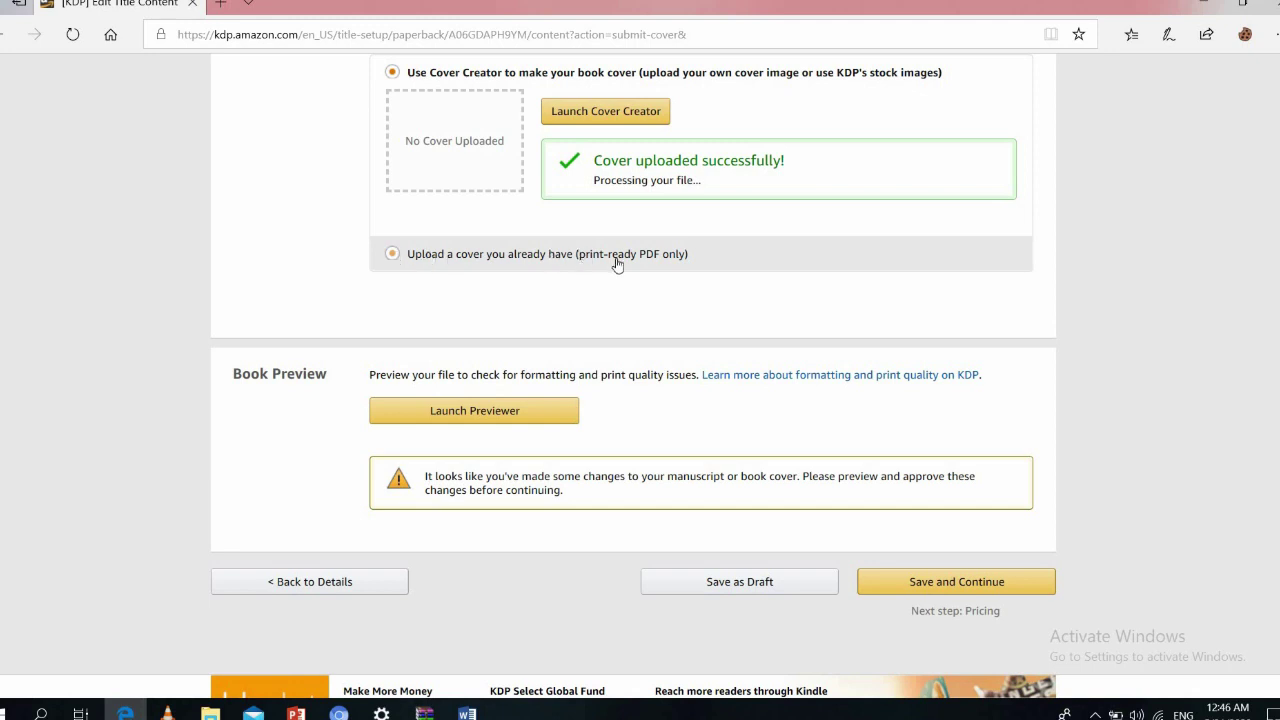
{"action": "left_click", "coordinate": [524, 416]}
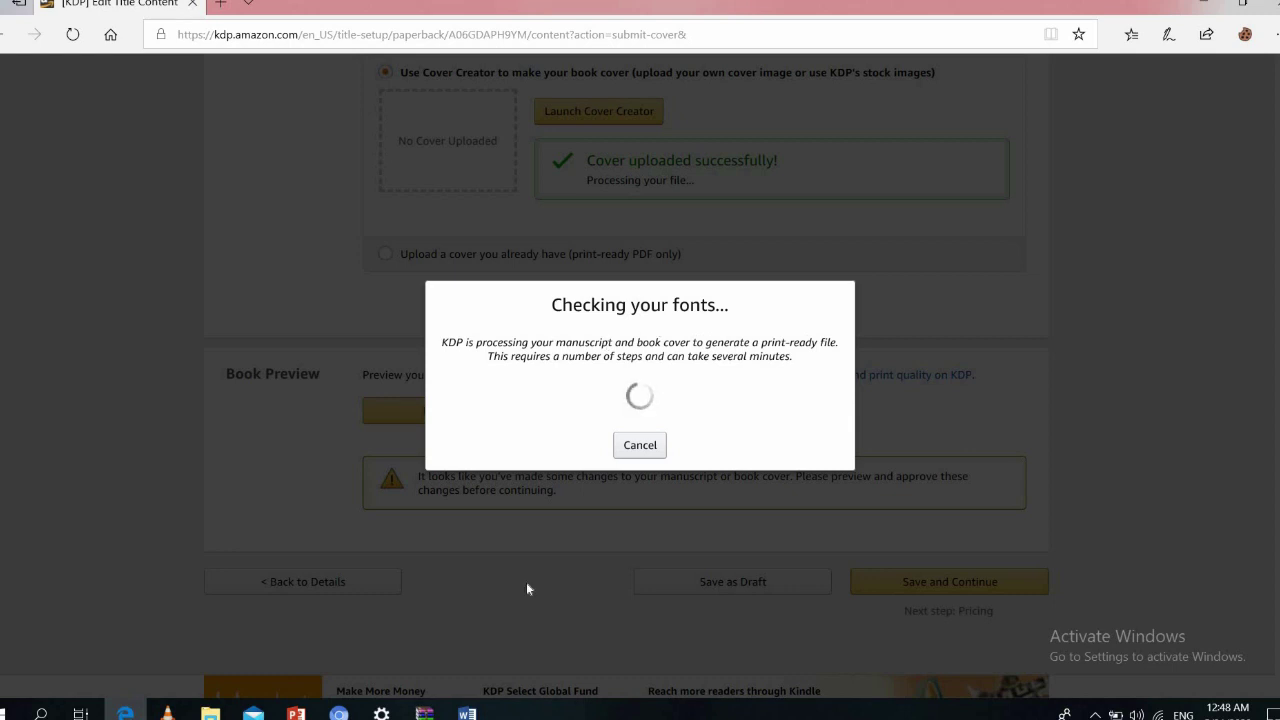
{"action": "left_click", "coordinate": [467, 712]}
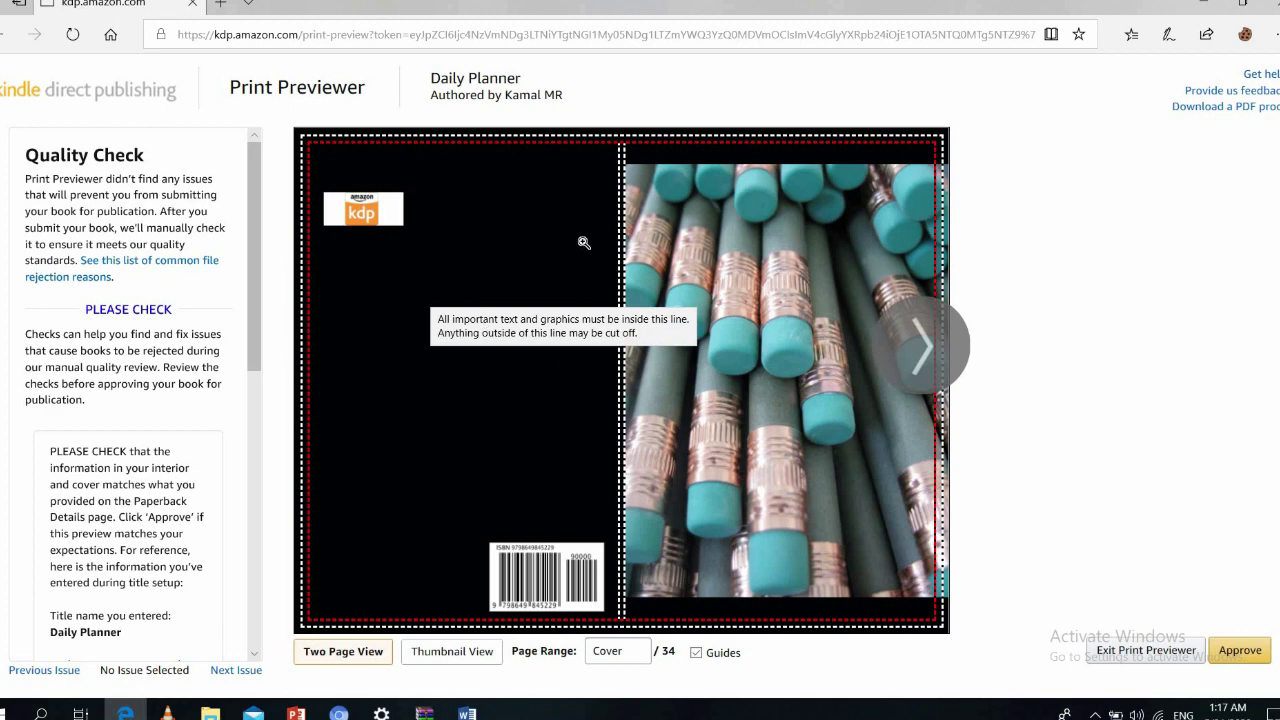
Page through the print preview from the cover to the Day 1 page and approve the book
{"action": "left_click", "coordinate": [922, 347]}
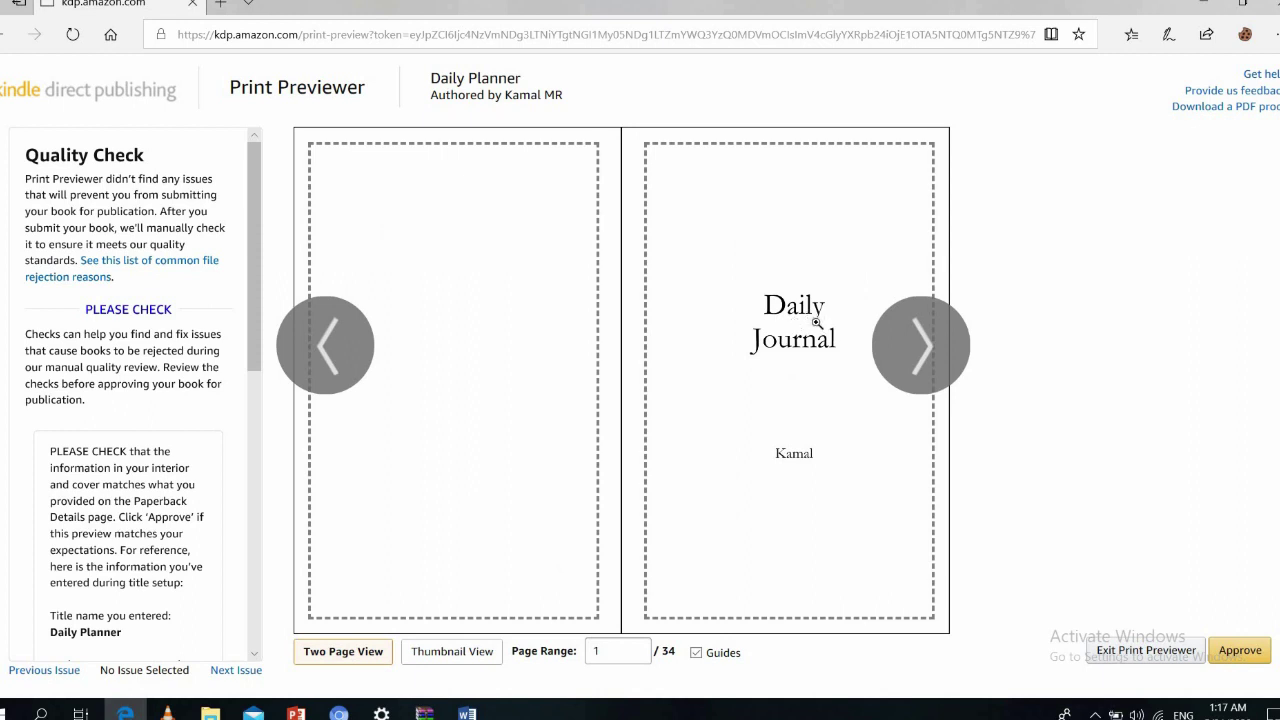
{"action": "left_click", "coordinate": [946, 343]}
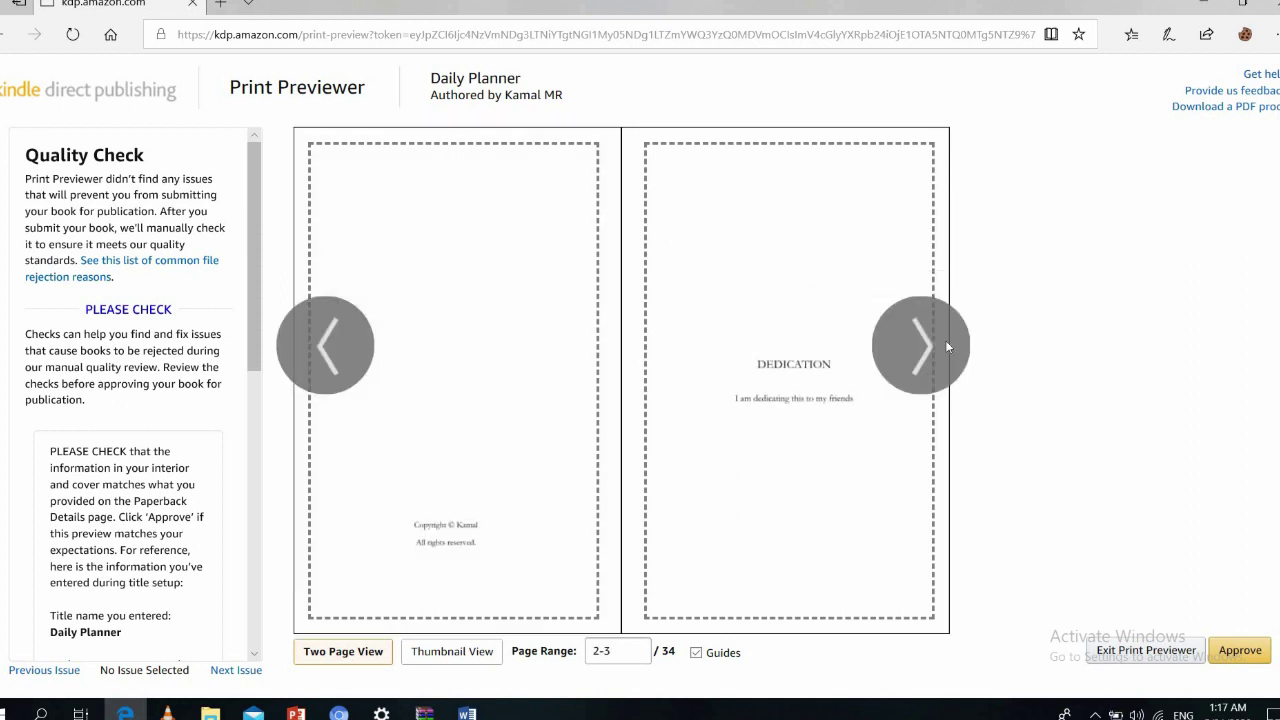
{"action": "left_click", "coordinate": [946, 343]}
{"action": "left_click", "coordinate": [947, 346]}
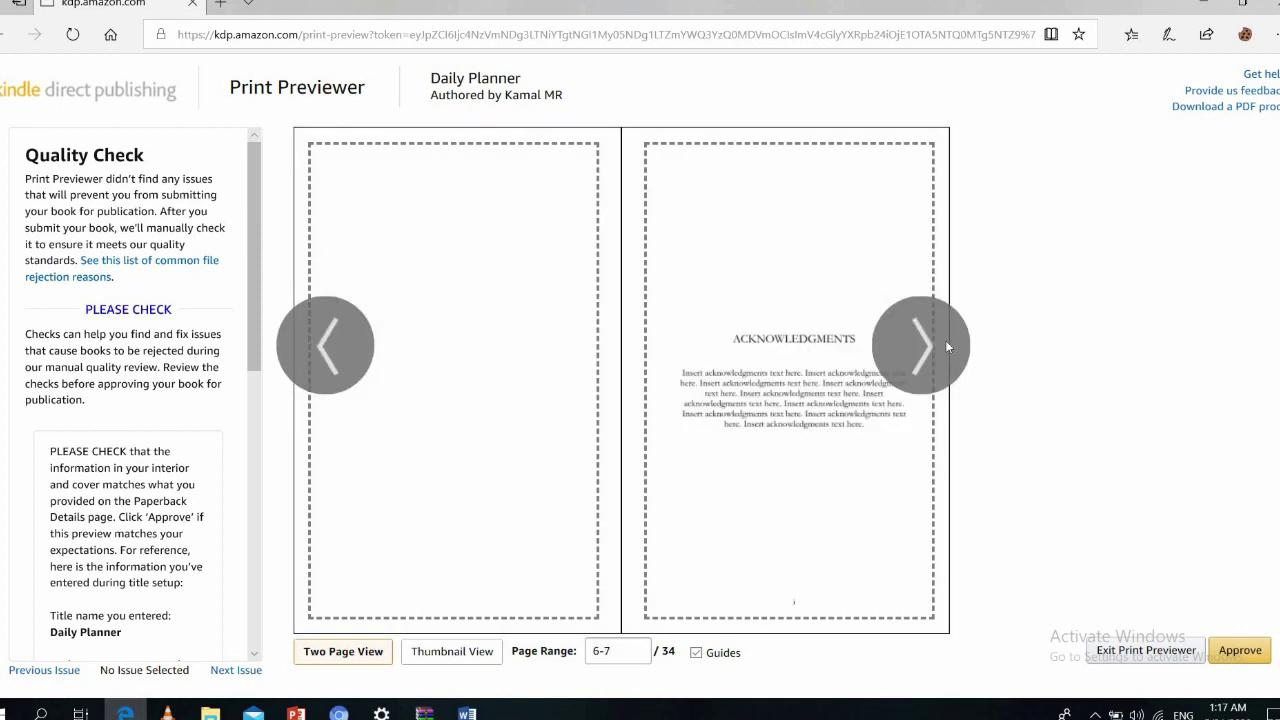
{"action": "left_click", "coordinate": [947, 346]}
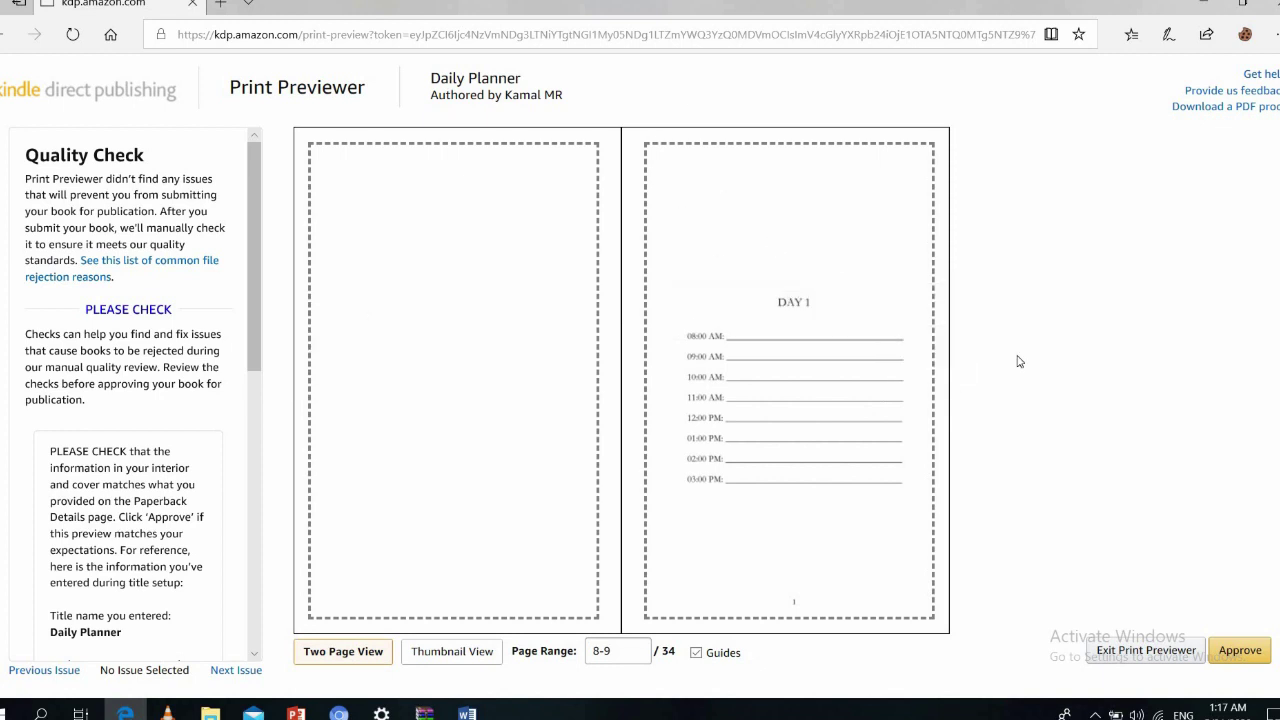
{"action": "left_click", "coordinate": [1250, 650]}
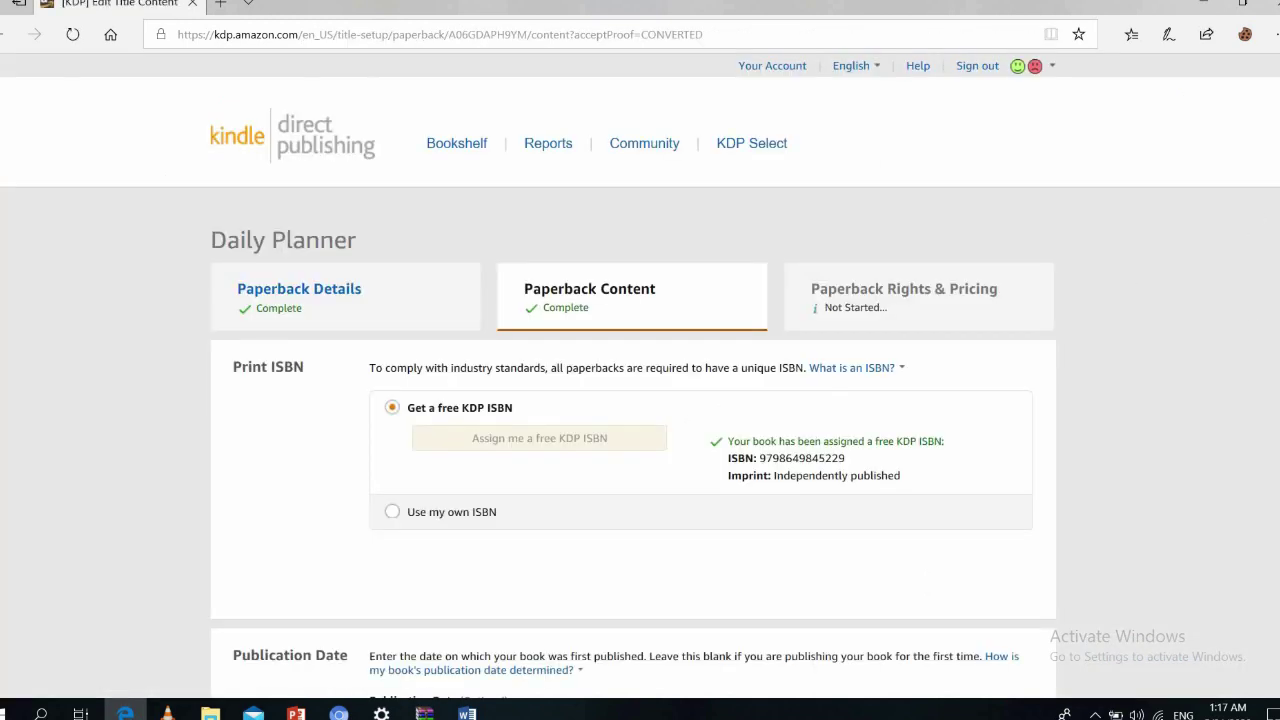
Review the paperback content summary and printing cost, and save the content to continue to the pricing stage
{"action": "scroll", "coordinate": [371, 306], "scroll_direction": "down", "scroll_amount": 3}
{"action": "scroll", "coordinate": [371, 306], "scroll_direction": "up", "scroll_amount": 2}
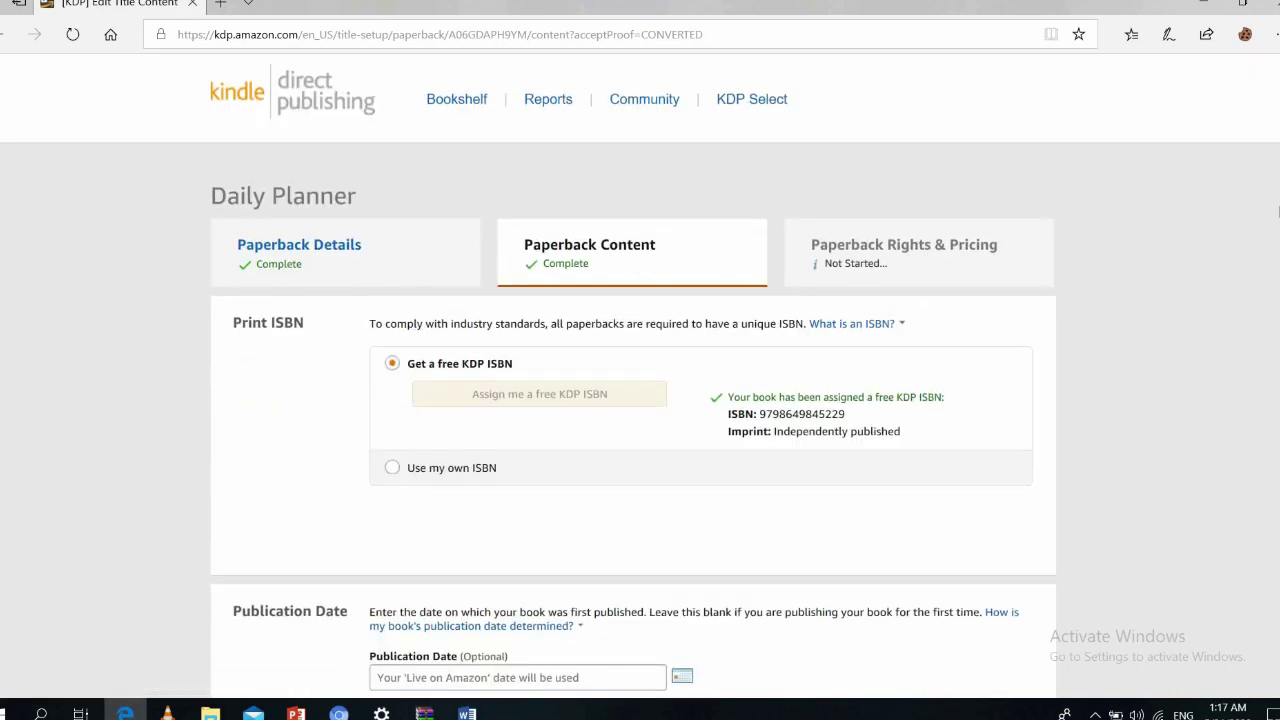
{"action": "scroll", "coordinate": [640, 400], "scroll_direction": "down", "scroll_amount": 15}
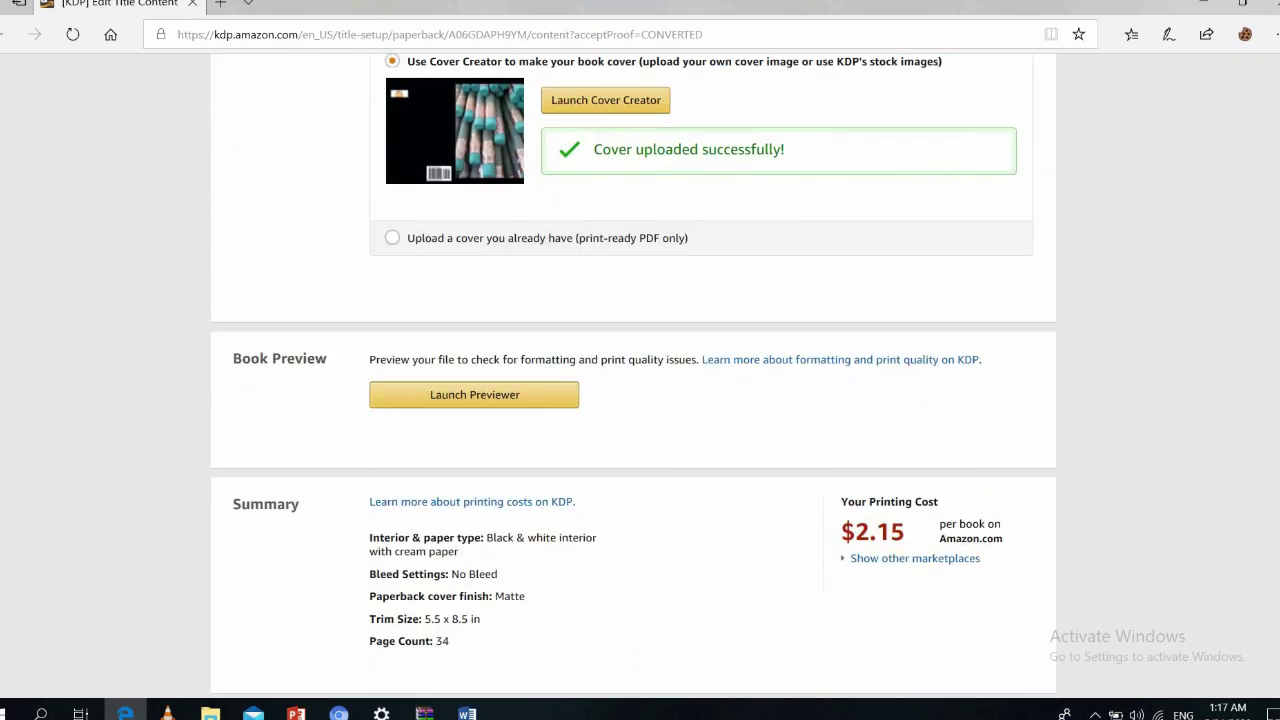
{"action": "scroll", "coordinate": [640, 400], "scroll_direction": "down", "scroll_amount": 3}
{"action": "scroll", "coordinate": [1015, 493], "scroll_direction": "up", "scroll_amount": 1}
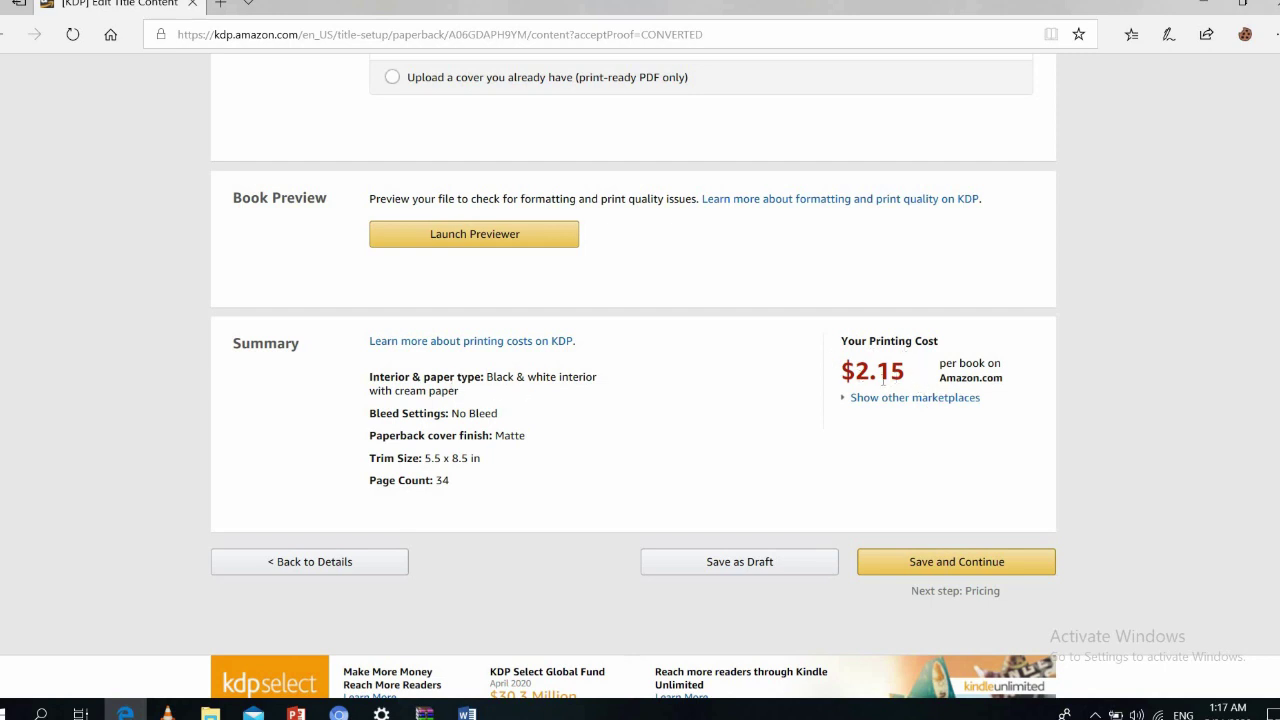
{"action": "left_click", "coordinate": [978, 563]}
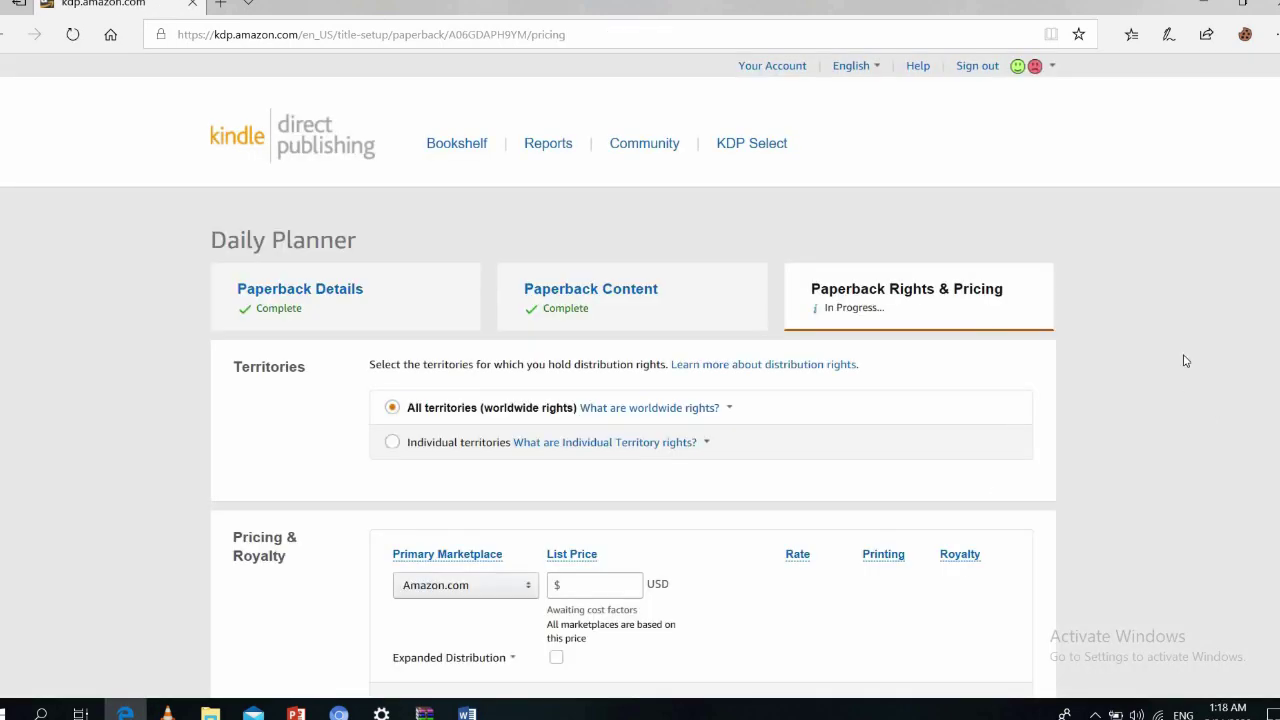
{"action": "scroll", "coordinate": [640, 374], "scroll_direction": "down", "scroll_amount": 1}
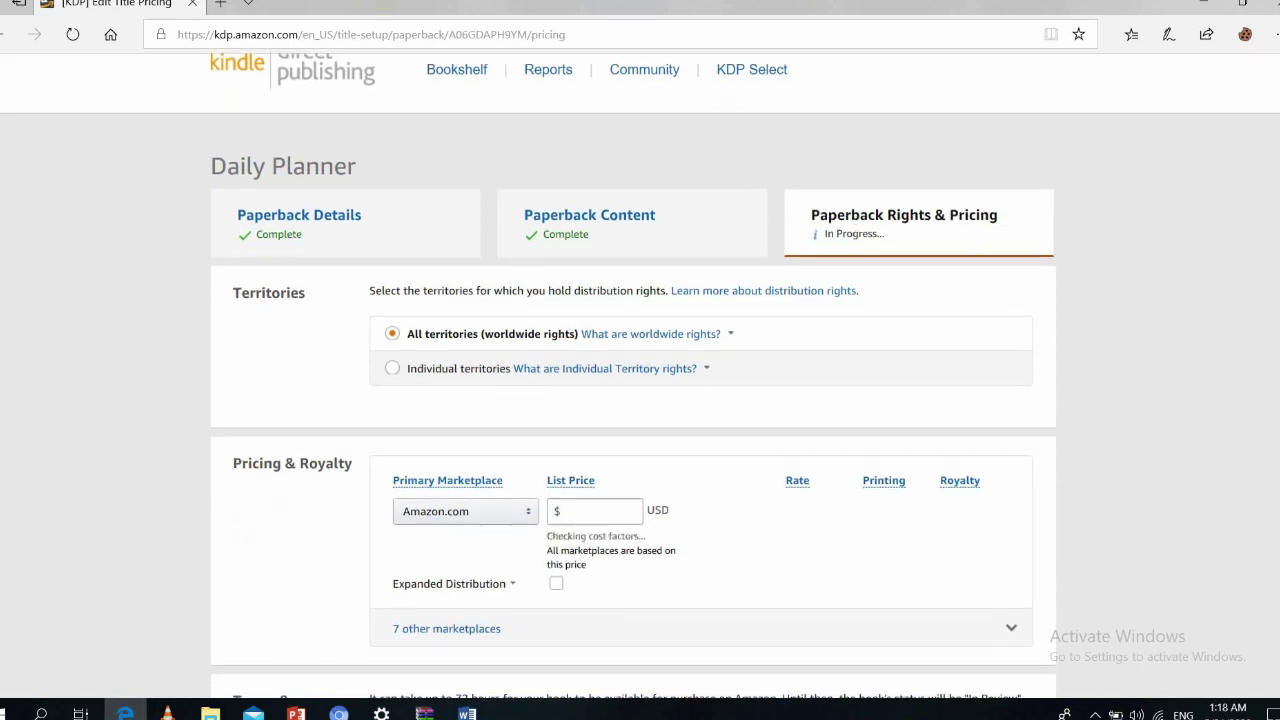